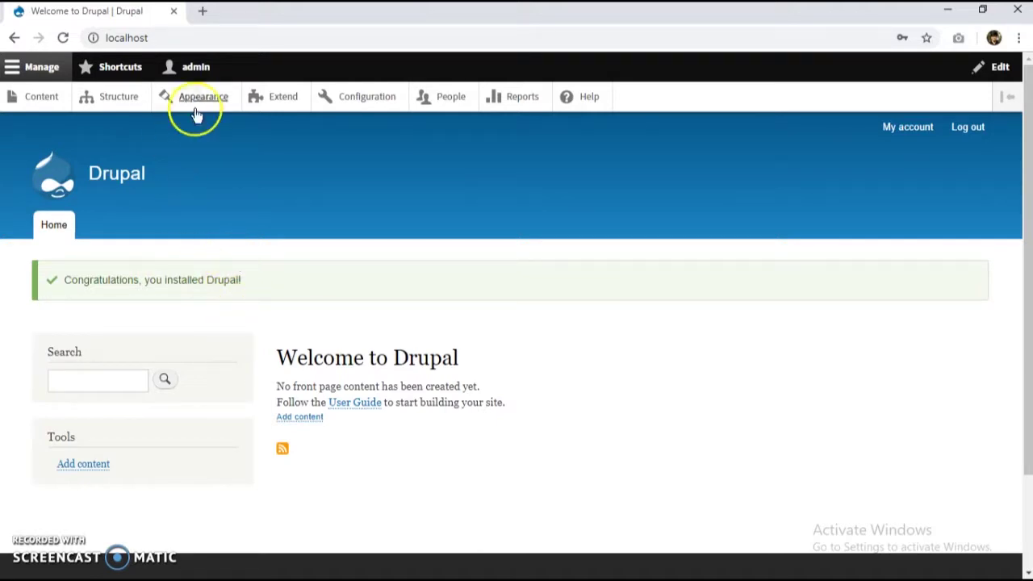
# Reload the site's front page, then go to the Configuration admin page.
pyautogui.moveTo(99, 193)
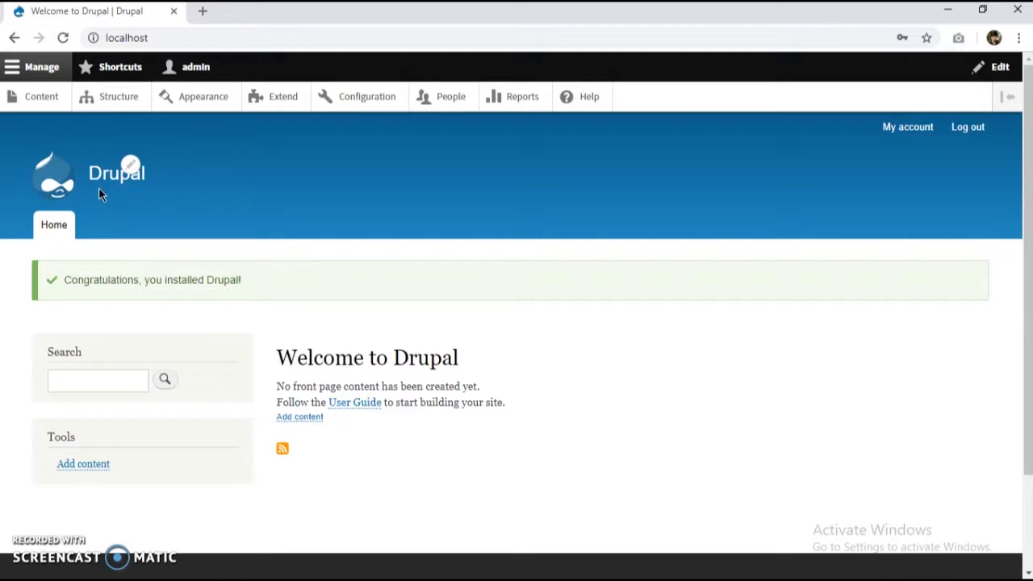
pyautogui.click(121, 174)
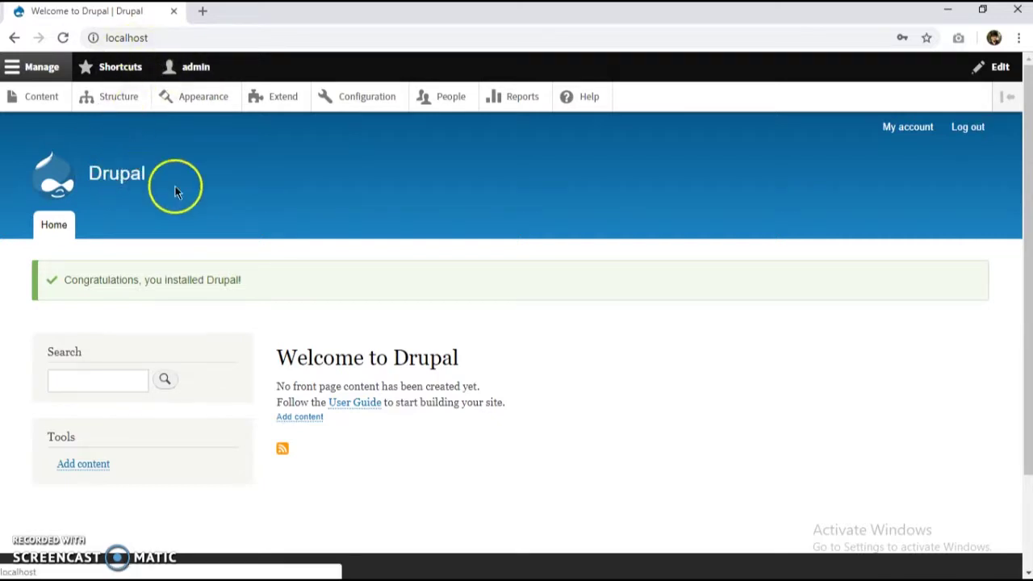
pyautogui.click(369, 103)
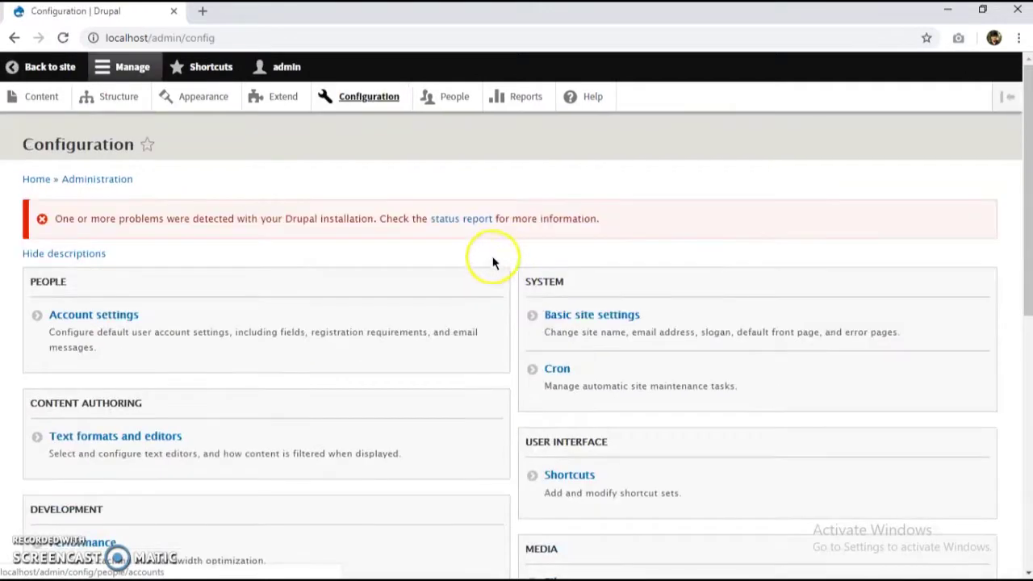
# In Basic site settings, change the site name from Drupal to Flowers, save, and return to the front page.
pyautogui.click(576, 322)
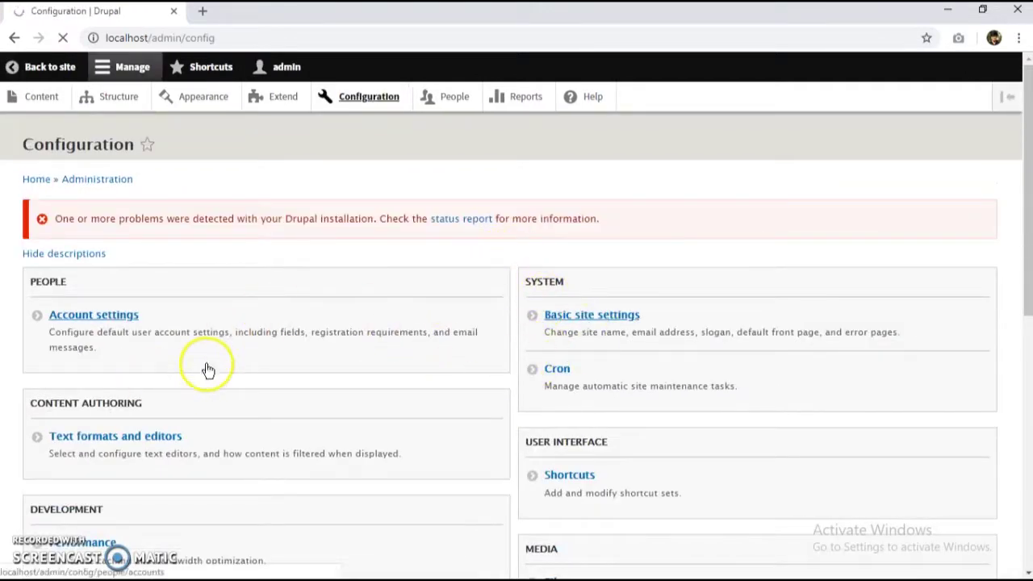
pyautogui.scroll(-2, 213, 375)
pyautogui.scroll(-2, 267, 371)
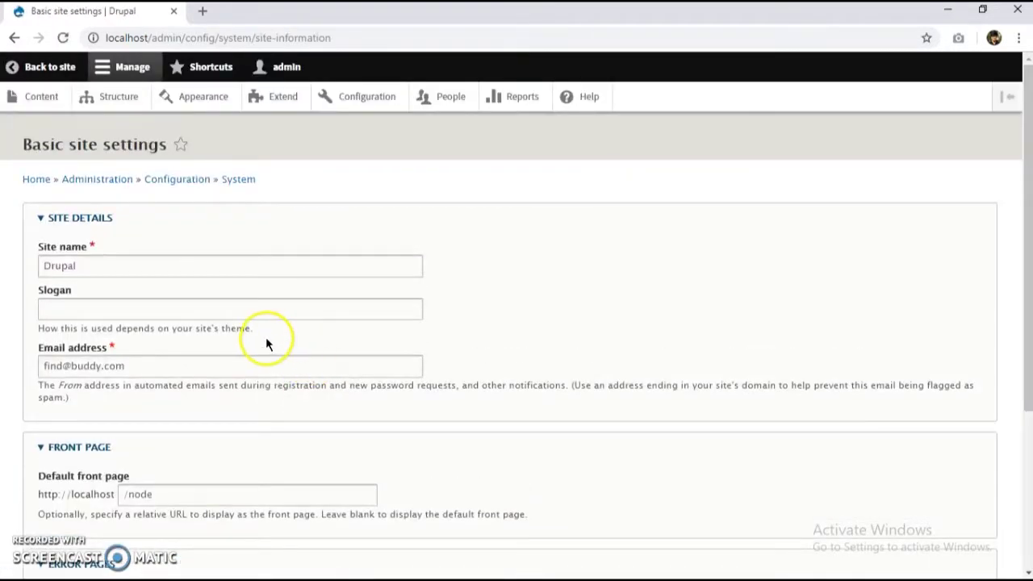
pyautogui.doubleClick(108, 269)
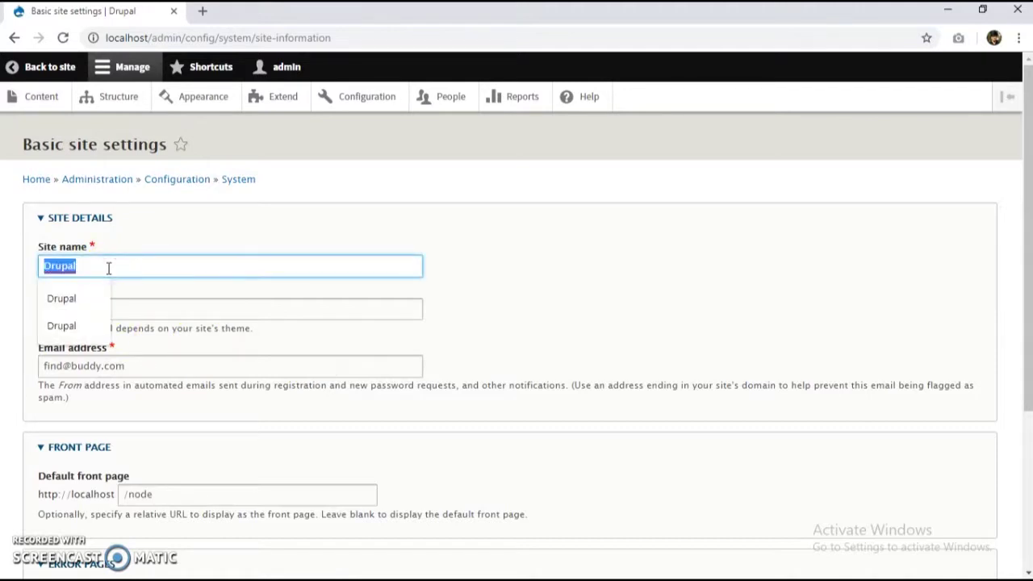
pyautogui.write('Flowers')
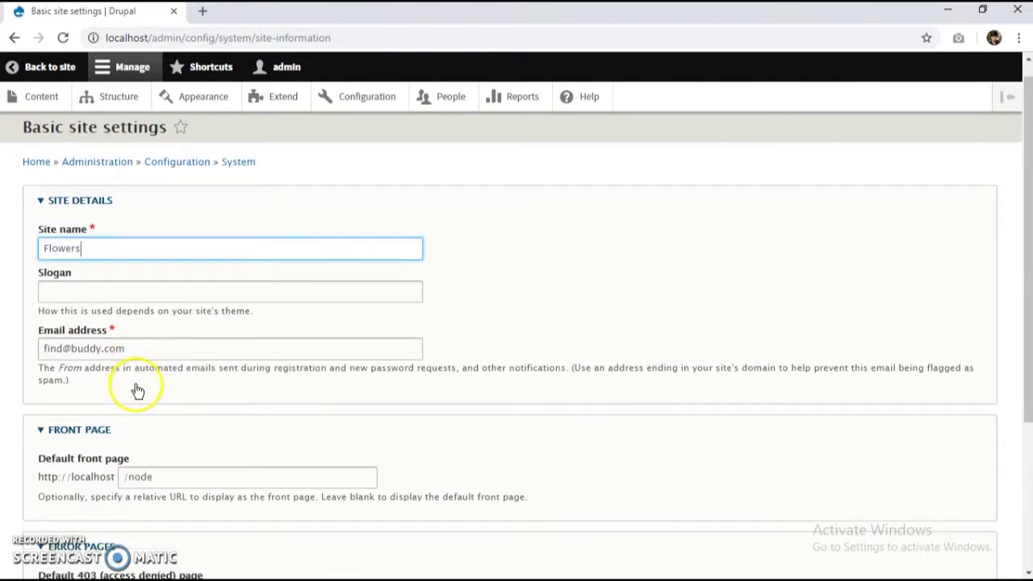
pyautogui.scroll(-3, 134, 387)
pyautogui.click(110, 495)
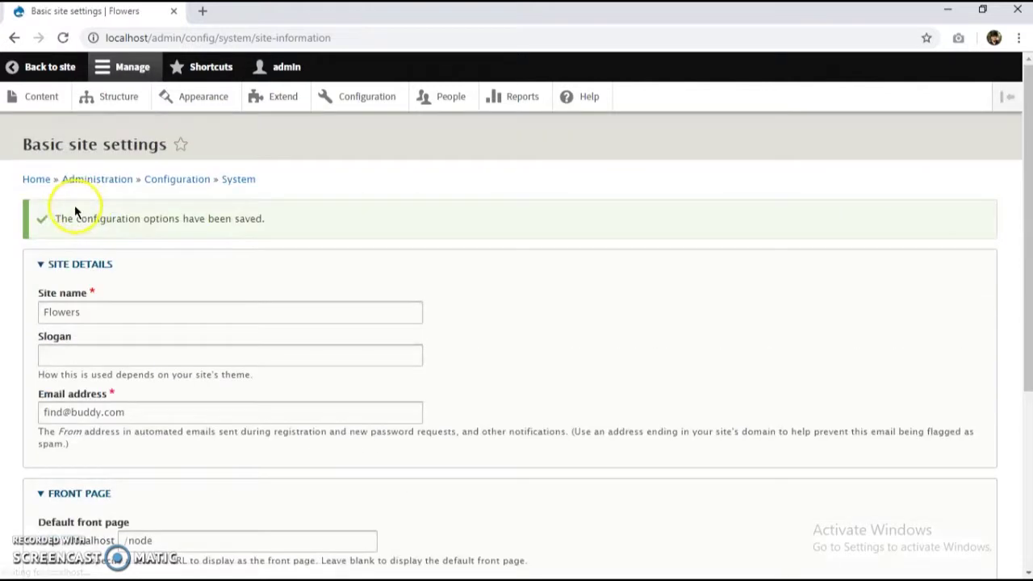
pyautogui.click(42, 67)
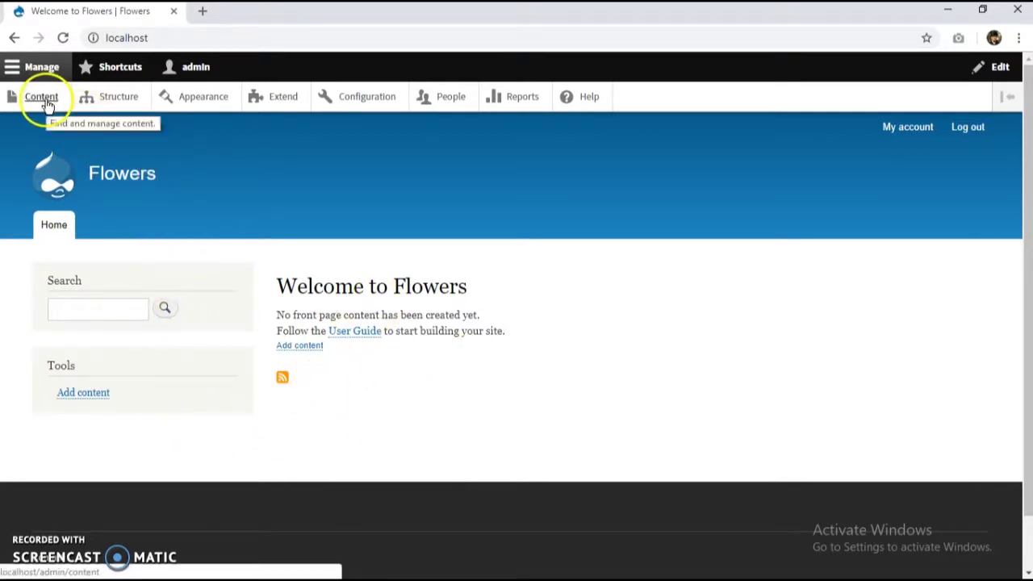
# Start a new content type named Flower, described as 'Type of flower'.
pyautogui.click(129, 99)
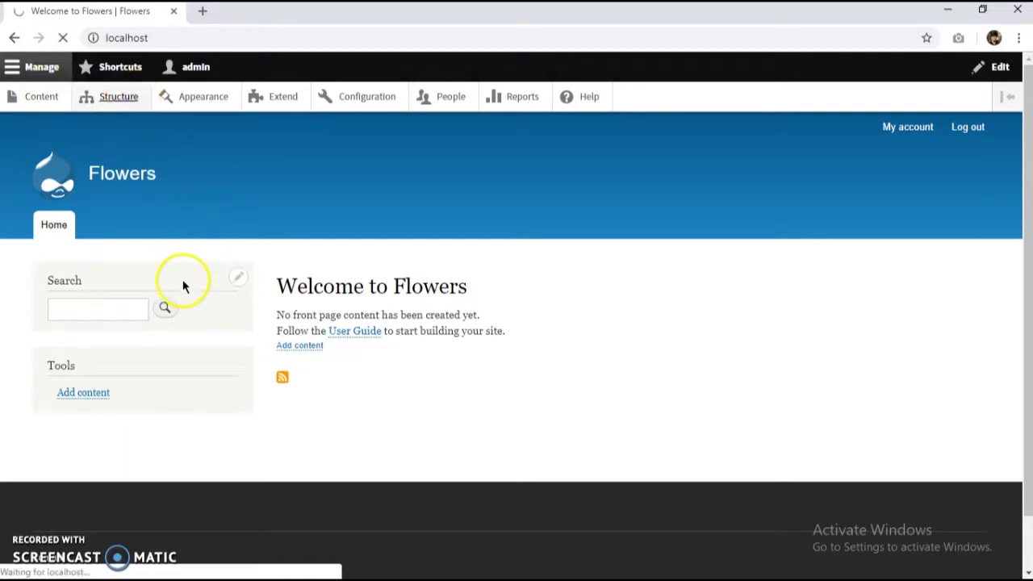
pyautogui.click(107, 393)
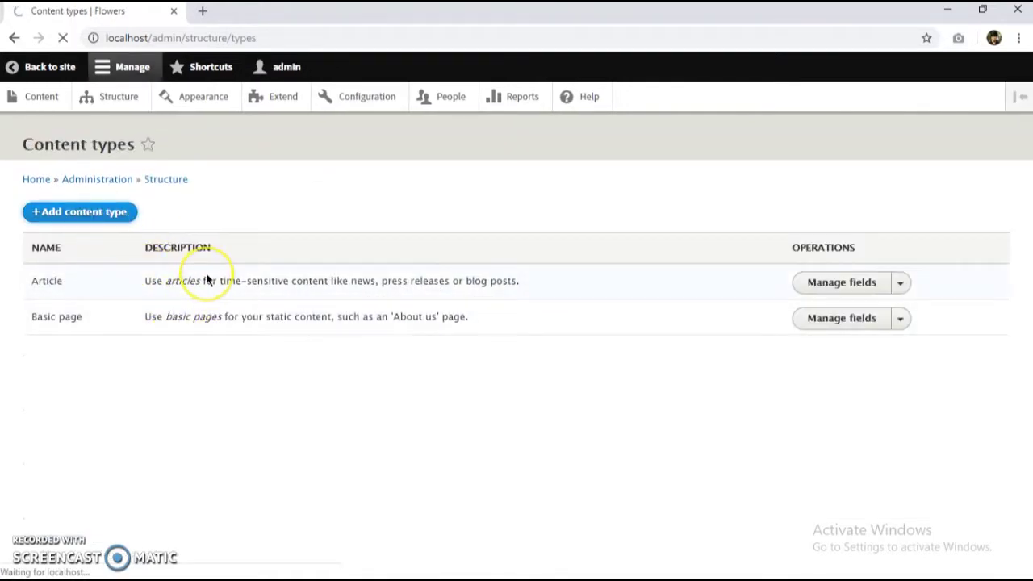
pyautogui.click(172, 238)
pyautogui.write('Flower')
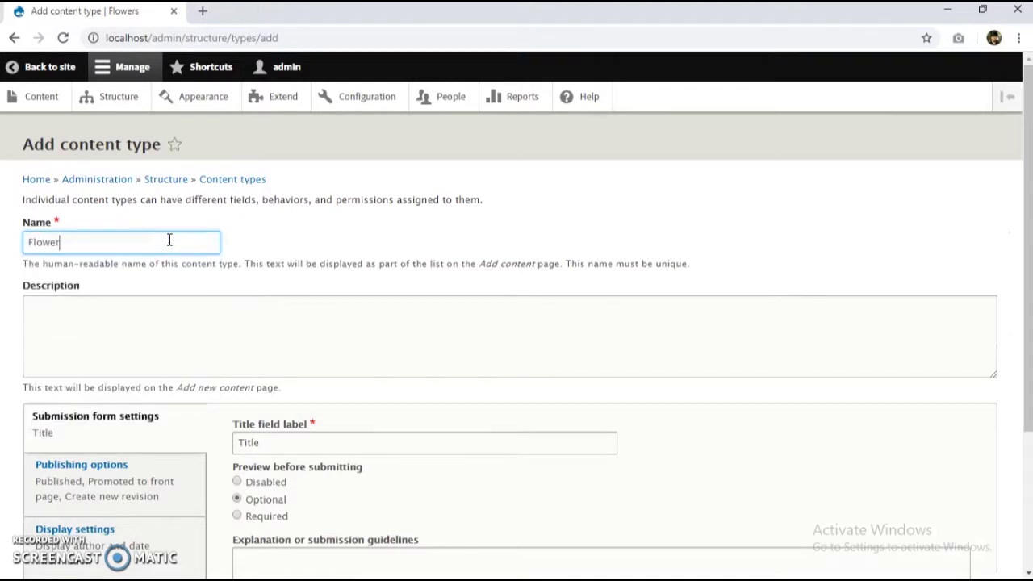
pyautogui.click(152, 239)
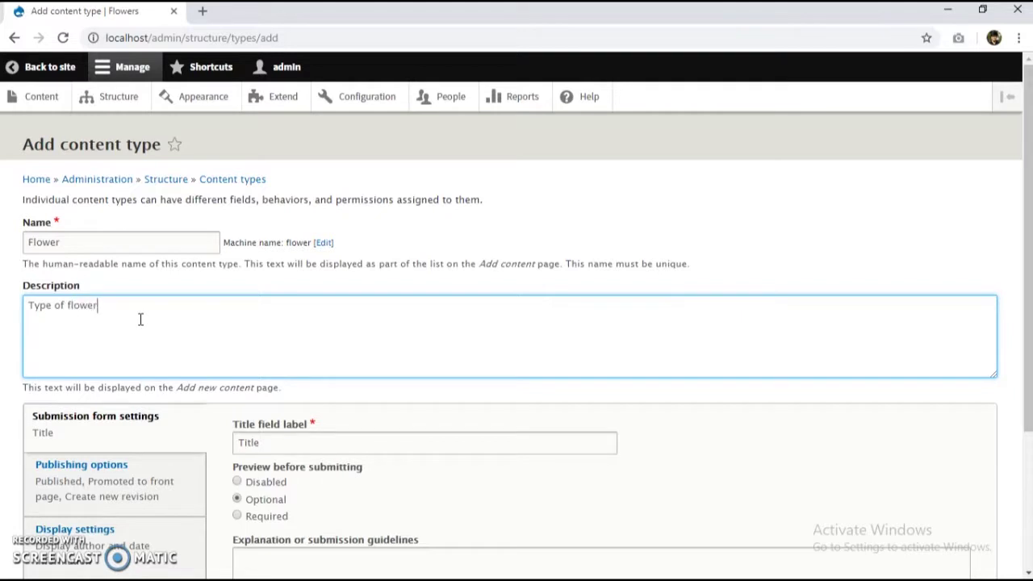
pyautogui.scroll(-3, 110, 325)
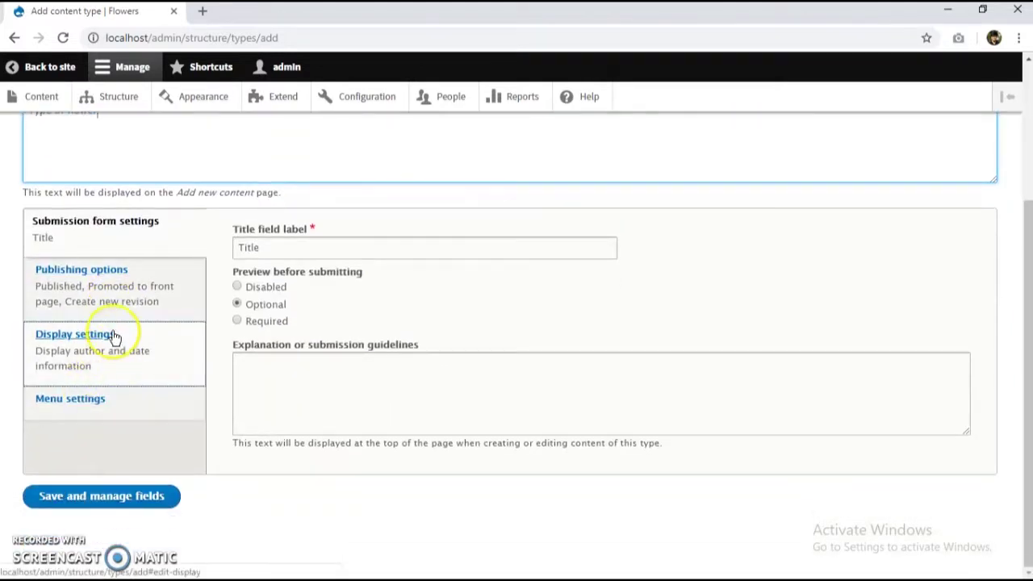
# Turn off author and date display and the Main navigation menu, then save the Flower type.
pyautogui.click(116, 294)
pyautogui.scroll(1, 116, 299)
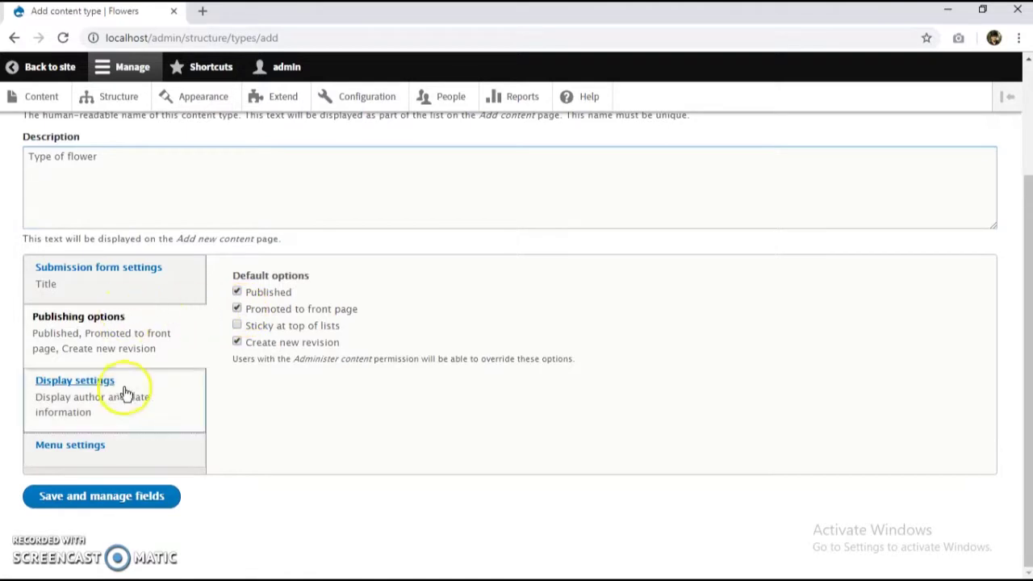
pyautogui.click(126, 393)
pyautogui.click(239, 278)
pyautogui.click(122, 286)
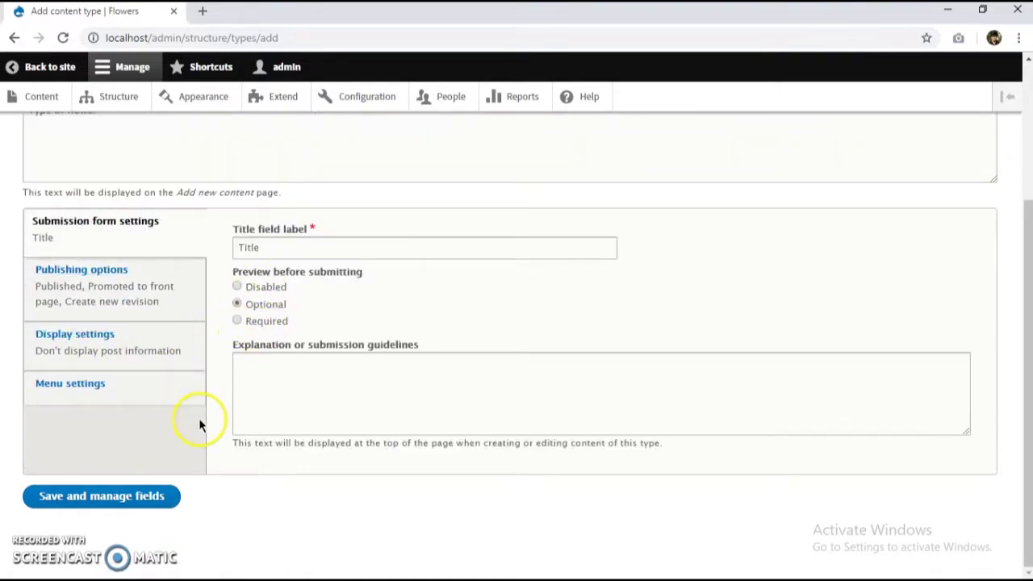
pyautogui.click(153, 385)
pyautogui.scroll(1, 138, 396)
pyautogui.click(236, 340)
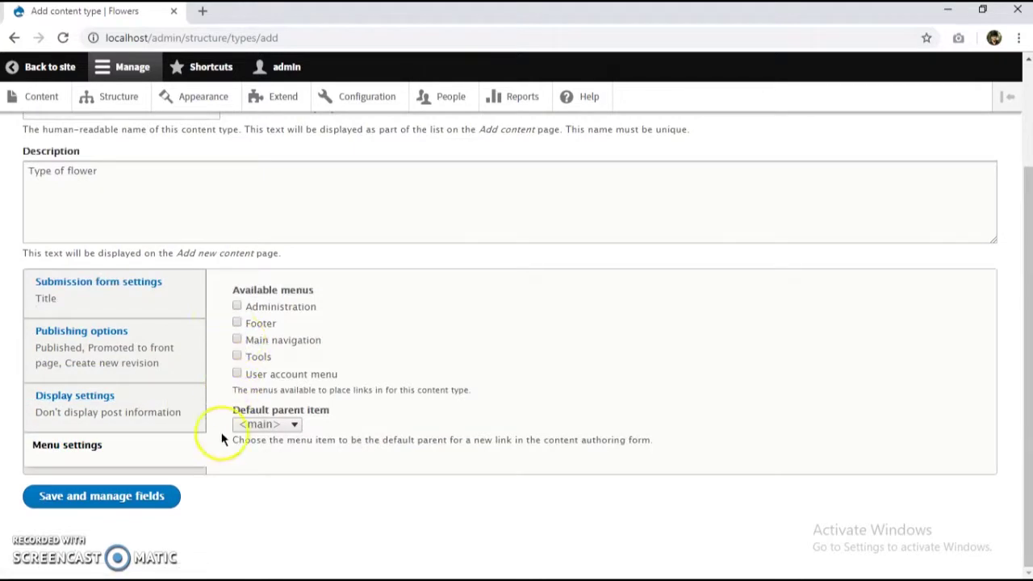
pyautogui.click(162, 495)
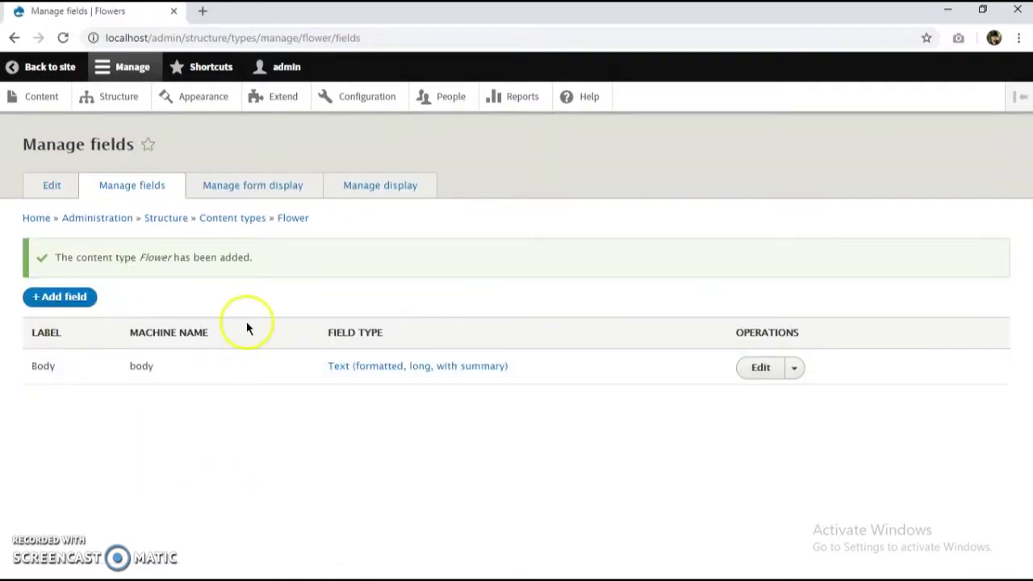
# Add an Image field labelled Image with the unique machine name image23.
pyautogui.click(84, 299)
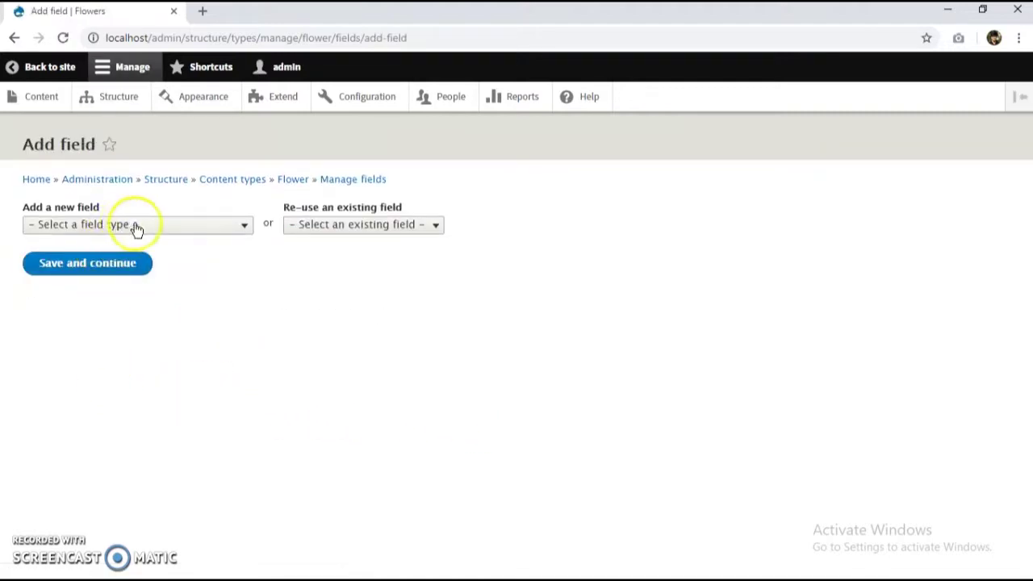
pyautogui.click(131, 226)
pyautogui.scroll(-3, 105, 428)
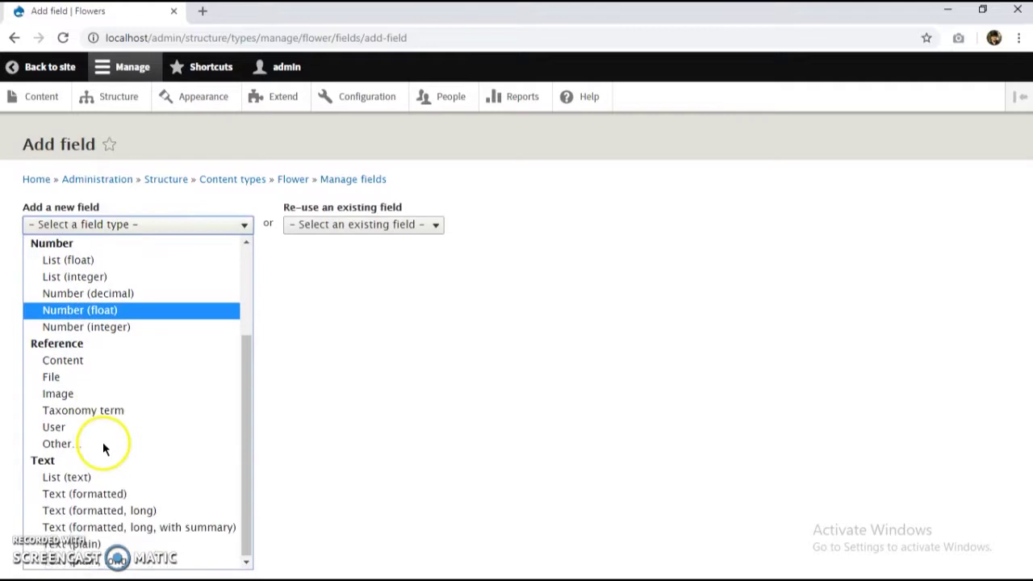
pyautogui.click(82, 393)
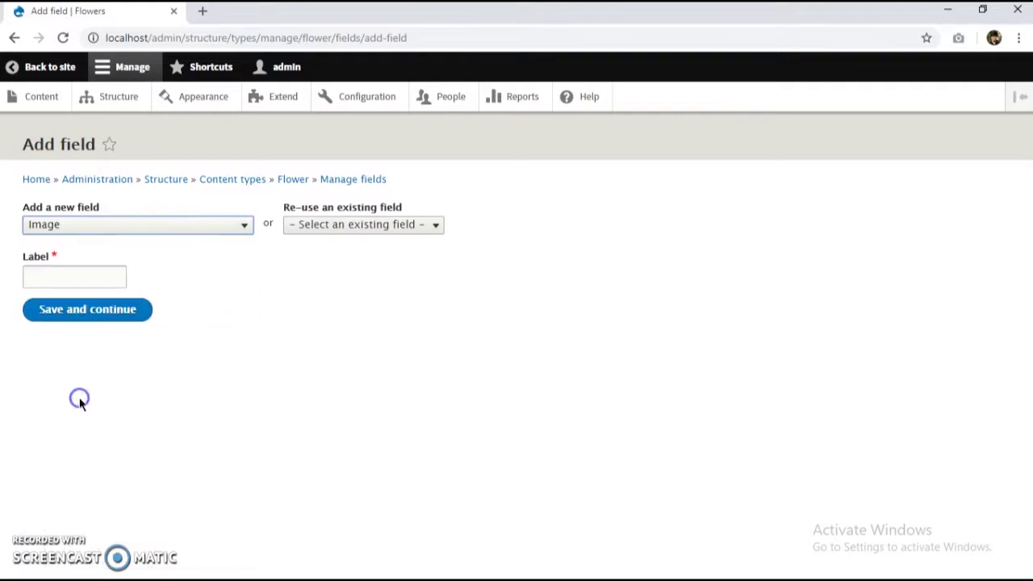
pyautogui.click(105, 275)
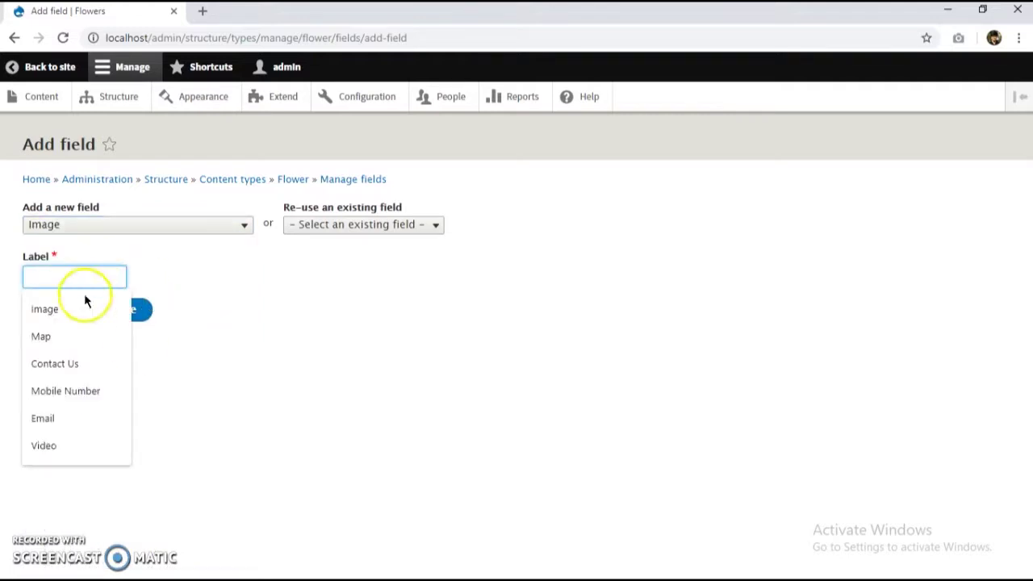
pyautogui.click(81, 307)
pyautogui.click(71, 314)
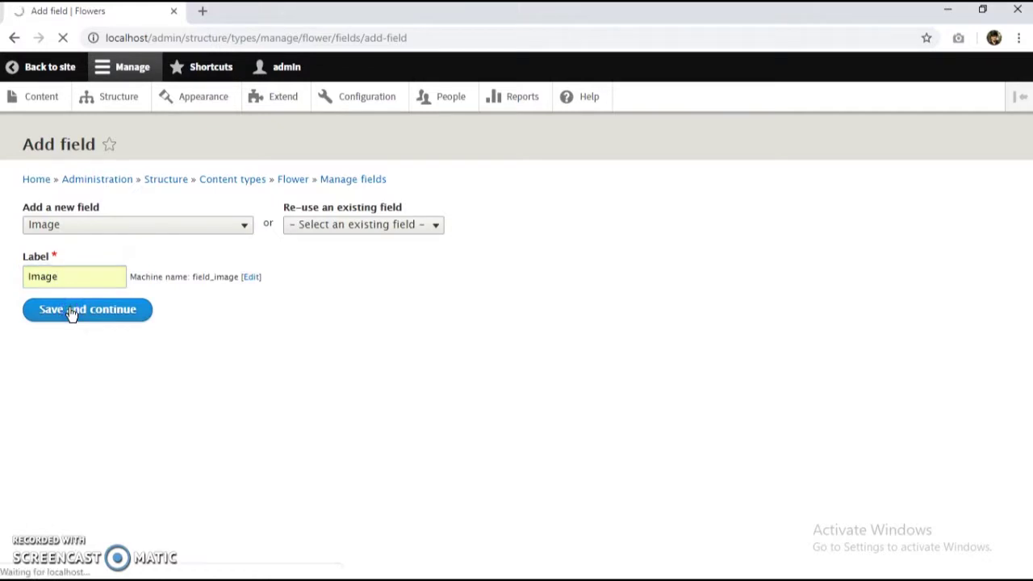
pyautogui.click(130, 360)
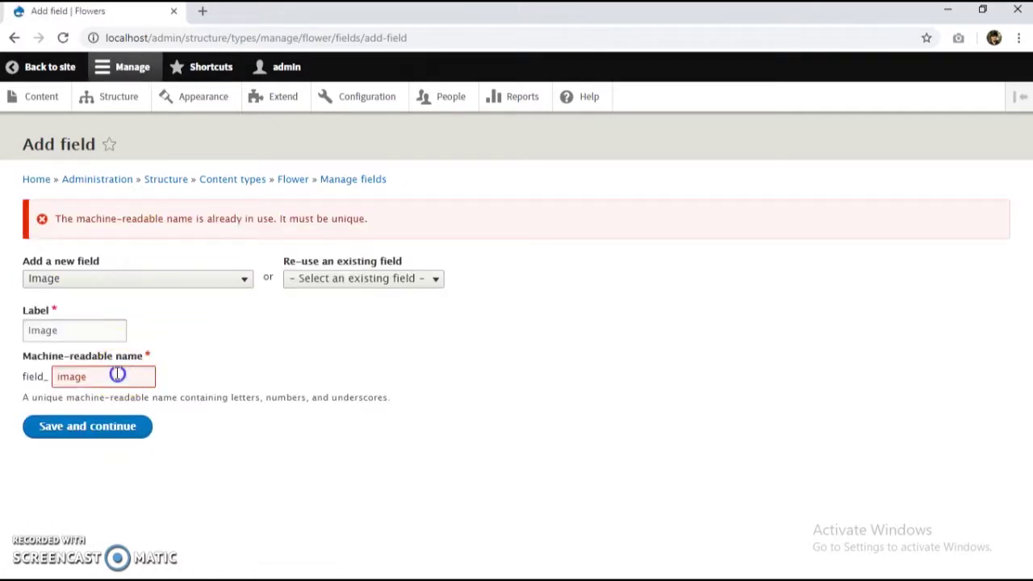
pyautogui.click(118, 374)
pyautogui.write('23')
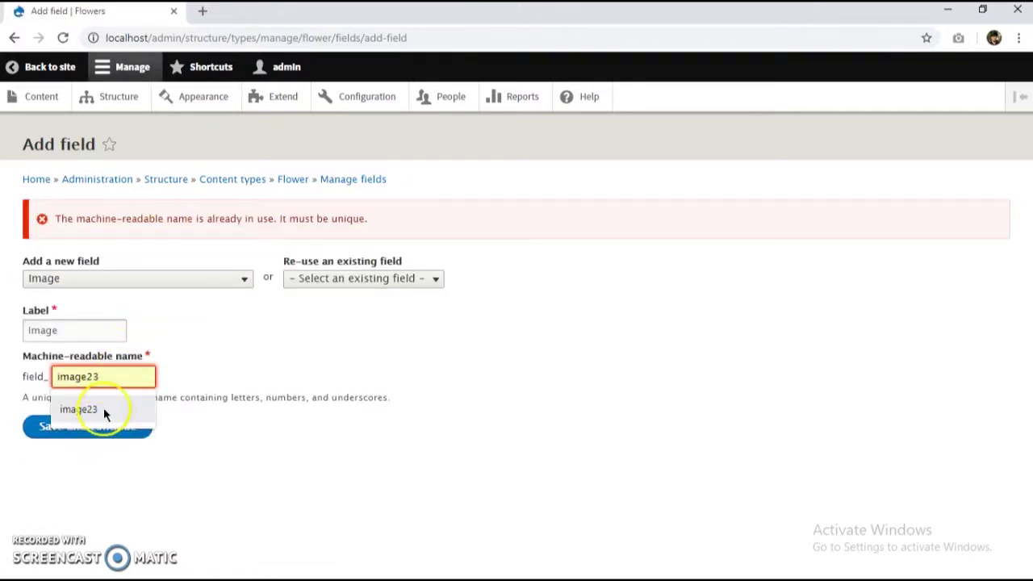
pyautogui.click(103, 408)
pyautogui.click(83, 432)
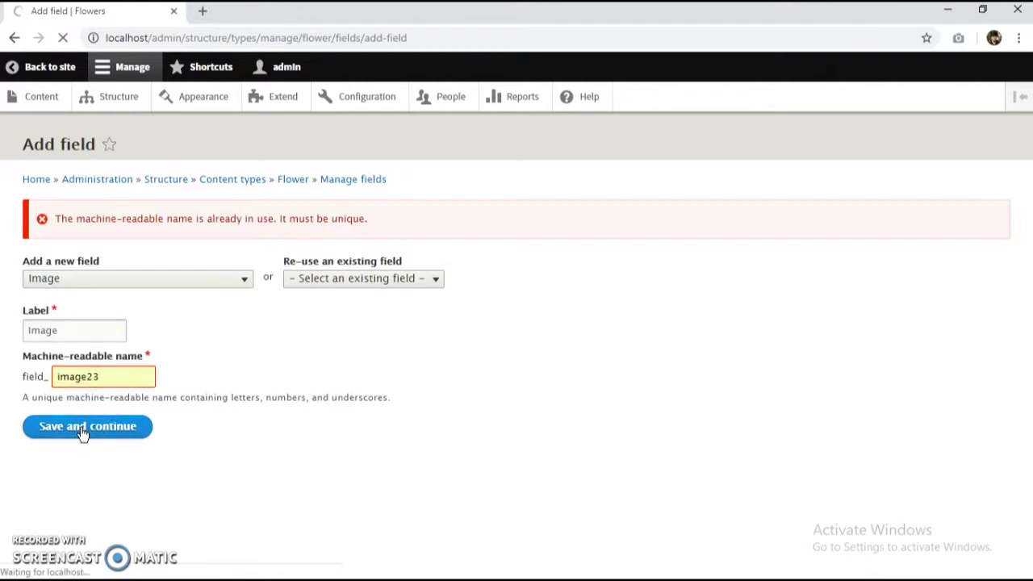
# Save the field storage settings, make alt text not required, and save the field settings.
pyautogui.scroll(-1, 118, 345)
pyautogui.scroll(-2, 117, 345)
pyautogui.scroll(-1, 162, 383)
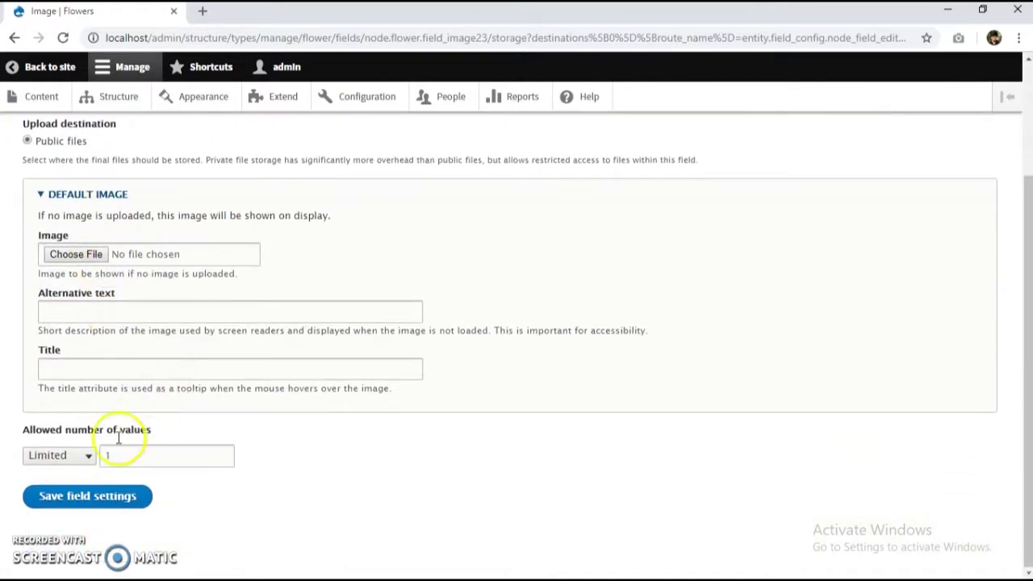
pyautogui.click(99, 503)
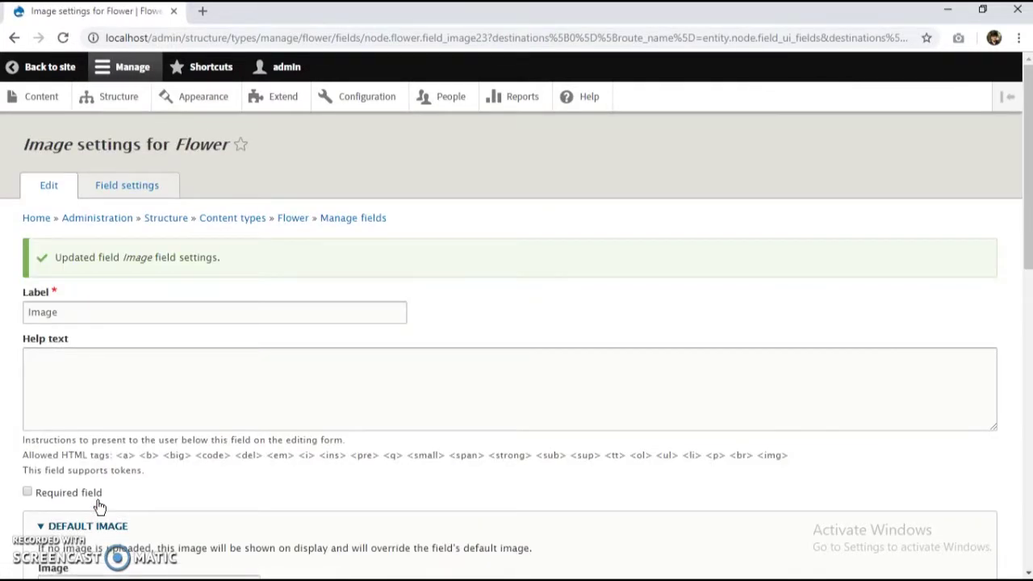
pyautogui.scroll(-10, 99, 506)
pyautogui.scroll(-1, 82, 396)
pyautogui.click(69, 410)
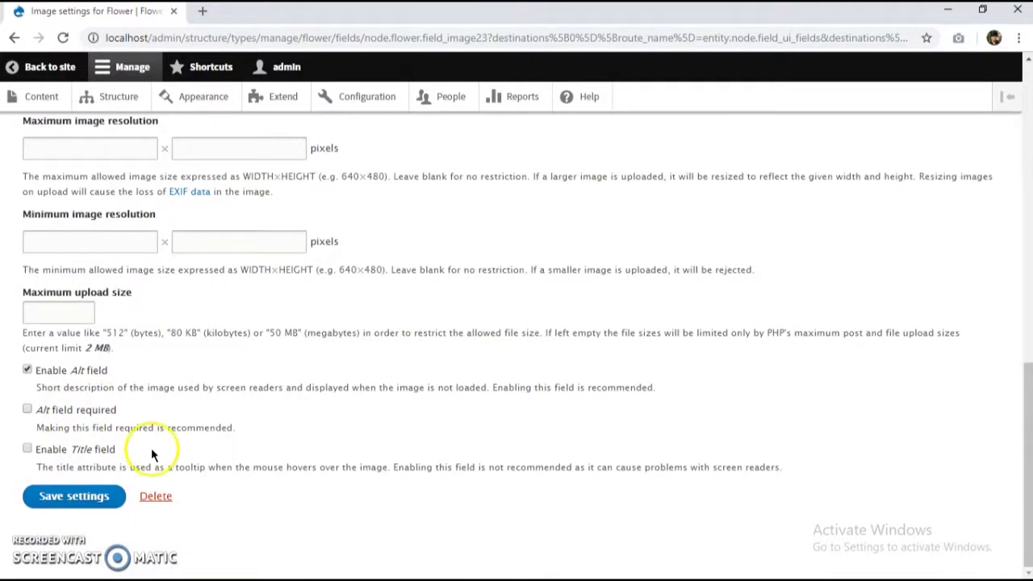
pyautogui.click(94, 501)
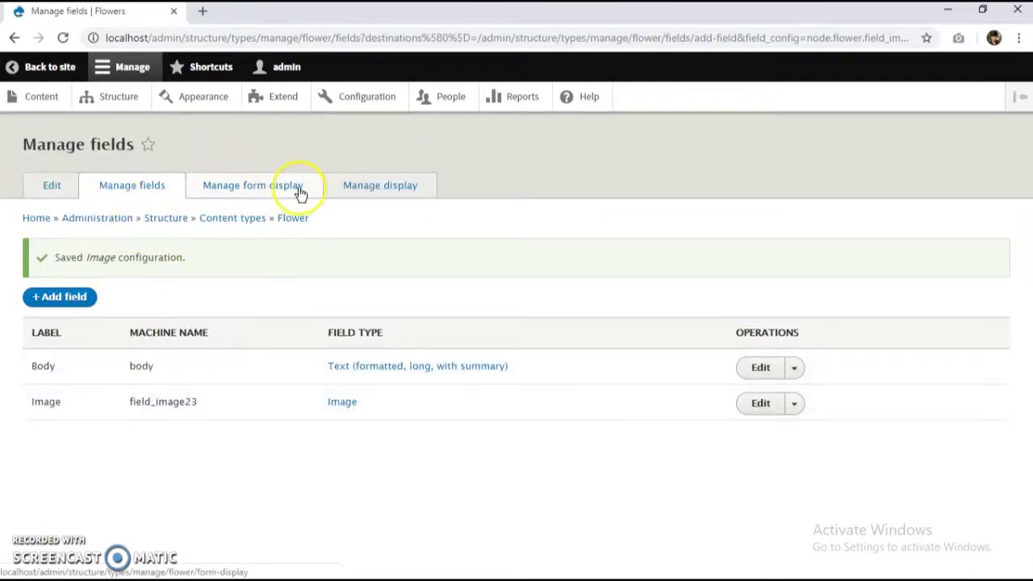
# Drag the Image field above Body in Manage display, set its label to Hidden, and save.
pyautogui.click(359, 185)
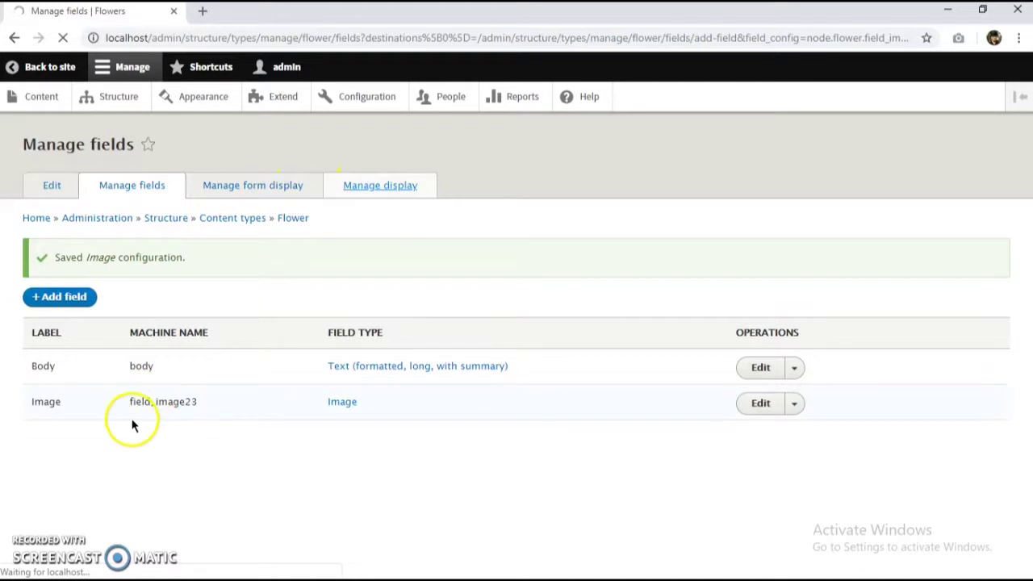
pyautogui.scroll(-2, 95, 438)
pyautogui.moveTo(37, 354); pyautogui.dragTo(38, 329)
pyautogui.scroll(-1, 116, 552)
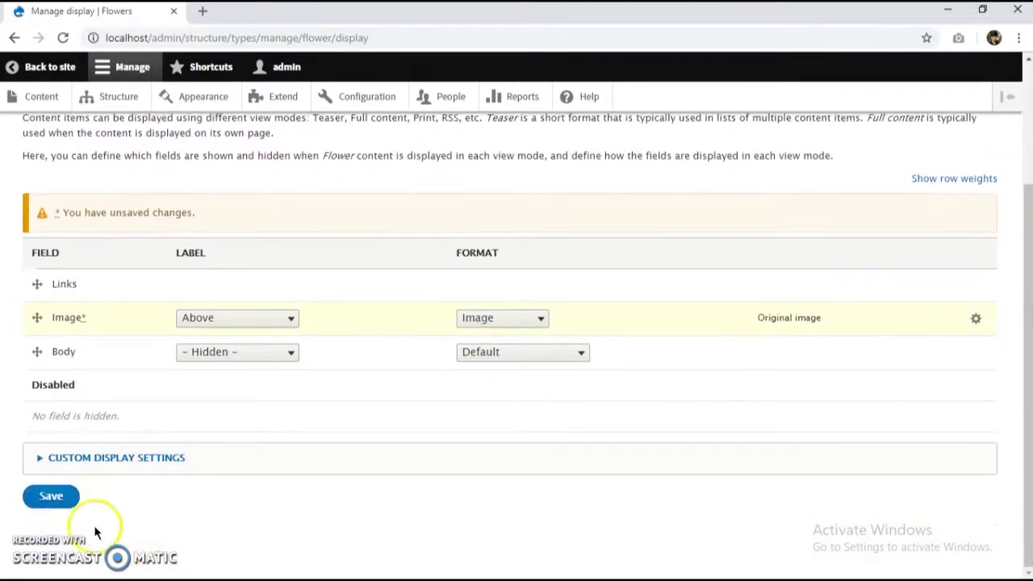
pyautogui.click(249, 322)
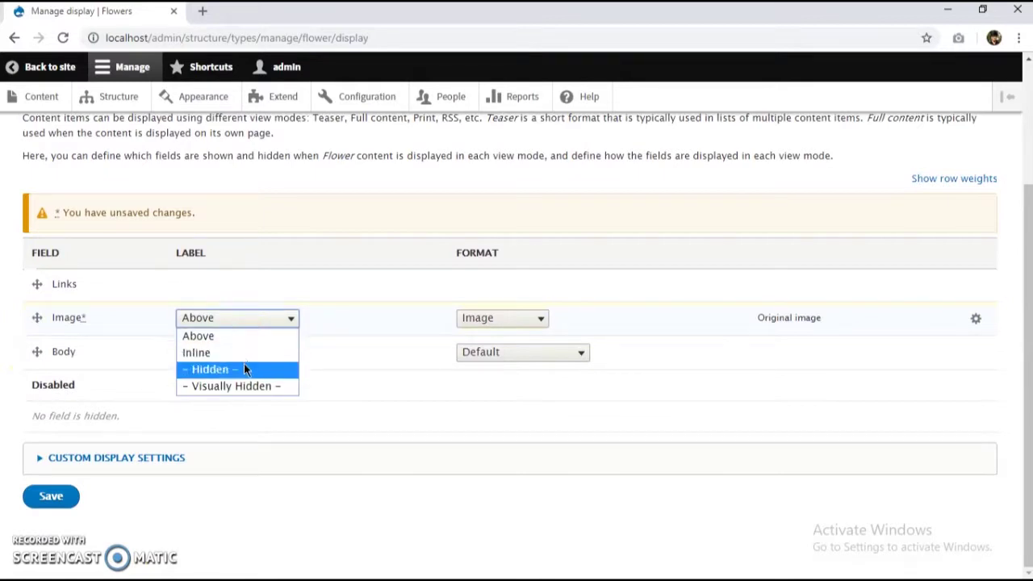
pyautogui.click(244, 367)
pyautogui.click(61, 502)
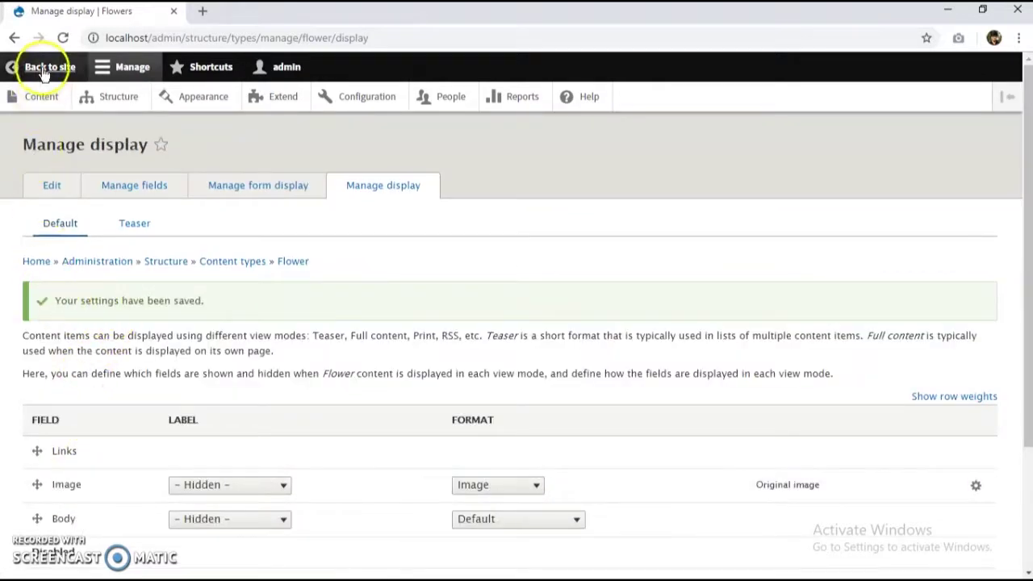
# Start a new Flower item and title it Rose.
pyautogui.click(50, 102)
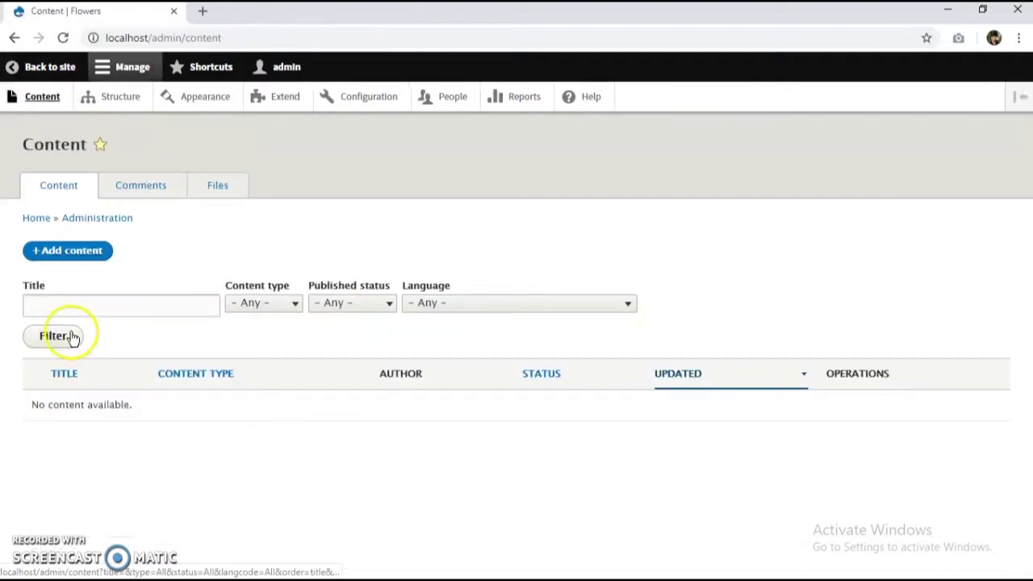
pyautogui.click(81, 256)
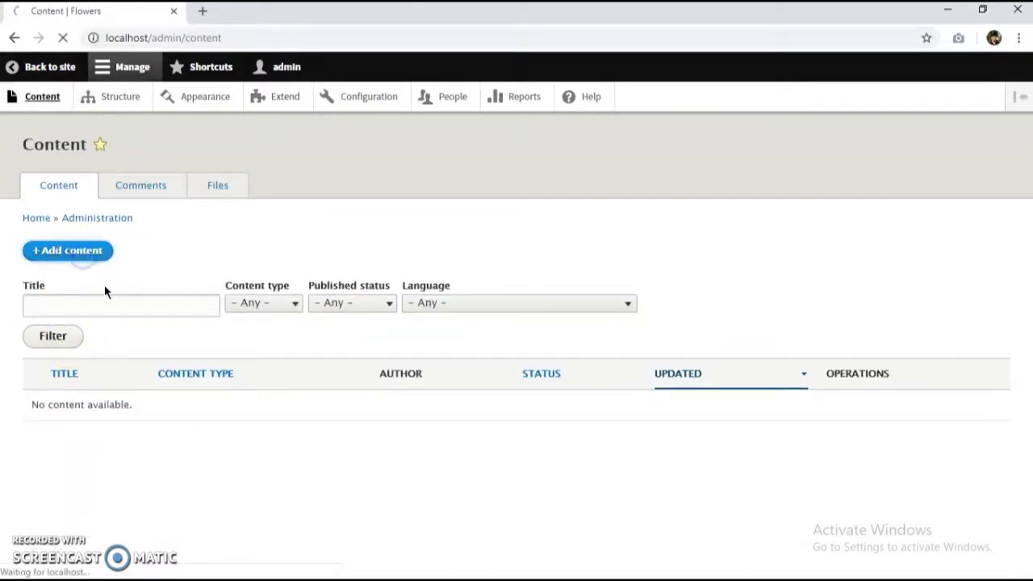
pyautogui.click(85, 267)
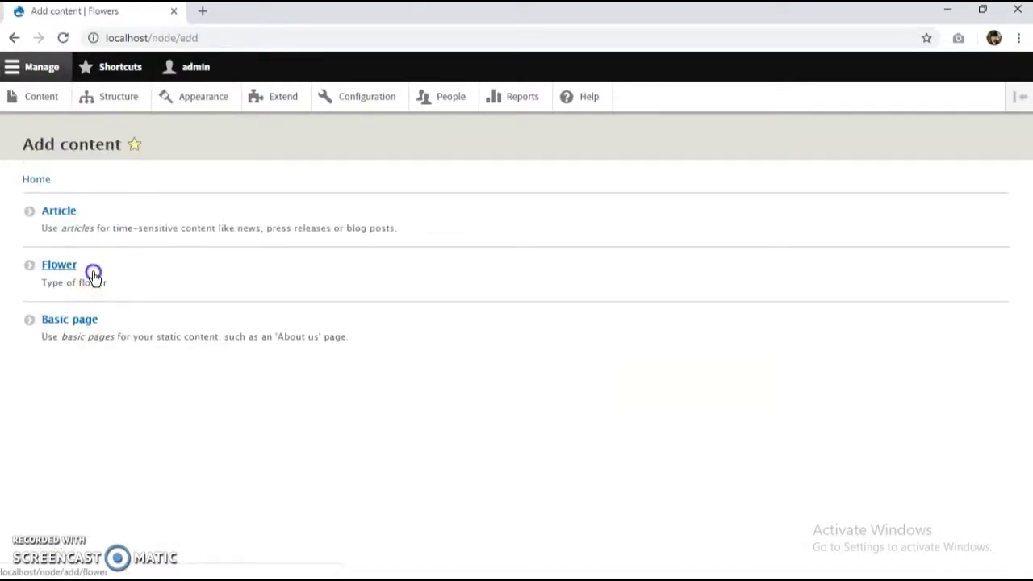
pyautogui.click(109, 337)
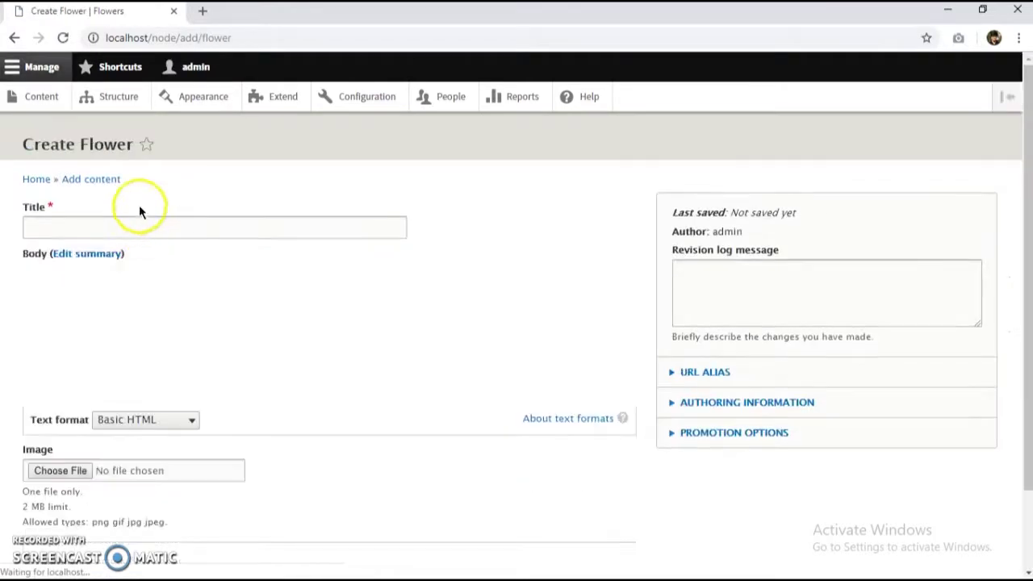
pyautogui.click(138, 232)
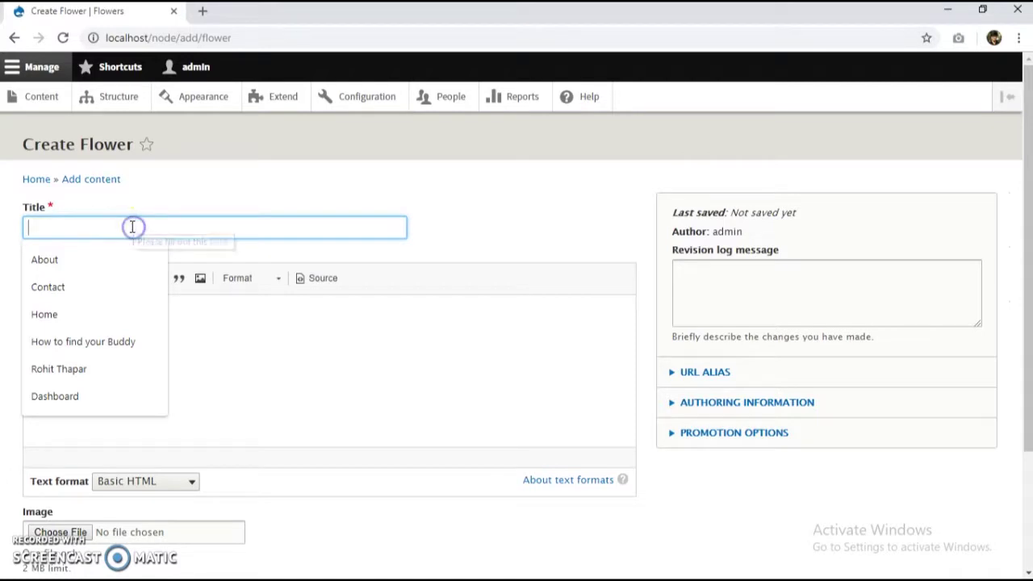
pyautogui.write('Ros')
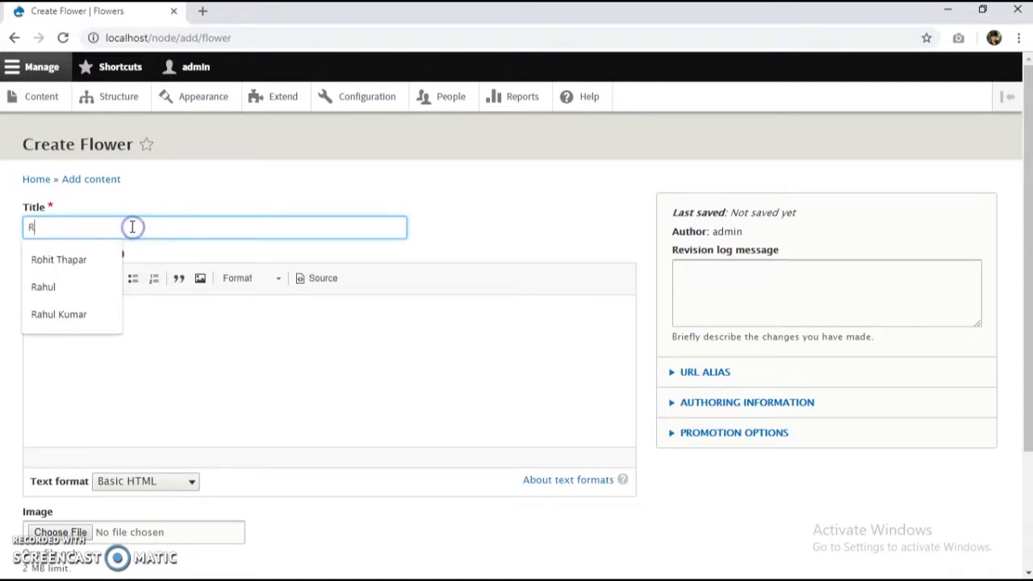
# Copy the rose description paragraph from Notepad and paste it into the Body.
pyautogui.click(104, 334)
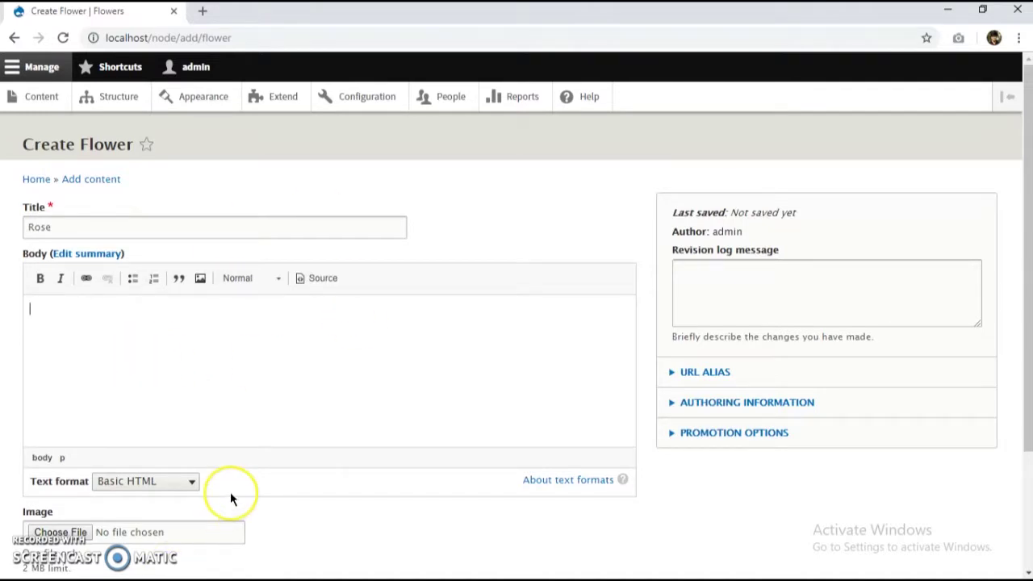
pyautogui.hotkey('alt', 'Tab')
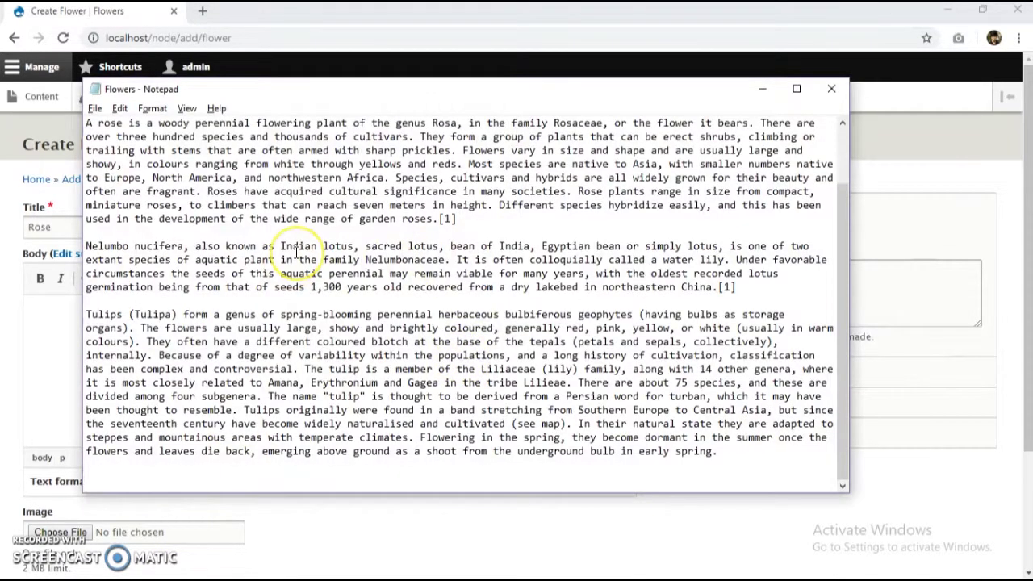
pyautogui.scroll(2, 297, 253)
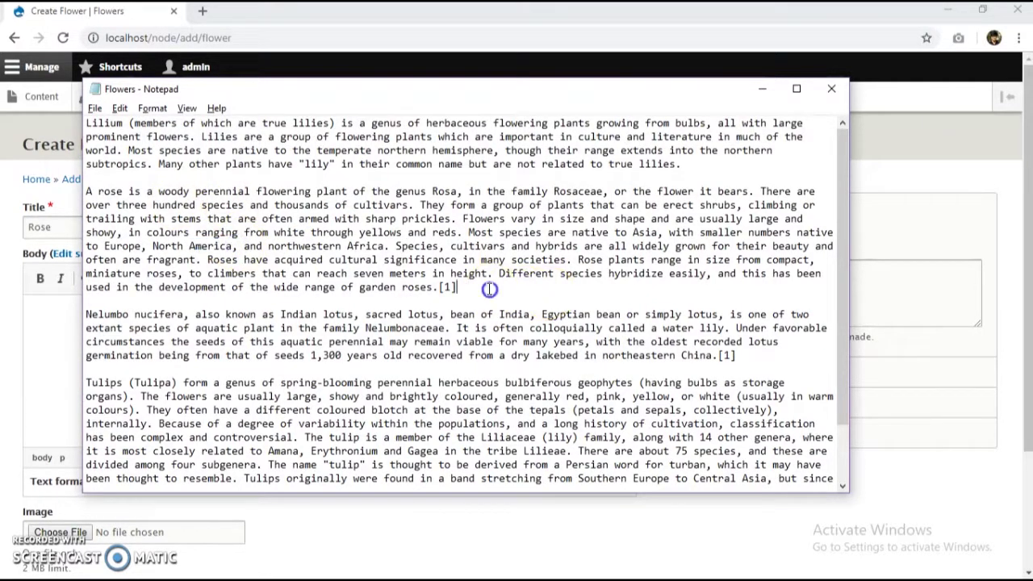
pyautogui.moveTo(439, 288); pyautogui.dragTo(63, 193)
pyautogui.hotkey('ctrl', 'c')
pyautogui.click(50, 349)
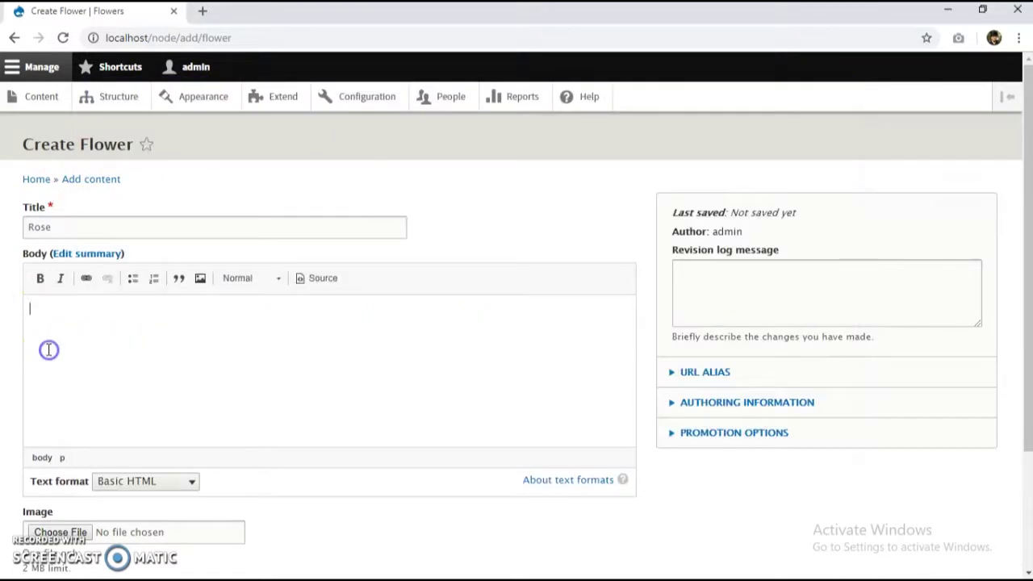
pyautogui.hotkey('ctrl', 'v')
pyautogui.scroll(-2, 77, 387)
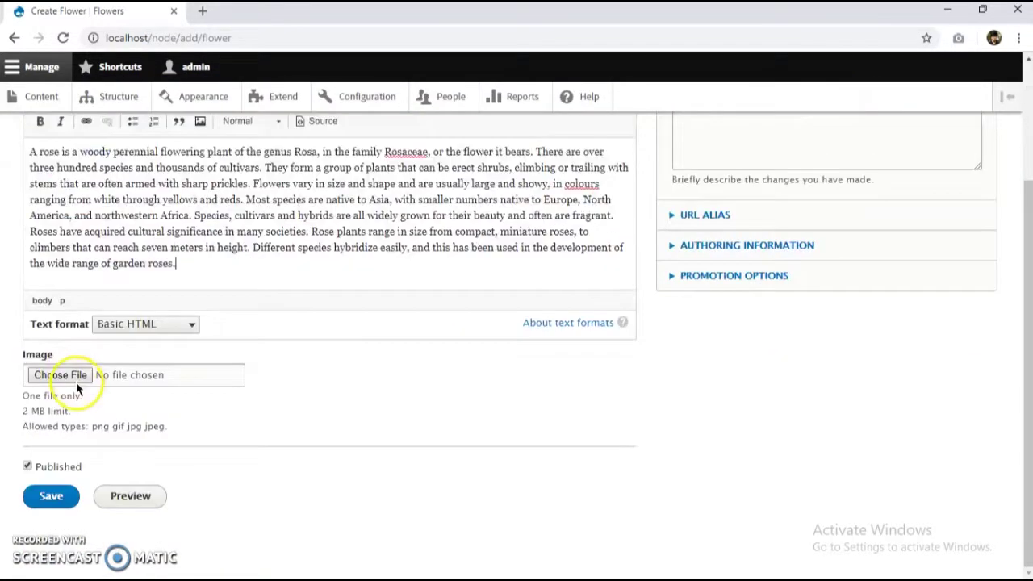
# Attach rose.jpg from the Pictures > GCI > Meta Tag > Flowers folder as the image.
pyautogui.click(60, 376)
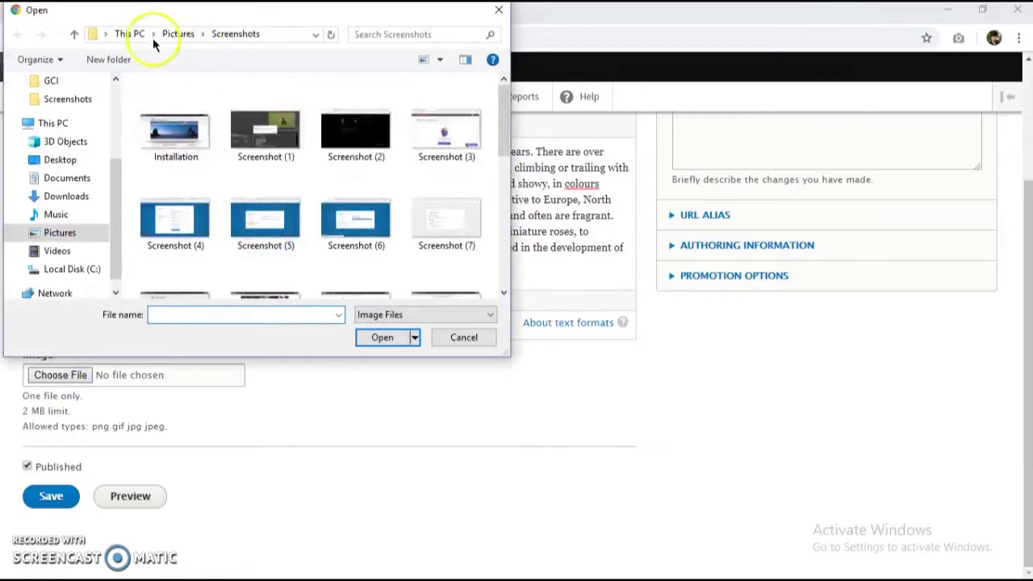
pyautogui.click(173, 38)
pyautogui.scroll(1, 76, 150)
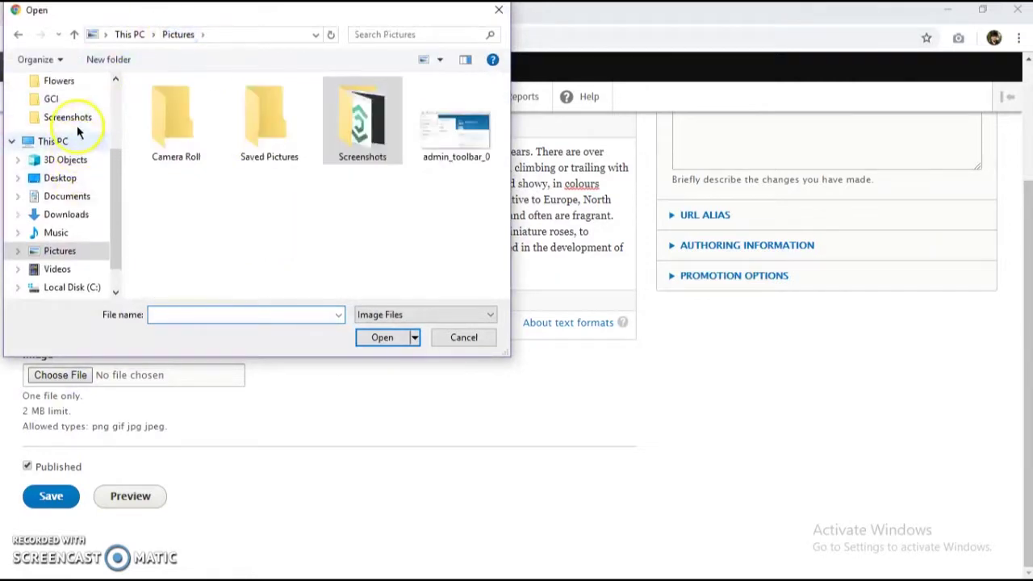
pyautogui.click(79, 99)
pyautogui.scroll(-5, 282, 156)
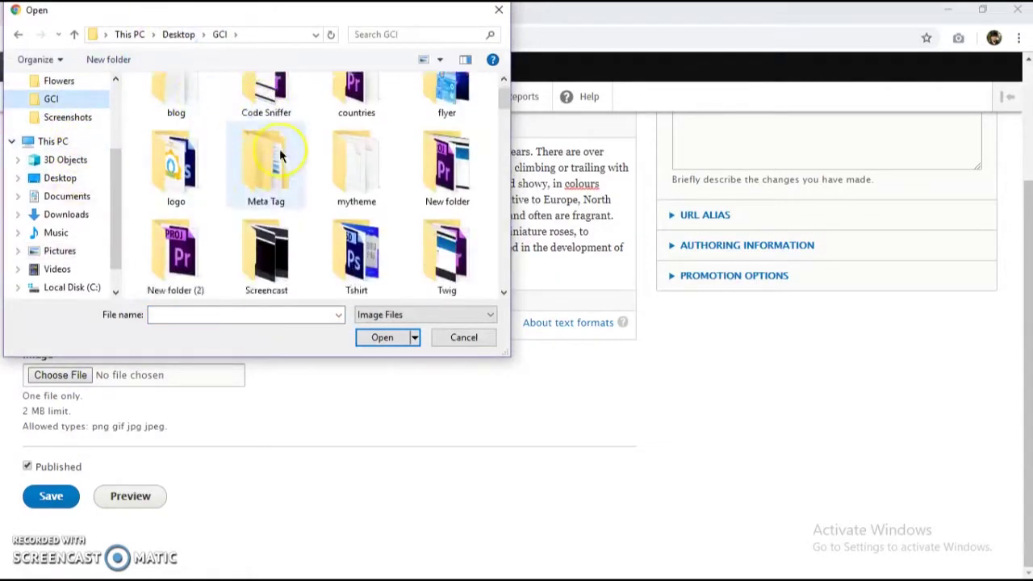
pyautogui.scroll(5, 282, 156)
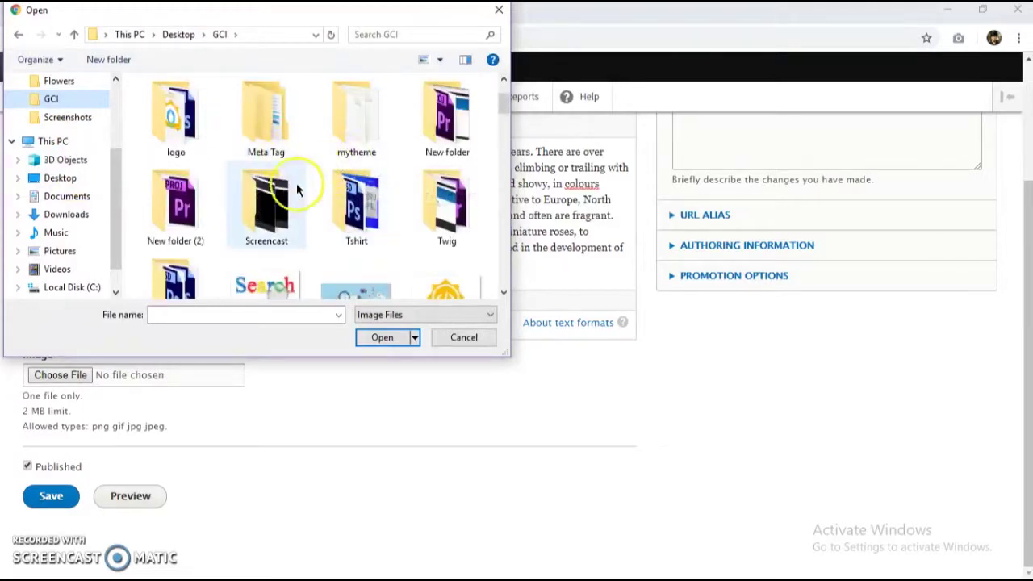
pyautogui.doubleClick(281, 121)
pyautogui.doubleClick(196, 108)
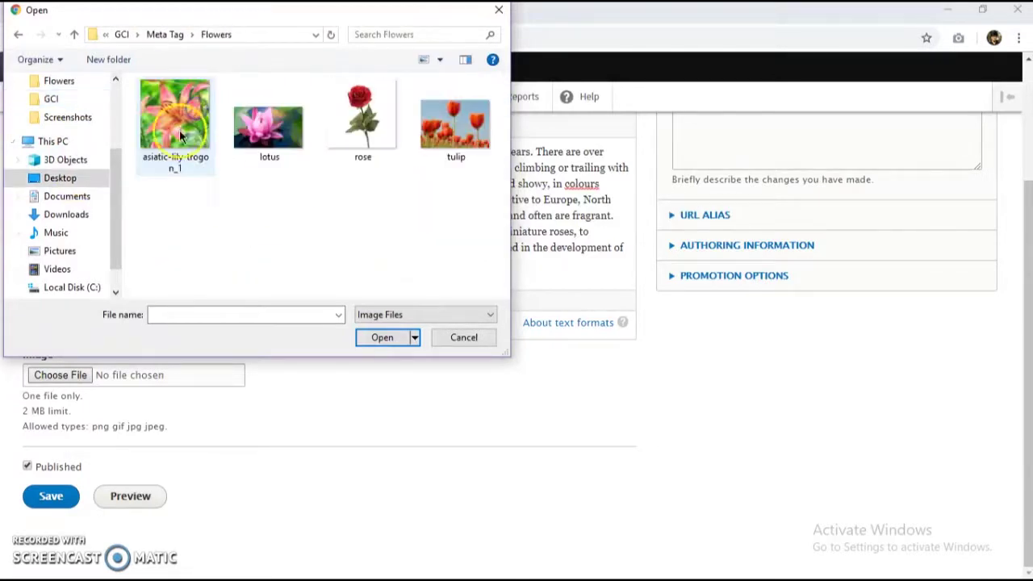
pyautogui.doubleClick(380, 133)
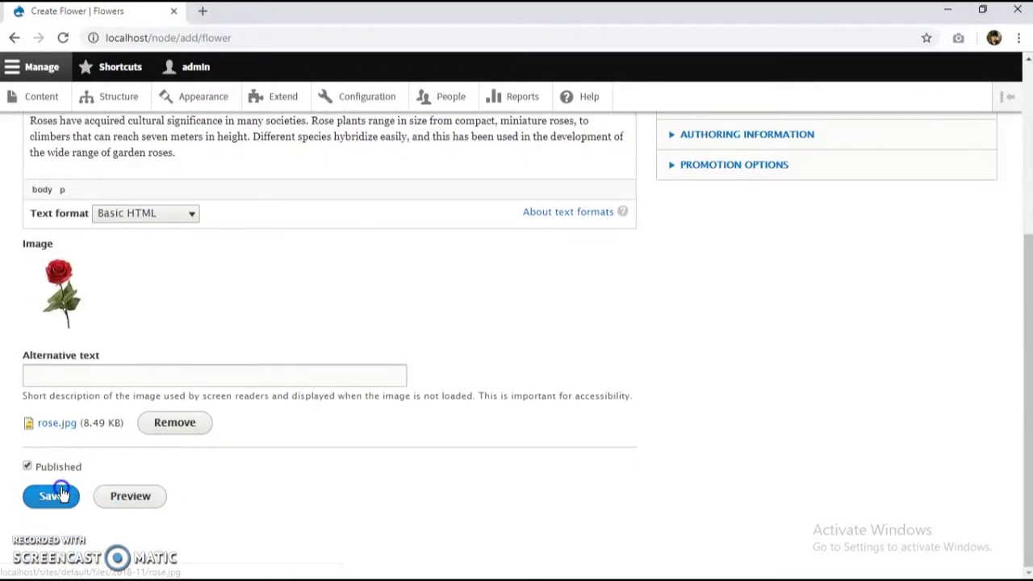
# Try saving the Rose flower and review the form.
pyautogui.click(53, 496)
pyautogui.scroll(2, 461, 396)
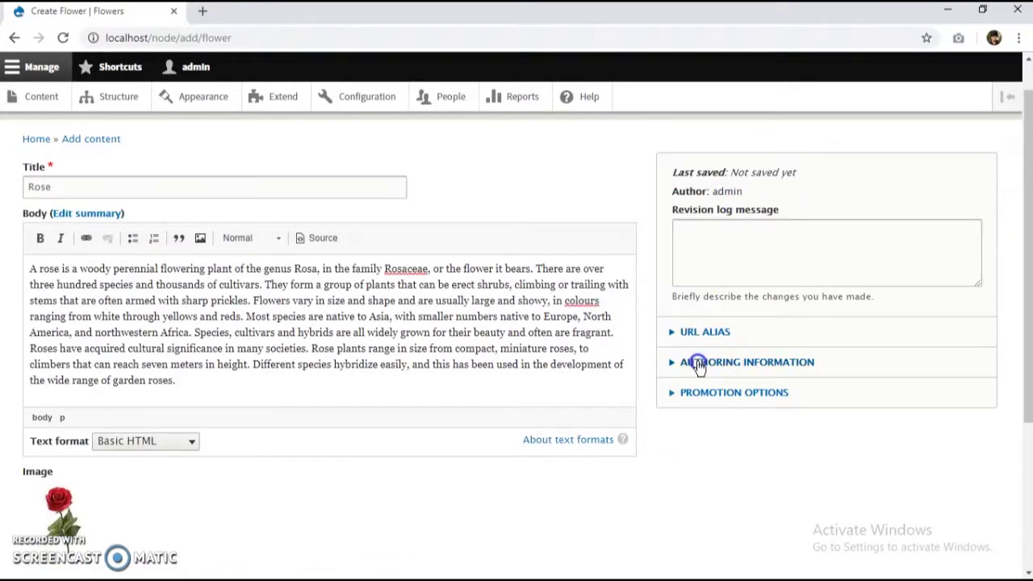
pyautogui.scroll(-3, 708, 344)
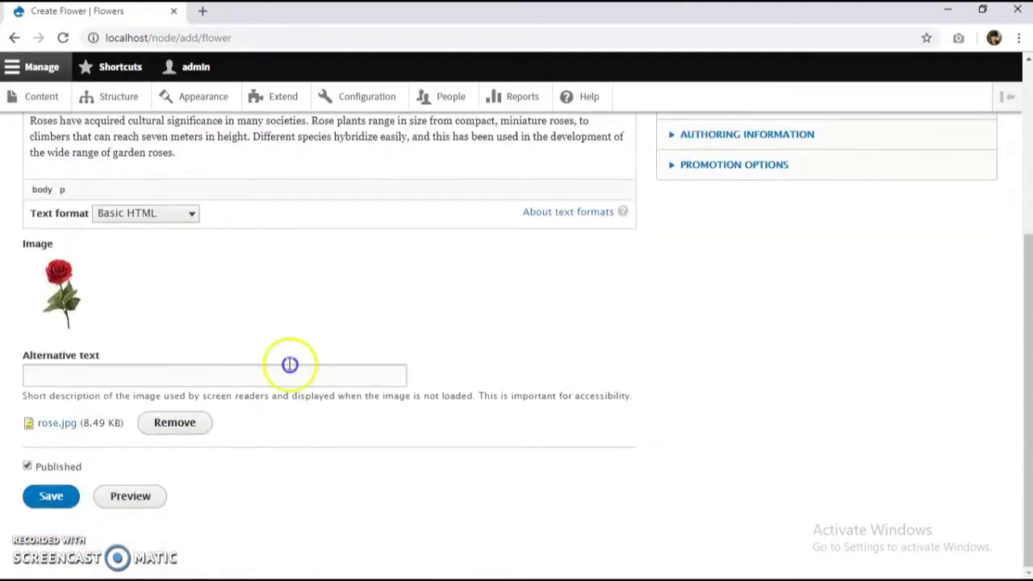
pyautogui.scroll(1, 702, 423)
pyautogui.scroll(2, 718, 422)
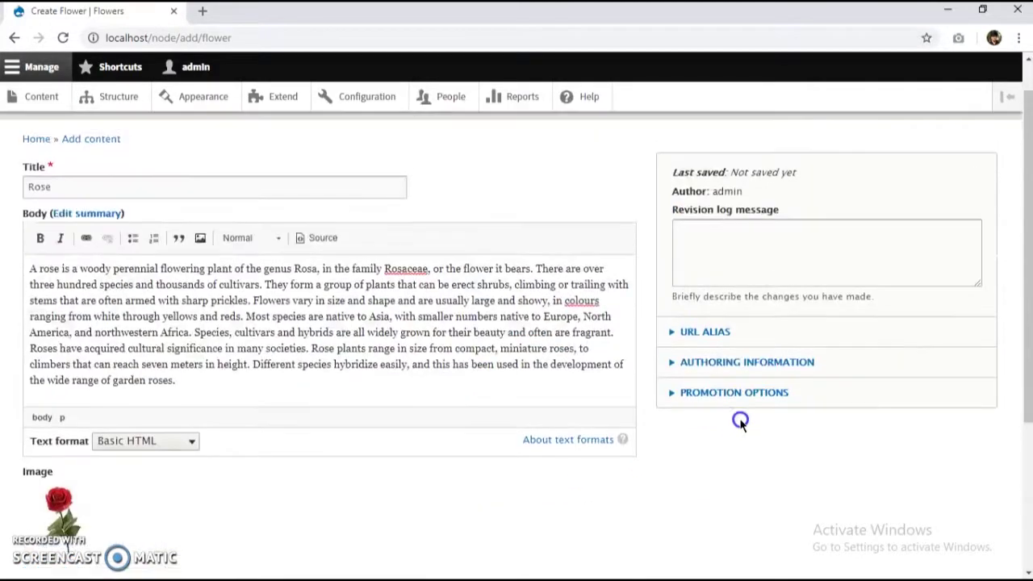
pyautogui.scroll(-2, 704, 379)
pyautogui.scroll(1, 699, 364)
pyautogui.scroll(-2, 727, 314)
# Save the Rose flower, then start a new Flower from Content > Add content.
pyautogui.click(50, 496)
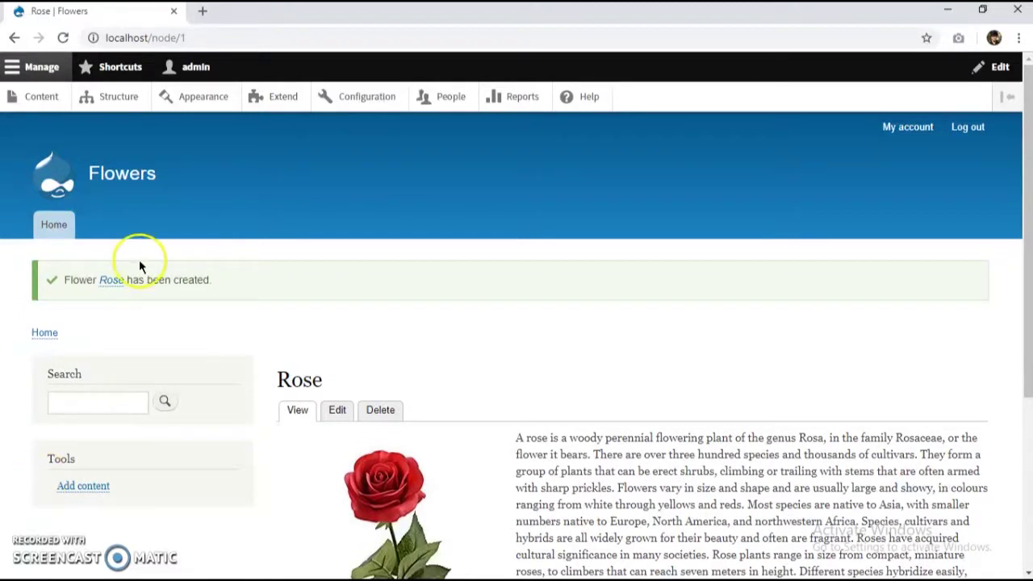
pyautogui.scroll(-3, 341, 342)
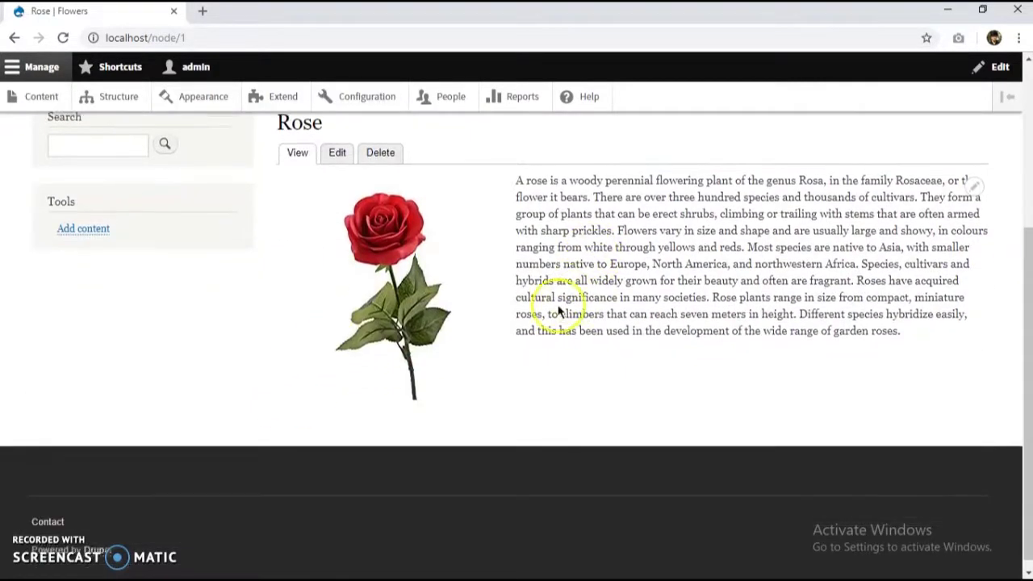
pyautogui.scroll(3, 577, 296)
pyautogui.click(41, 97)
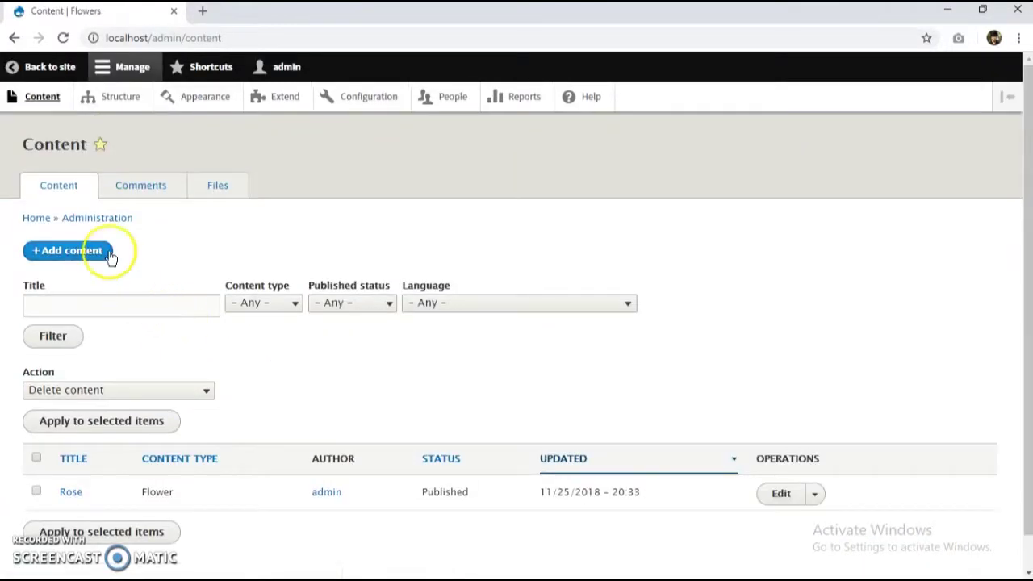
pyautogui.click(102, 251)
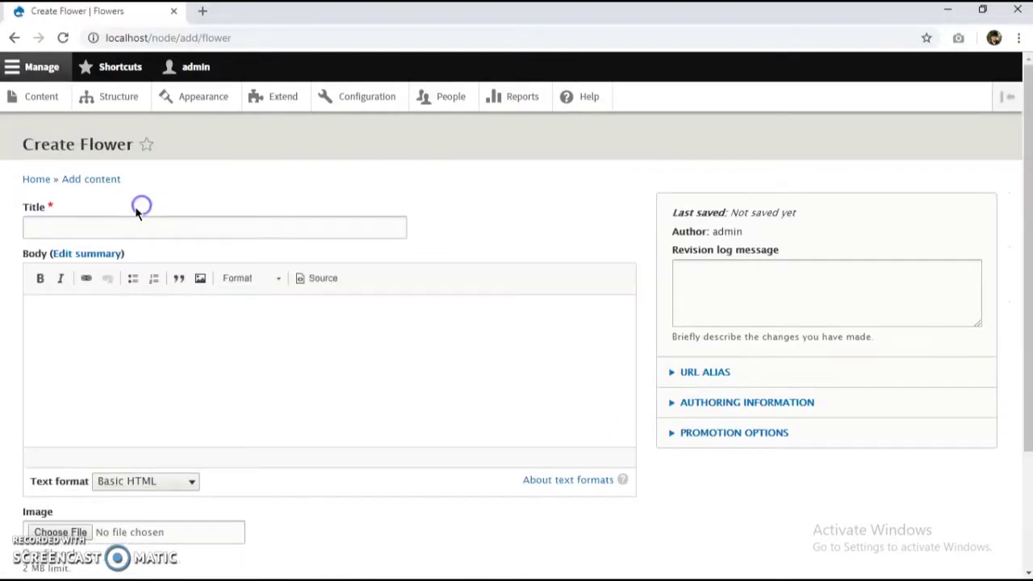
# Title the flower Lily and paste the Lilium paragraph from Notepad into the Body.
pyautogui.click(135, 225)
pyautogui.write('Lily')
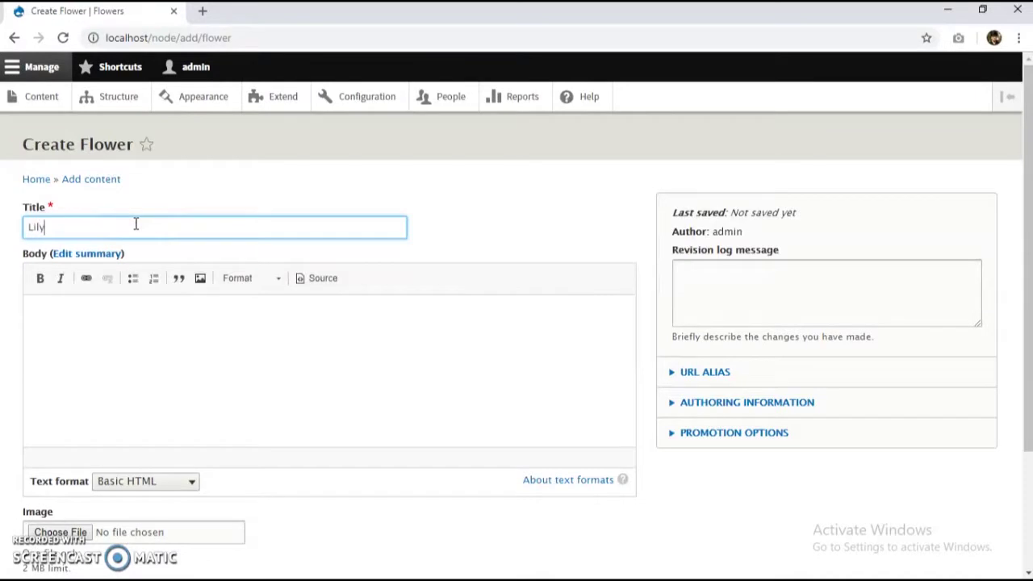
pyautogui.click(147, 331)
pyautogui.hotkey('alt', 'Tab')
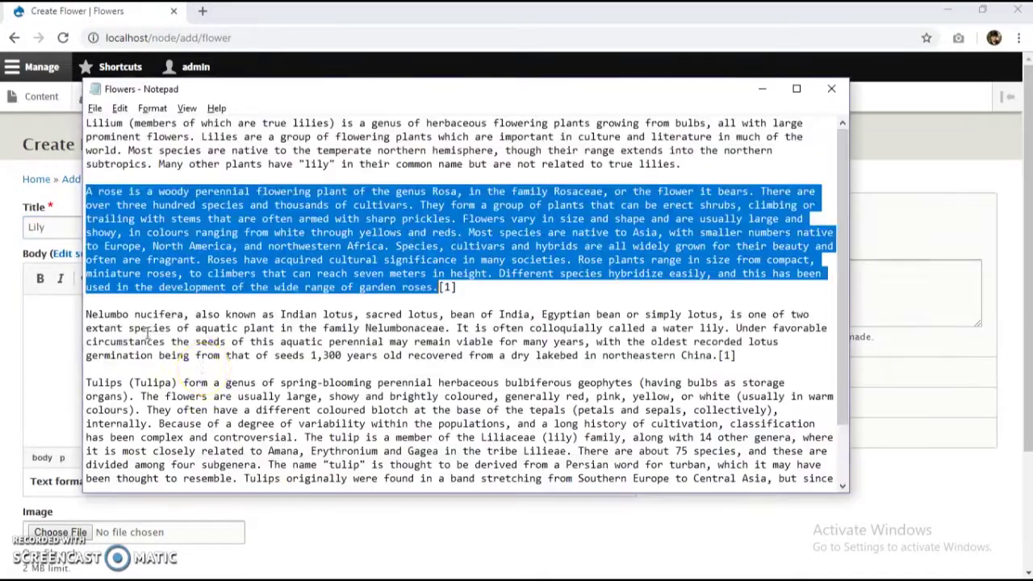
pyautogui.click(238, 166)
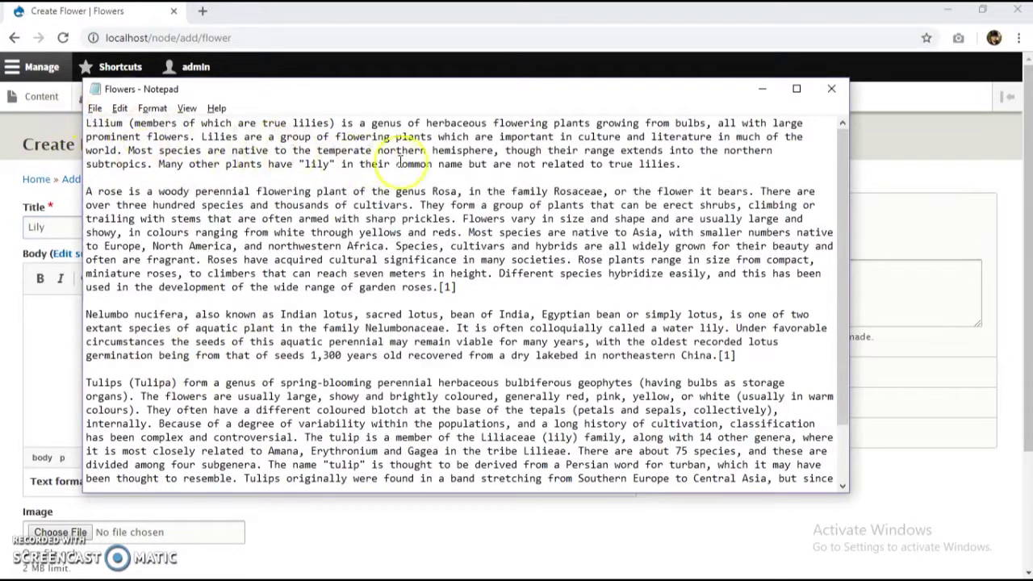
pyautogui.click(733, 166)
pyautogui.keyDown('shift'); pyautogui.click(221, 161); pyautogui.keyUp('shift')
pyautogui.keyDown('shift'); pyautogui.click(88, 121); pyautogui.keyUp('shift')
pyautogui.hotkey('ctrl', 'c')
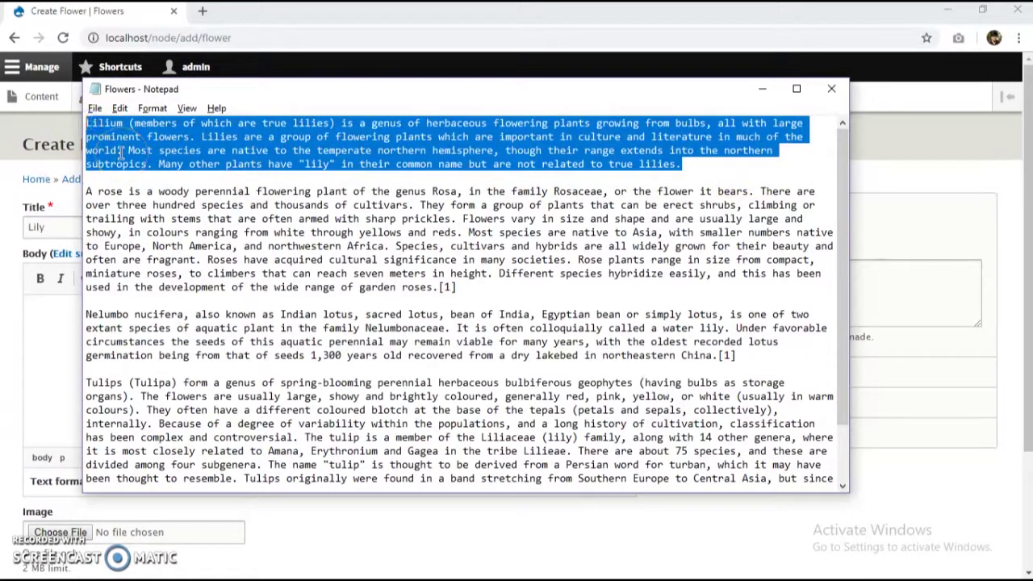
pyautogui.hotkey('alt', 'Tab')
pyautogui.click(105, 360)
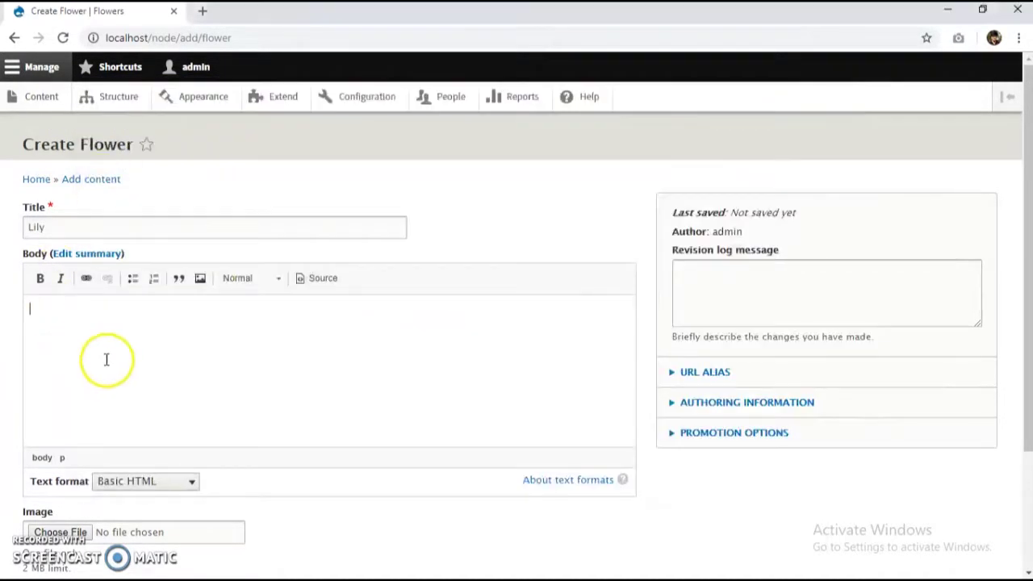
pyautogui.hotkey('ctrl', 'v')
# Attach asiatic-lily-trogon_1.jpg as the Lily flower's image.
pyautogui.scroll(-2, 97, 369)
pyautogui.click(106, 375)
pyautogui.doubleClick(187, 144)
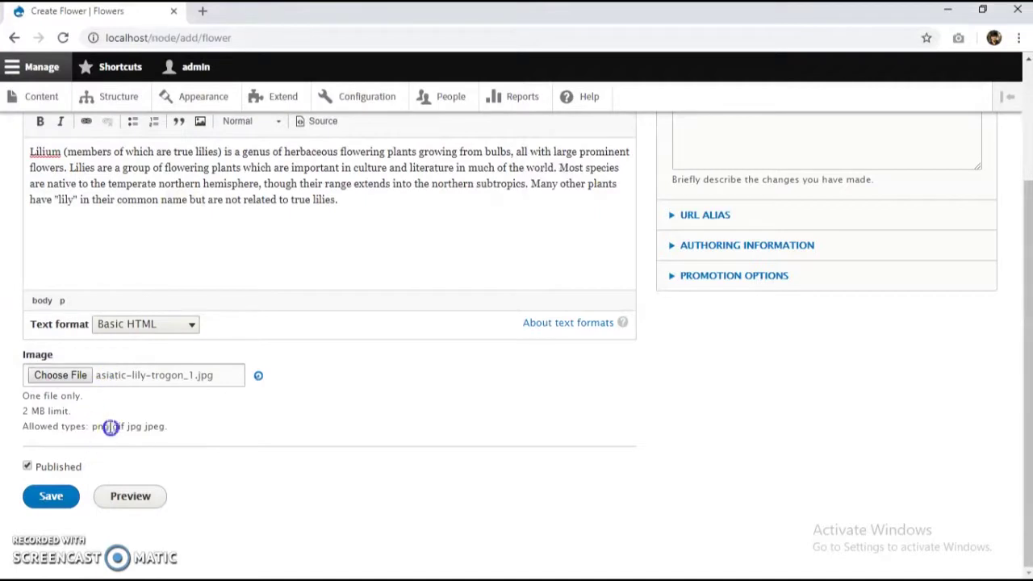
pyautogui.scroll(-2, 80, 500)
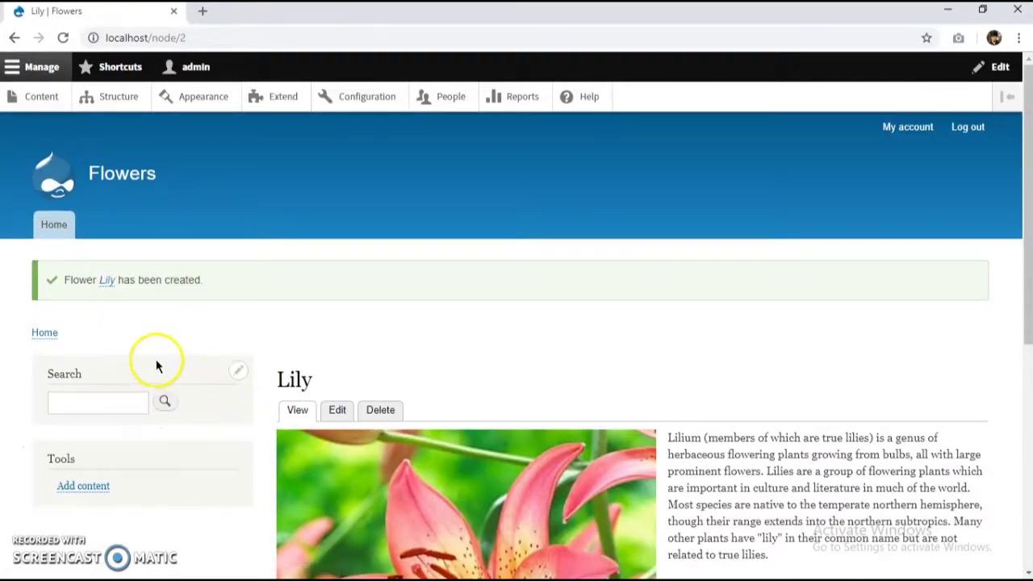
# Start a new Flower titled Lotus and paste the Nelumbo lotus paragraph into its Body.
pyautogui.click(27, 114)
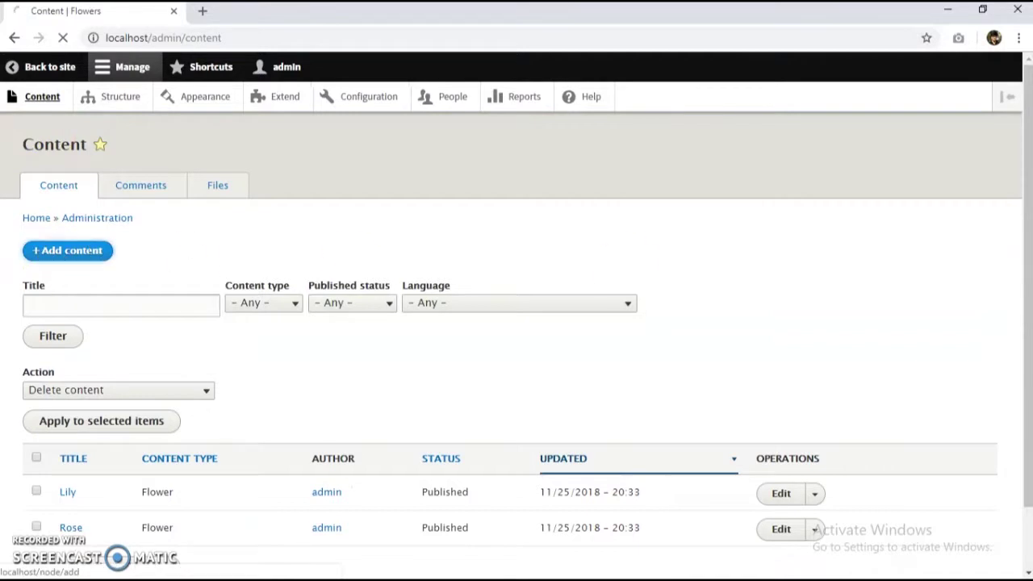
pyautogui.click(287, 256)
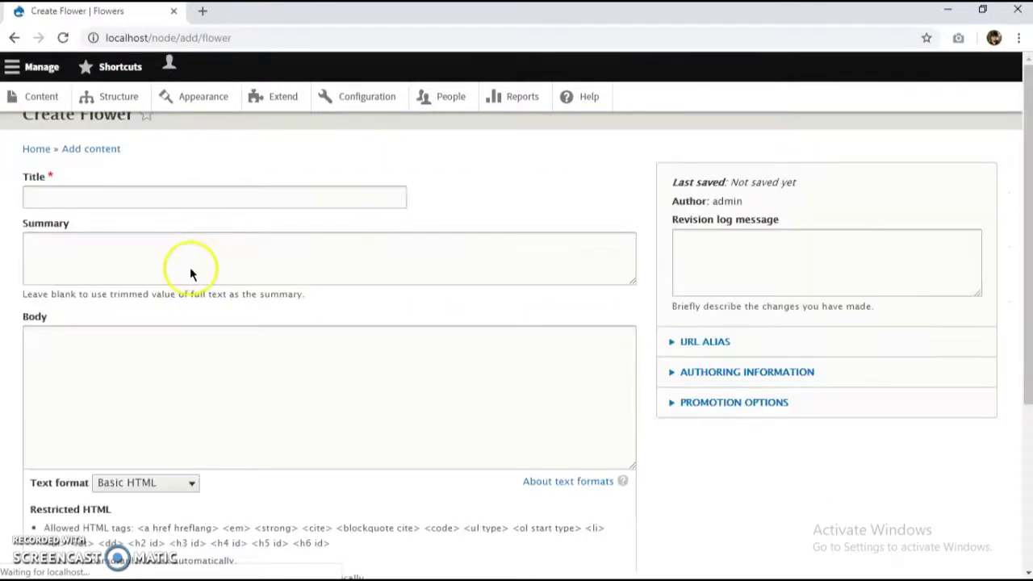
pyautogui.click(179, 234)
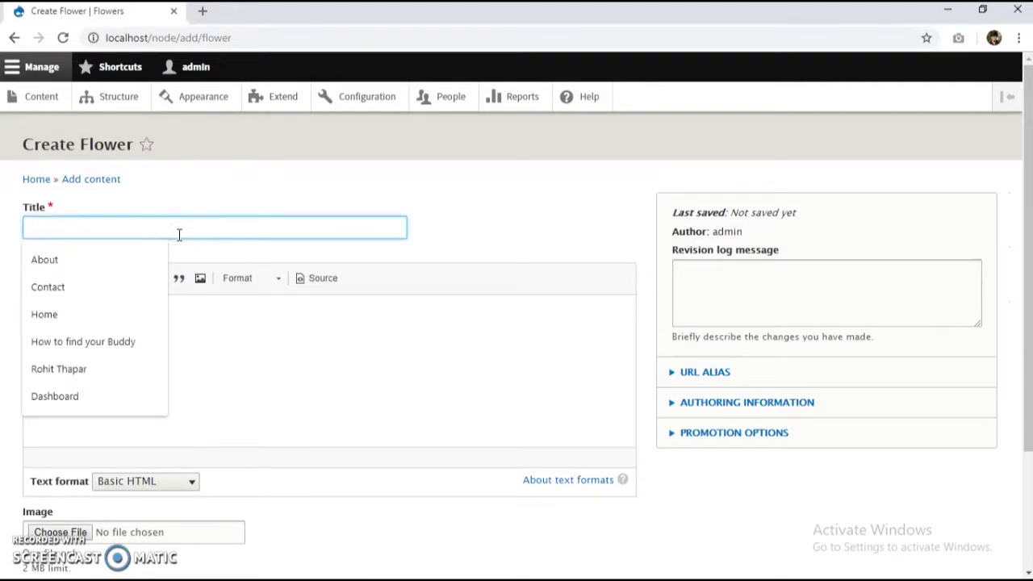
pyautogui.write('T')
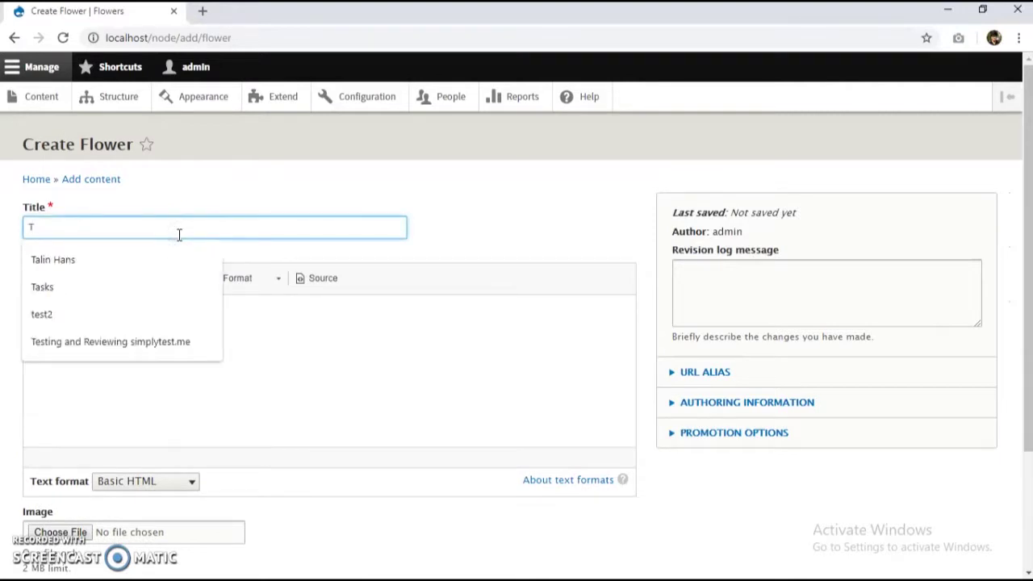
pyautogui.write('us')
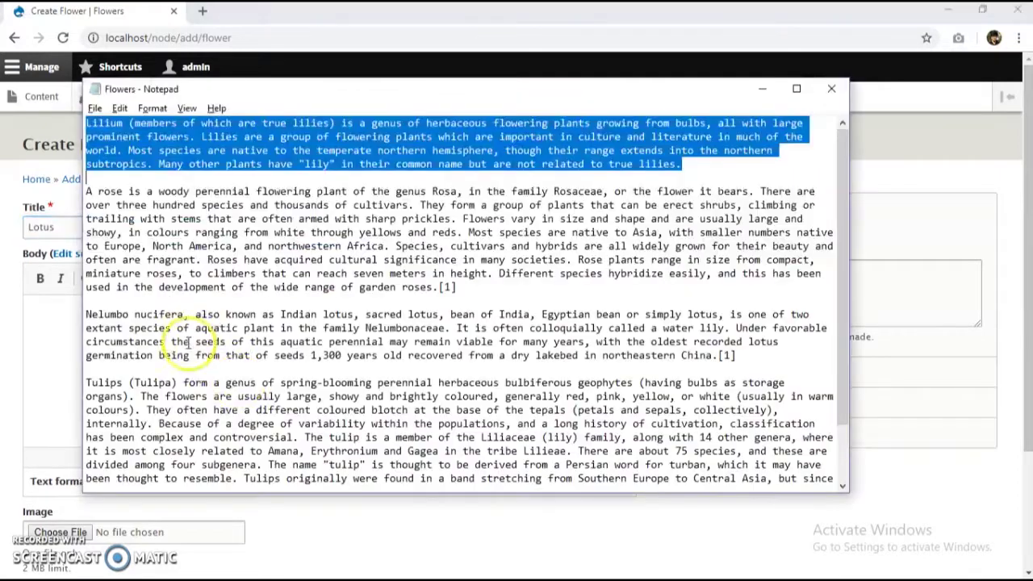
pyautogui.hotkey('alt', 'Tab')
pyautogui.scroll(-2, 201, 378)
pyautogui.scroll(1, 138, 315)
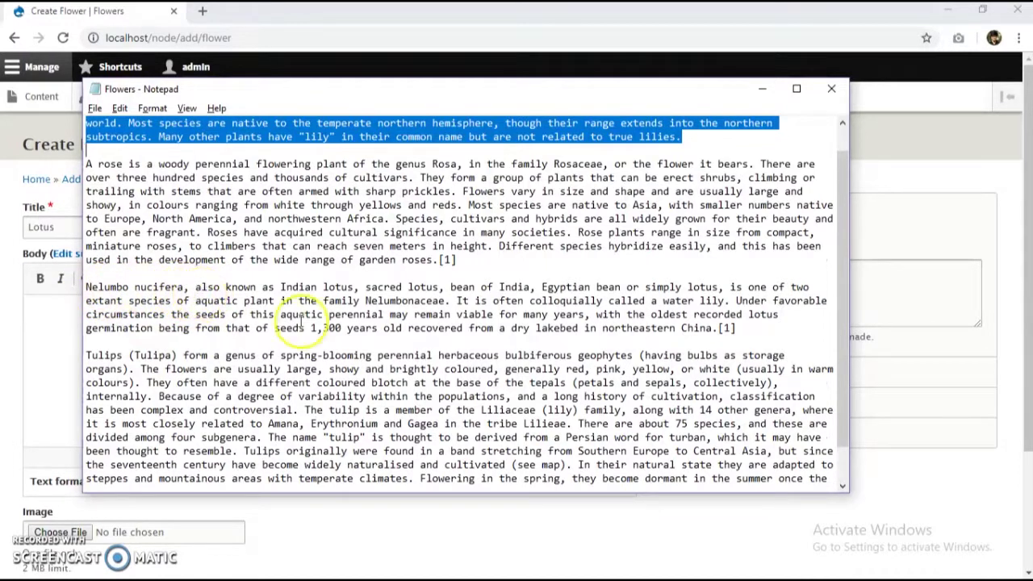
pyautogui.moveTo(716, 328); pyautogui.dragTo(137, 287)
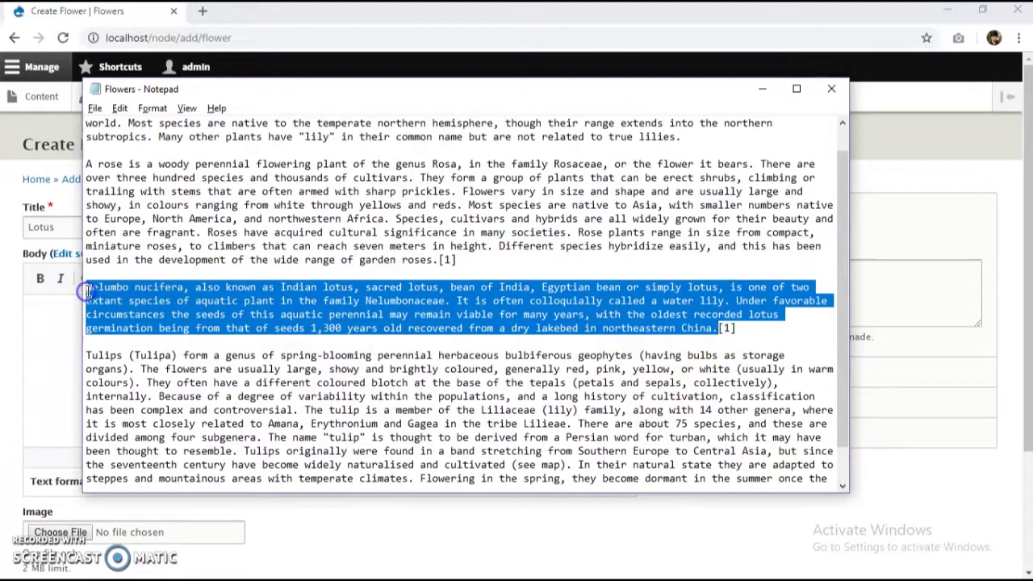
pyautogui.hotkey('ctrl', 'c')
pyautogui.hotkey('alt', 'Tab')
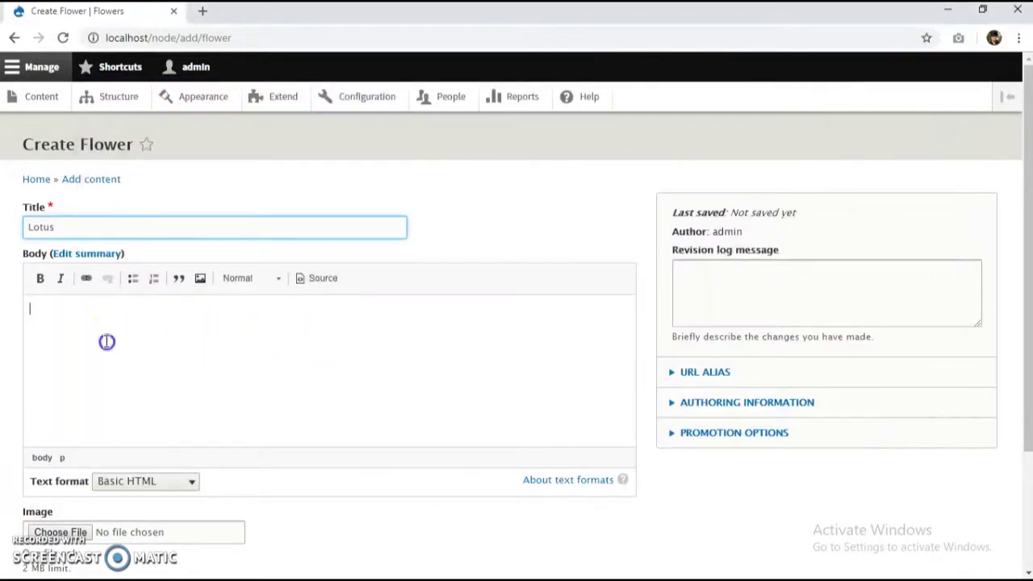
pyautogui.hotkey('ctrl', 'v')
# Attach lotus.jpg as the image and save the Lotus flower.
pyautogui.scroll(-2, 104, 343)
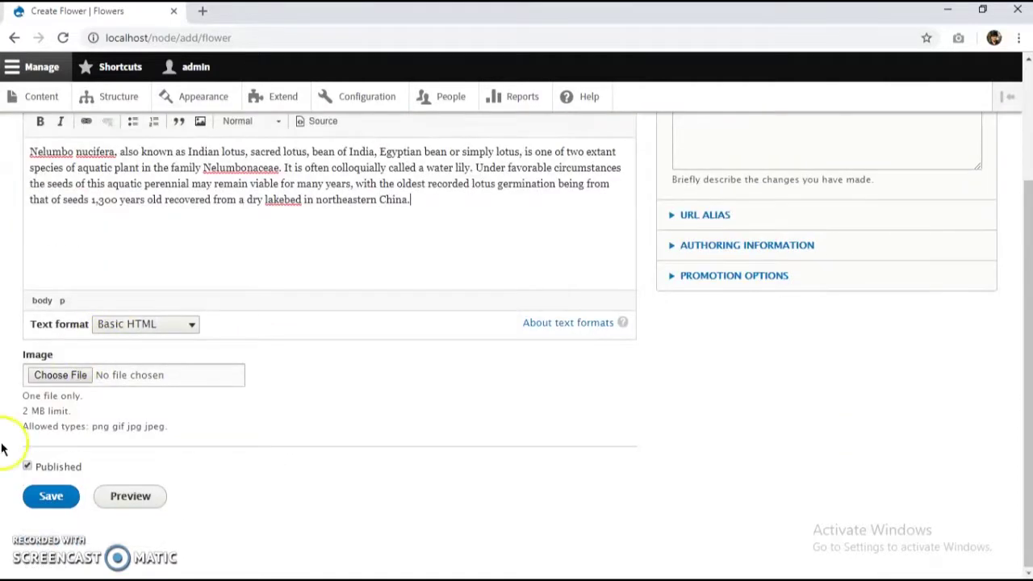
pyautogui.click(69, 379)
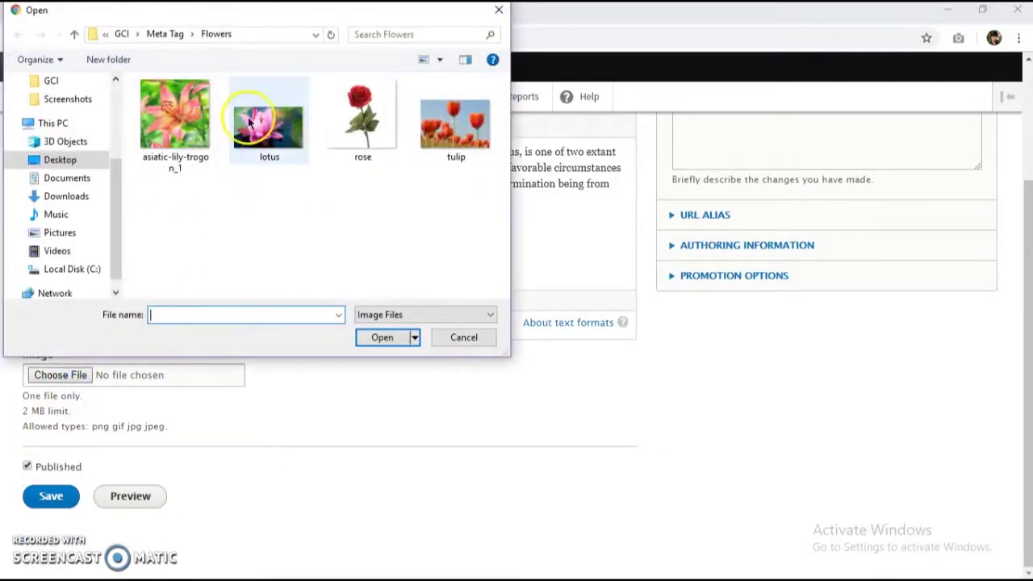
pyautogui.doubleClick(256, 119)
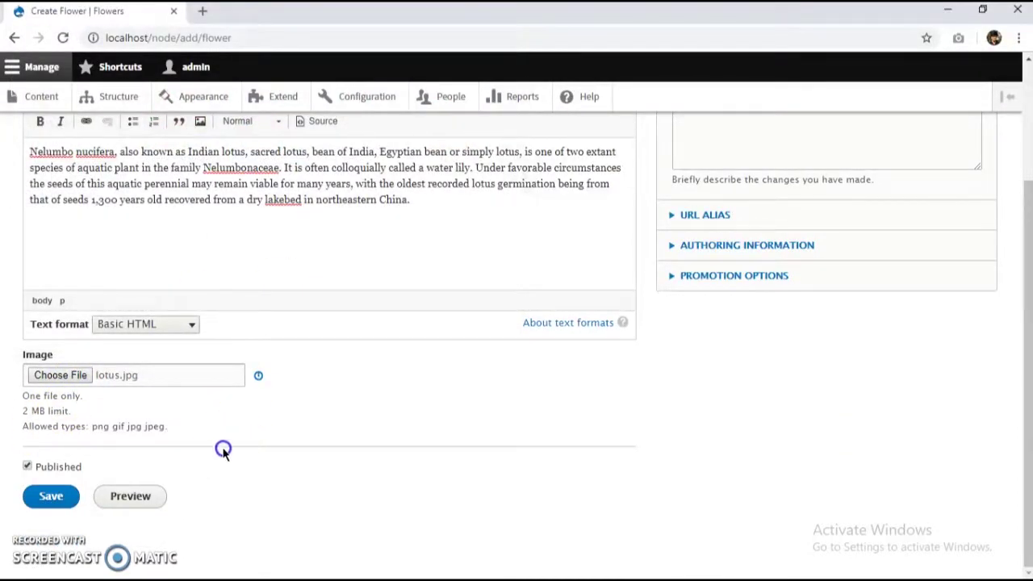
pyautogui.click(78, 528)
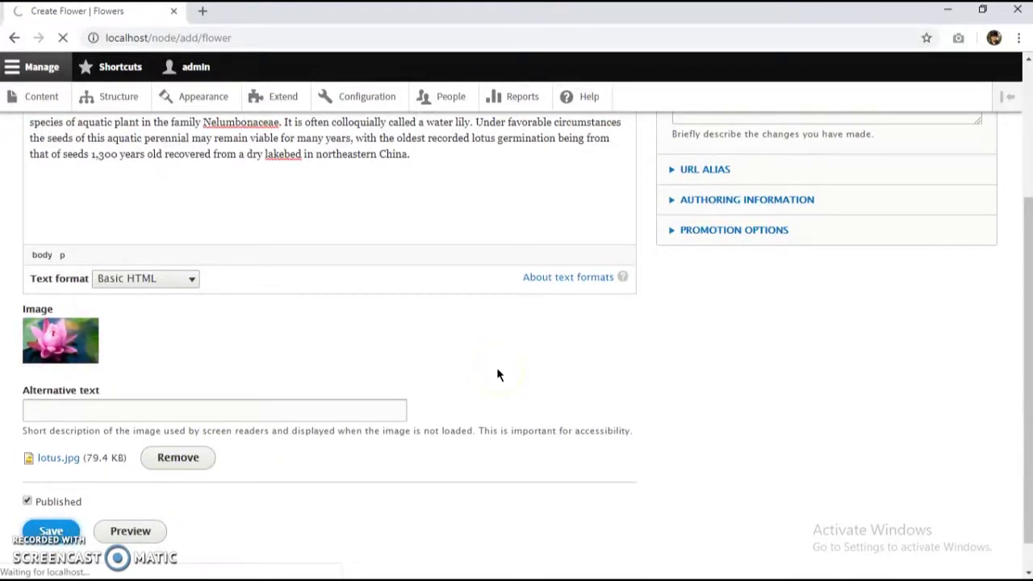
# Go to the Flowers home page and scroll through the Lotus, Lily and Rose teasers.
pyautogui.scroll(-1, 617, 314)
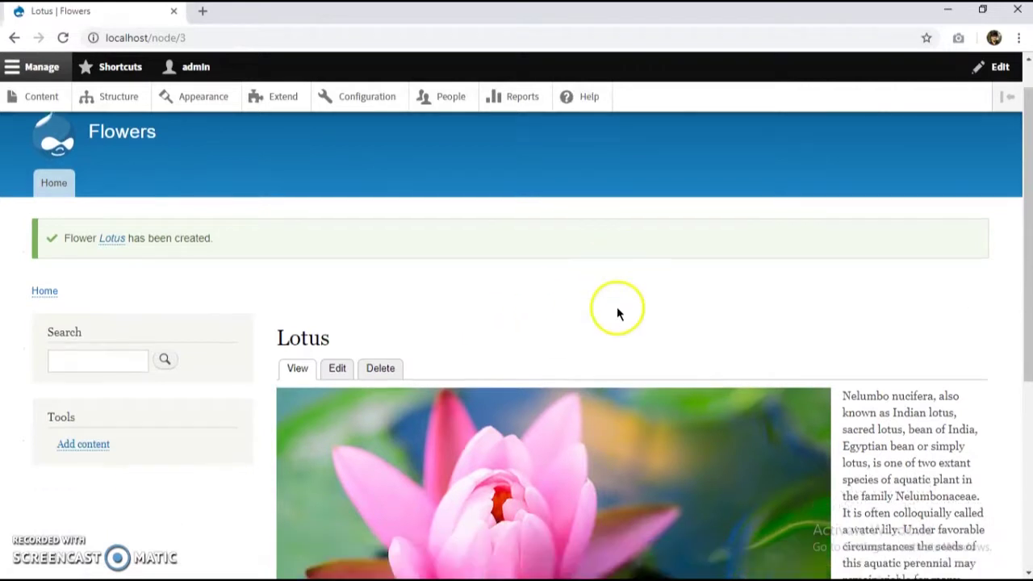
pyautogui.scroll(-5, 581, 355)
pyautogui.scroll(6, 550, 404)
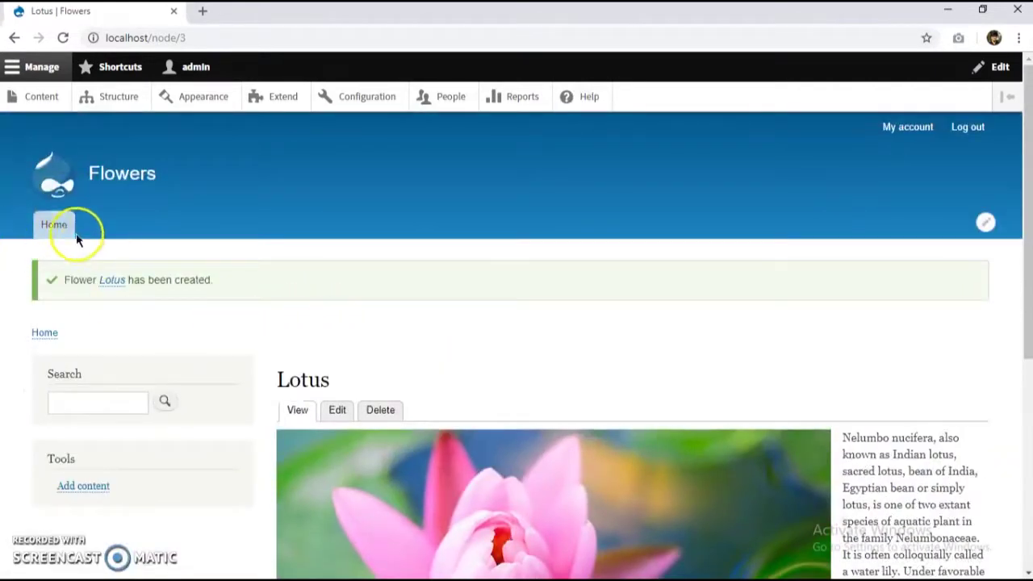
pyautogui.click(76, 232)
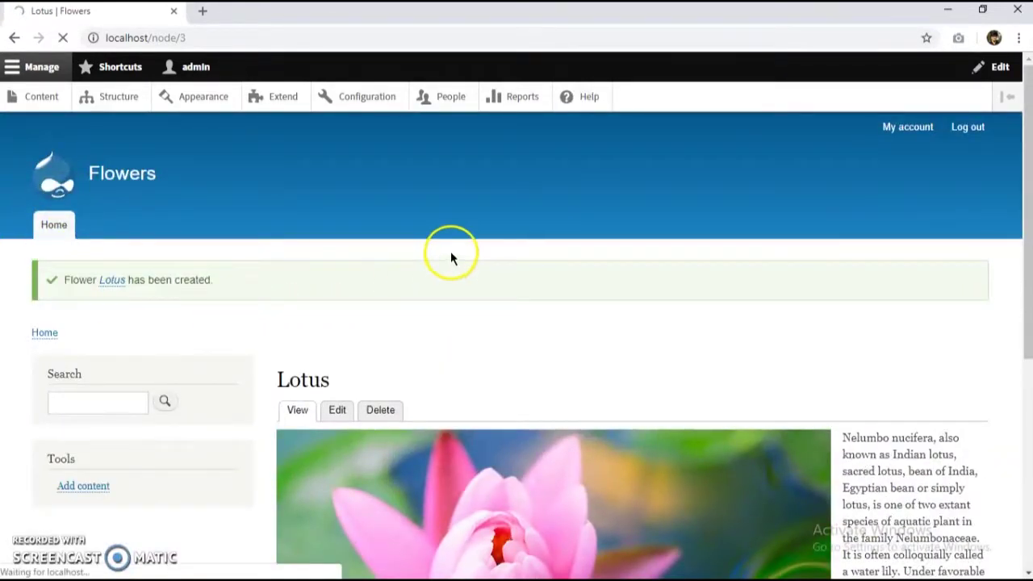
pyautogui.scroll(-4, 382, 345)
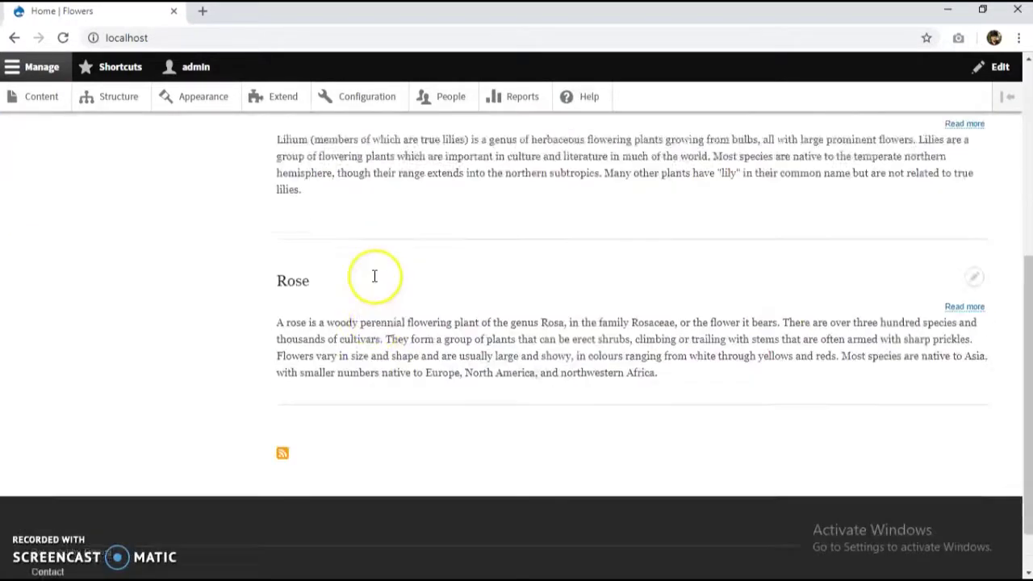
pyautogui.scroll(4, 374, 277)
pyautogui.scroll(-5, 330, 334)
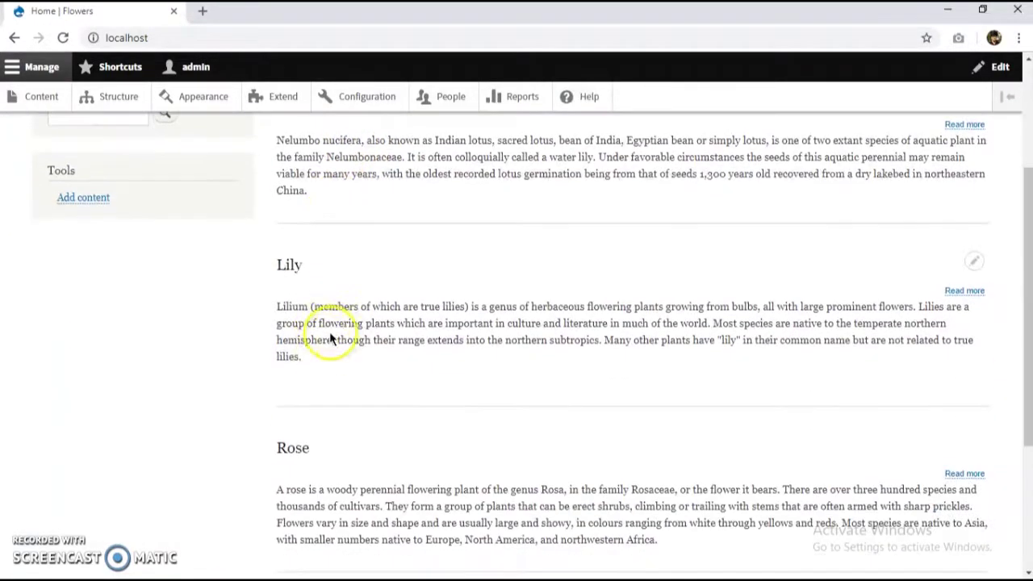
pyautogui.scroll(5, 311, 286)
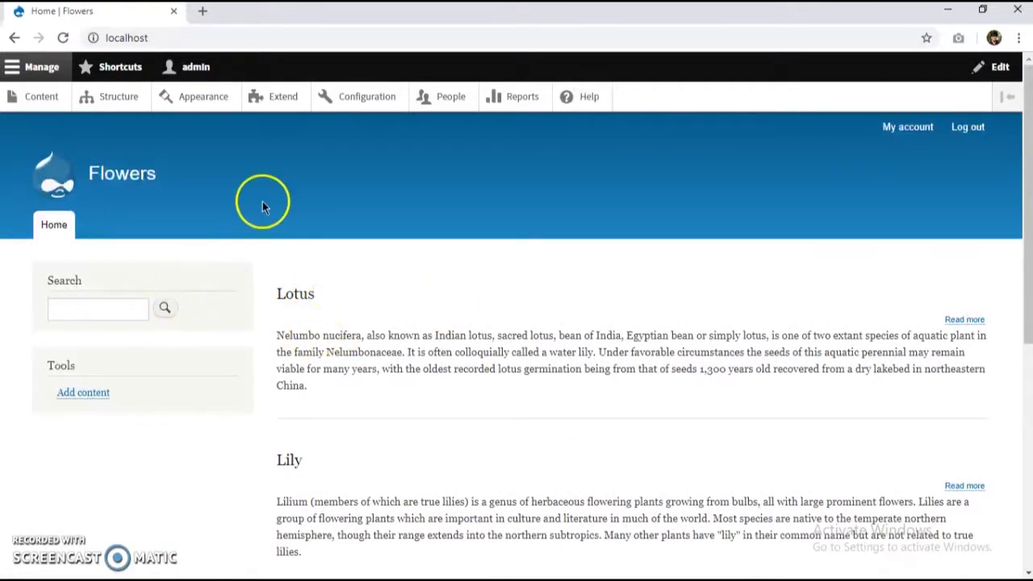
# Load drupal.org in a new browser tab.
pyautogui.click(203, 10)
pyautogui.write('dr')
pyautogui.press('Return')
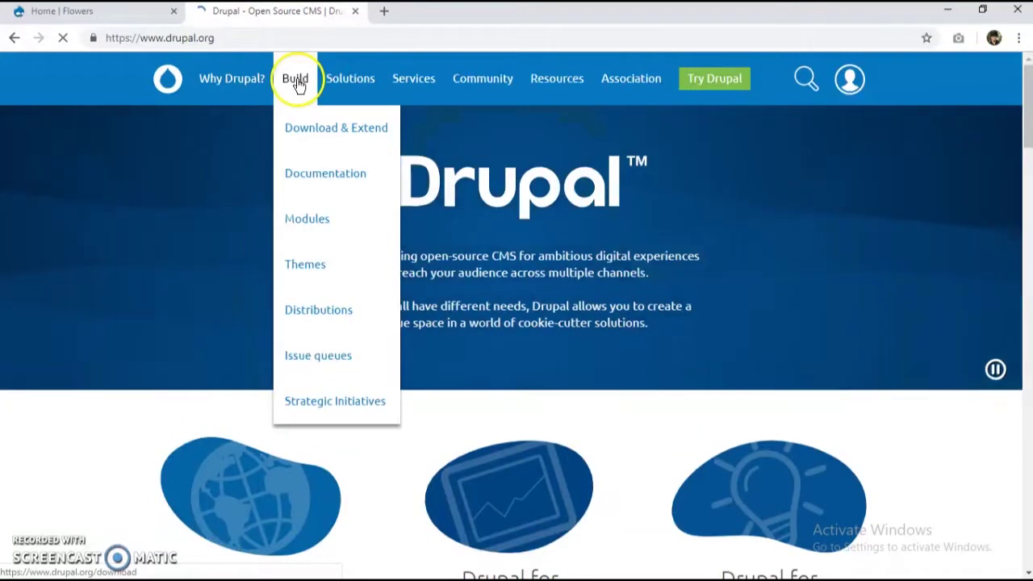
# Search the Drupal.org modules listing for 'Meta tag'.
pyautogui.click(307, 214)
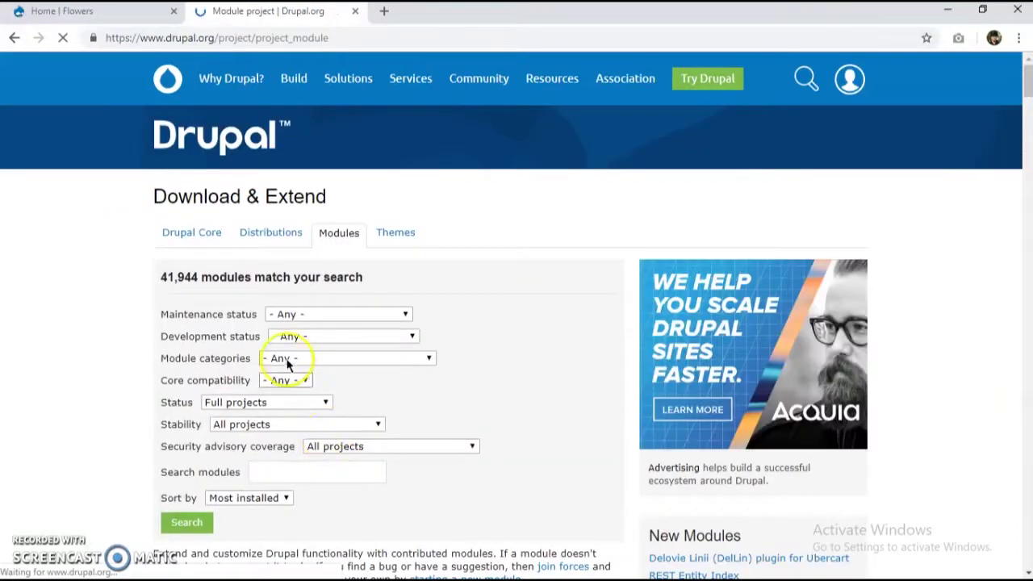
pyautogui.scroll(-1, 281, 452)
pyautogui.scroll(-2, 282, 452)
pyautogui.click(272, 322)
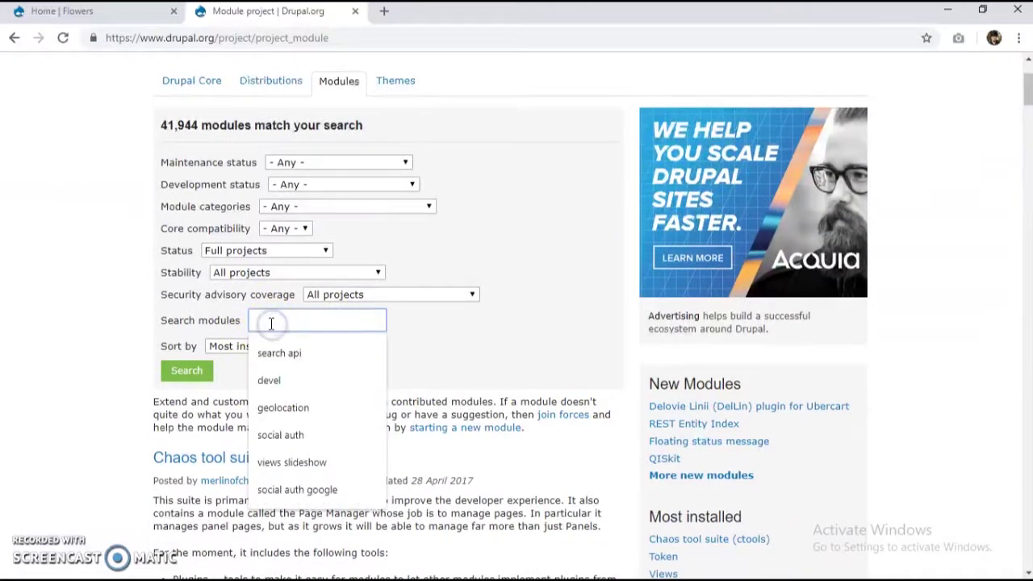
pyautogui.write('Meta tag')
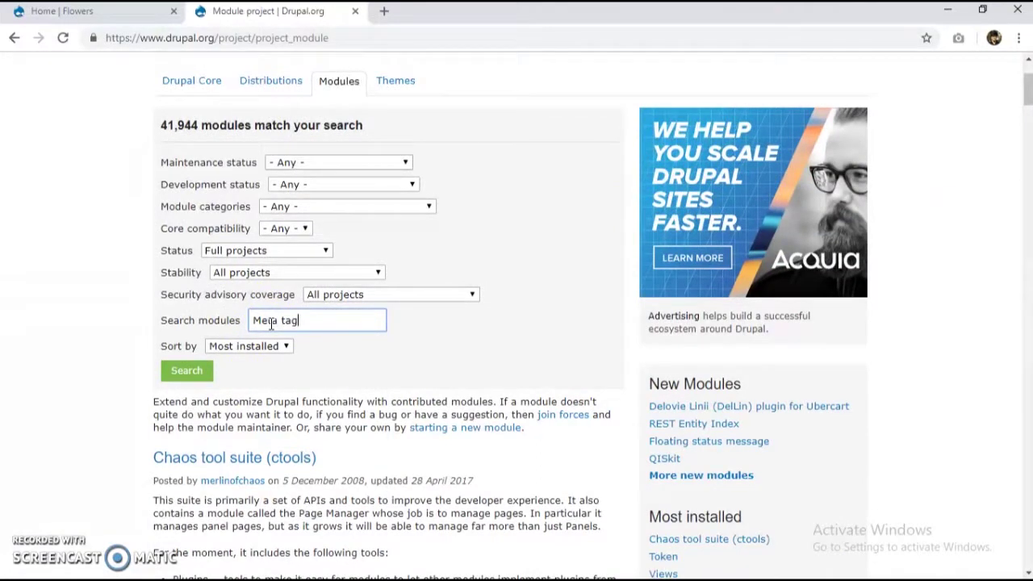
pyautogui.click(192, 373)
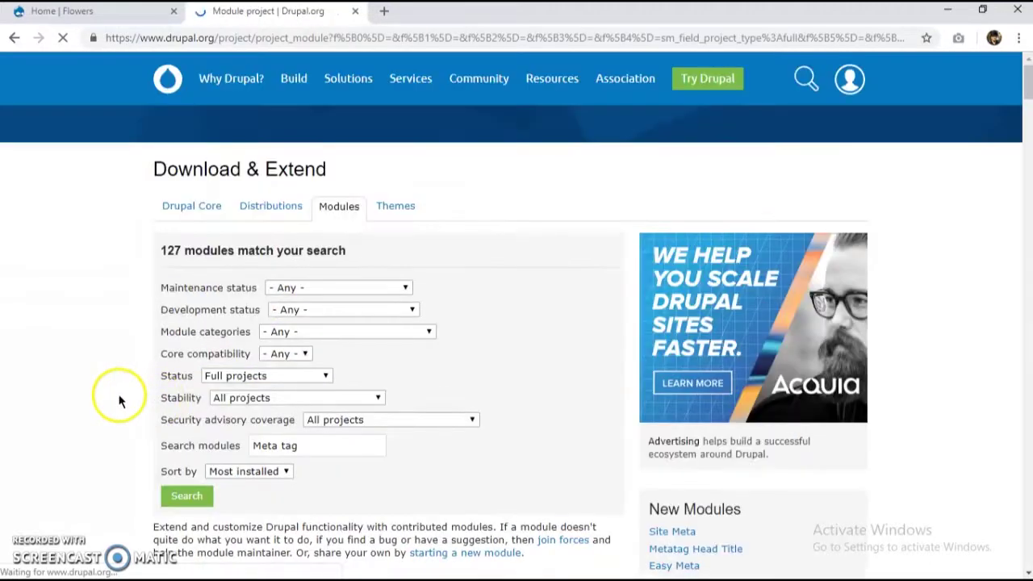
# Copy the link address of the Metatag project page's tar.gz download.
pyautogui.scroll(-4, 121, 399)
pyautogui.click(191, 311)
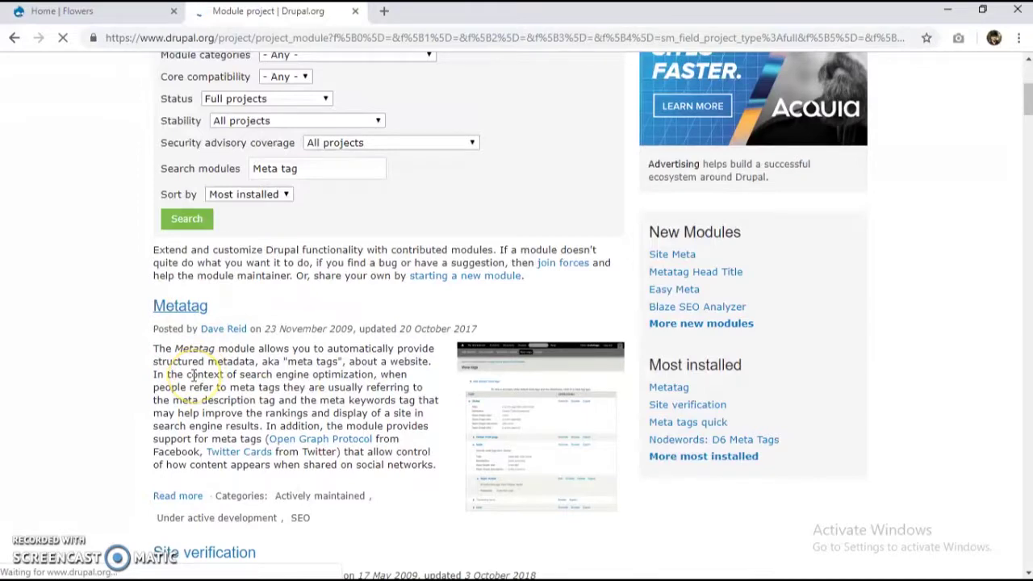
pyautogui.scroll(-5, 193, 375)
pyautogui.scroll(2, 194, 375)
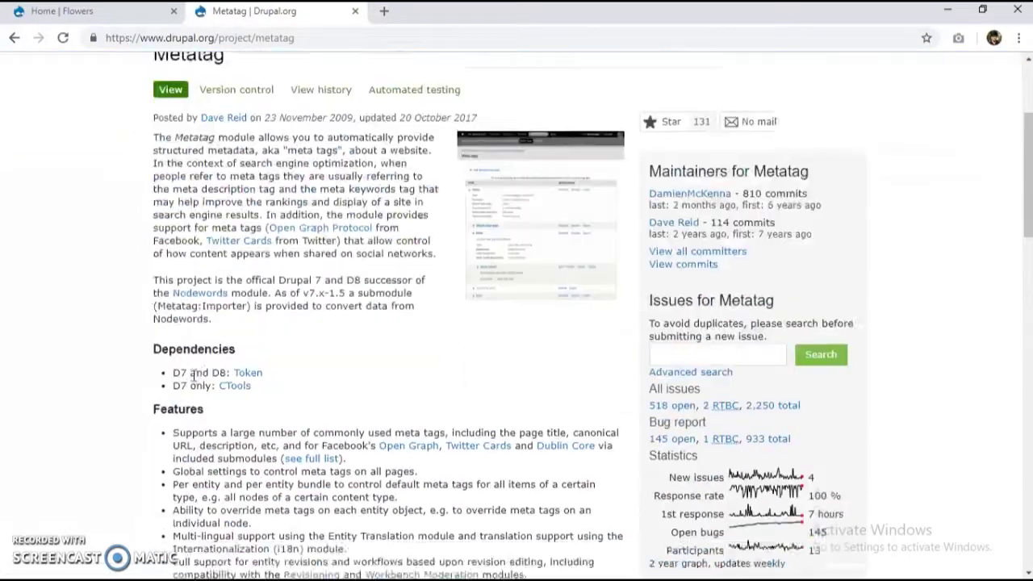
pyautogui.scroll(-15, 194, 375)
pyautogui.rightClick(235, 297)
pyautogui.click(270, 384)
# Move between the Flowers site's module administration page and the Drupal.org modules listing.
pyautogui.click(93, 18)
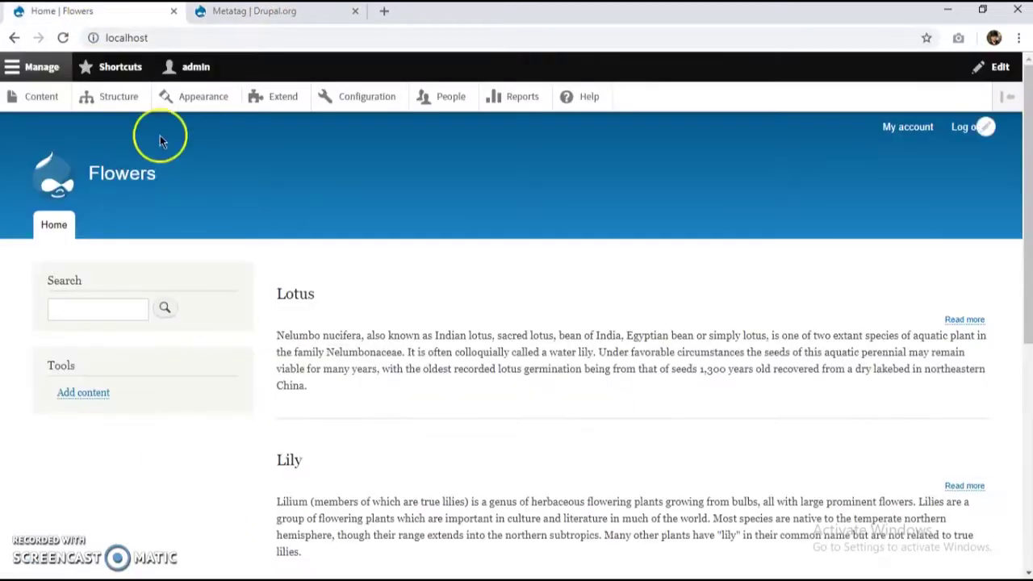
pyautogui.click(284, 98)
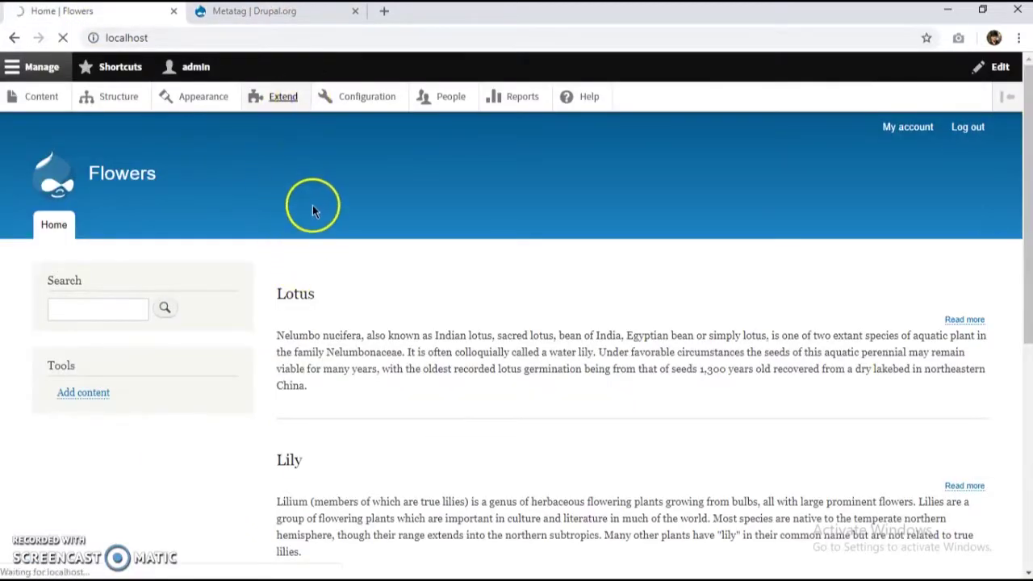
pyautogui.click(262, 17)
pyautogui.scroll(5, 226, 226)
pyautogui.scroll(5, 214, 239)
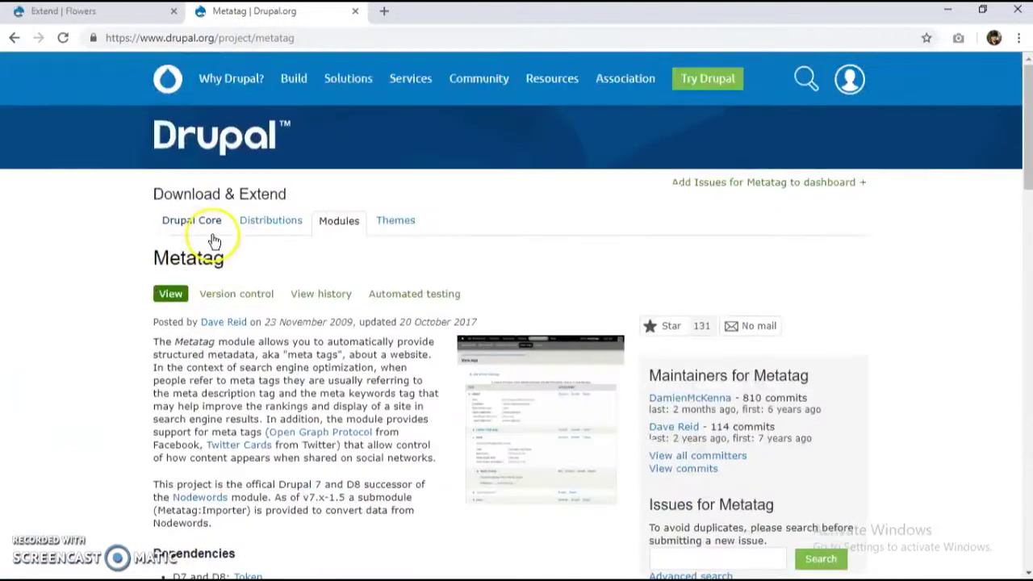
pyautogui.moveTo(293, 91)
pyautogui.click(307, 223)
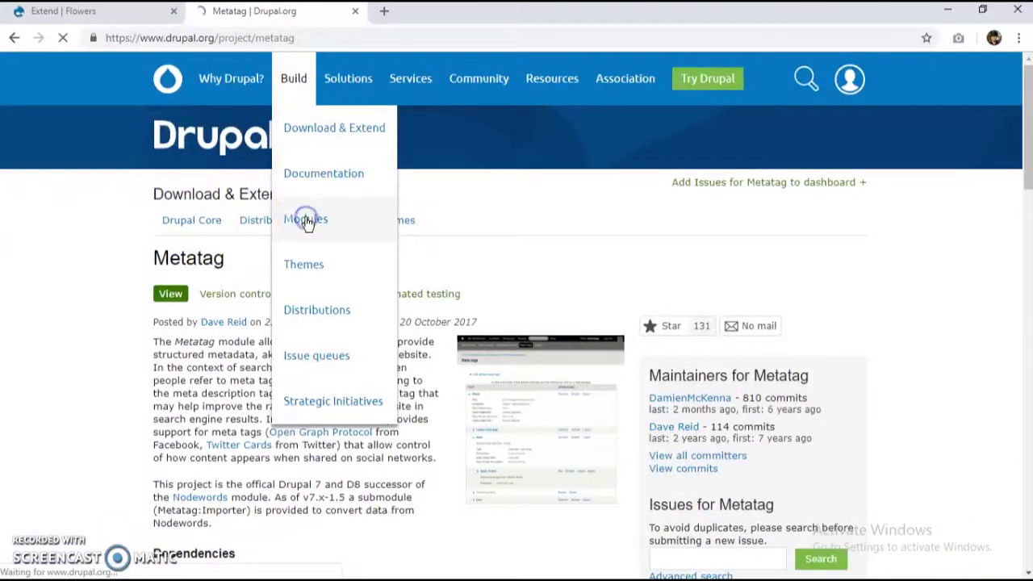
pyautogui.click(76, 13)
pyautogui.scroll(-3, 196, 351)
pyautogui.scroll(1, 166, 328)
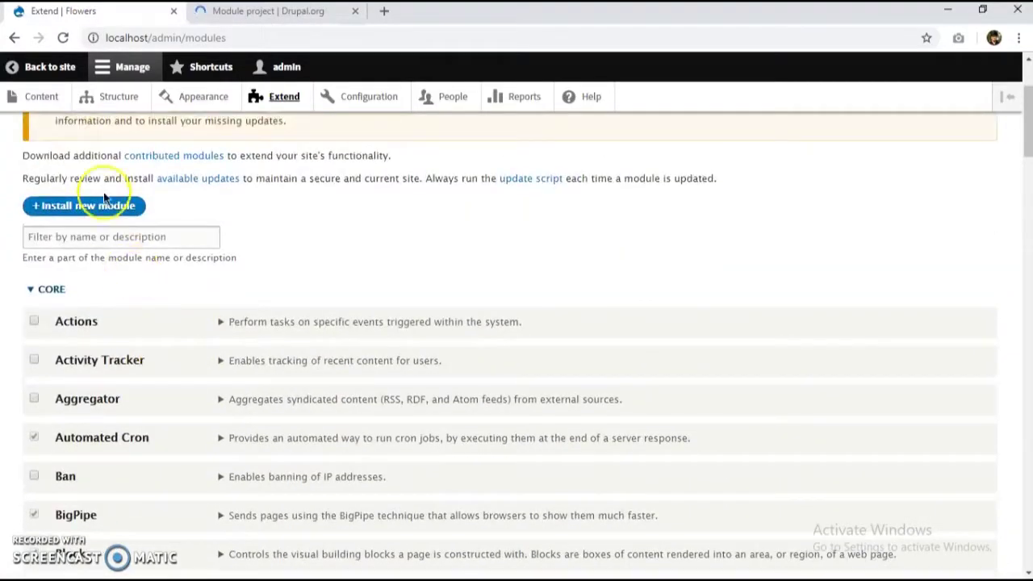
# Paste the metatag-8.x-1.7.tar.gz URL into Install new module and install it.
pyautogui.click(110, 211)
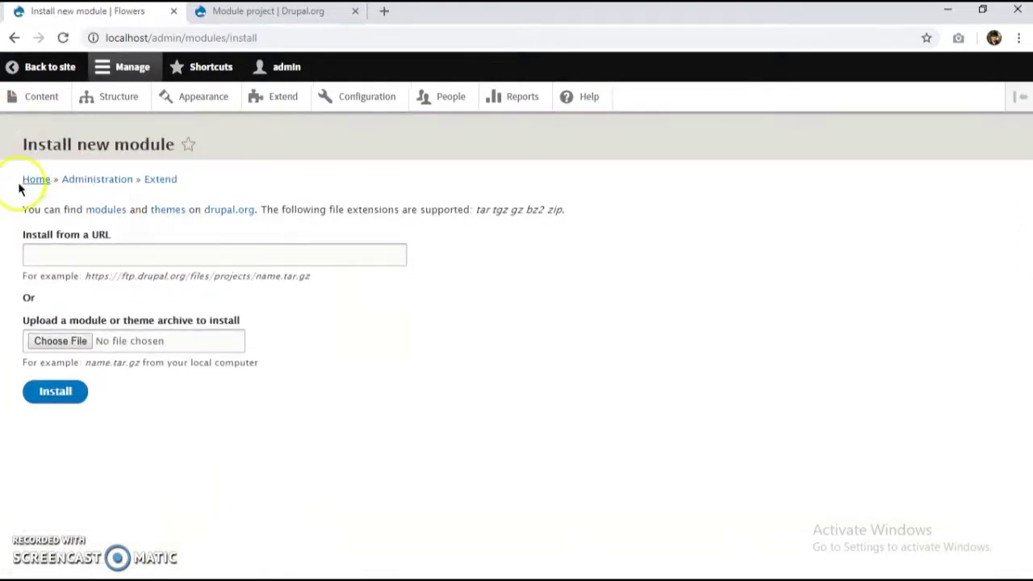
pyautogui.click(51, 255)
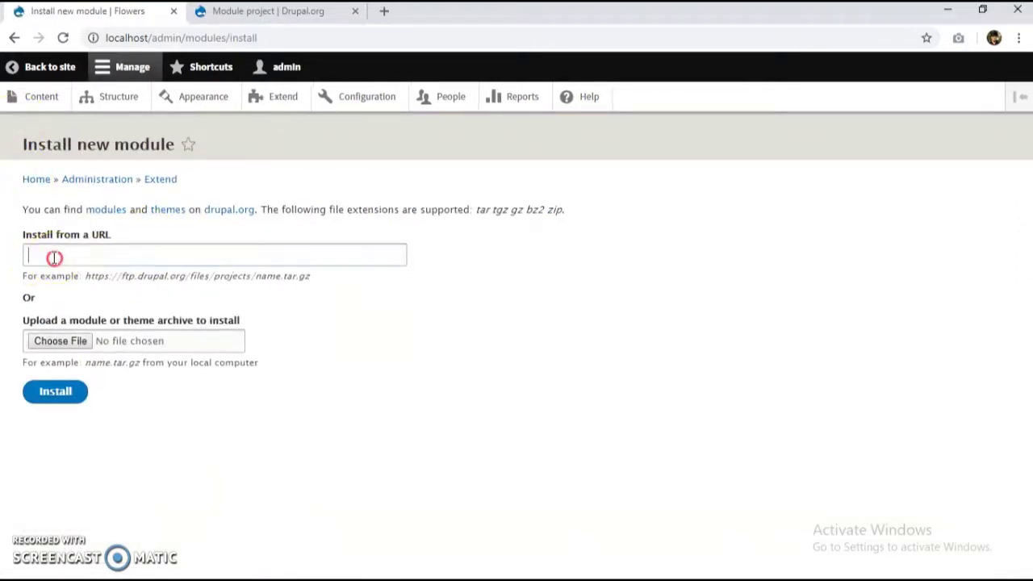
pyautogui.rightClick(24, 262)
pyautogui.click(85, 376)
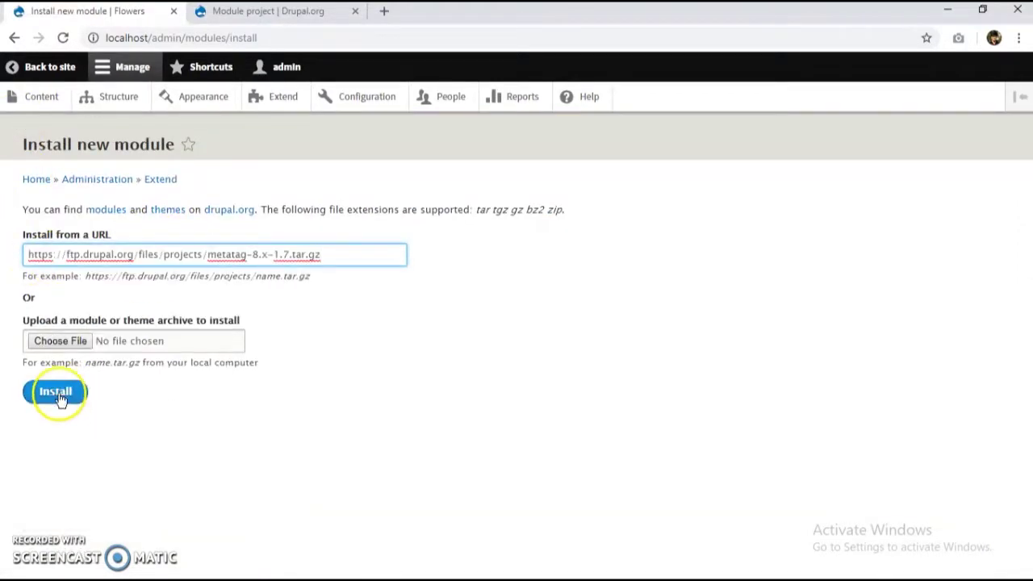
pyautogui.click(57, 393)
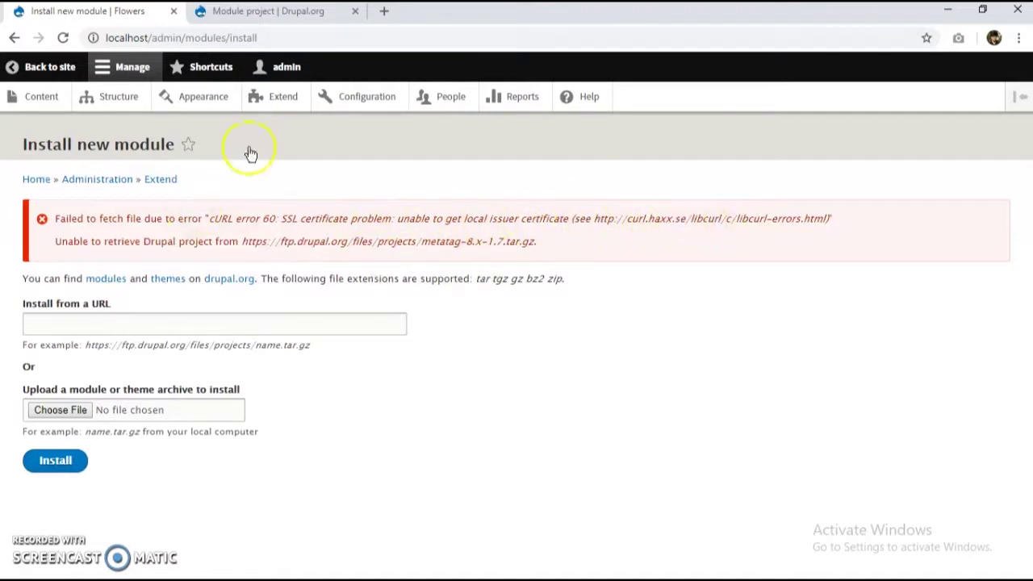
# Show Metatag's Git instructions for the 8.x-1.x version.
pyautogui.click(257, 11)
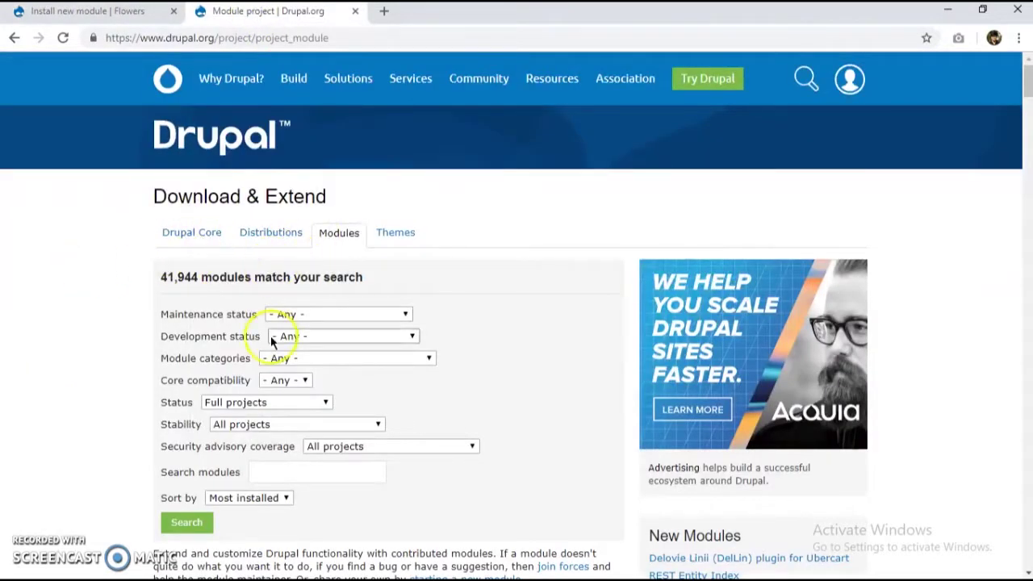
pyautogui.click(14, 37)
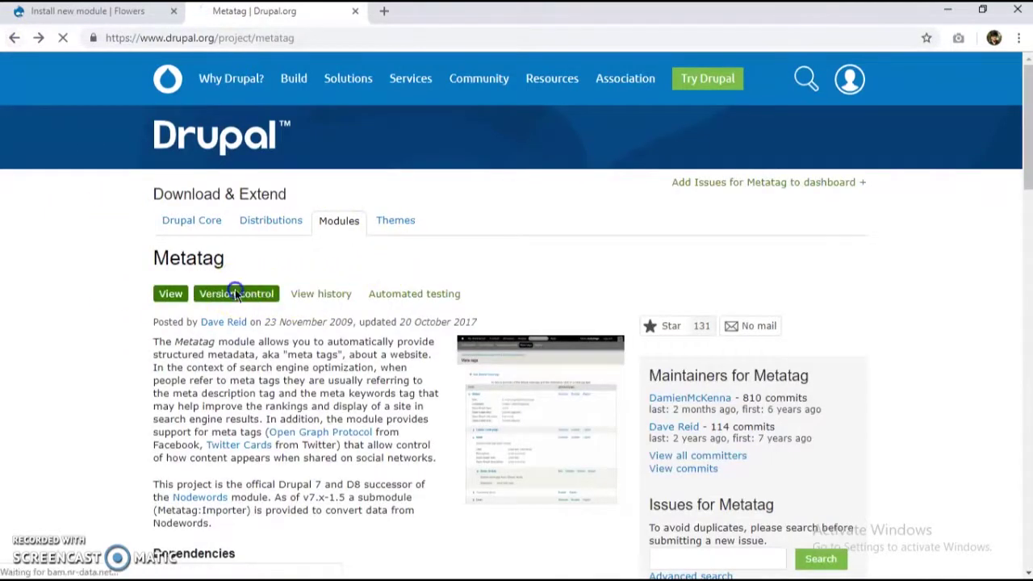
pyautogui.scroll(-3, 255, 334)
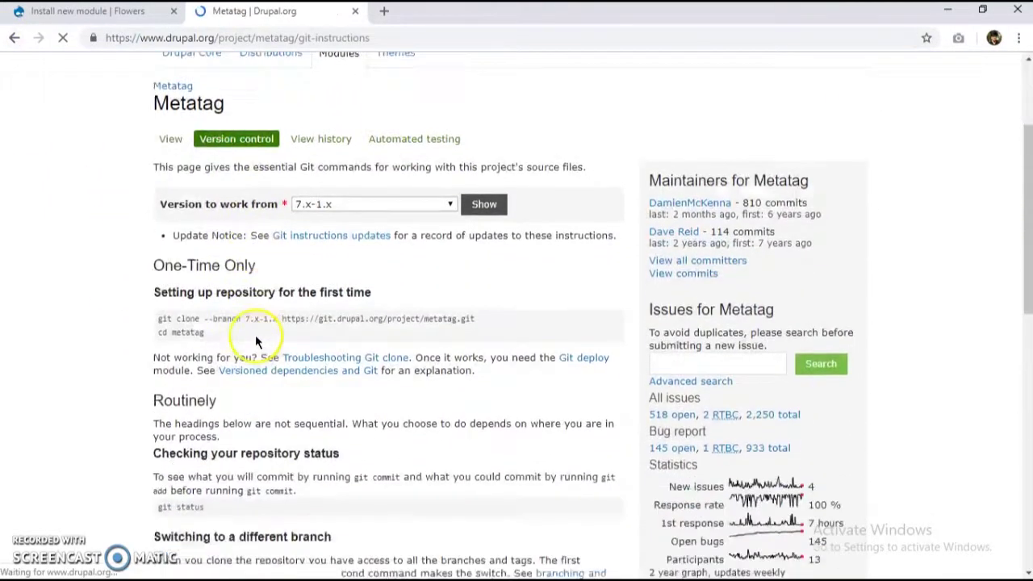
pyautogui.click(382, 151)
pyautogui.click(363, 198)
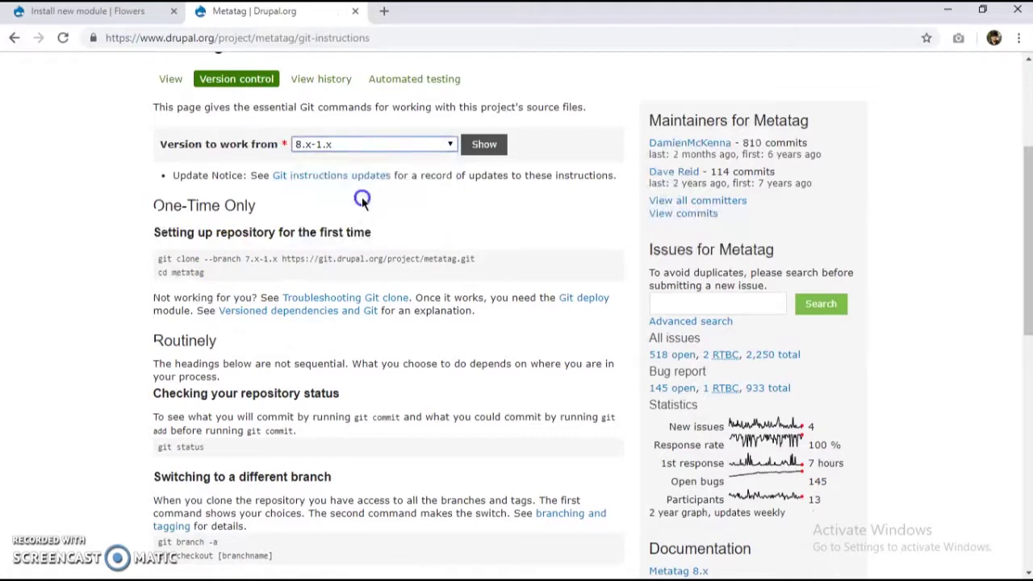
pyautogui.click(484, 144)
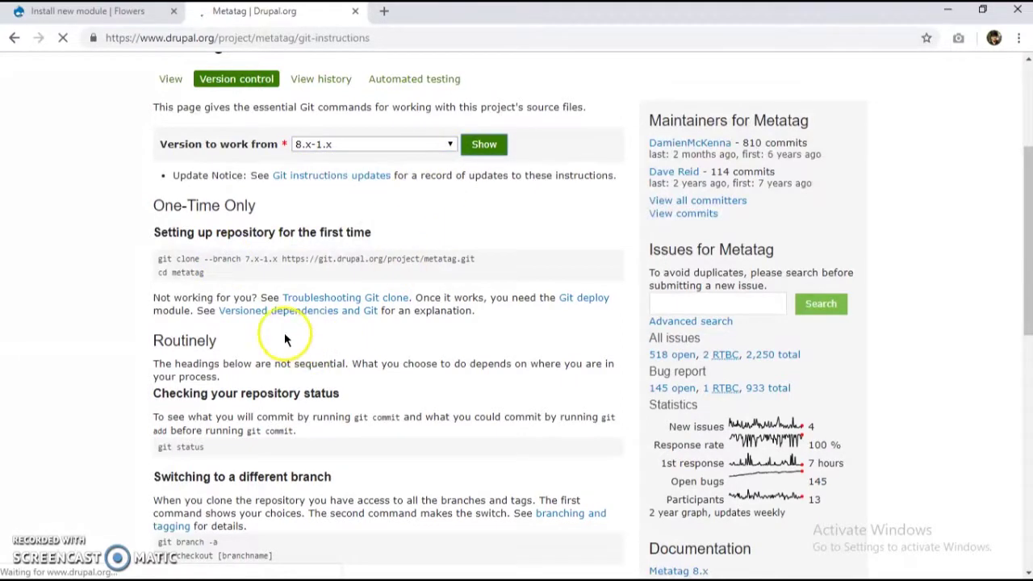
# Select the complete git clone command line for the 8.x-1.x branch.
pyautogui.scroll(-1, 250, 315)
pyautogui.scroll(-1, 239, 297)
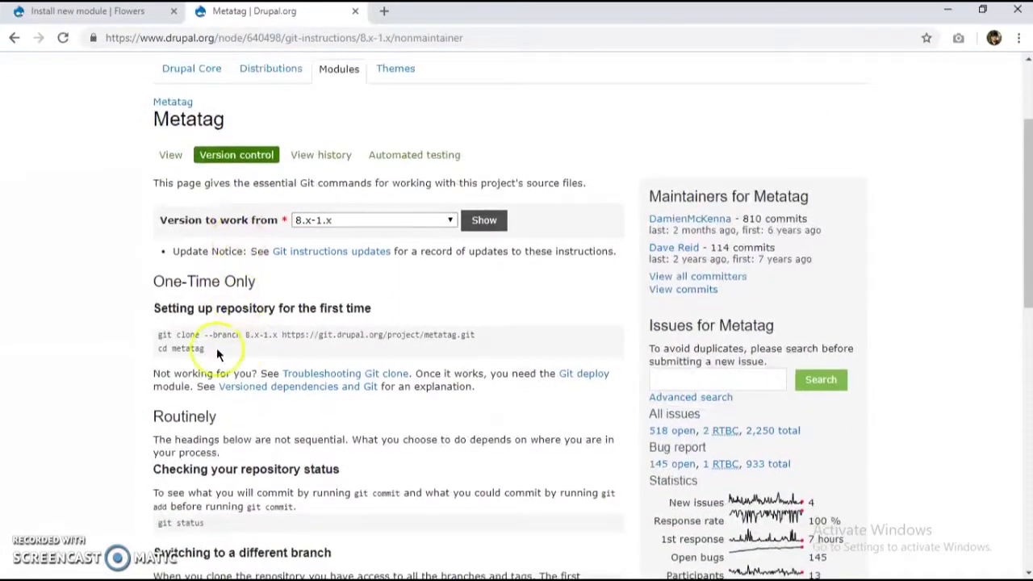
pyautogui.tripleClick(251, 332)
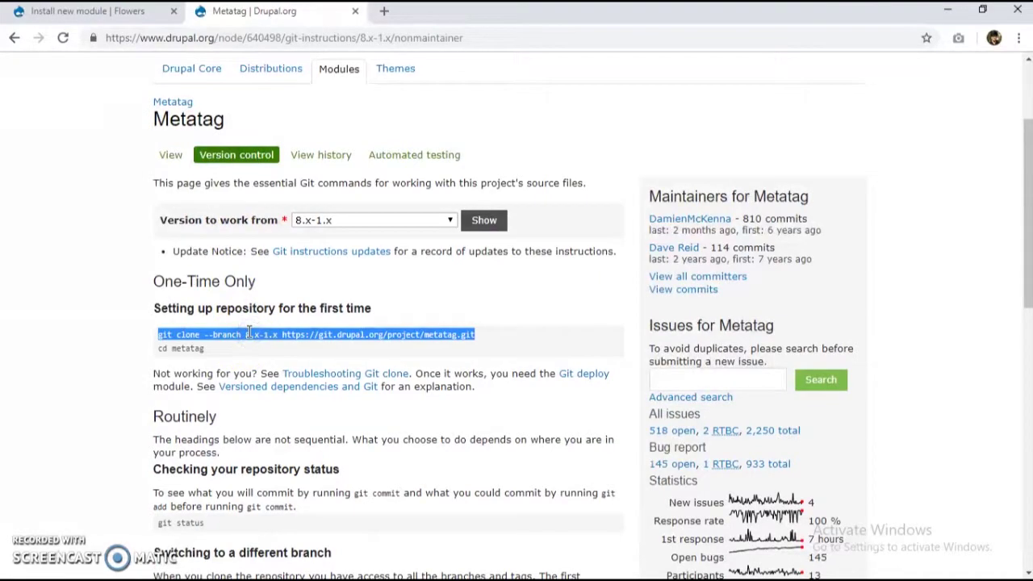
pyautogui.hotkey('alt', 'Tab')
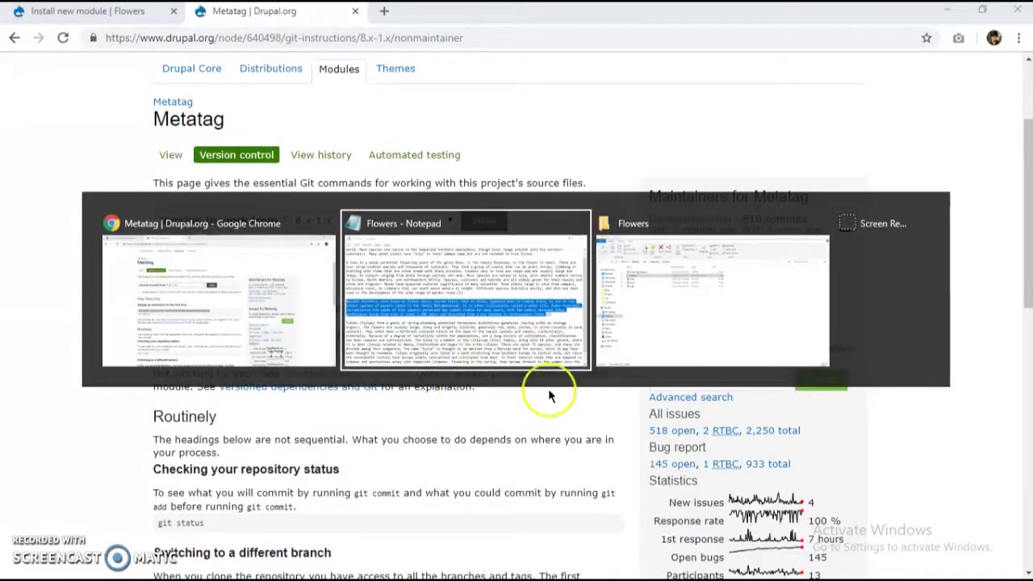
# Open C:\MAMP\htdocs in File Explorer and launch Git Bash Here in it.
pyautogui.click(651, 321)
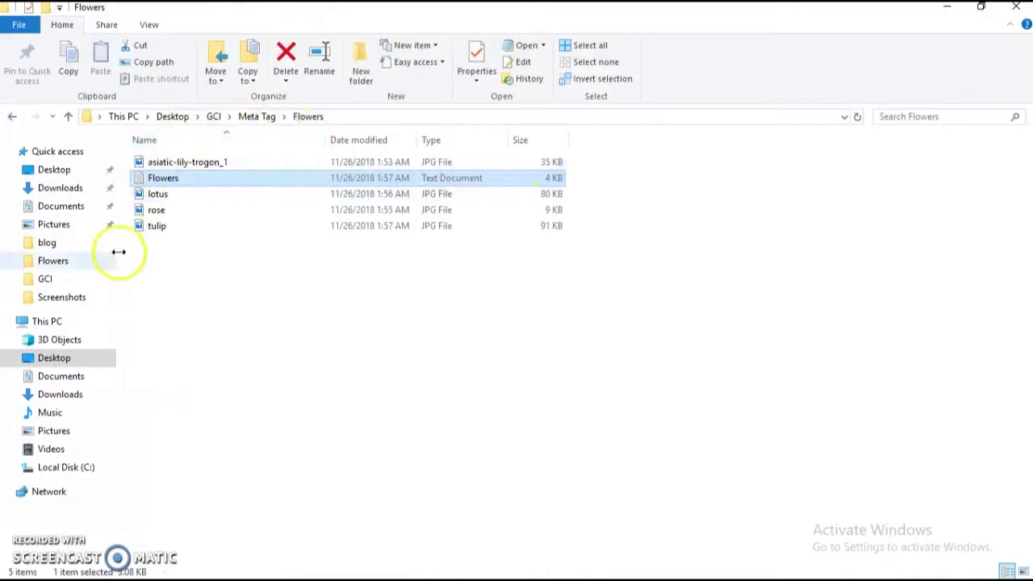
pyautogui.click(56, 322)
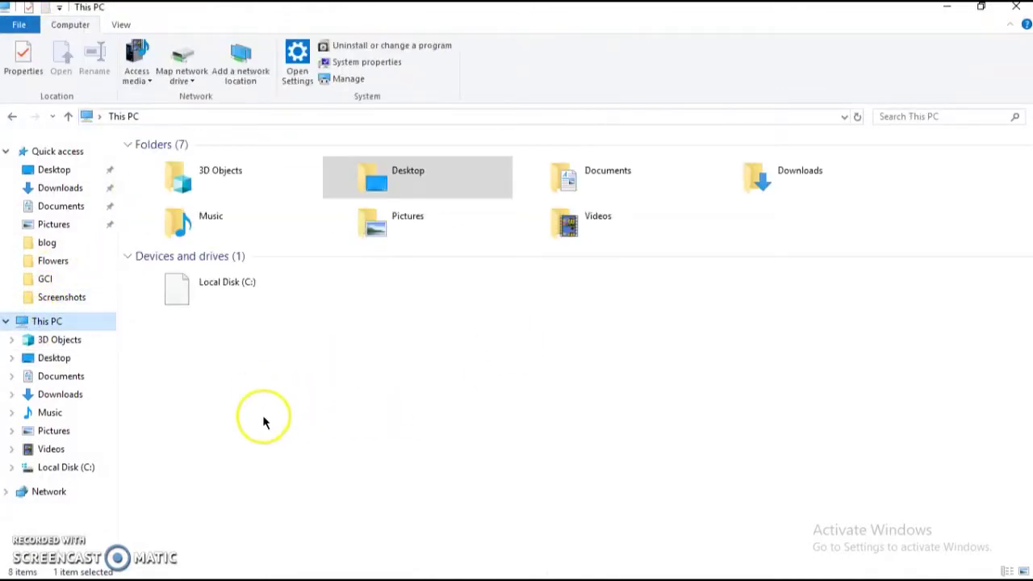
pyautogui.doubleClick(269, 293)
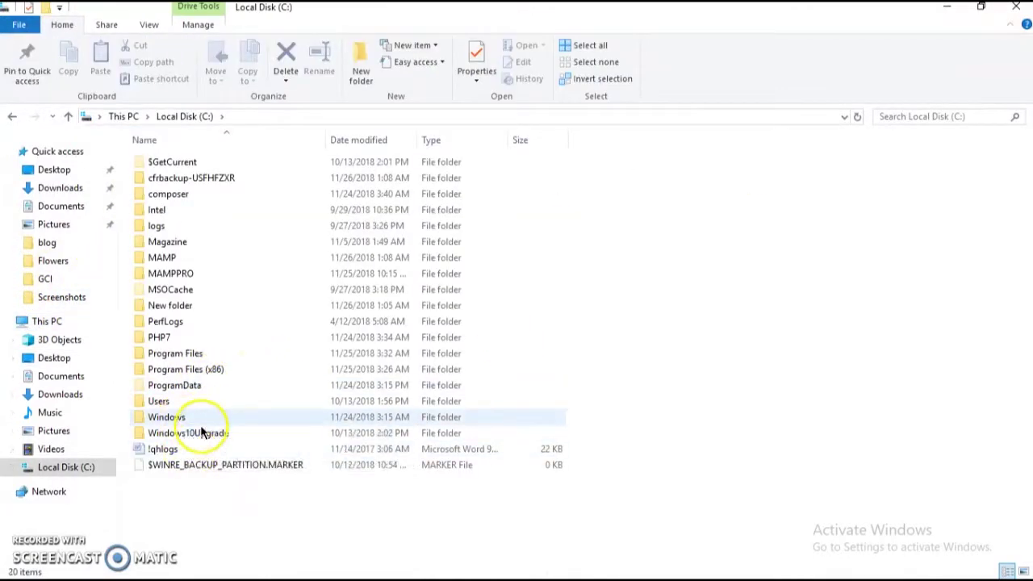
pyautogui.click(180, 258)
pyautogui.doubleClick(180, 258)
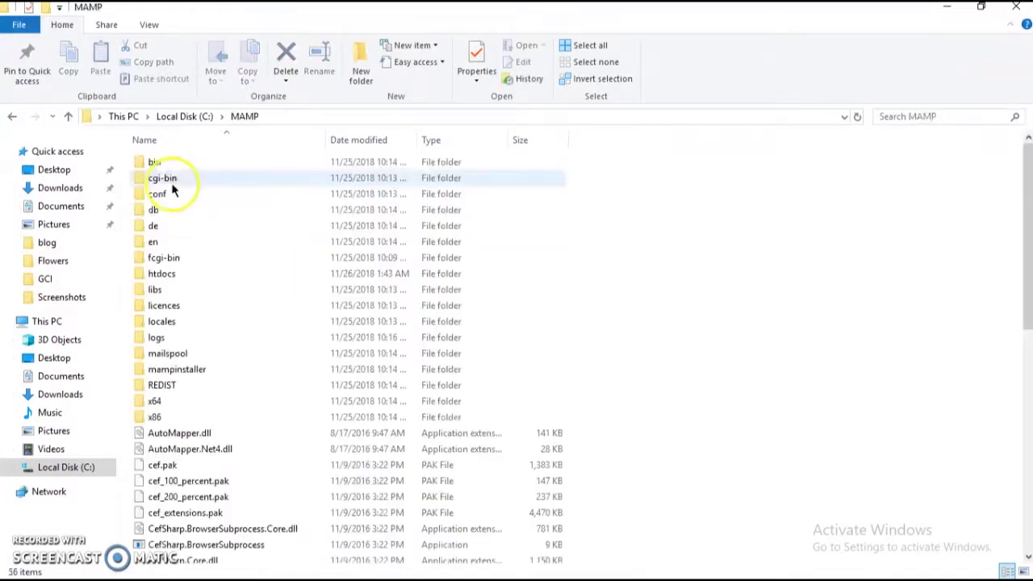
pyautogui.doubleClick(174, 274)
pyautogui.rightClick(368, 466)
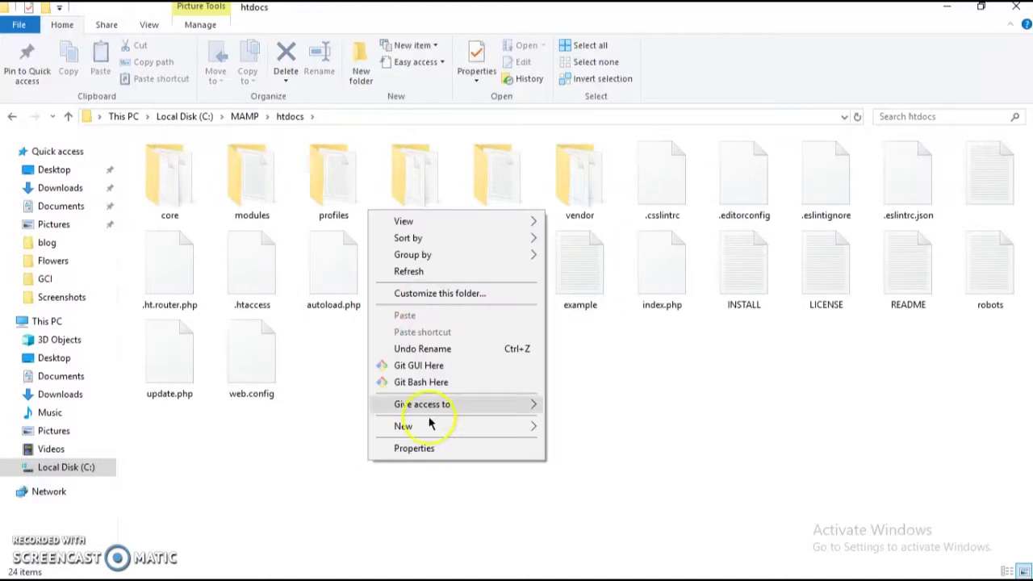
pyautogui.click(430, 385)
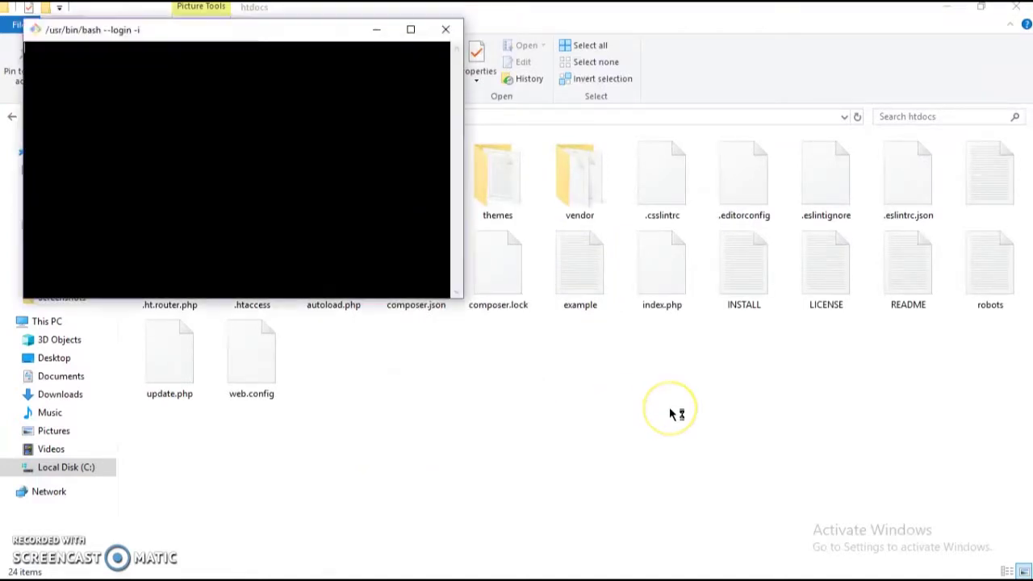
# Change the terminal's directory into the site's modules folder using cd.
pyautogui.moveTo(157, 34)
pyautogui.mouseDown()
pyautogui.moveTo(185, 92)
pyautogui.moveTo(169, 29)
pyautogui.mouseUp()
pyautogui.write('cd modules')
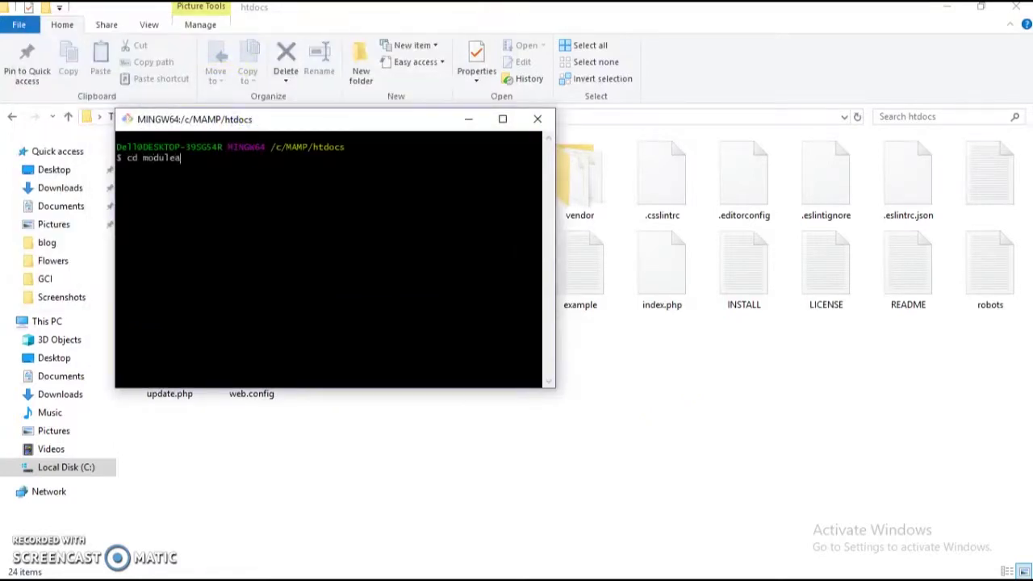
pyautogui.press('Return')
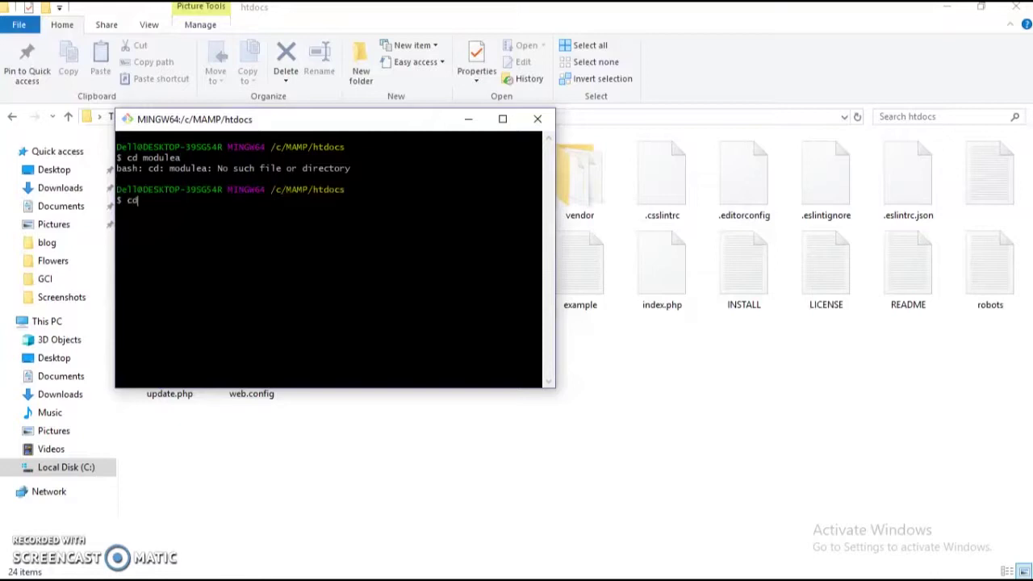
pyautogui.write('cd')
pyautogui.press('Tab')
pyautogui.press('Tab')
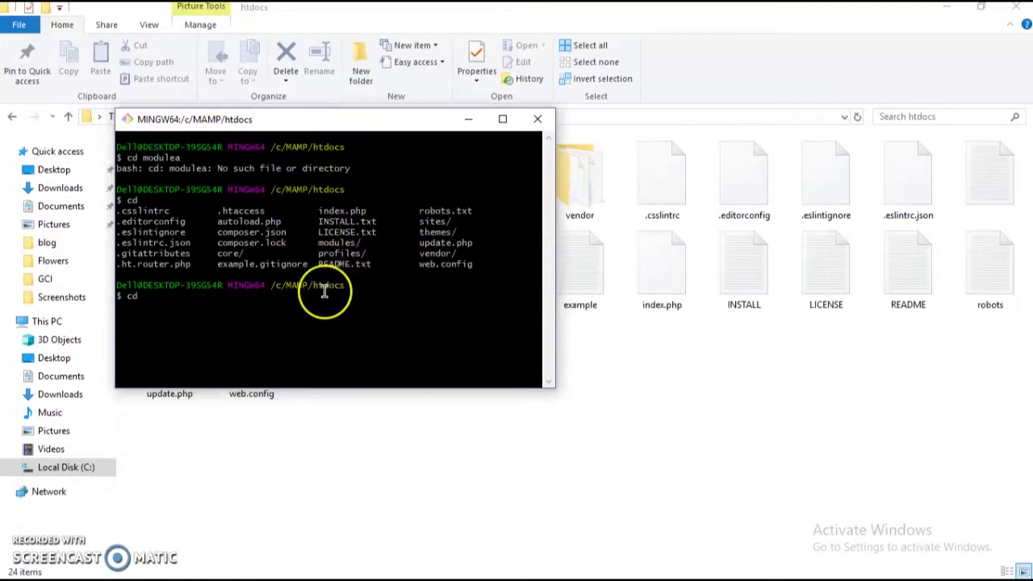
pyautogui.write('modules')
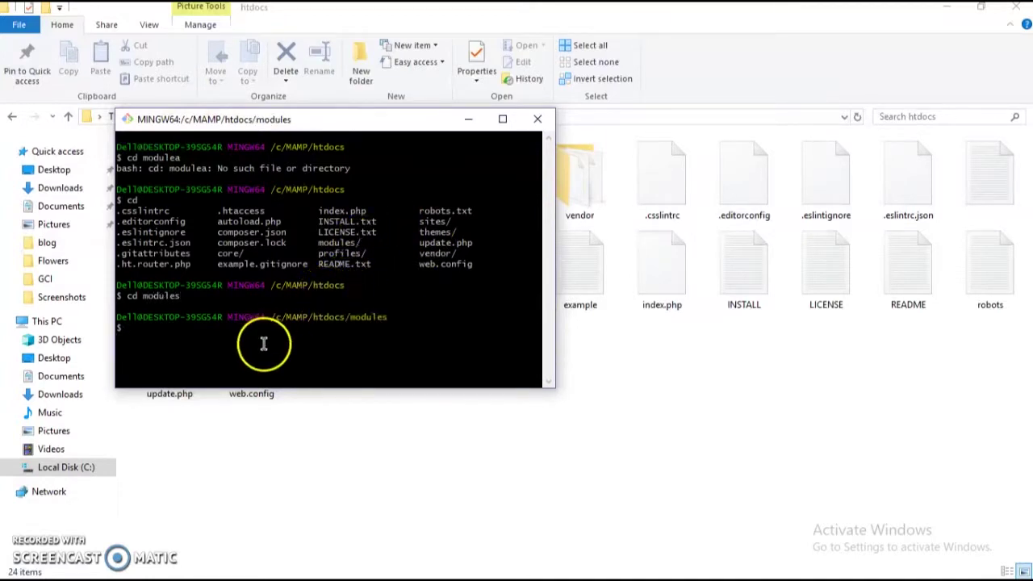
pyautogui.rightClick(264, 344)
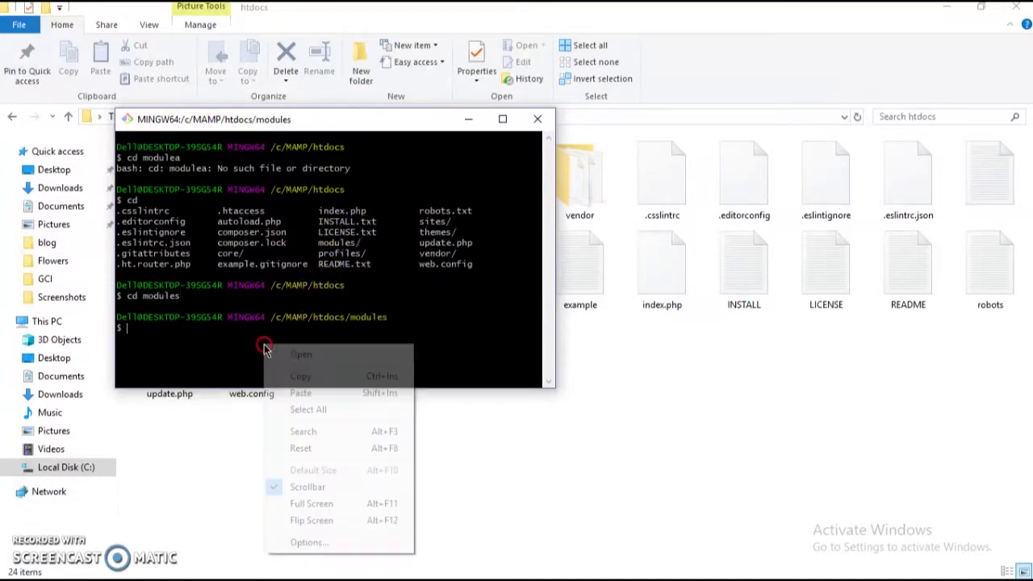
pyautogui.click(310, 394)
pyautogui.click(375, 314)
pyautogui.click(342, 390)
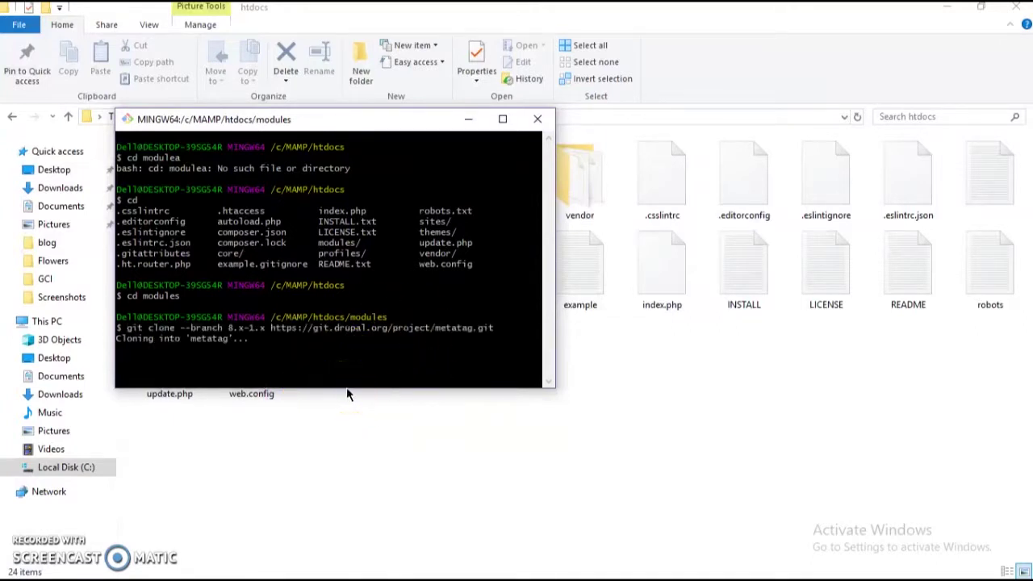
pyautogui.click(308, 359)
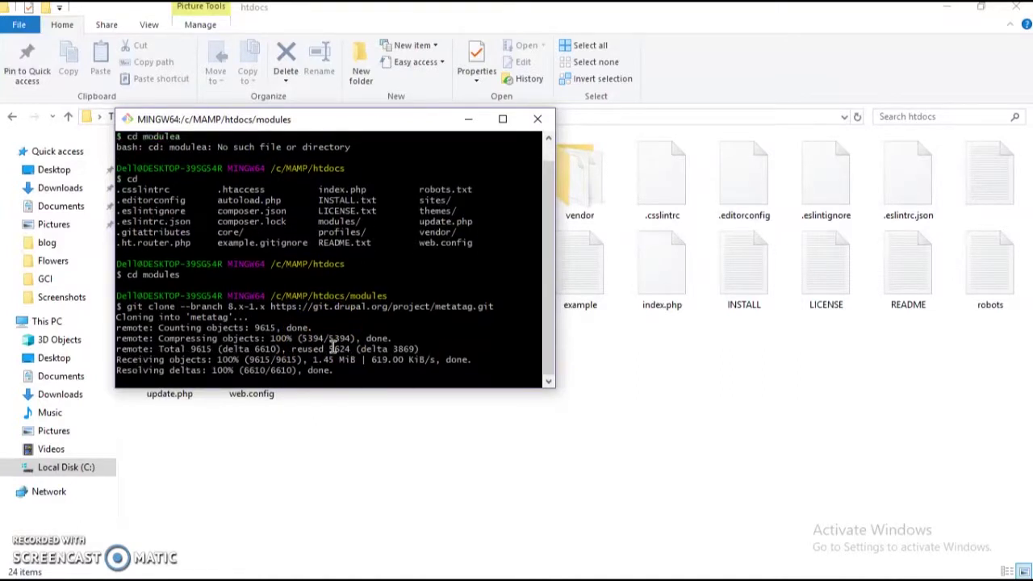
pyautogui.click(371, 349)
pyautogui.hotkey('alt', 'Tab')
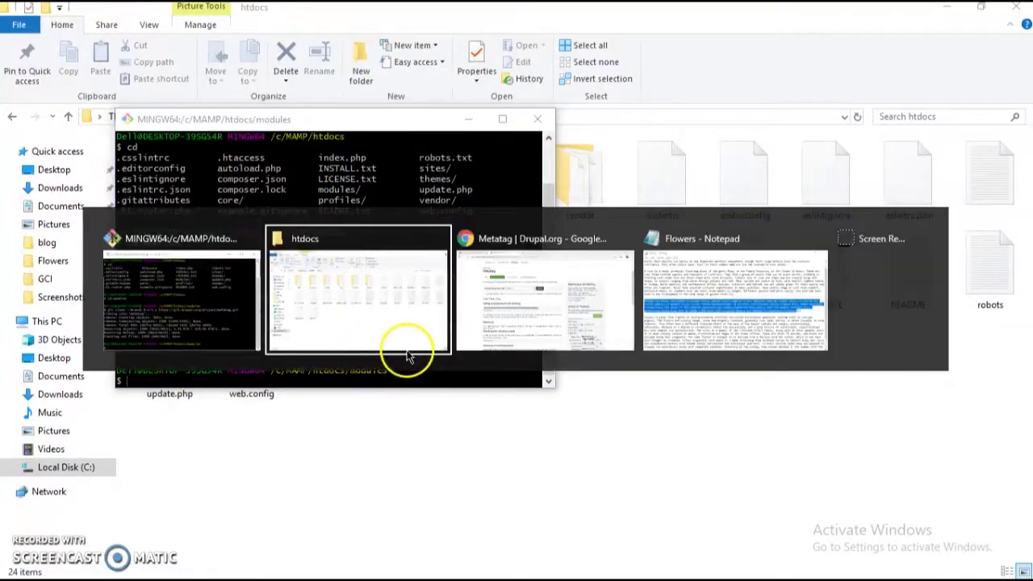
pyautogui.hotkey('alt', 'Tab')
pyautogui.press('Tab')
# Edit the site address to load localhost/admin/modules/.
pyautogui.click(88, 12)
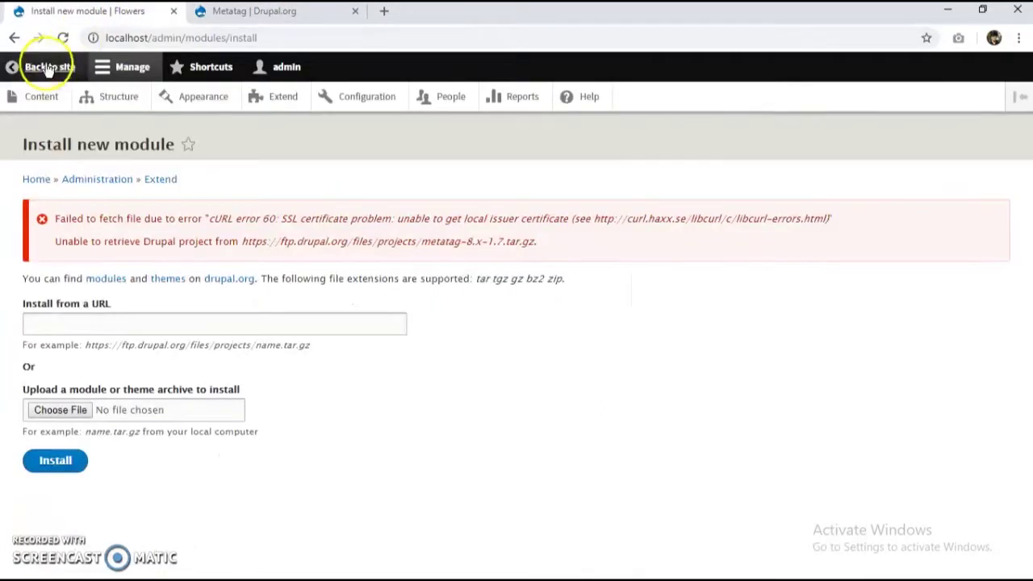
pyautogui.click(233, 37)
pyautogui.moveTo(232, 37); pyautogui.dragTo(342, 37)
pyautogui.press('BackSpace')
pyautogui.write(']')
pyautogui.press('BackSpace')
pyautogui.press('Return')
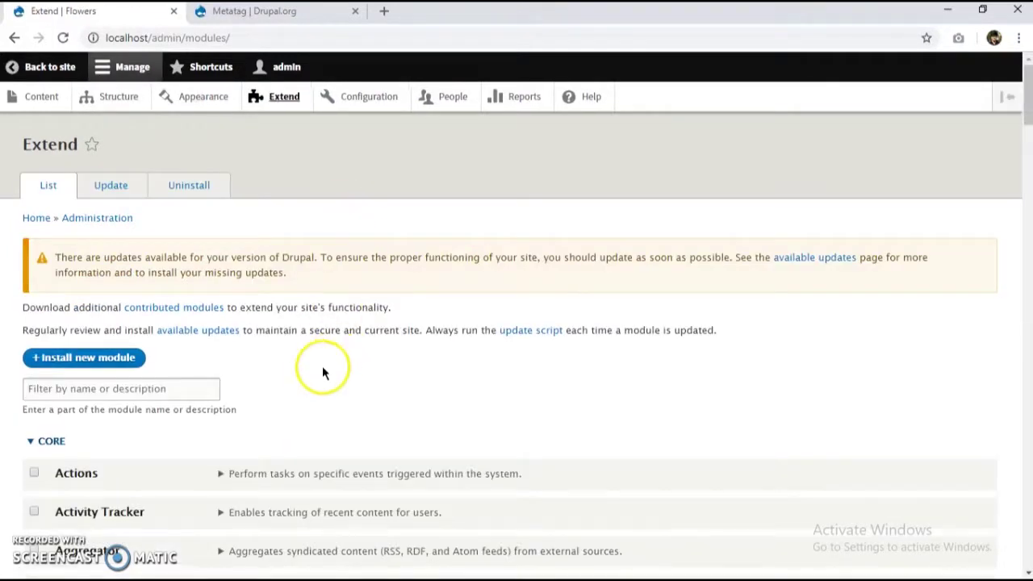
# Expand Metatag's description in the SEO section, revealing it requires the missing Token module.
pyautogui.scroll(-20, 212, 456)
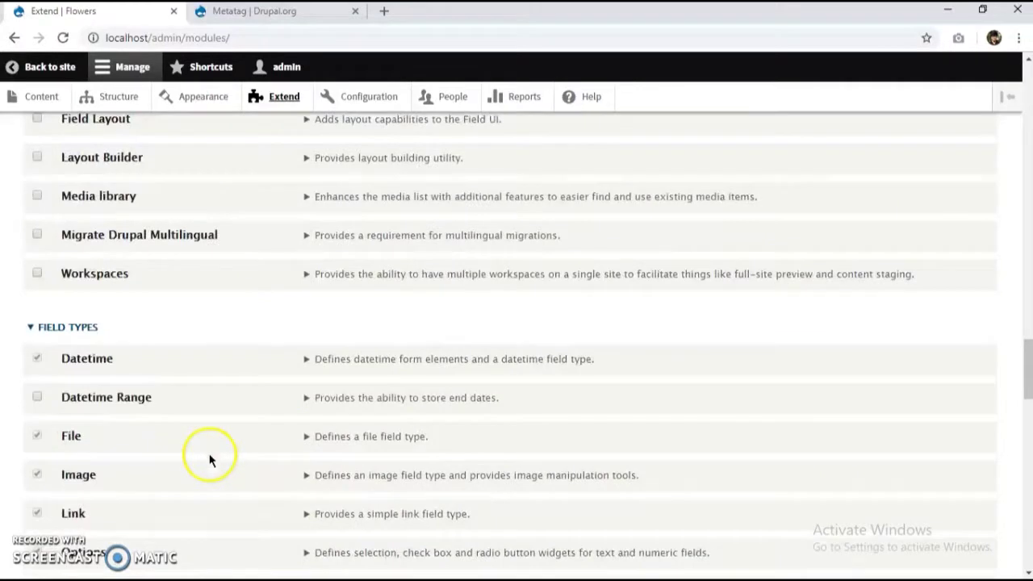
pyautogui.scroll(-3, 191, 369)
pyautogui.scroll(3, 192, 369)
pyautogui.scroll(-5, 191, 369)
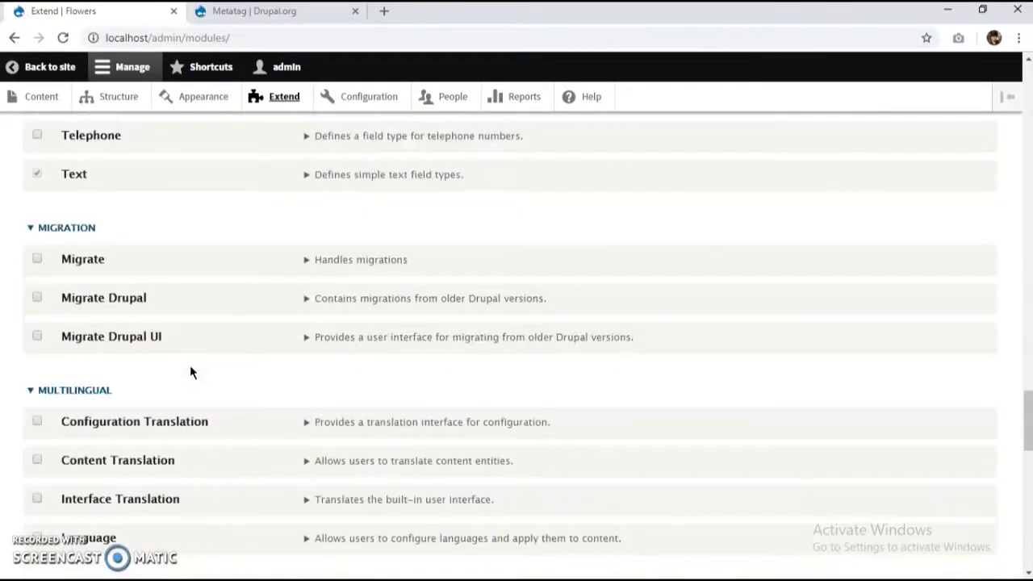
pyautogui.scroll(-10, 190, 376)
pyautogui.scroll(-2, 81, 172)
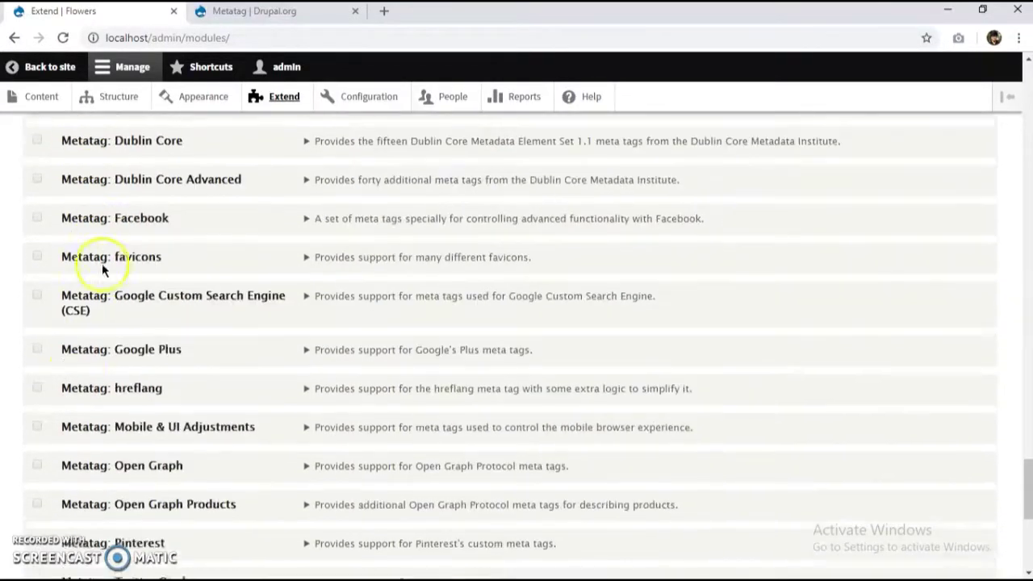
pyautogui.scroll(-5, 103, 270)
pyautogui.scroll(6, 110, 299)
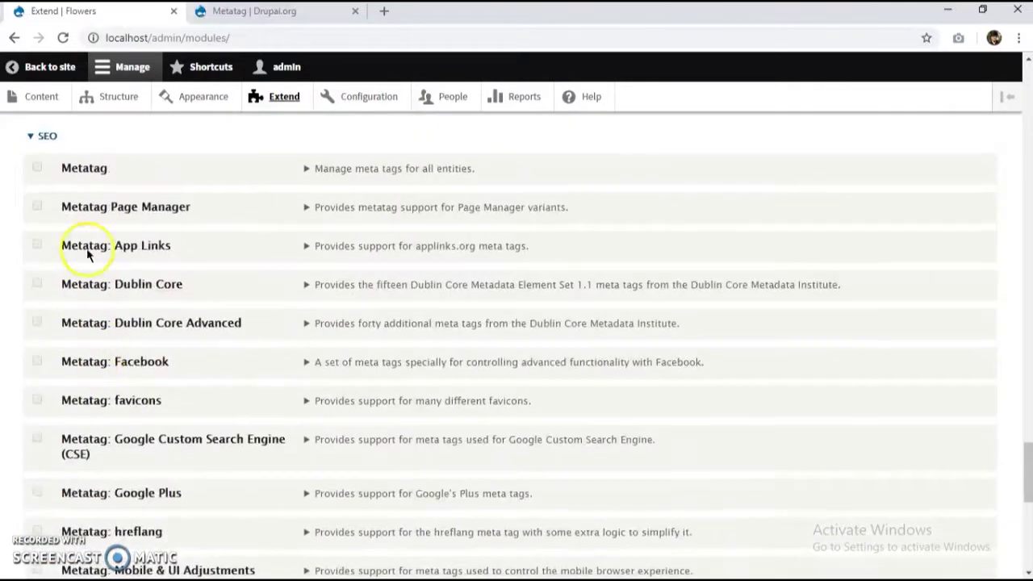
pyautogui.scroll(-6, 138, 339)
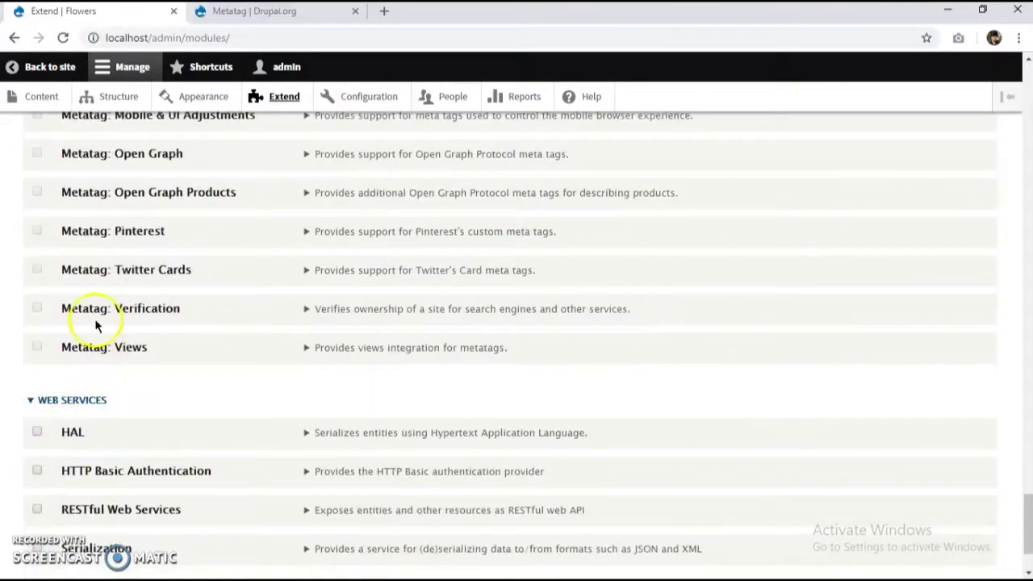
pyautogui.scroll(7, 96, 325)
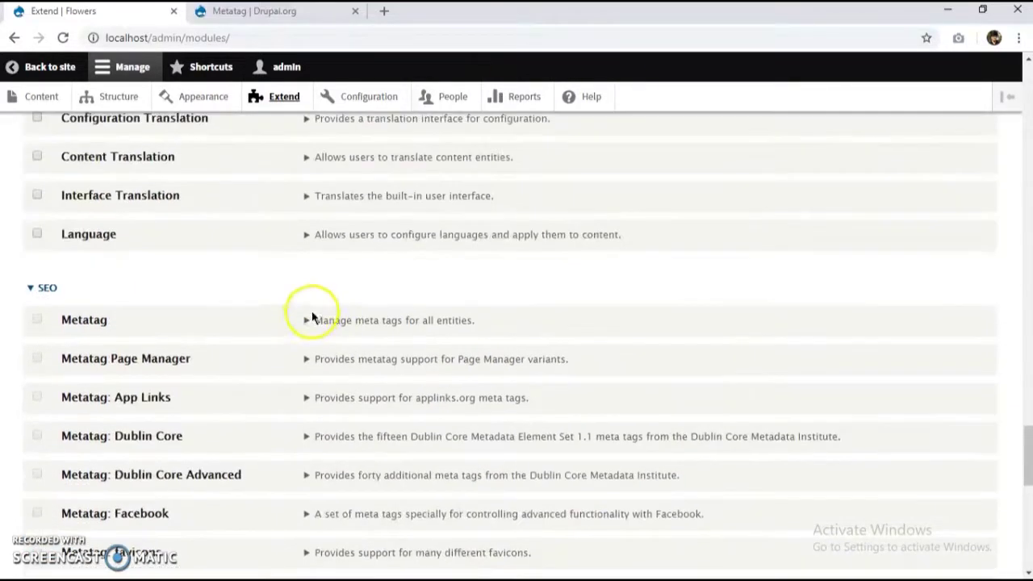
pyautogui.click(335, 320)
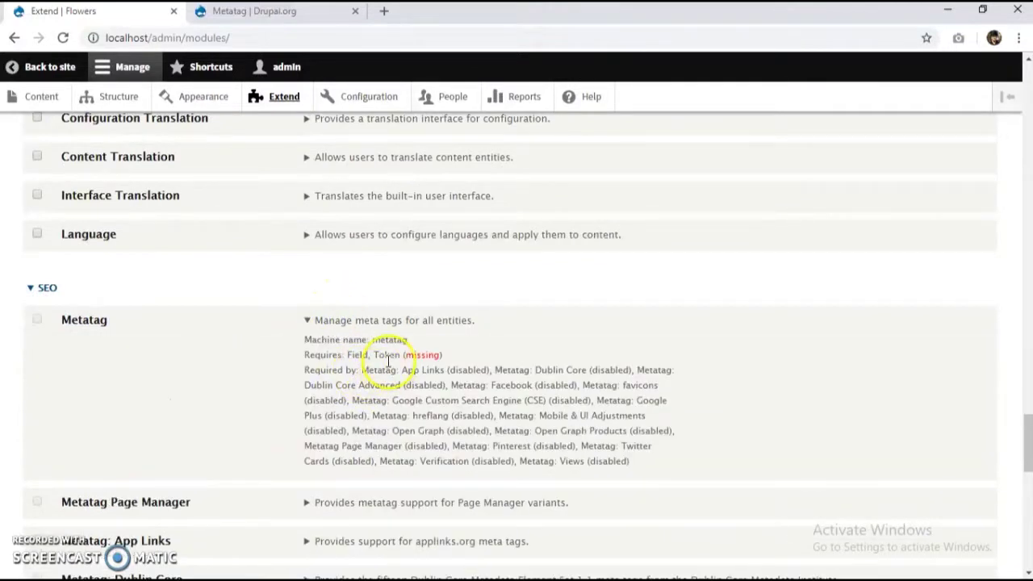
pyautogui.click(279, 18)
pyautogui.scroll(3, 148, 231)
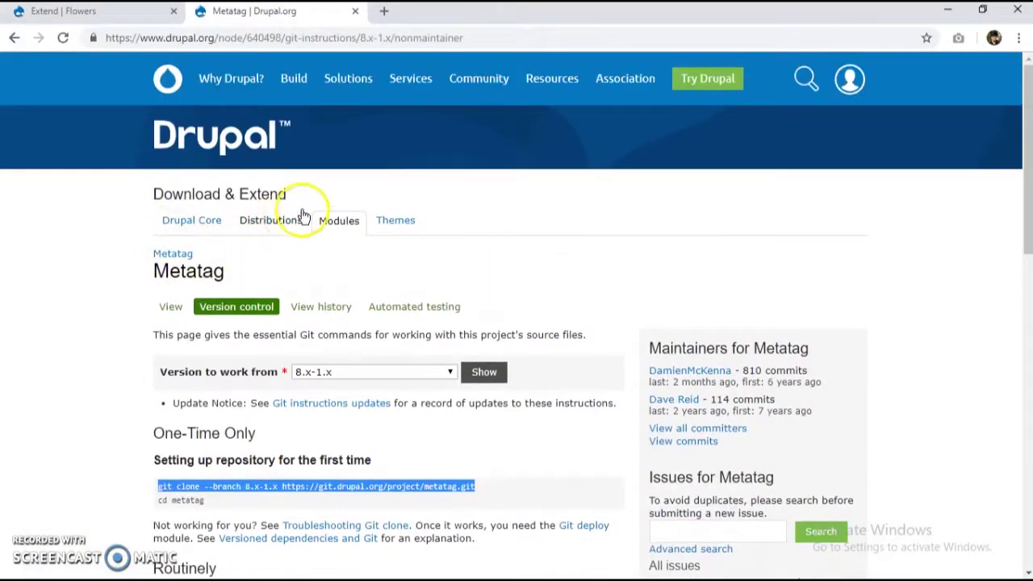
# Open the Token module's Git instructions and select its 8.x-1.x git clone command.
pyautogui.click(333, 223)
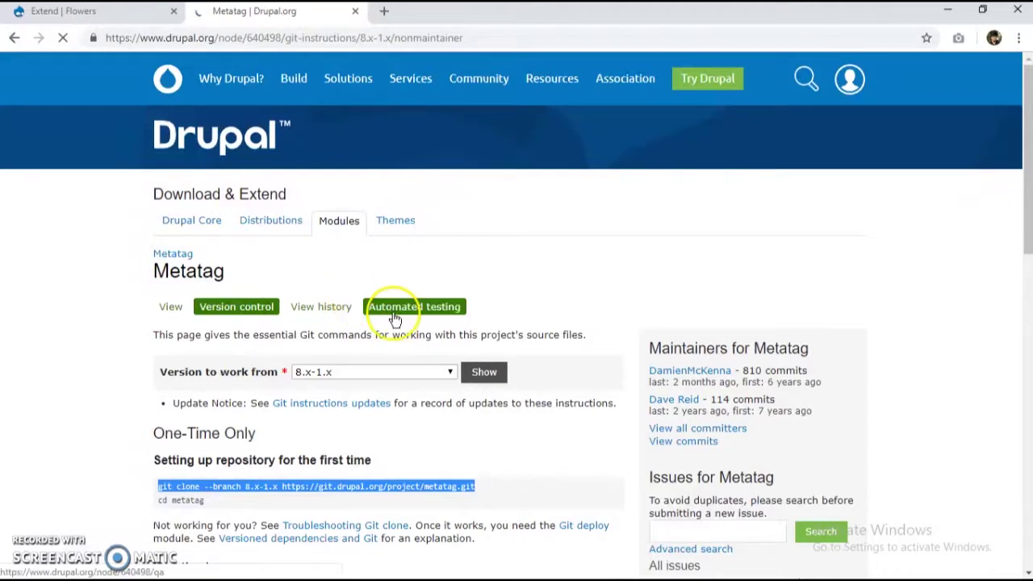
pyautogui.scroll(-5, 208, 507)
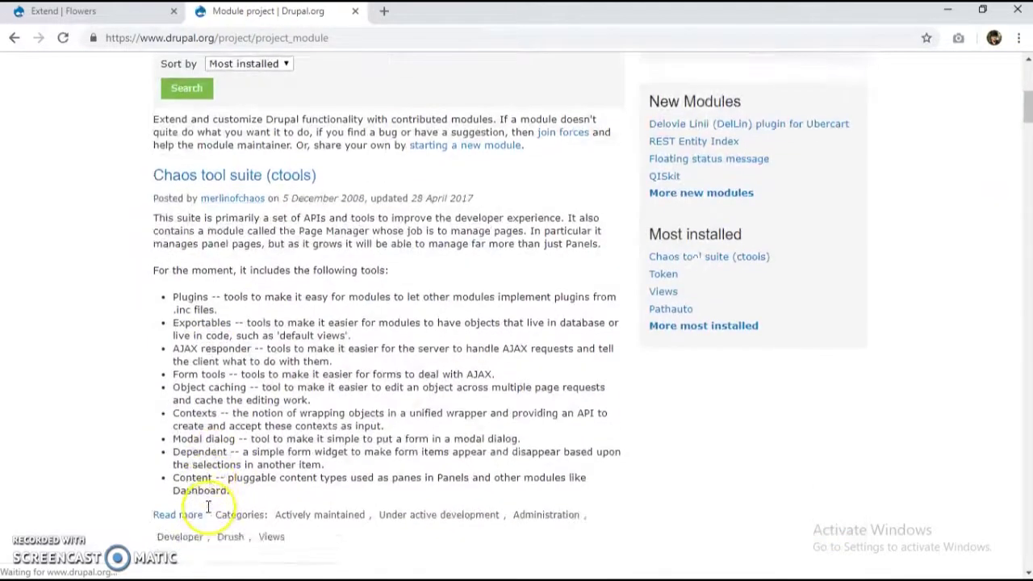
pyautogui.scroll(-5, 209, 507)
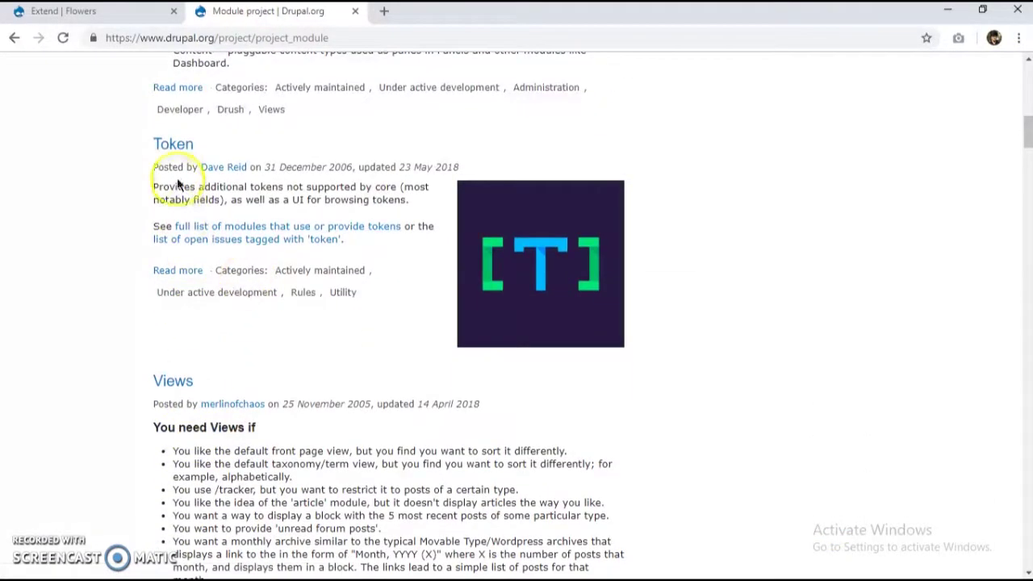
pyautogui.click(171, 144)
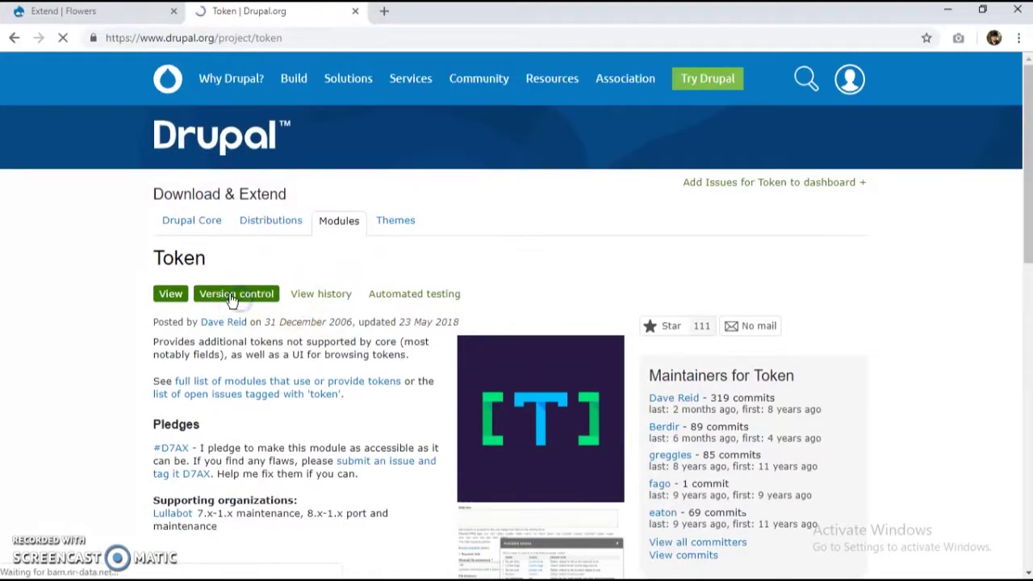
pyautogui.click(231, 299)
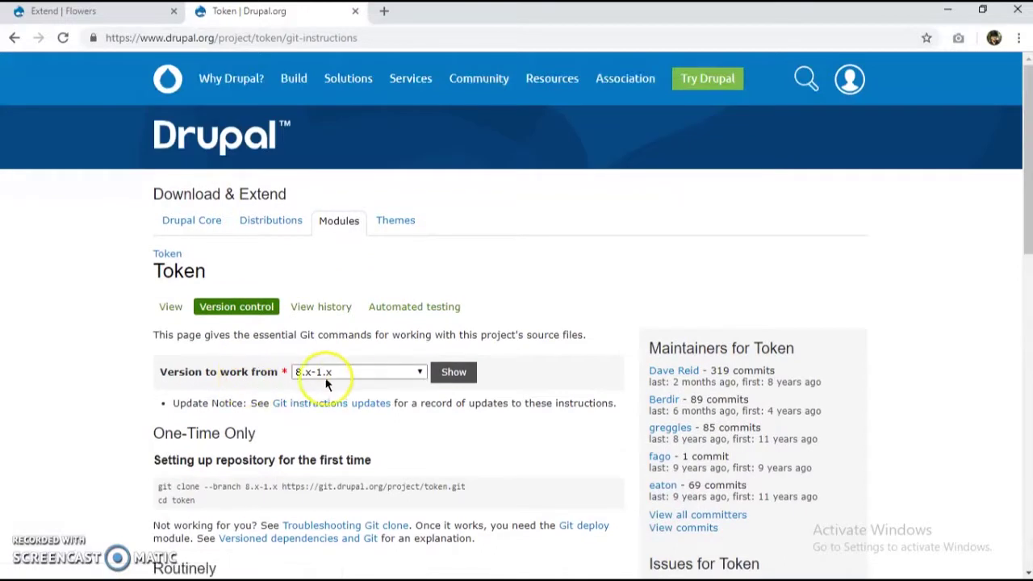
pyautogui.scroll(-2, 315, 440)
pyautogui.tripleClick(296, 335)
pyautogui.hotkey('ctrl', 'c')
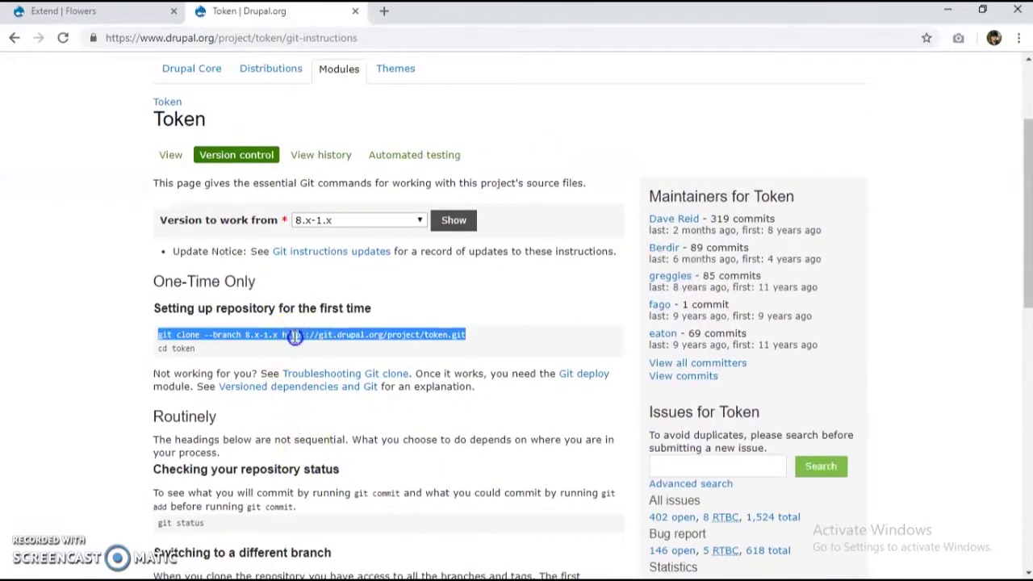
# Run the pasted Token 8.x-1.x clone command in Git Bash, then reload Drupal's Extend page.
pyautogui.hotkey('alt', 'Tab')
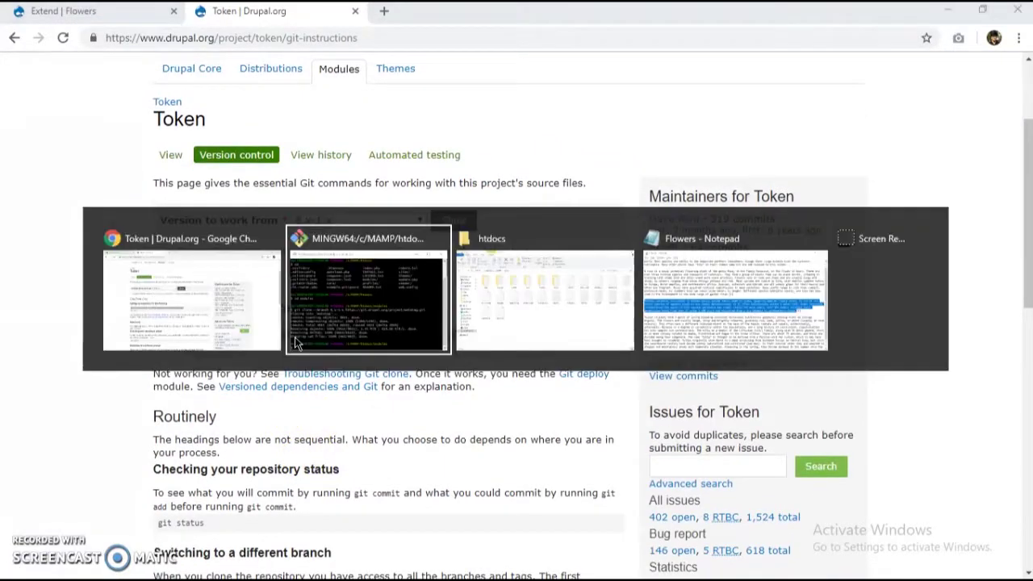
pyautogui.rightClick(365, 380)
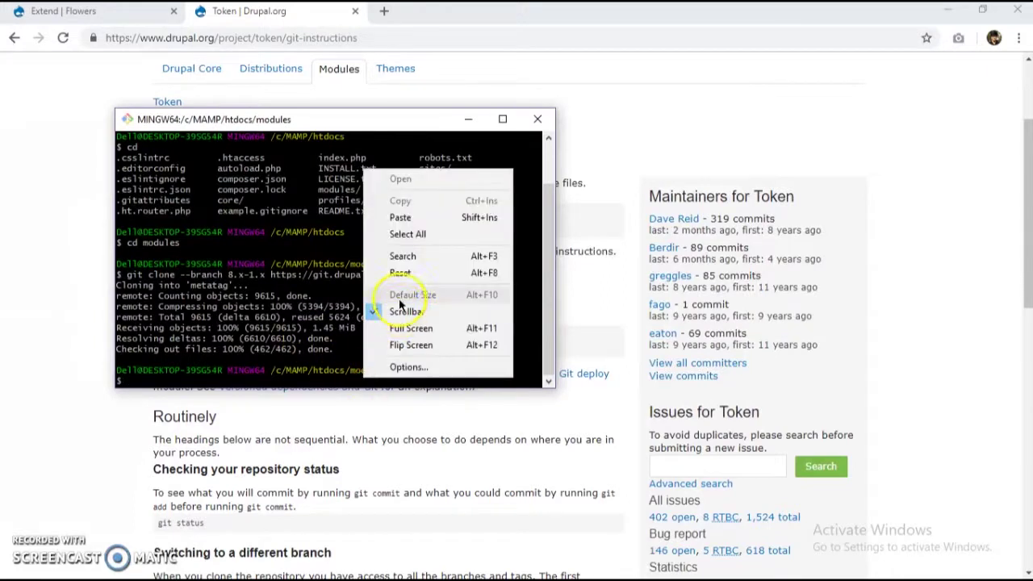
pyautogui.click(404, 218)
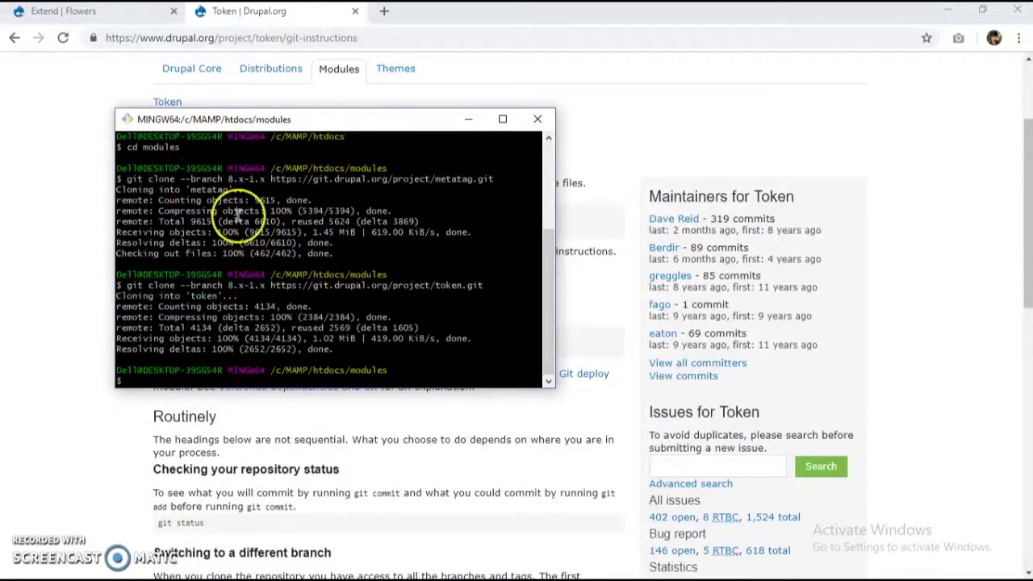
pyautogui.click(64, 10)
pyautogui.click(63, 38)
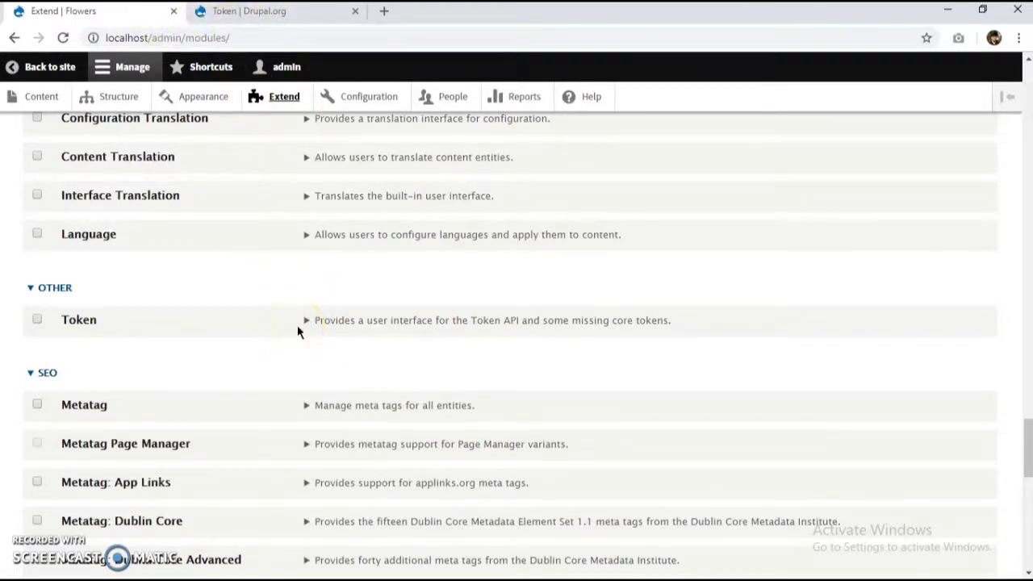
# Tick Token under Other in the Extend list and install it.
pyautogui.scroll(-6, 297, 323)
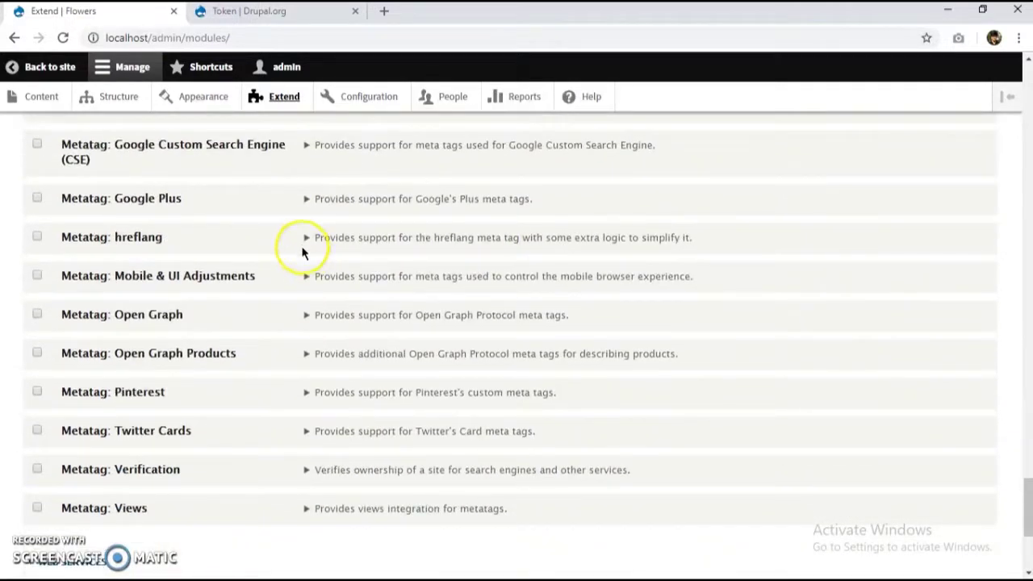
pyautogui.scroll(4, 285, 276)
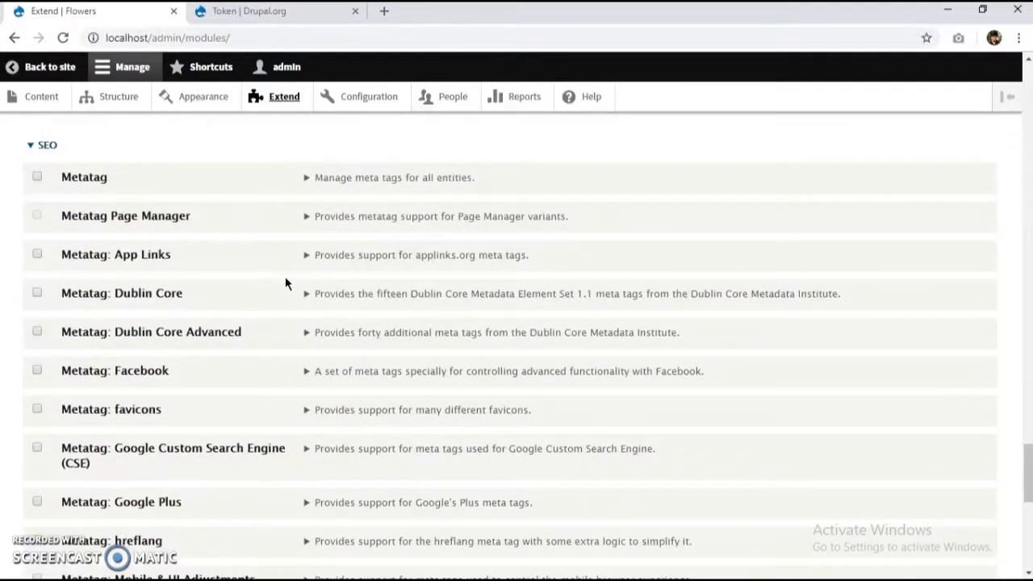
pyautogui.scroll(1, 263, 266)
pyautogui.scroll(3, 263, 273)
pyautogui.click(81, 395)
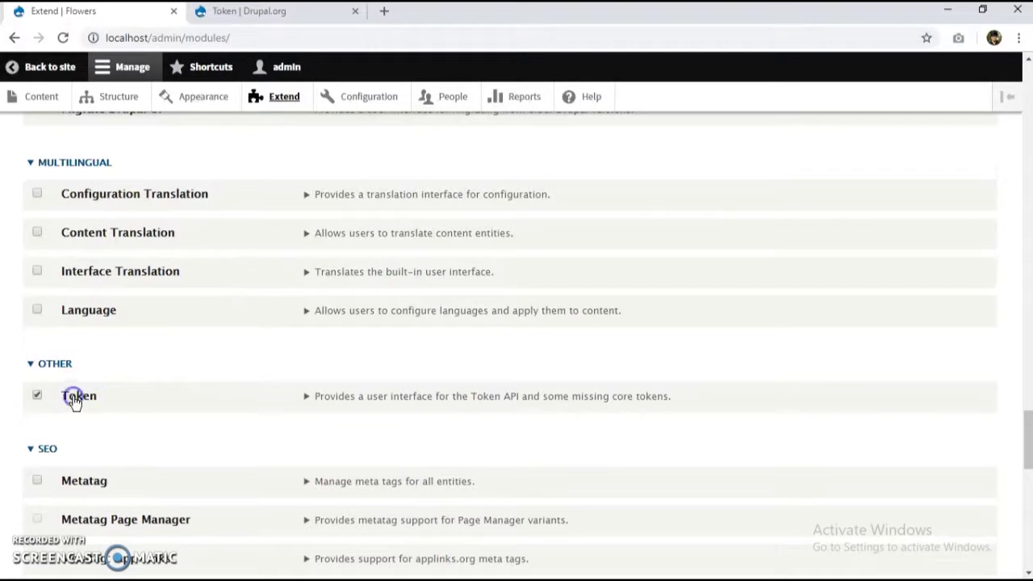
pyautogui.scroll(-2, 83, 402)
pyautogui.scroll(-8, 129, 371)
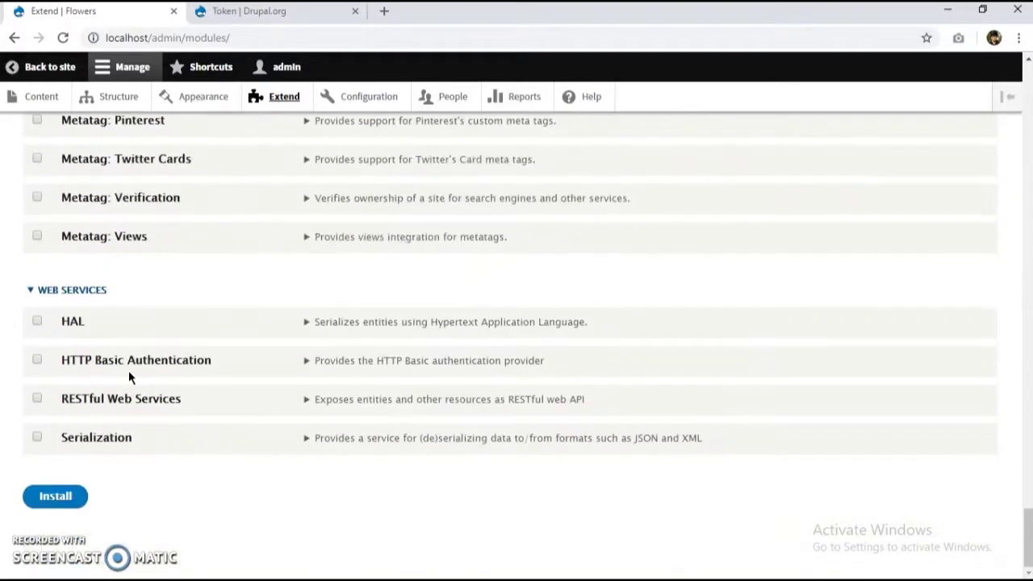
pyautogui.click(79, 494)
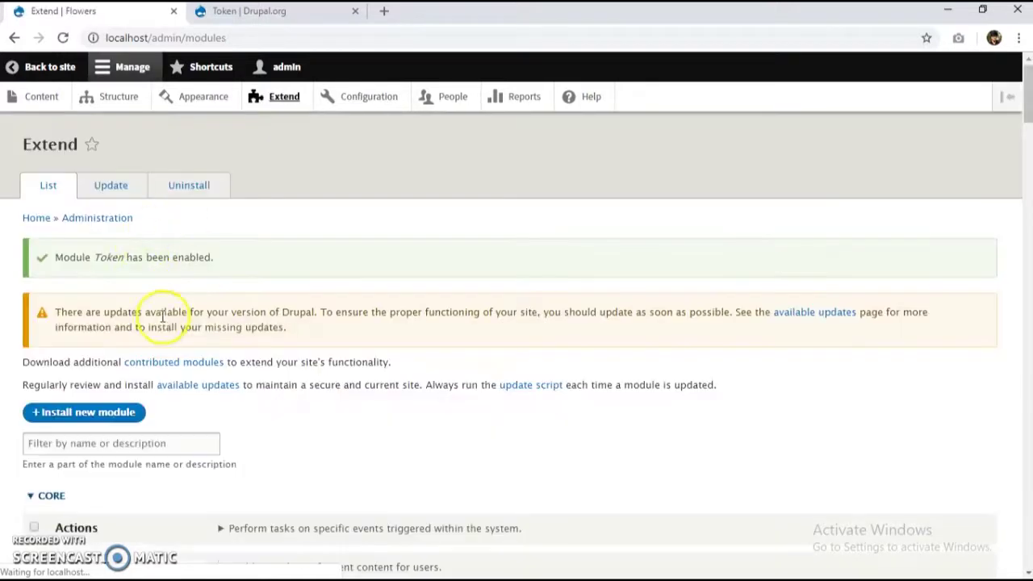
# Tick the Metatag module in the Extend list.
pyautogui.scroll(-15, 223, 273)
pyautogui.scroll(-20, 220, 342)
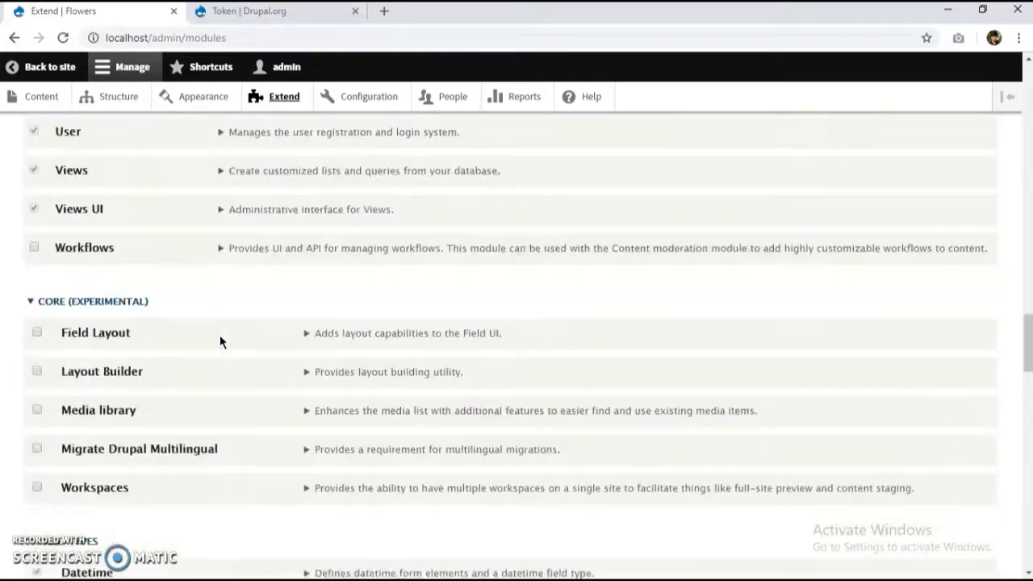
pyautogui.scroll(-6, 220, 342)
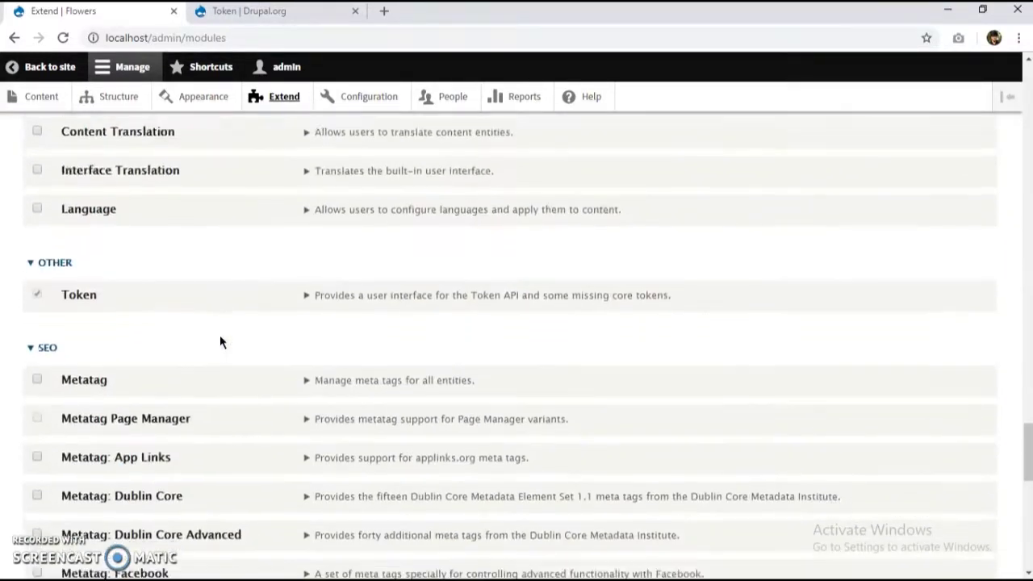
pyautogui.scroll(1, 208, 346)
pyautogui.click(99, 192)
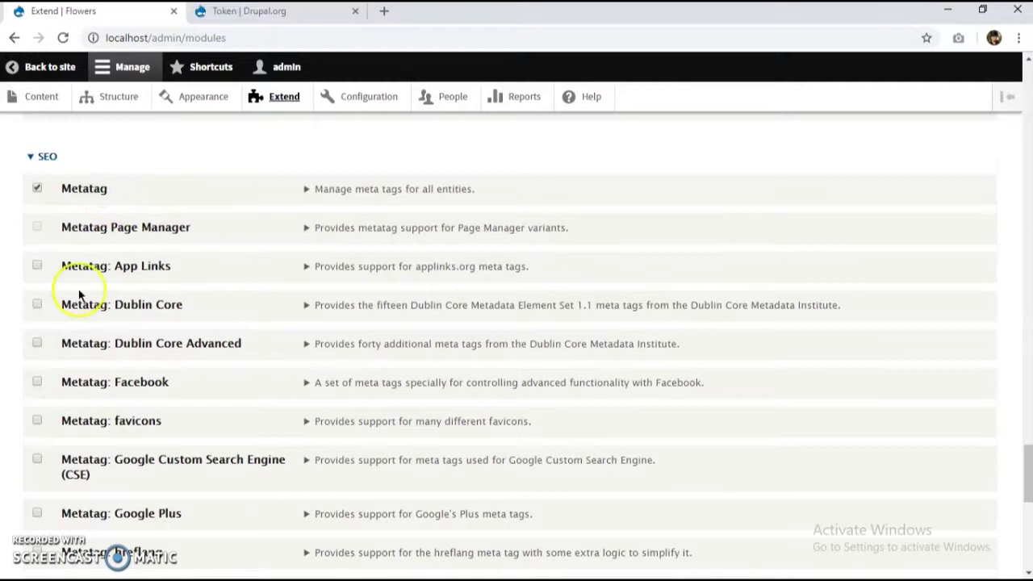
pyautogui.scroll(-1, 121, 311)
pyautogui.scroll(-4, 187, 264)
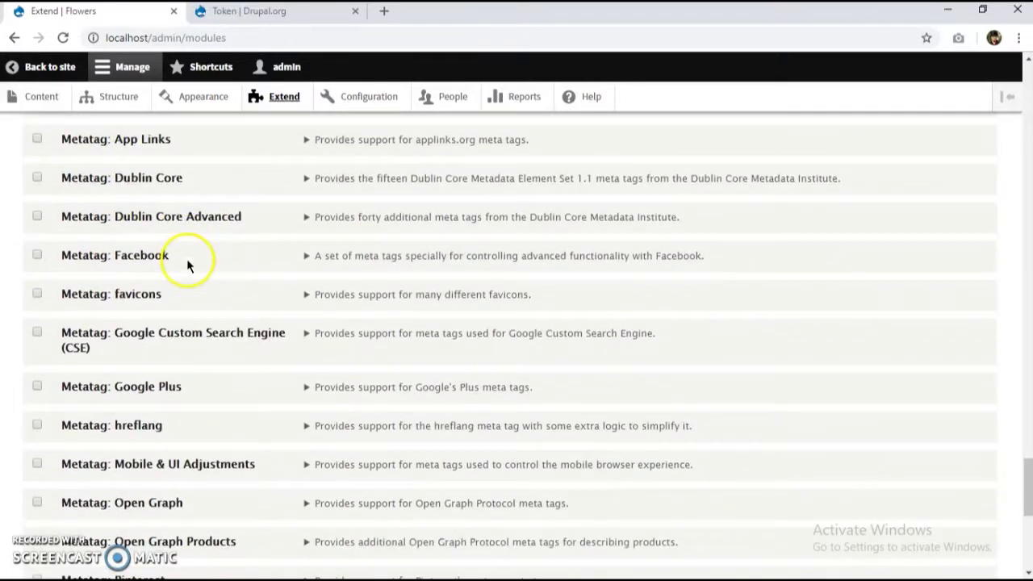
pyautogui.scroll(-2, 162, 315)
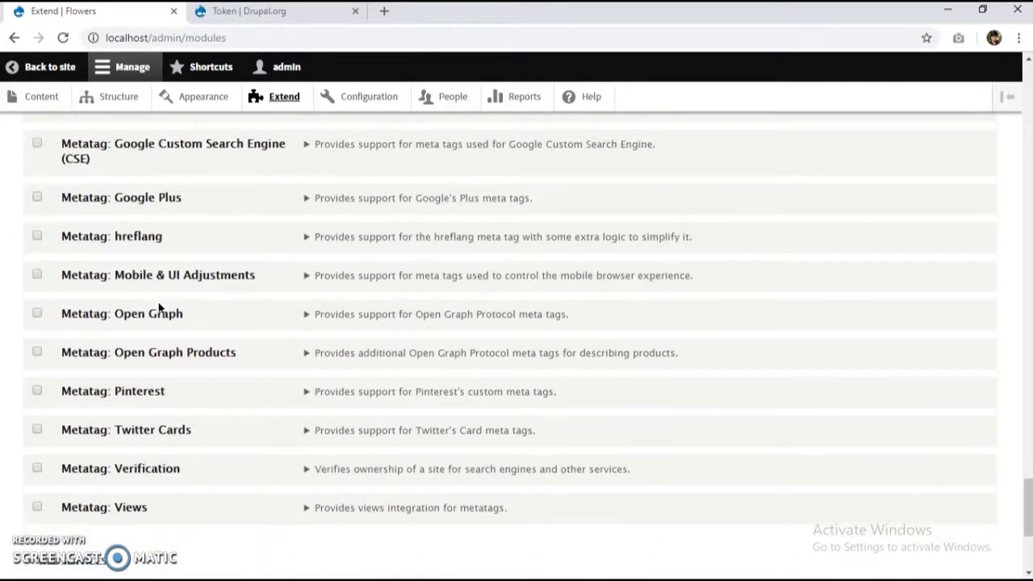
pyautogui.scroll(1, 179, 343)
pyautogui.scroll(1, 180, 343)
pyautogui.scroll(-1, 179, 343)
pyautogui.scroll(2, 180, 343)
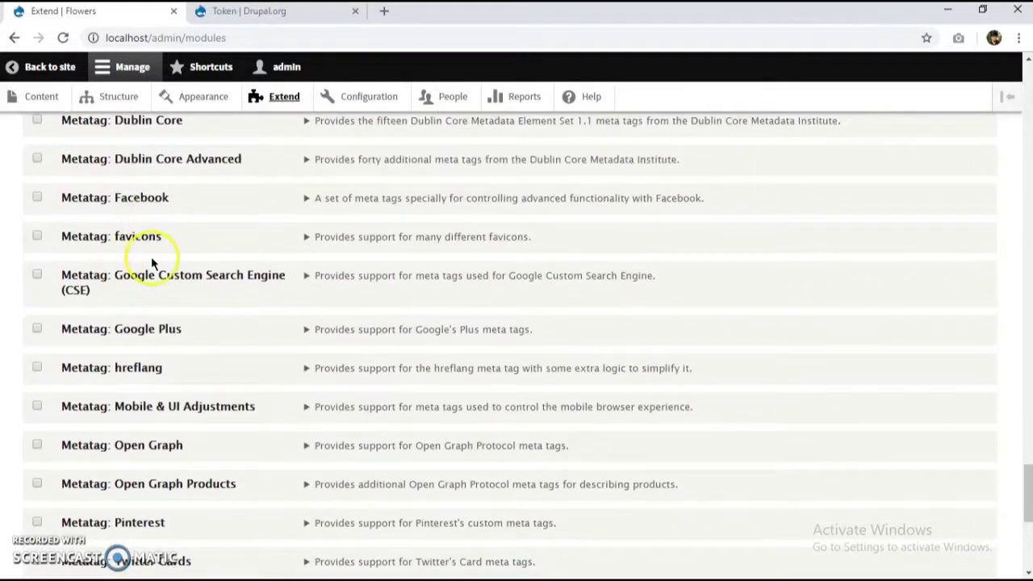
pyautogui.scroll(1, 151, 257)
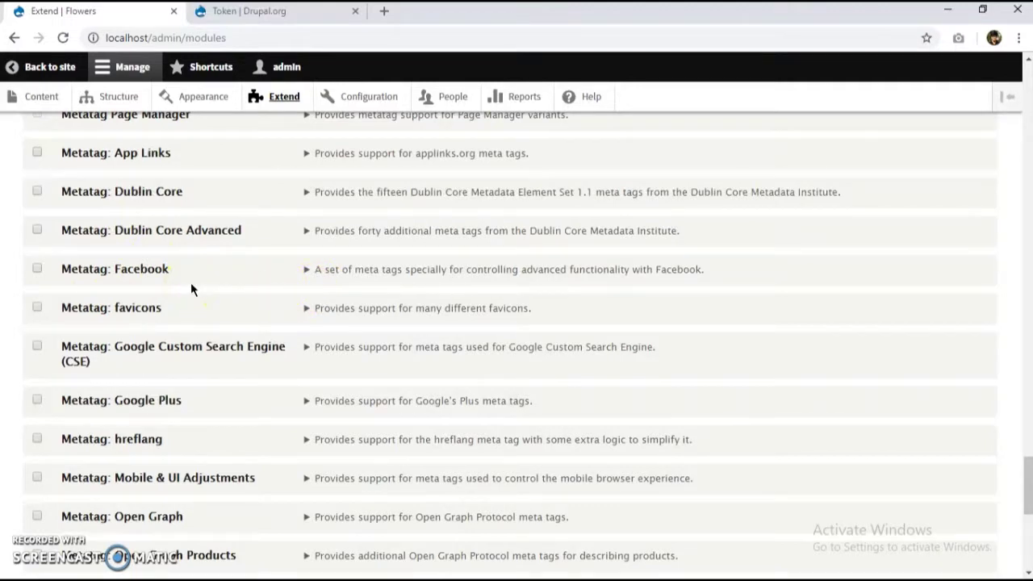
pyautogui.click(172, 260)
# Tick Metatag: Facebook and Metatag: Open Graph, then install the selected modules.
pyautogui.scroll(1, 201, 307)
pyautogui.scroll(-1, 199, 306)
pyautogui.click(150, 279)
pyautogui.scroll(-2, 85, 347)
pyautogui.scroll(-2, 85, 366)
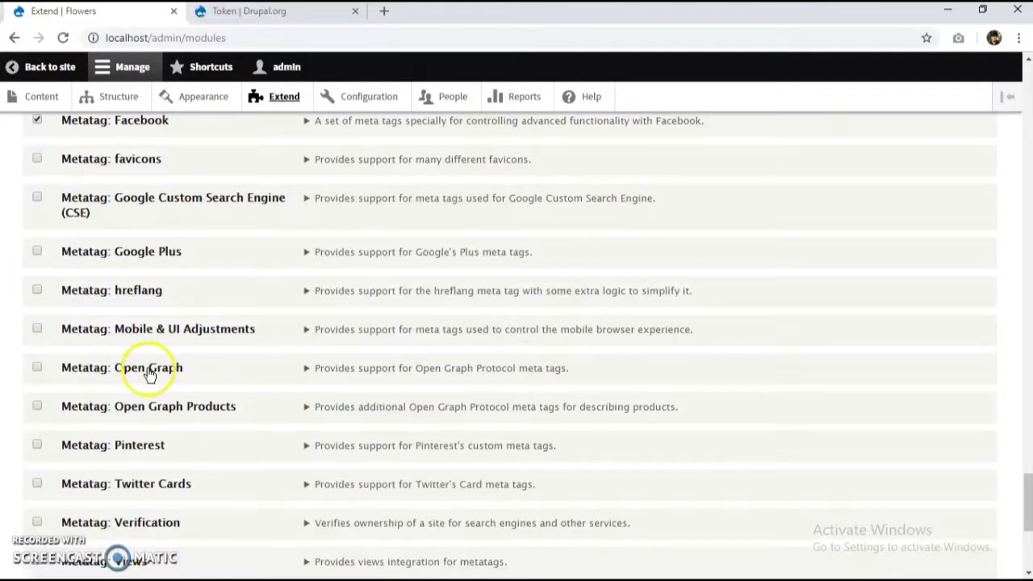
pyautogui.click(104, 376)
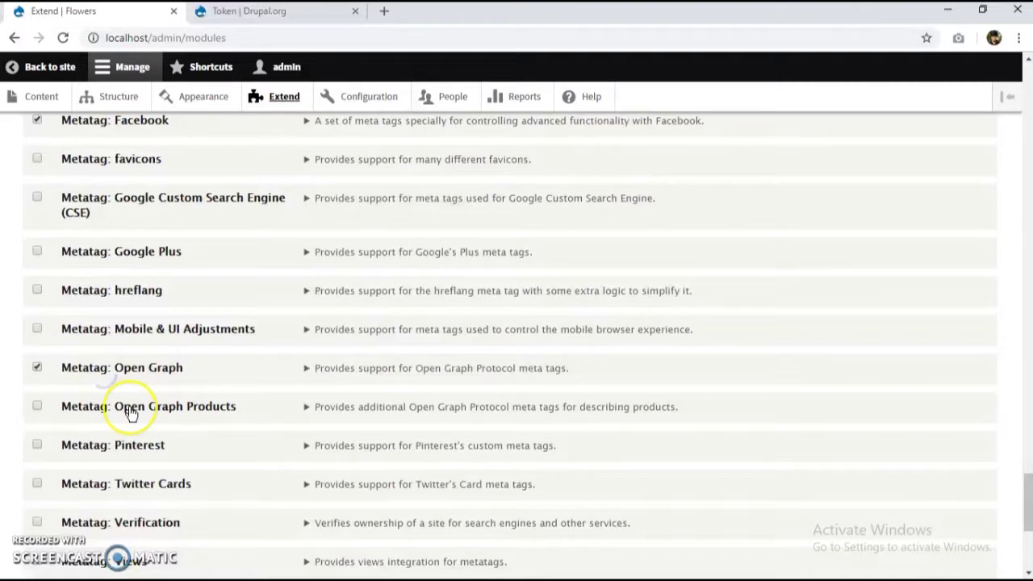
pyautogui.scroll(-4, 132, 415)
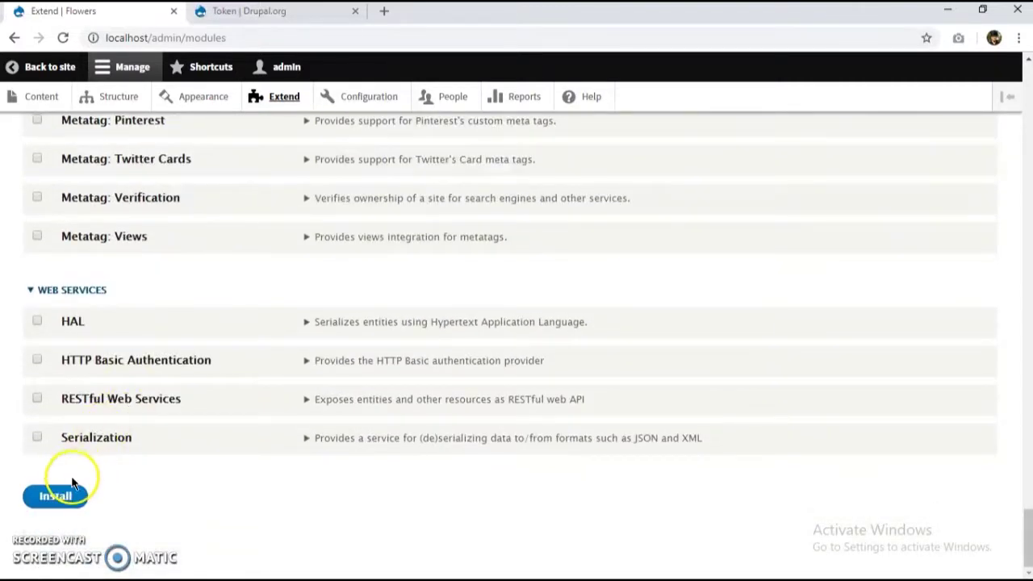
pyautogui.click(60, 498)
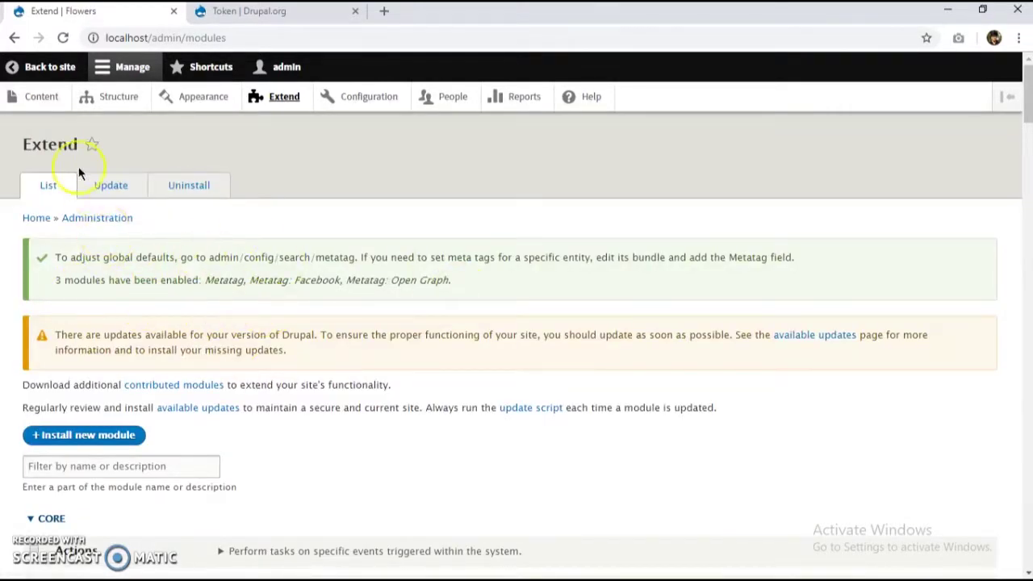
# Leave the admin pages and load the localhost Flowers front page in an incognito window, then view its source.
pyautogui.click(45, 65)
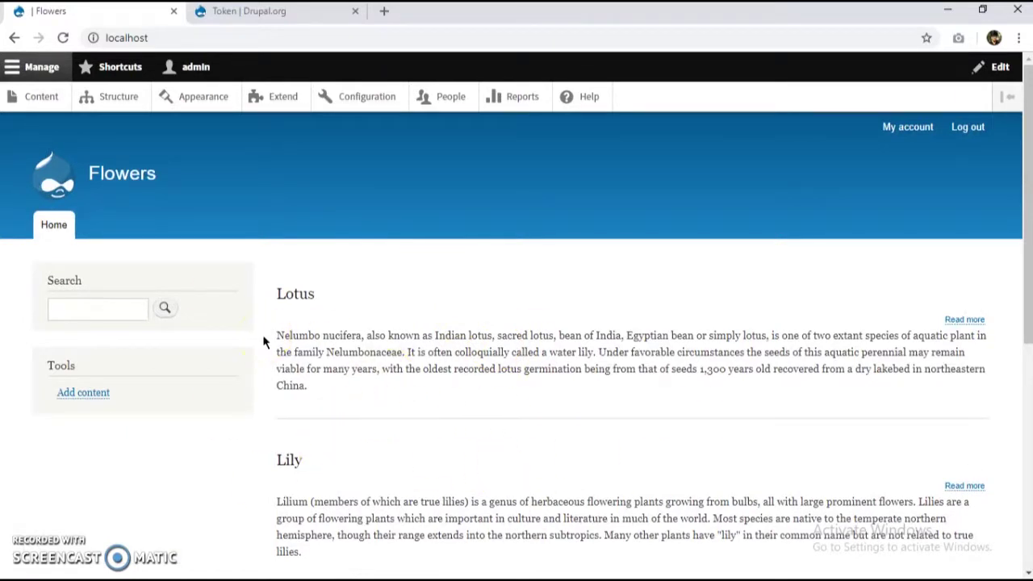
pyautogui.write('loc')
pyautogui.press('Return')
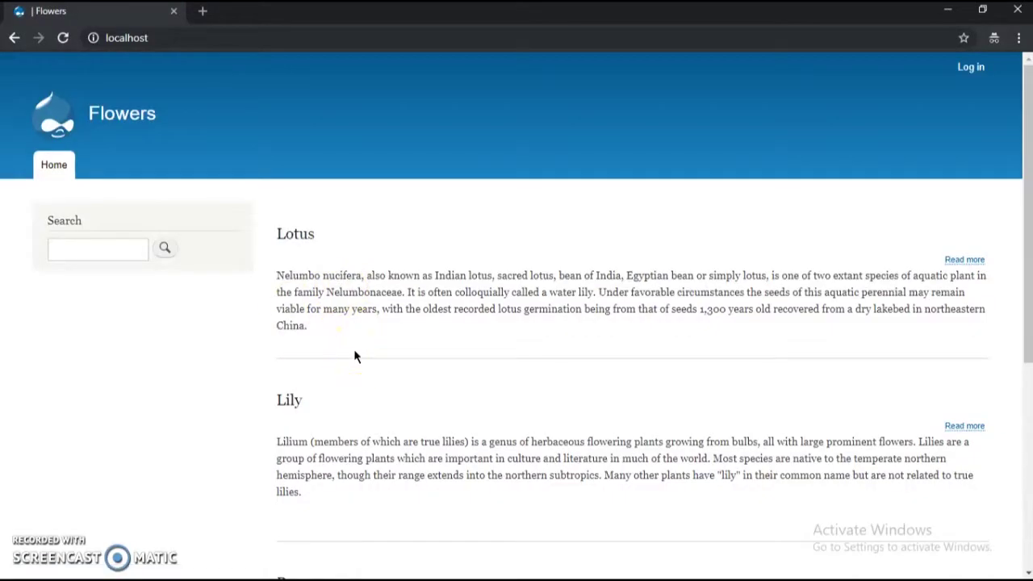
pyautogui.hotkey('ctrl', 'u')
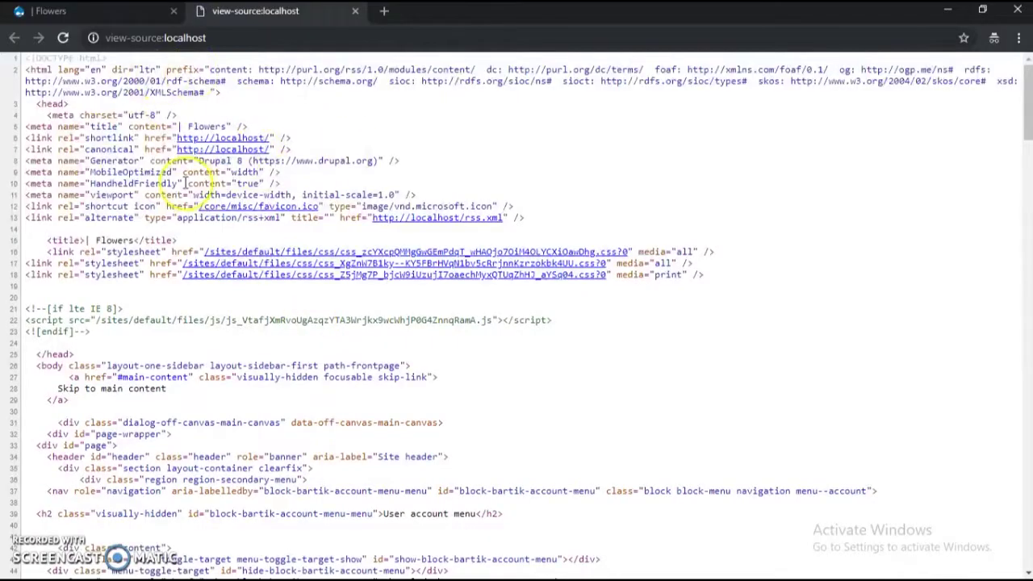
# Find the MobileOptimized meta tag line in the source and compare it with the rendered Flowers page.
pyautogui.scroll(-1, 186, 183)
pyautogui.tripleClick(41, 162)
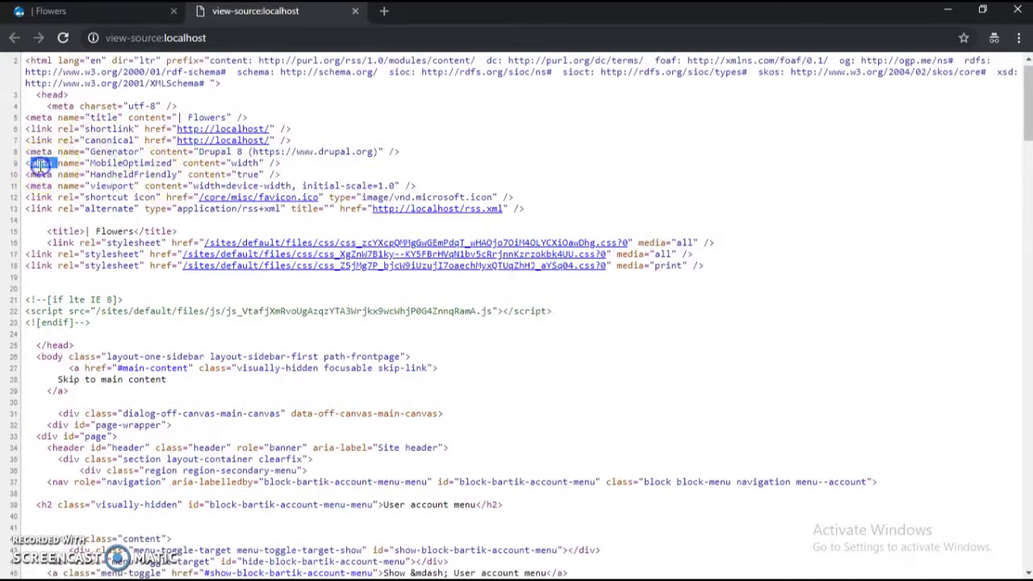
pyautogui.click(87, 168)
pyautogui.scroll(-2, 201, 169)
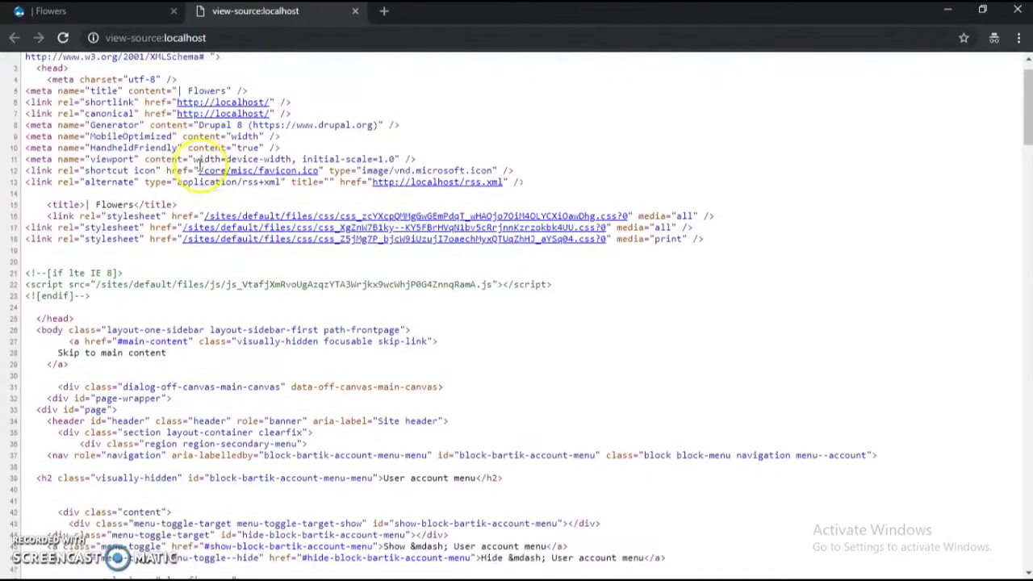
pyautogui.scroll(3, 88, 96)
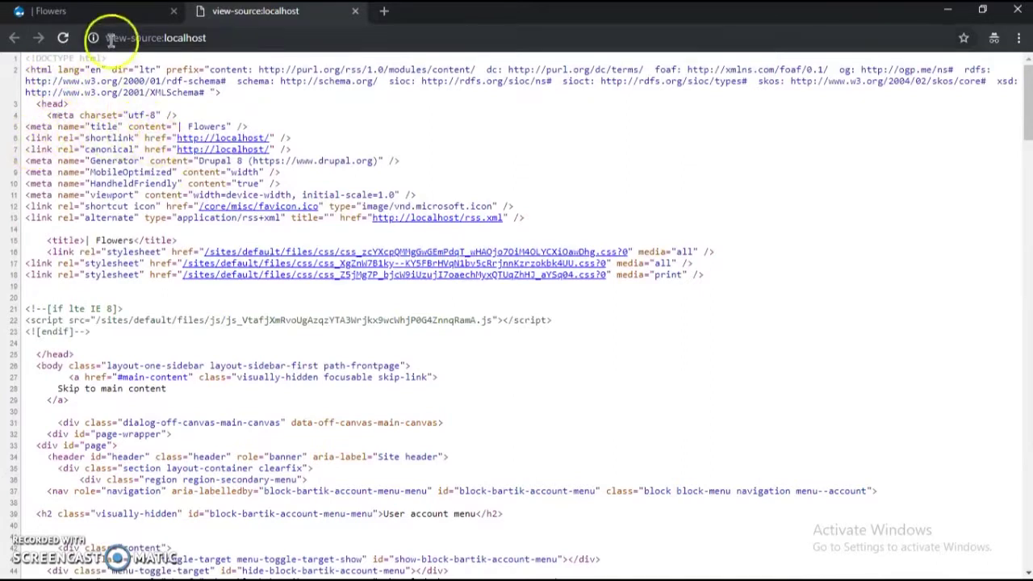
pyautogui.click(46, 12)
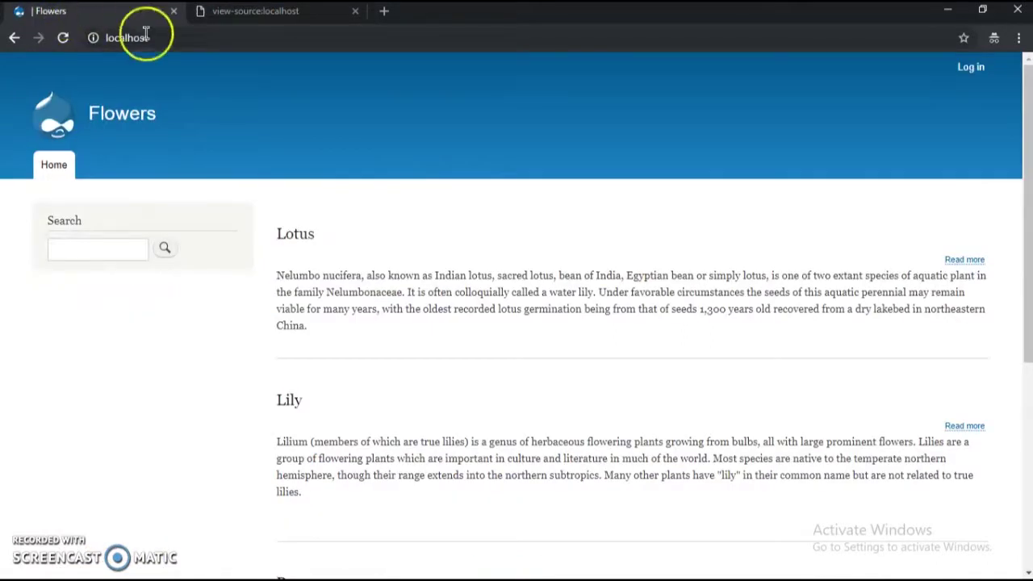
pyautogui.click(235, 22)
pyautogui.click(128, 12)
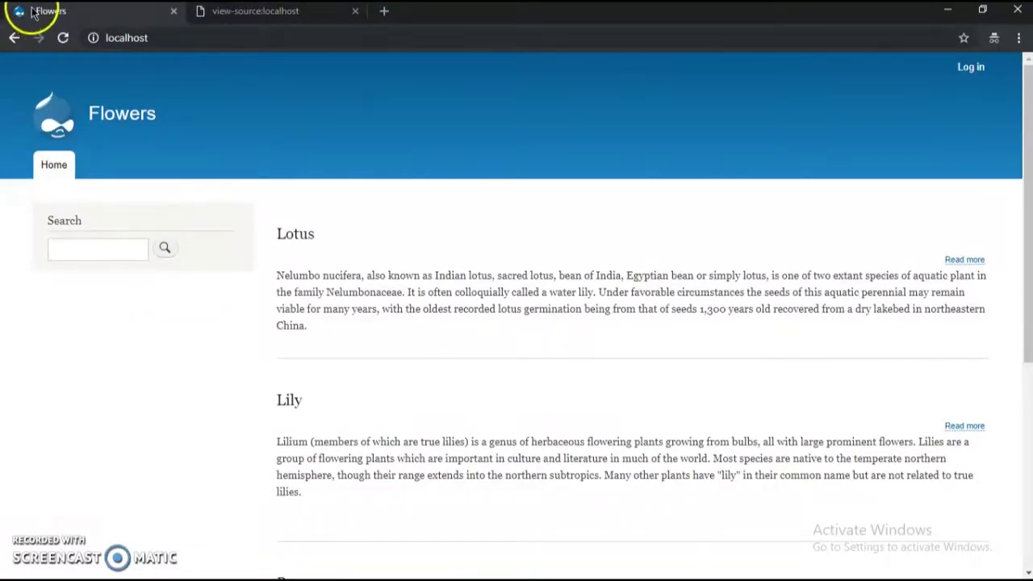
pyautogui.click(272, 17)
# Recheck the MobileOptimized and Generator meta lines, then return to the admin Configuration page.
pyautogui.scroll(-1, 181, 254)
pyautogui.scroll(-3, 181, 254)
pyautogui.scroll(4, 81, 224)
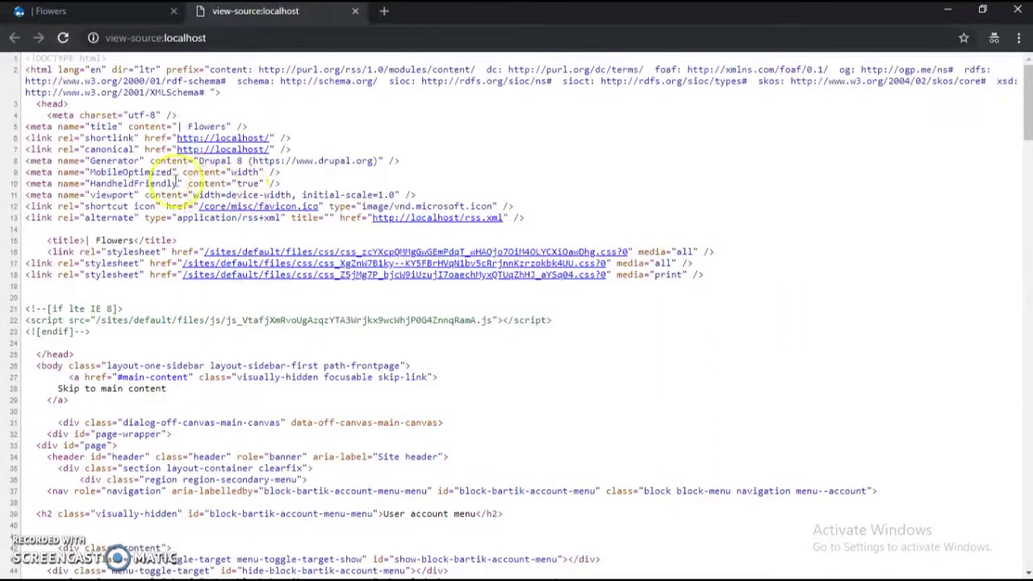
pyautogui.tripleClick(99, 172)
pyautogui.click(170, 162)
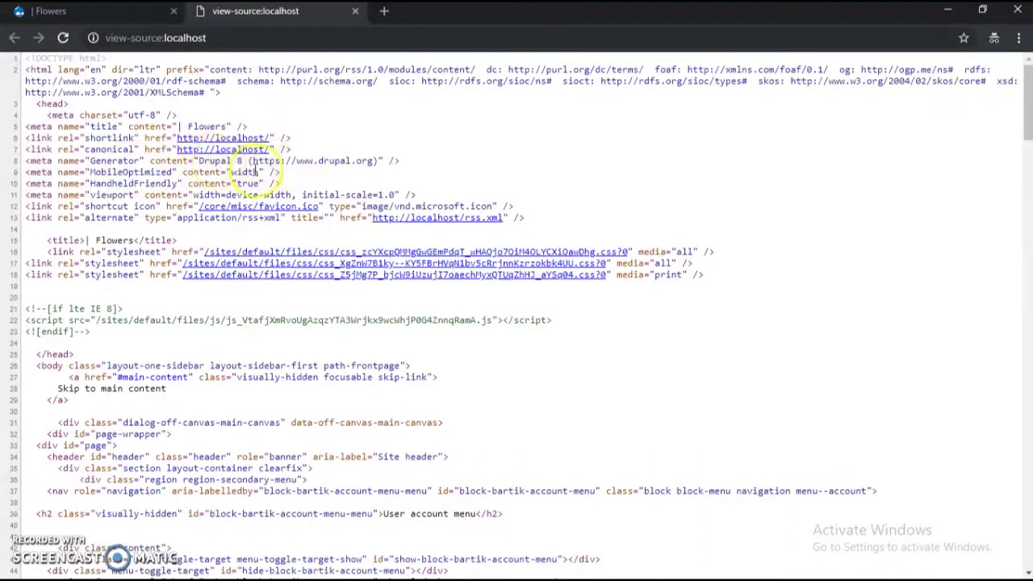
pyautogui.doubleClick(113, 162)
pyautogui.click(111, 164)
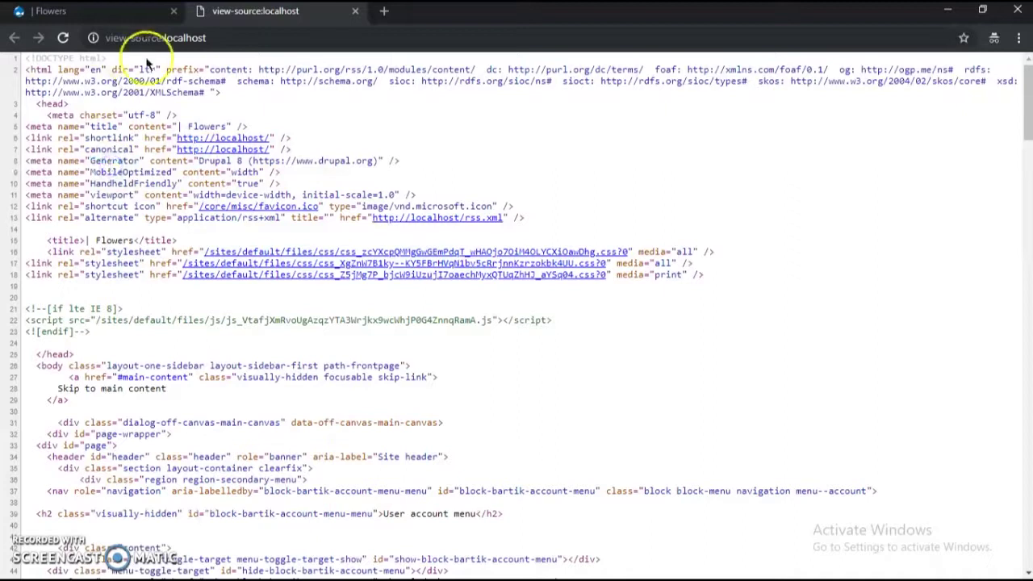
pyautogui.click(89, 15)
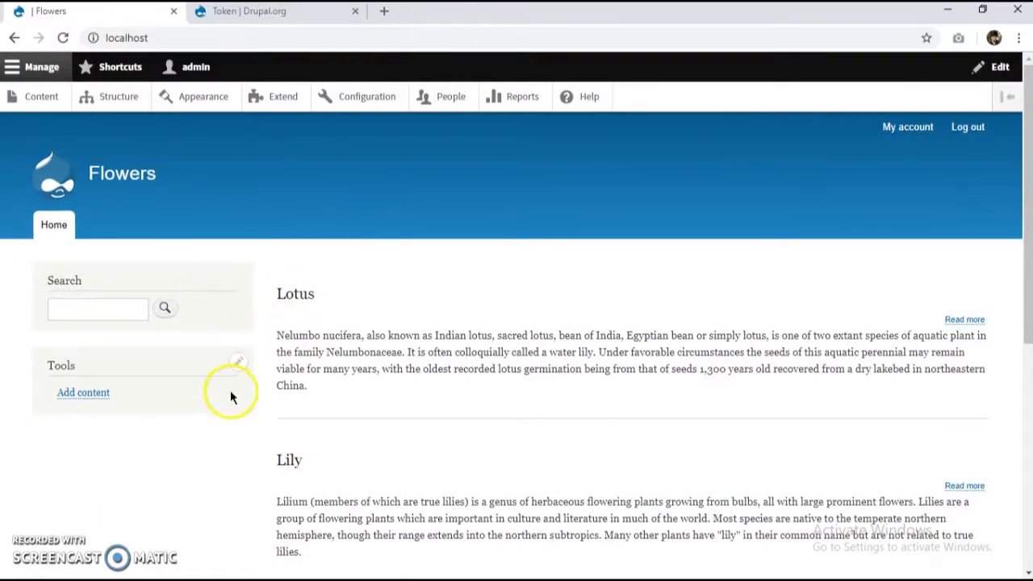
pyautogui.click(367, 98)
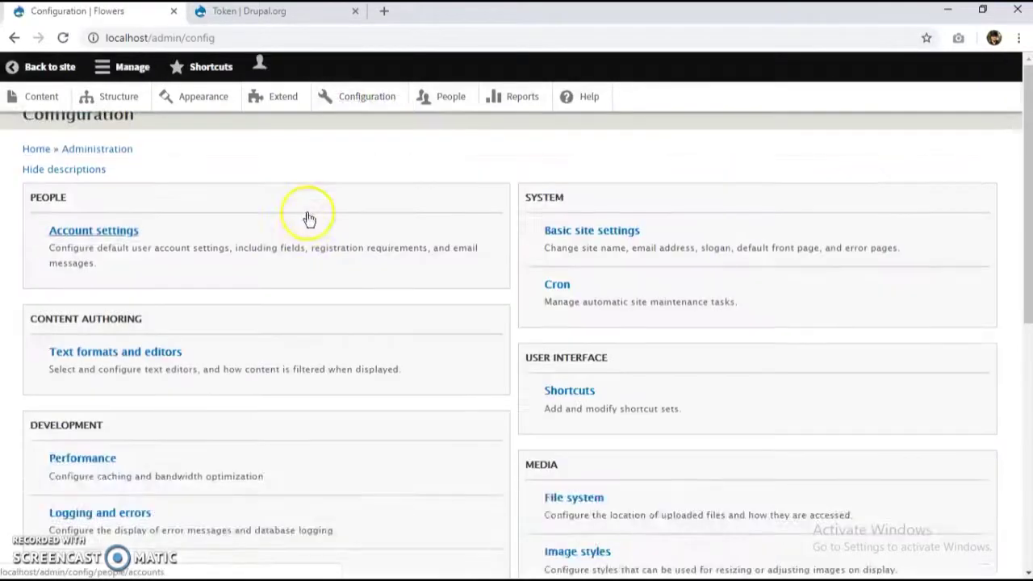
# Open Metatag under Search and metadata and scan the list of default configurations.
pyautogui.scroll(-4, 153, 311)
pyautogui.scroll(-4, 144, 313)
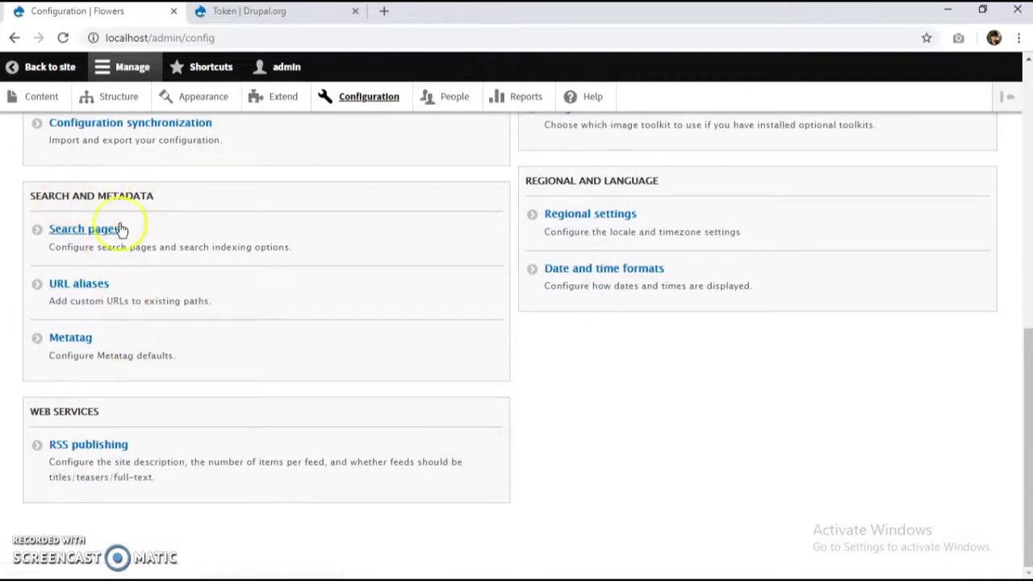
pyautogui.click(69, 345)
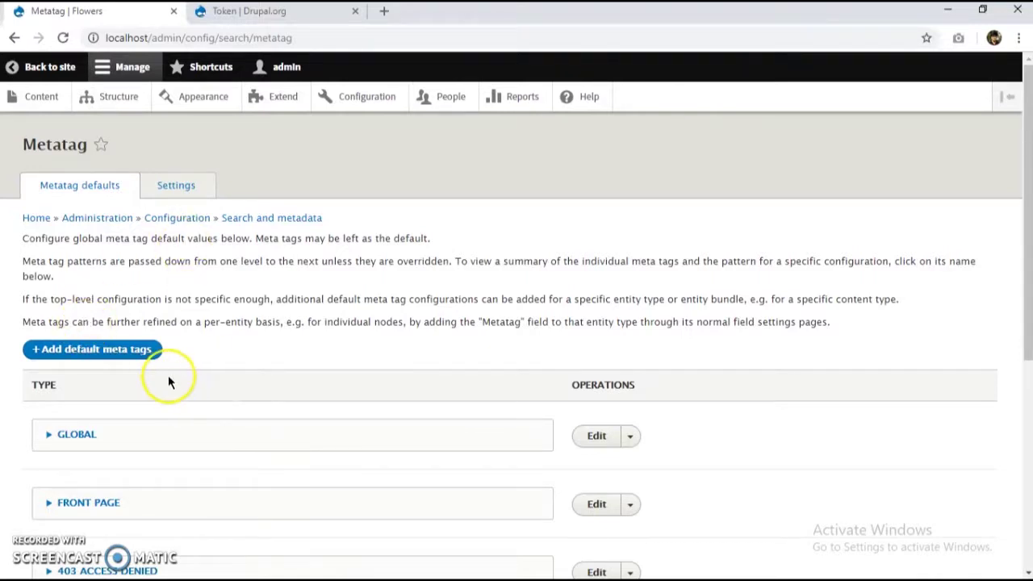
pyautogui.scroll(-2, 160, 375)
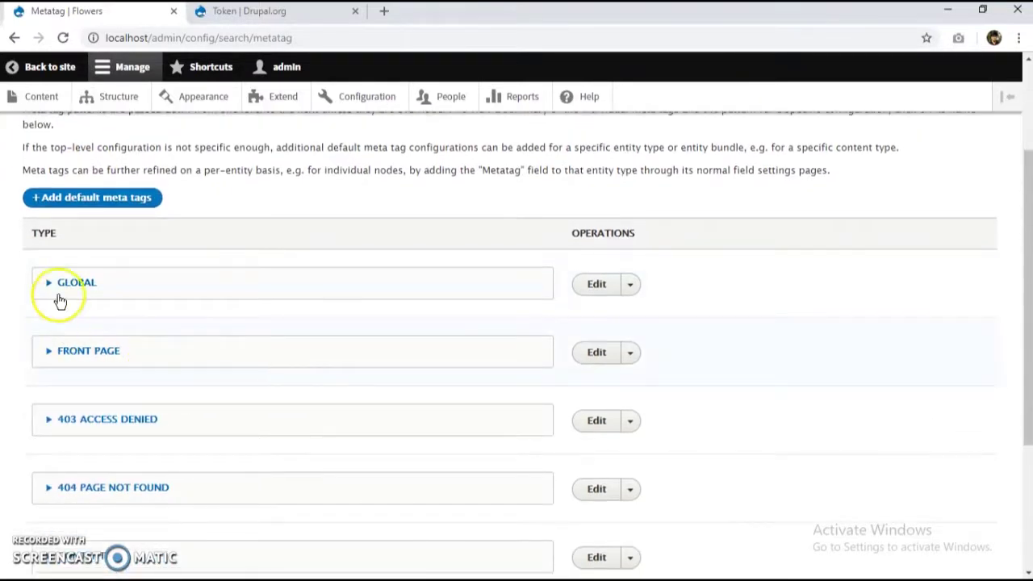
pyautogui.scroll(-3, 115, 299)
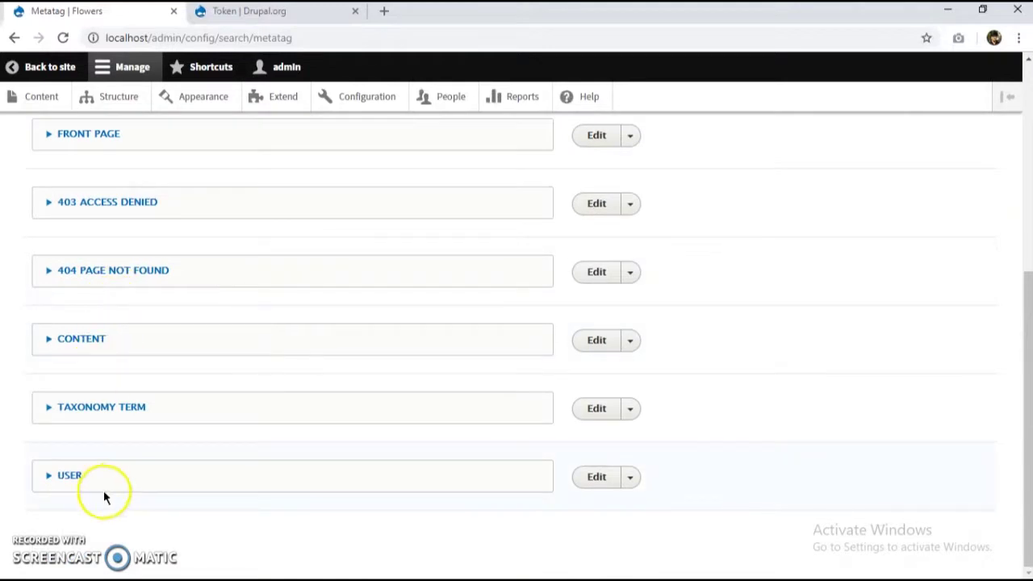
pyautogui.scroll(2, 101, 484)
pyautogui.scroll(2, 102, 392)
pyautogui.scroll(-2, 102, 391)
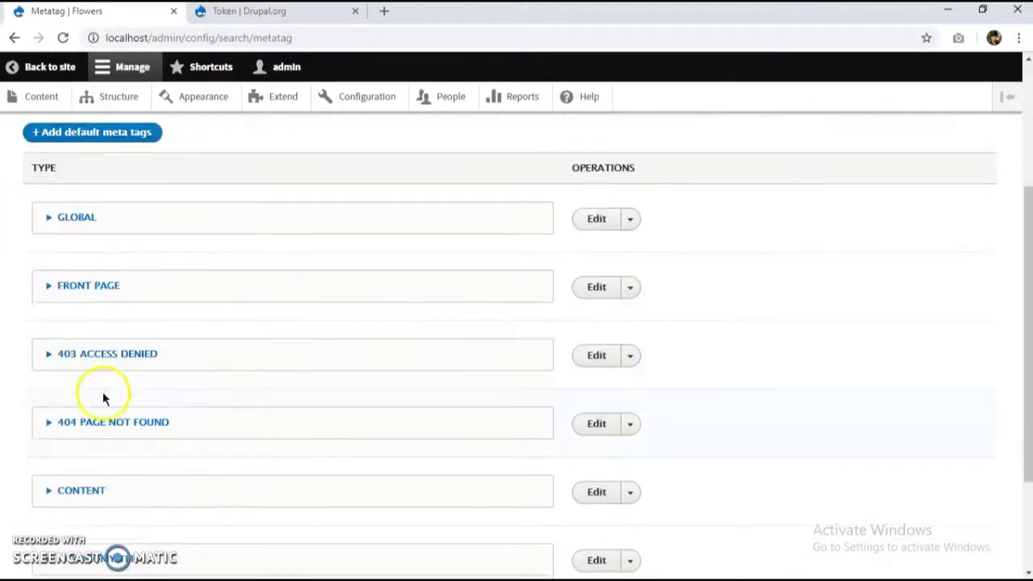
# Expand and collapse the GLOBAL and CONTENT rows to see their default tags.
pyautogui.click(57, 226)
pyautogui.click(50, 218)
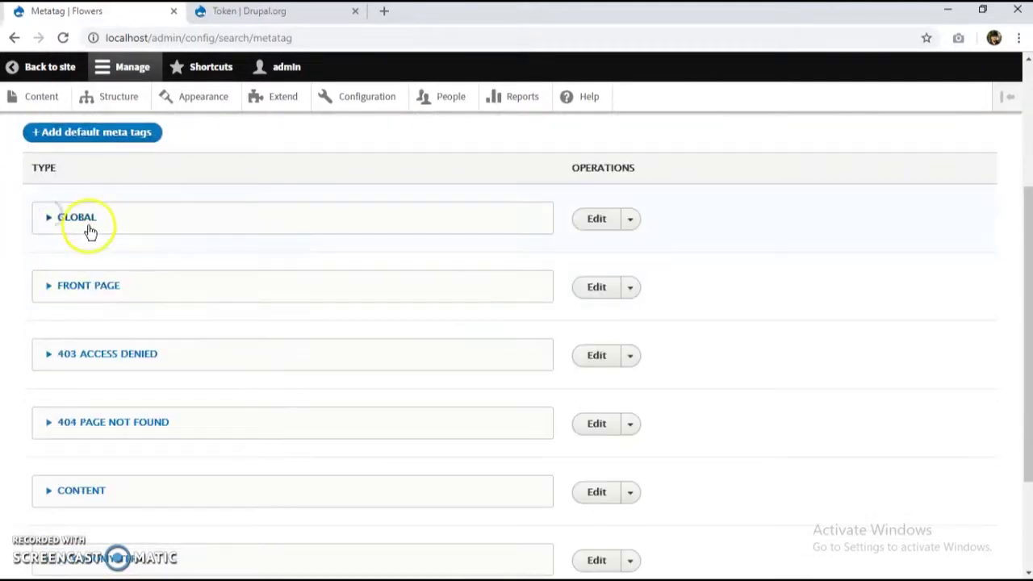
pyautogui.scroll(-2, 101, 397)
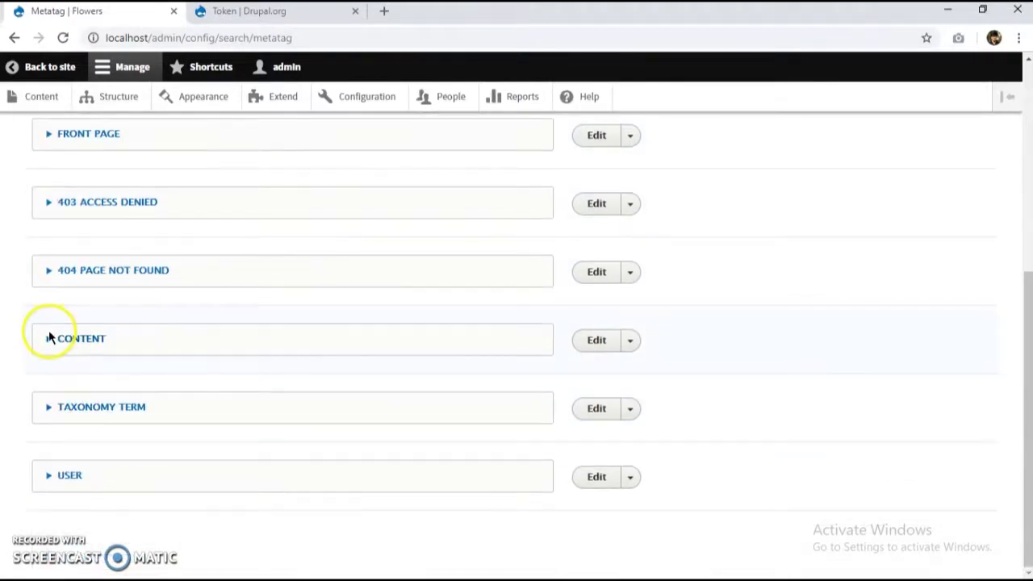
pyautogui.click(51, 339)
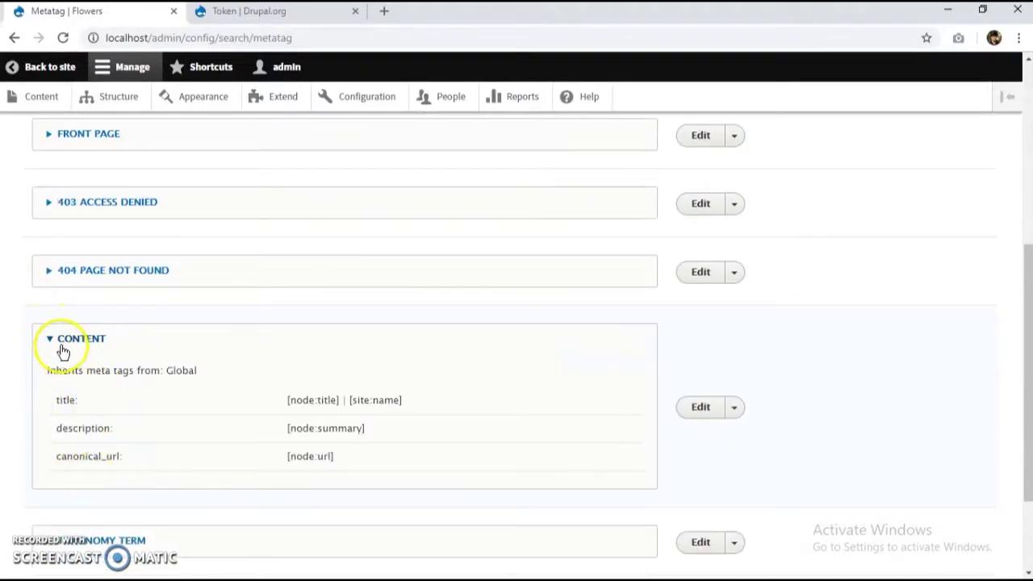
pyautogui.click(65, 341)
pyautogui.scroll(2, 272, 357)
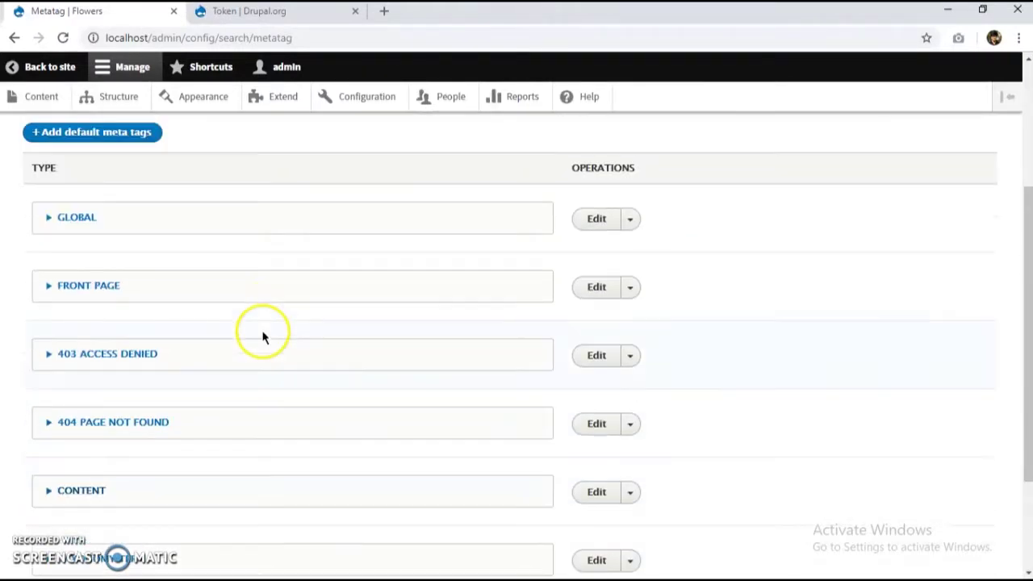
# Edit the Global defaults and delete [current-page:title] and its separator from the Page title.
pyautogui.click(599, 221)
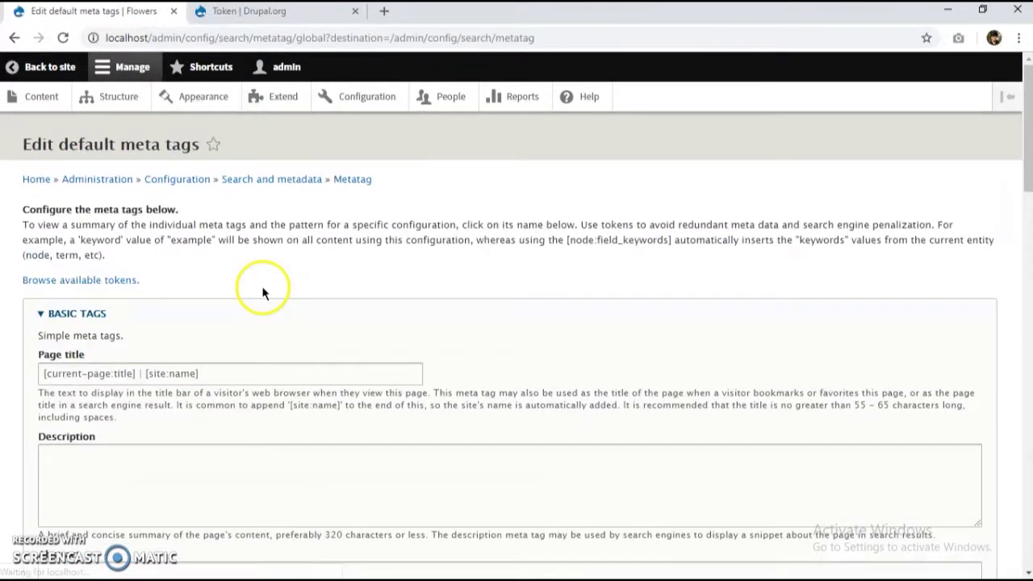
pyautogui.scroll(-3, 258, 288)
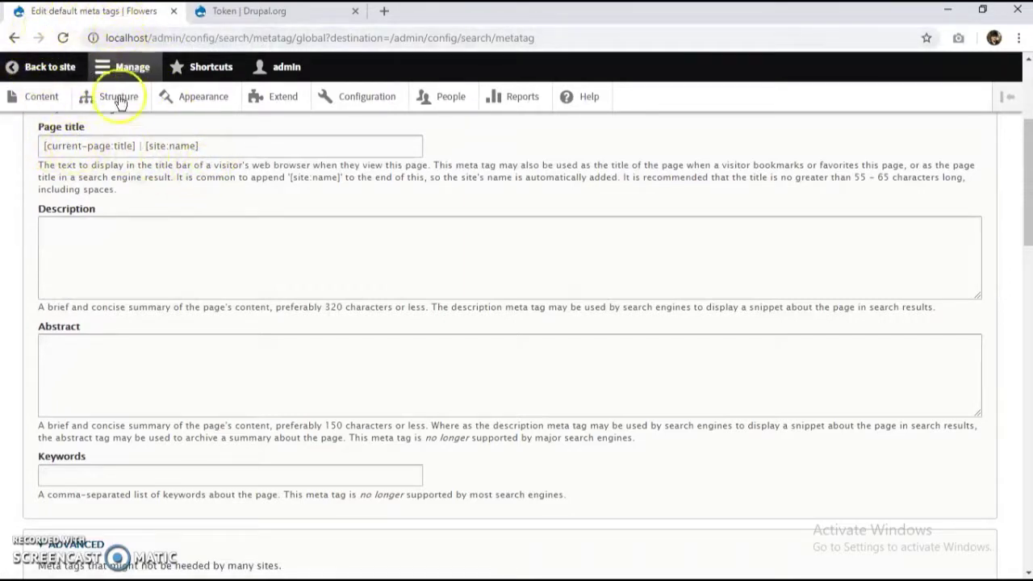
pyautogui.moveTo(134, 145); pyautogui.dragTo(53, 144)
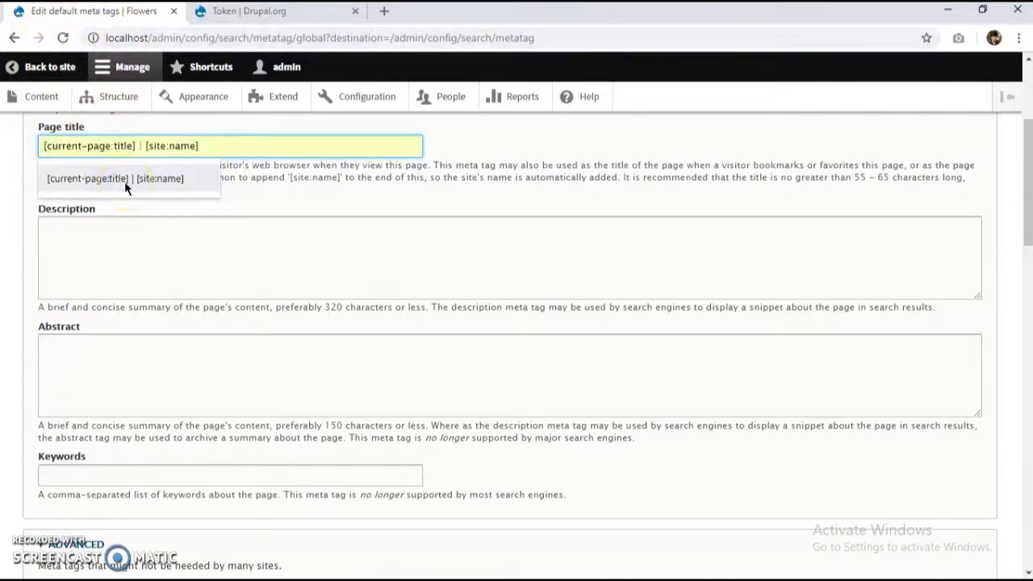
pyautogui.moveTo(134, 147); pyautogui.dragTo(35, 149)
pyautogui.press('BackSpace')
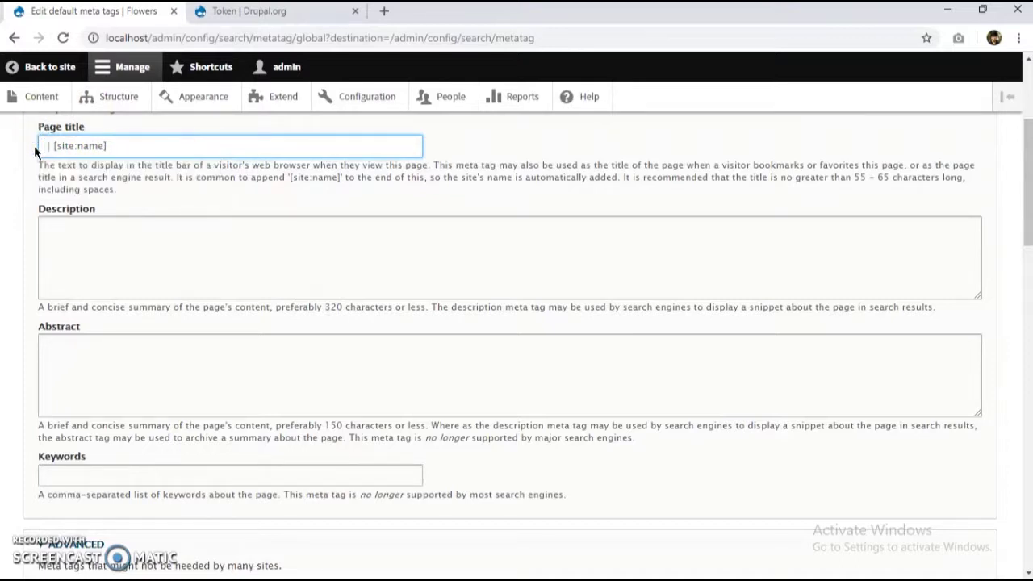
pyautogui.press('BackSpace')
pyautogui.press('BackSpace')
pyautogui.press('BackSpace')
# Add ' |' after [site:name] in the Page title and show the available tokens.
pyautogui.write('|')
pyautogui.scroll(3, 96, 202)
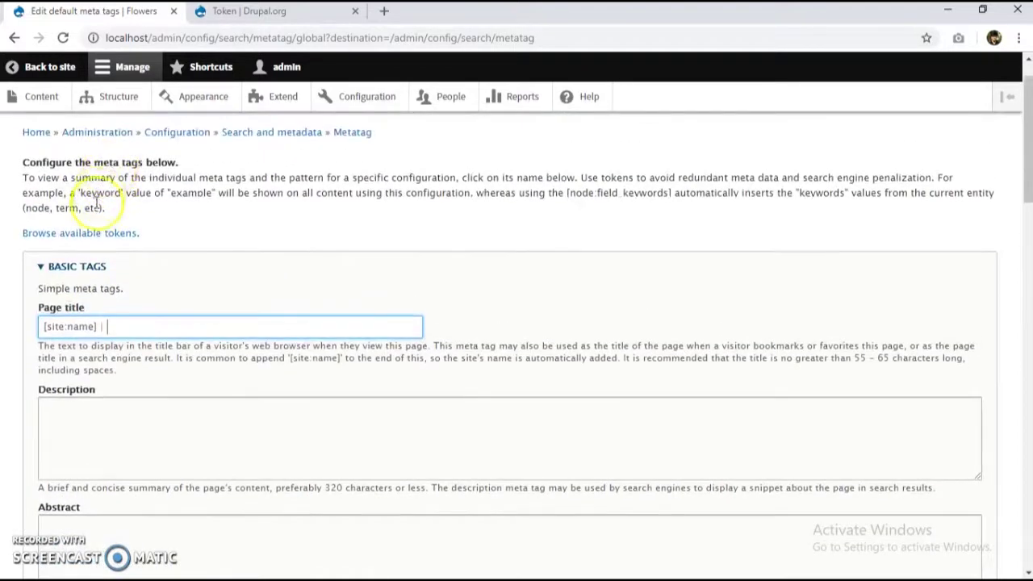
pyautogui.click(96, 235)
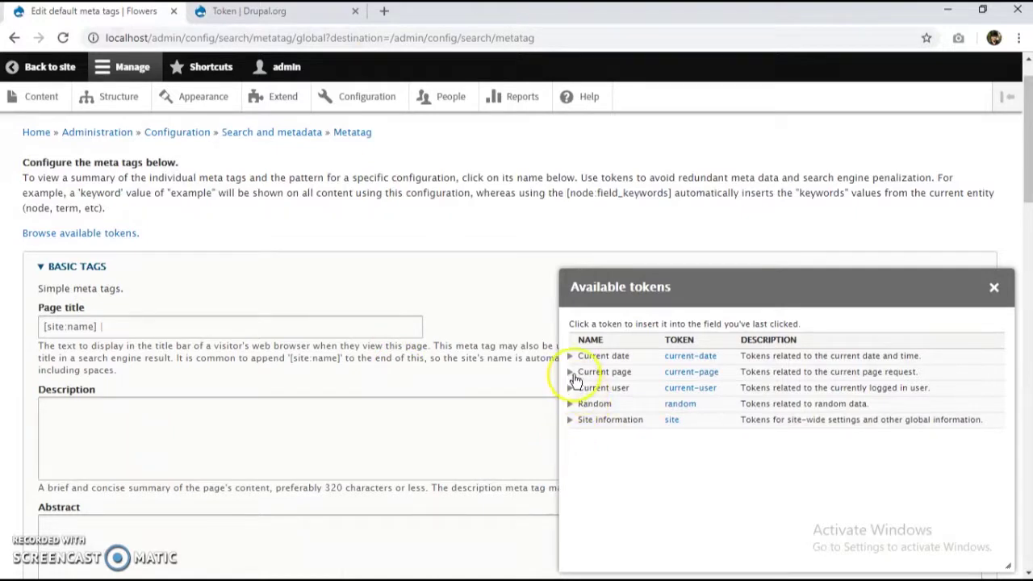
# Expand the Site information and Current user token groups in the Available tokens list.
pyautogui.click(579, 419)
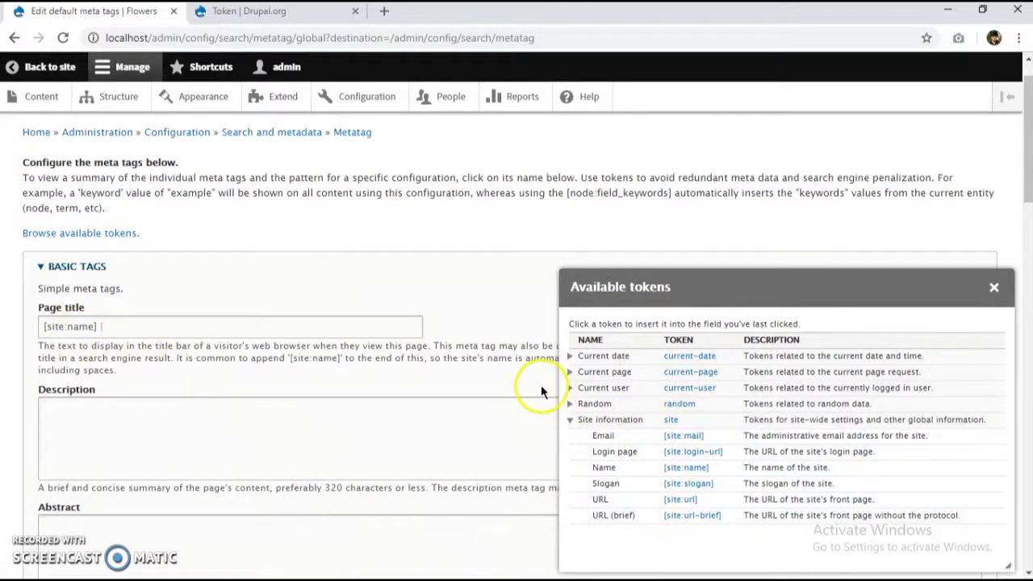
pyautogui.click(572, 388)
pyautogui.scroll(-2, 628, 396)
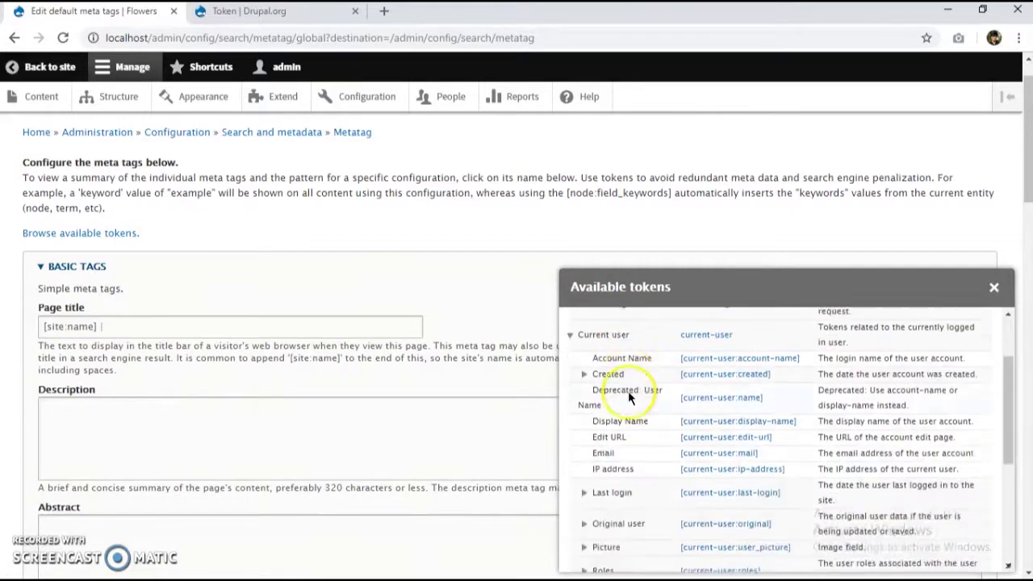
pyautogui.scroll(1, 628, 389)
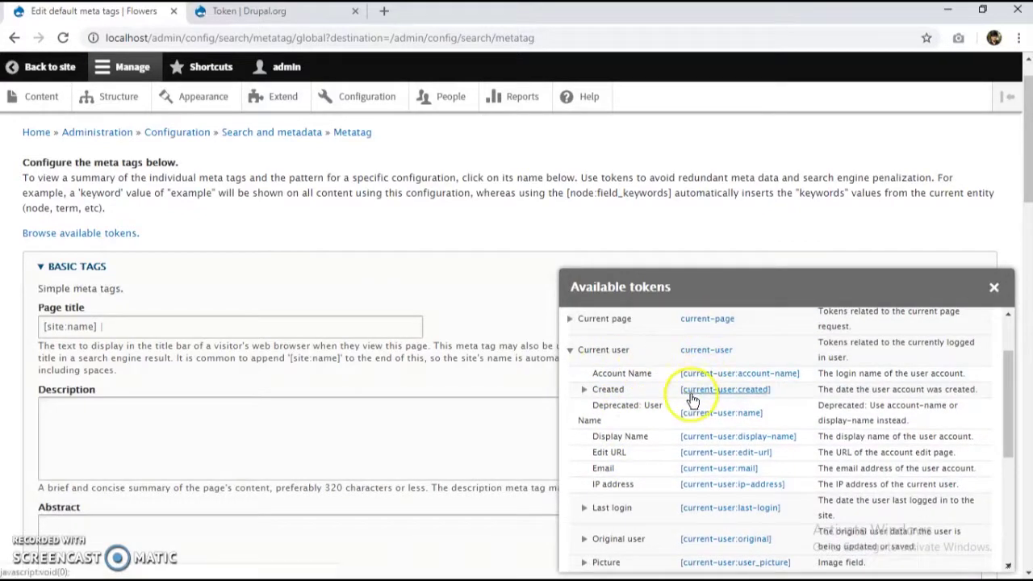
pyautogui.scroll(-1, 614, 410)
pyautogui.scroll(-1, 620, 415)
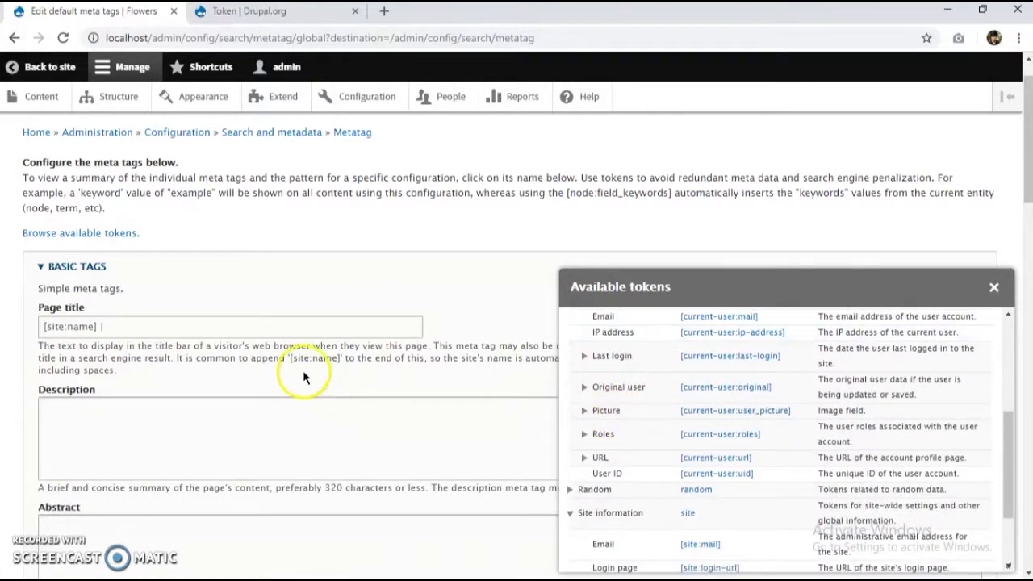
# Make the Page title '[site:name] | [current-page:title]' by restoring and inserting tokens, then close the tokens list.
pyautogui.click(358, 323)
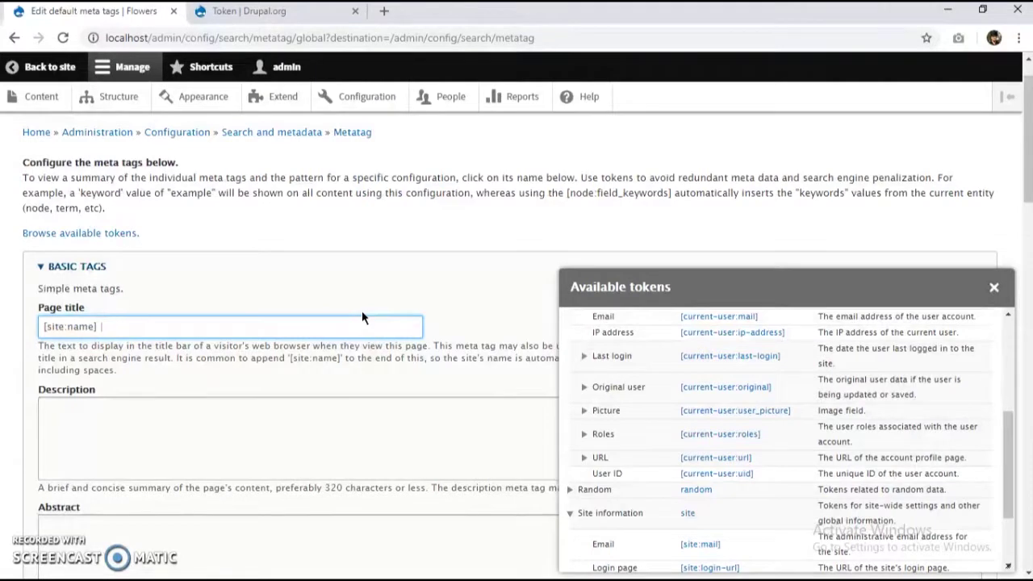
pyautogui.hotkey('ctrl', 'z')
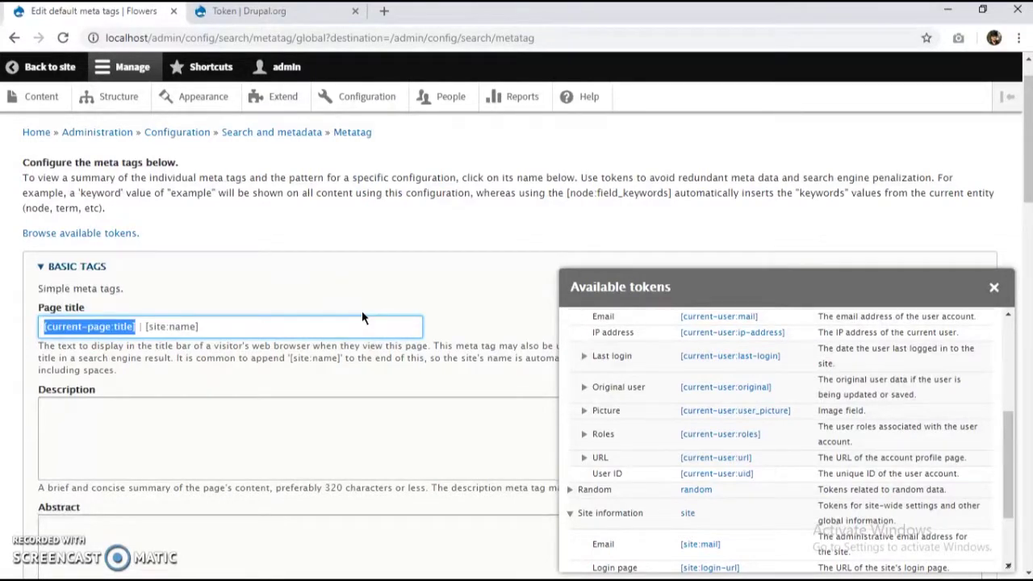
pyautogui.press('Left')
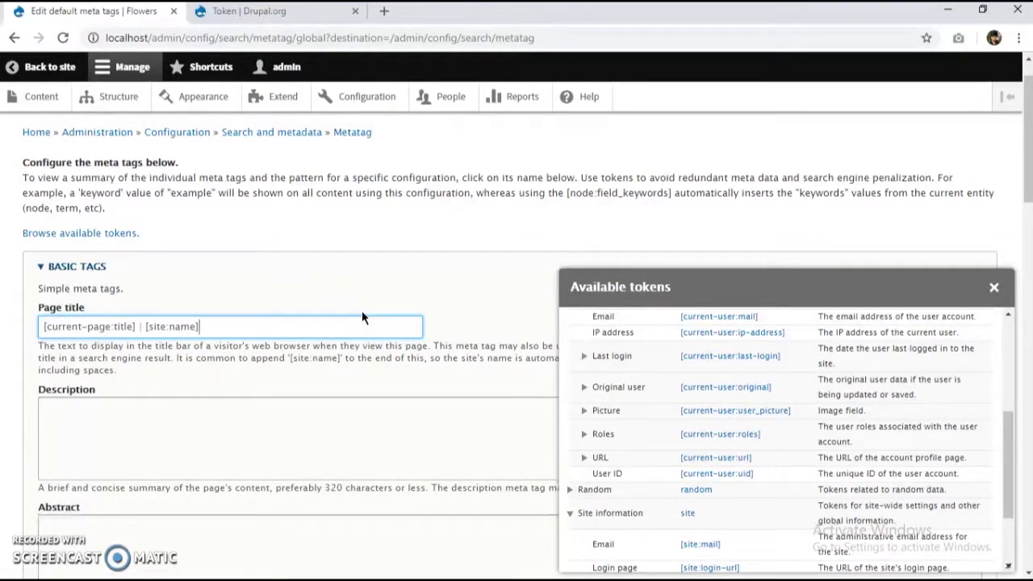
pyautogui.hotkey('ctrl', 'a')
pyautogui.press('Right')
pyautogui.click(362, 318)
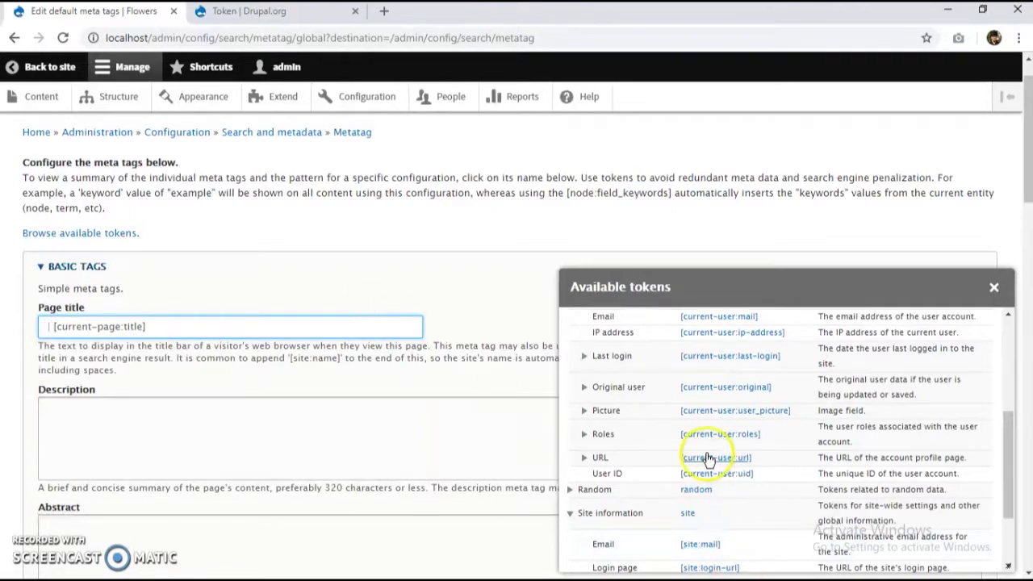
pyautogui.scroll(-2, 708, 485)
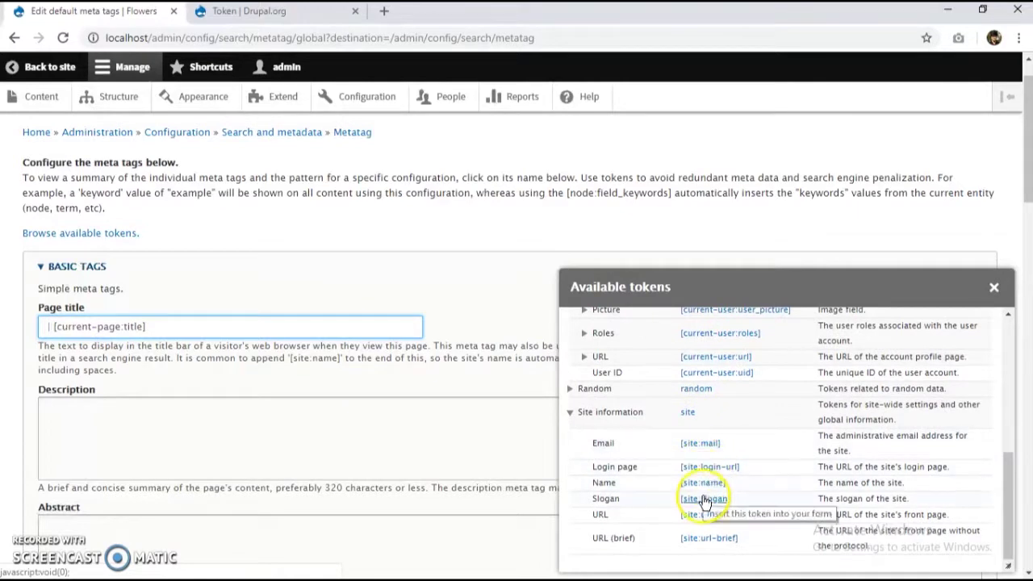
pyautogui.click(703, 485)
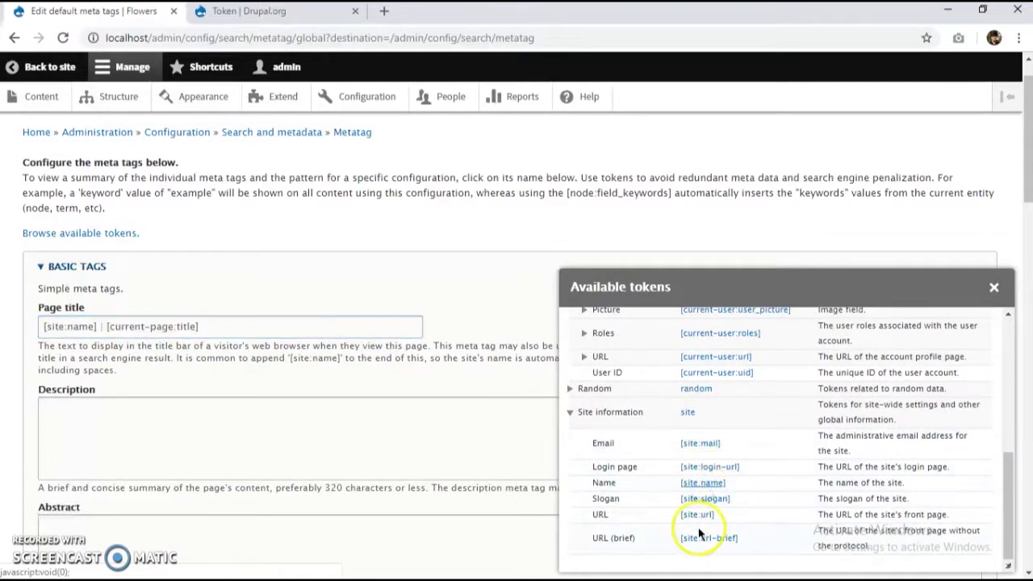
pyautogui.click(995, 287)
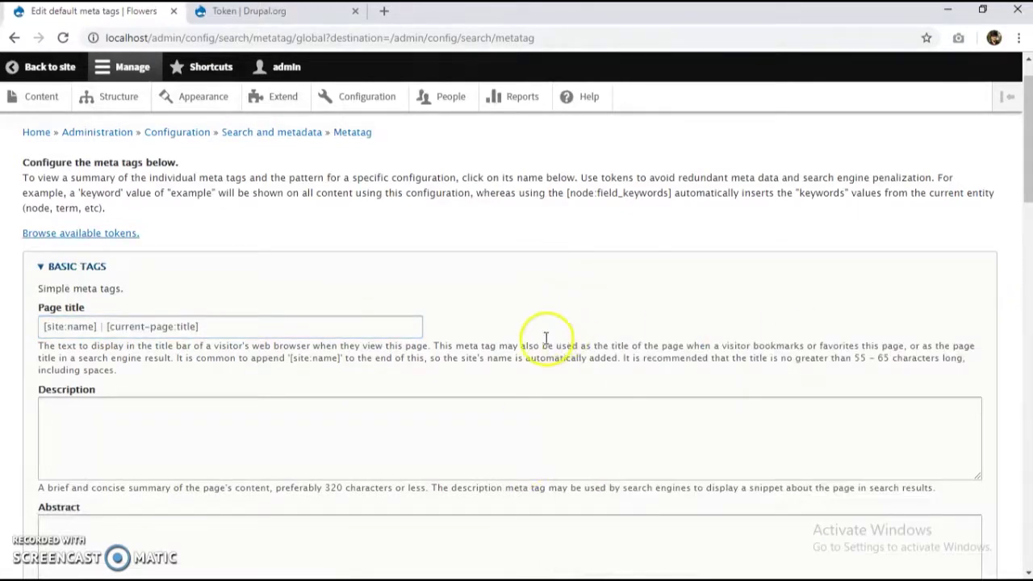
pyautogui.scroll(-2, 196, 341)
# Enter 'Information about various flower types.' as the Global Description.
pyautogui.click(104, 259)
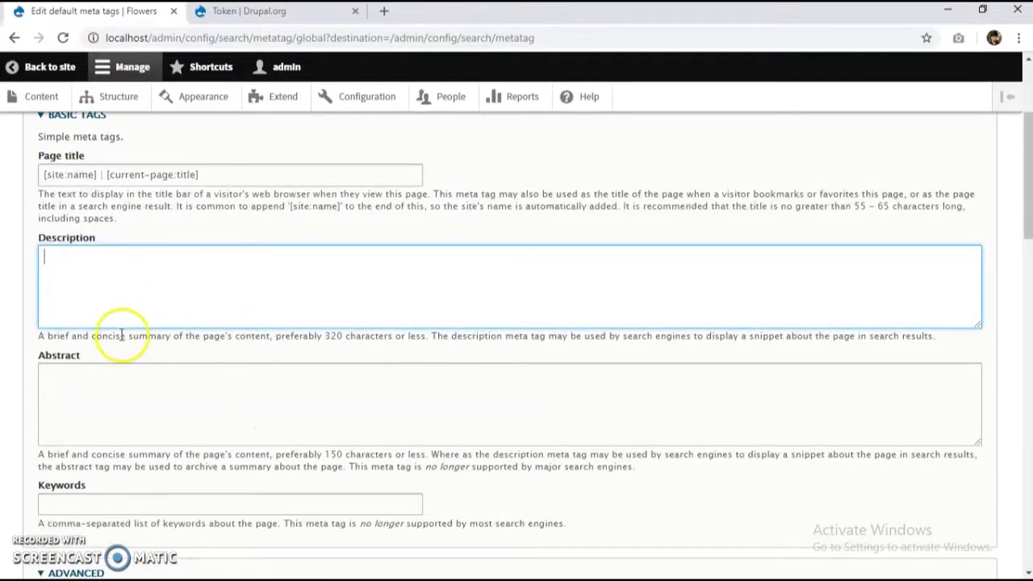
pyautogui.scroll(1, 125, 272)
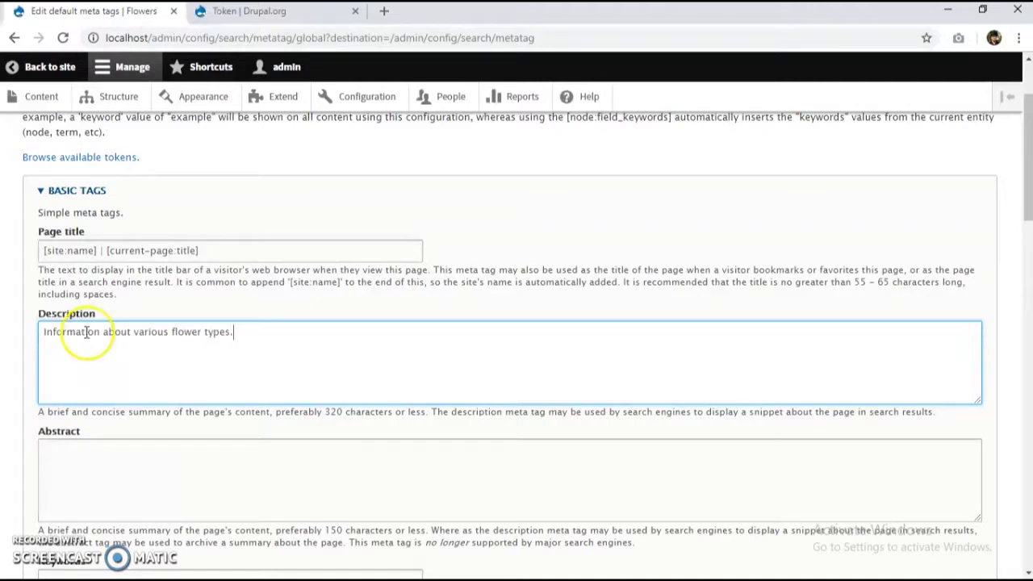
pyautogui.scroll(-3, 87, 332)
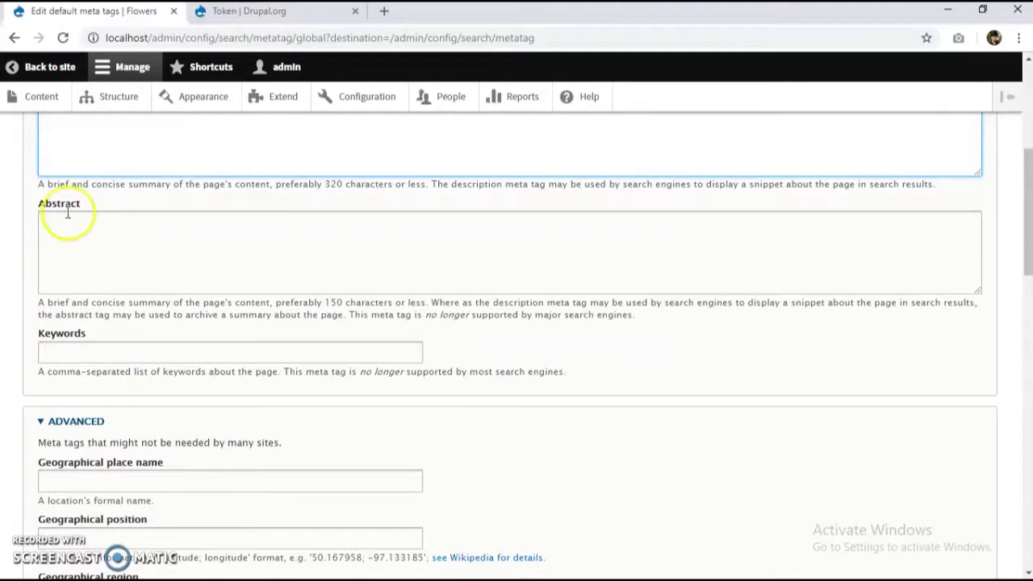
pyautogui.scroll(2, 48, 277)
pyautogui.scroll(-3, 24, 365)
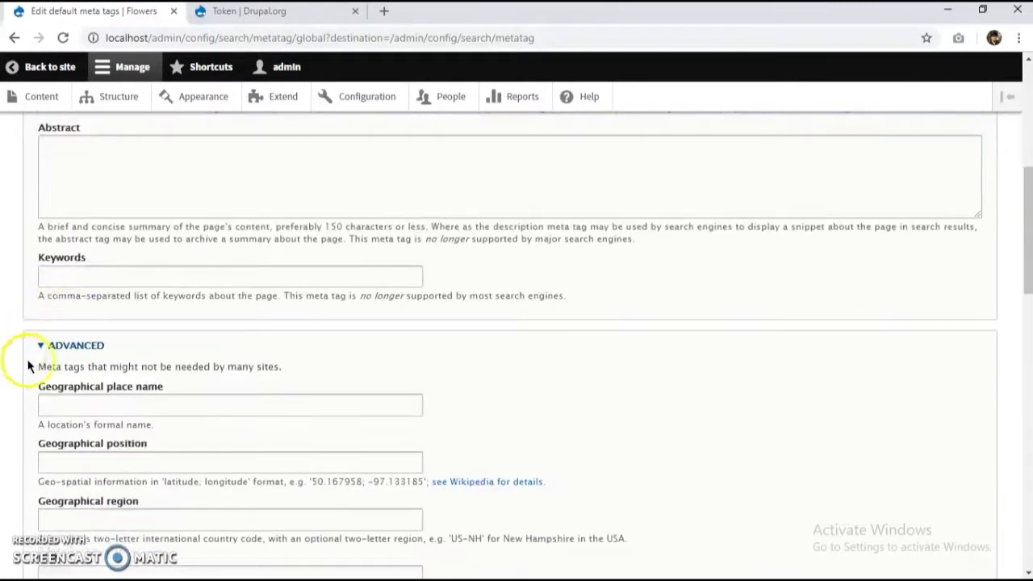
# Enter 'flowers, flower types' in the Global Keywords field.
pyautogui.click(74, 278)
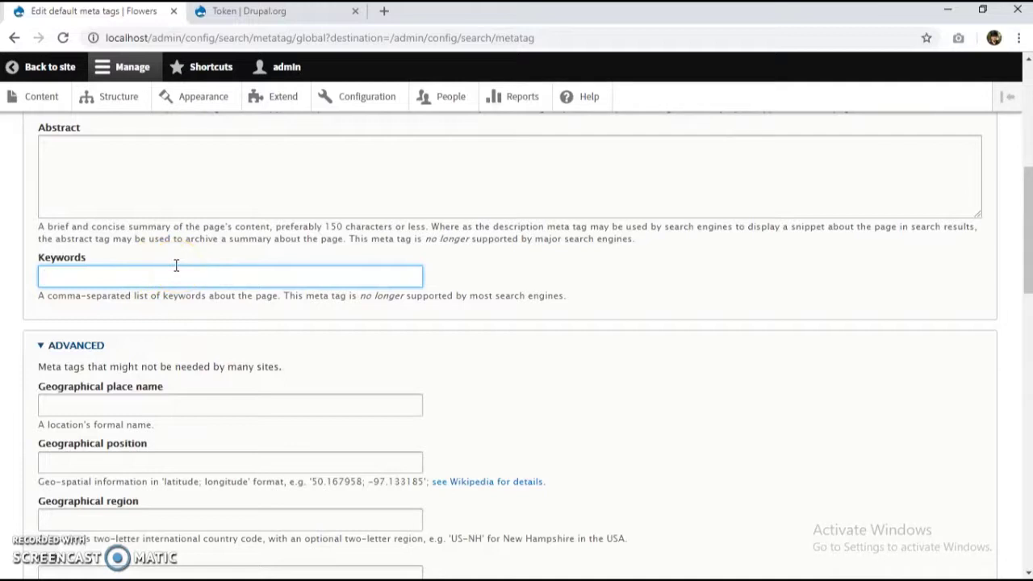
pyautogui.write('owers, flower types')
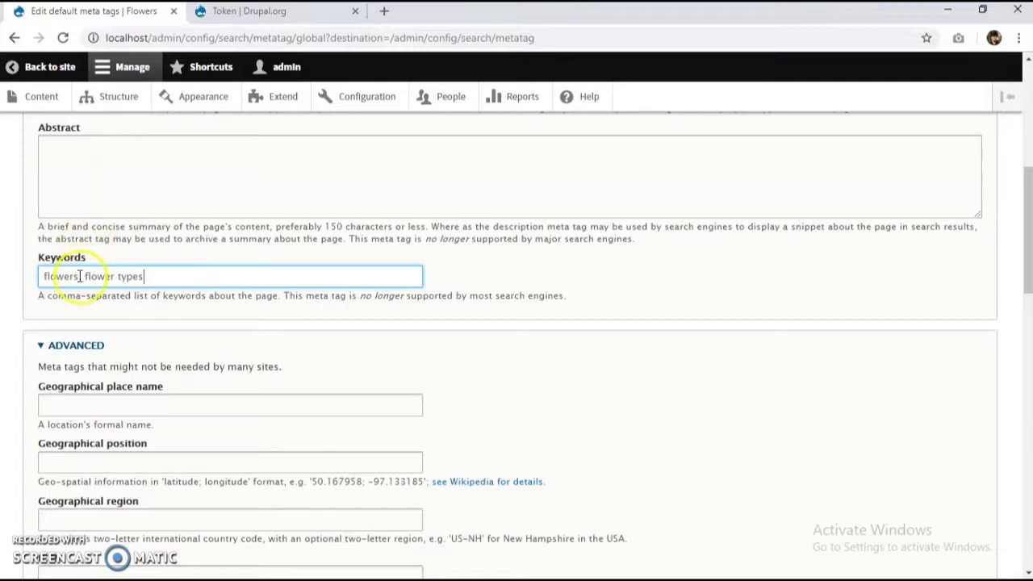
pyautogui.scroll(-2, 56, 361)
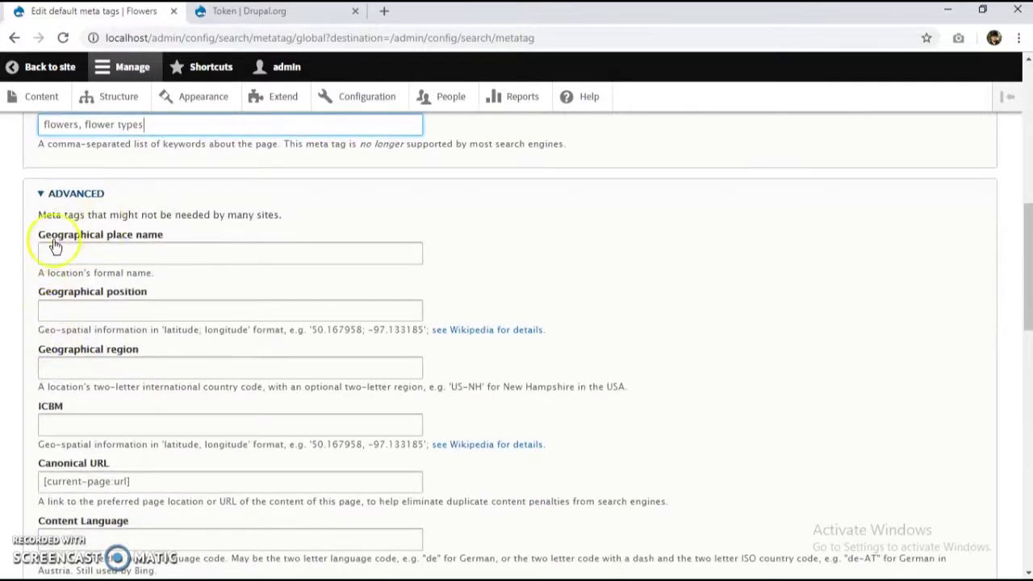
pyautogui.scroll(1, 81, 250)
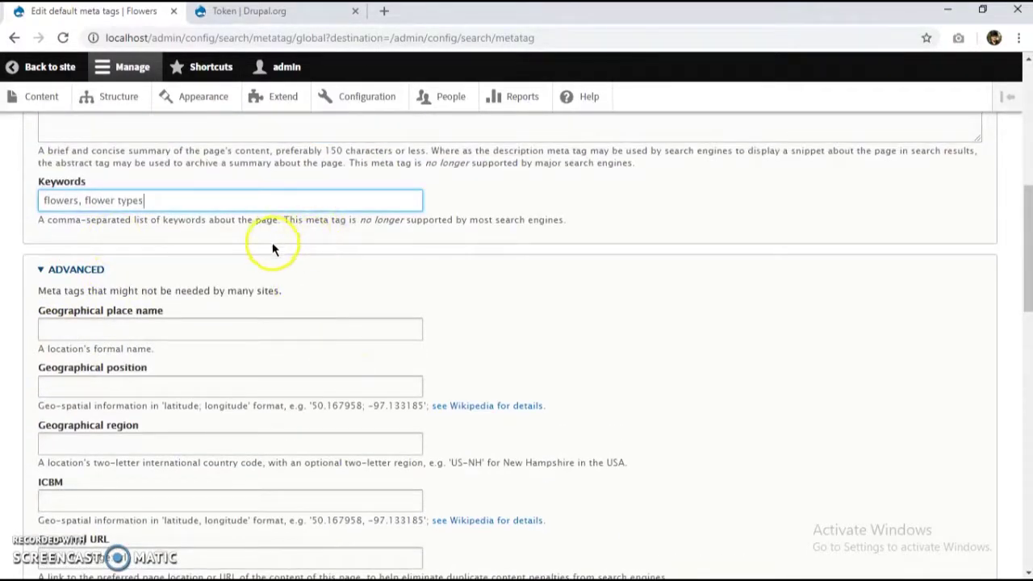
pyautogui.moveTo(570, 224); pyautogui.dragTo(108, 225)
pyautogui.click(111, 226)
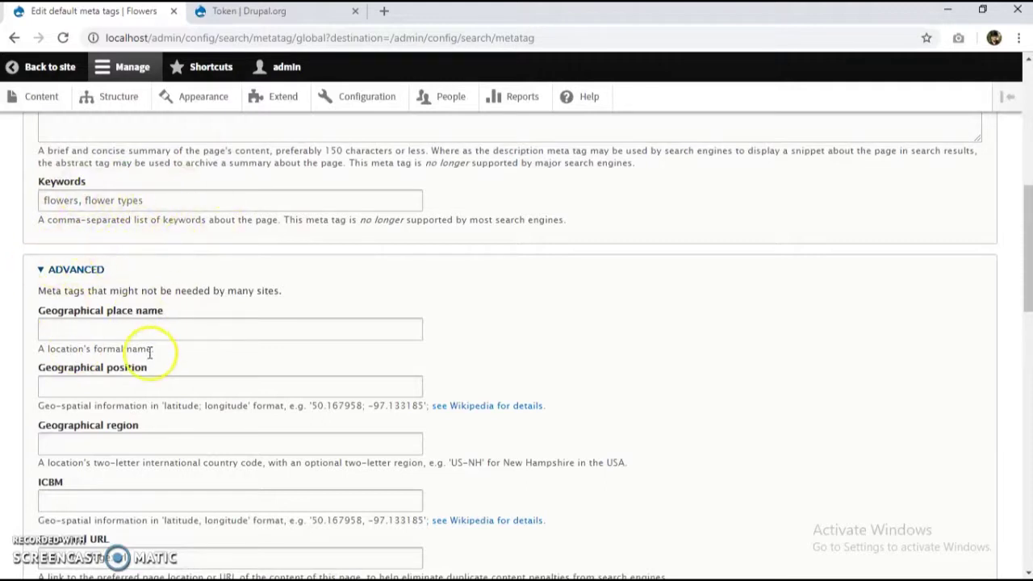
# Expand the Open Graph section of the Global meta tag defaults.
pyautogui.scroll(-2, 90, 280)
pyautogui.scroll(-6, 89, 284)
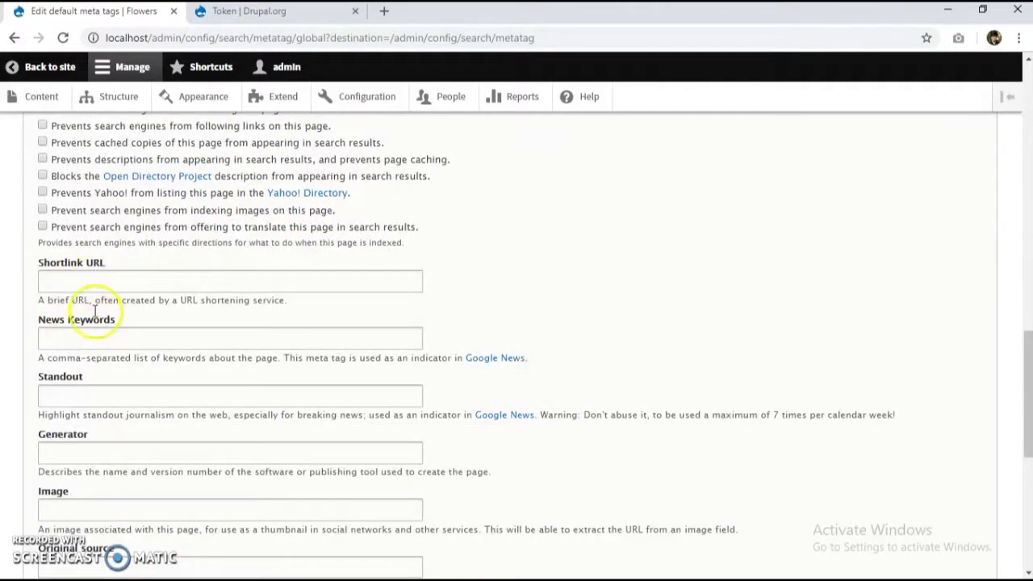
pyautogui.scroll(1, 96, 323)
pyautogui.scroll(-6, 88, 327)
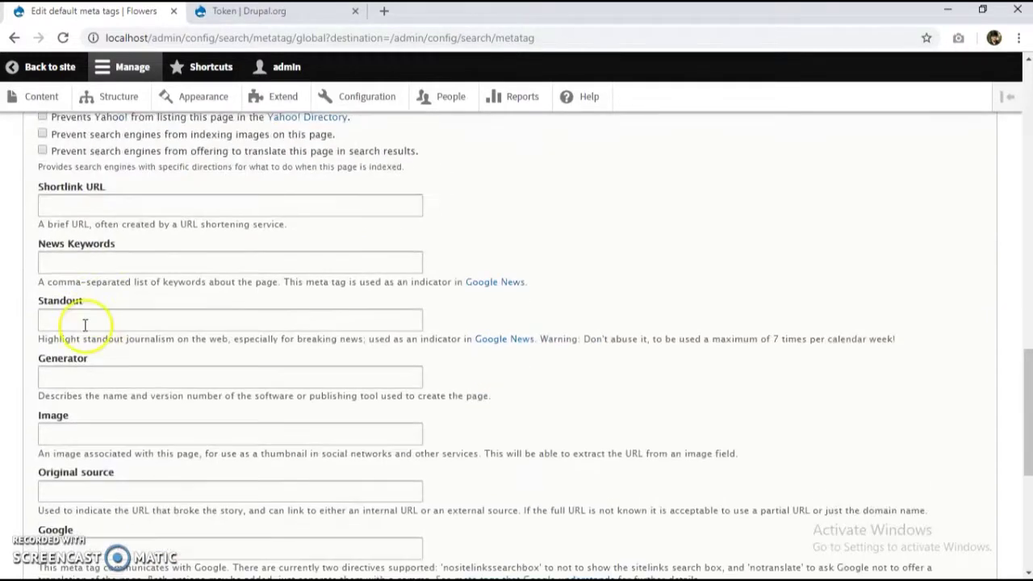
pyautogui.scroll(1, 55, 217)
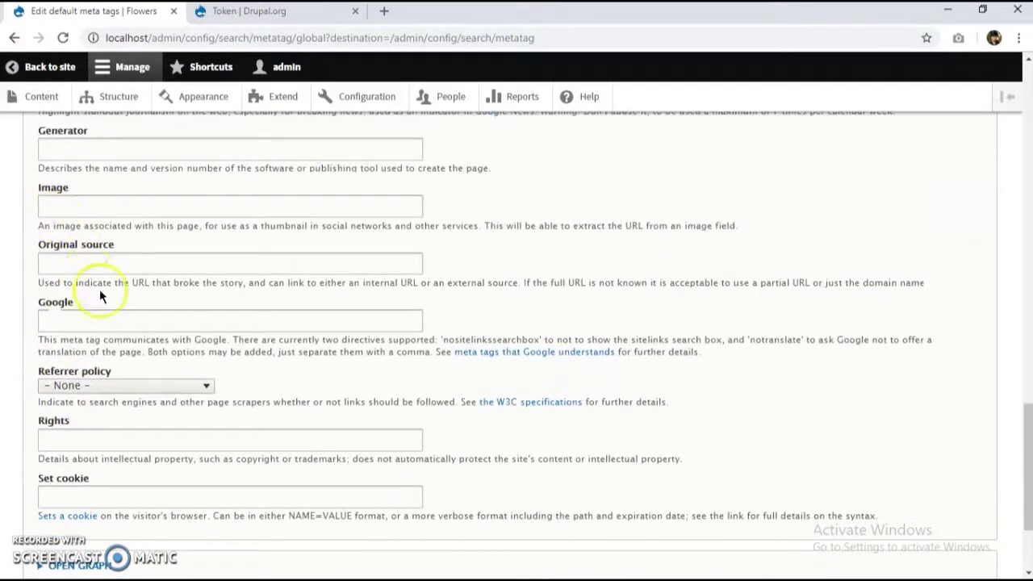
pyautogui.scroll(-2, 99, 289)
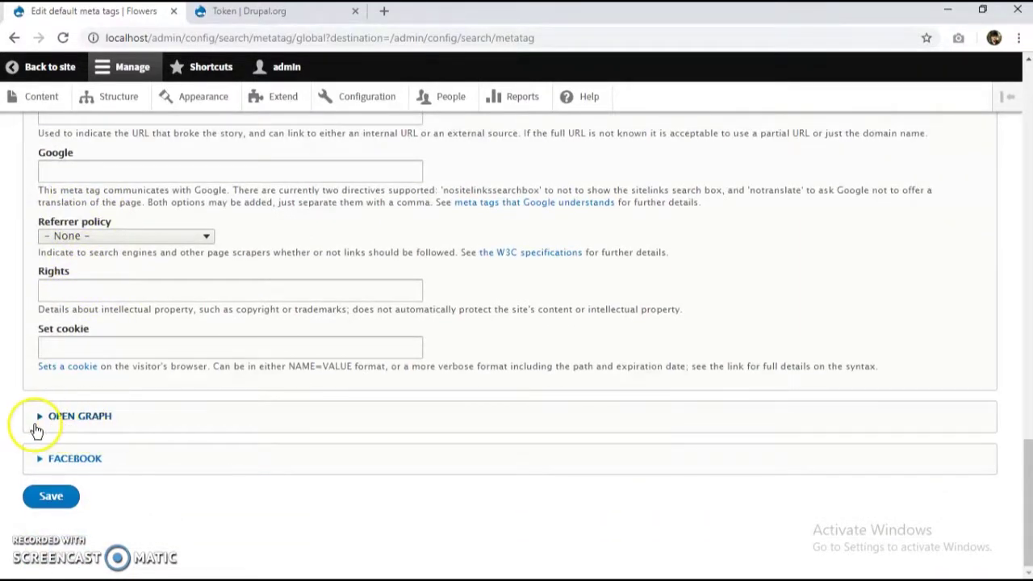
pyautogui.click(36, 419)
pyautogui.scroll(-2, 48, 282)
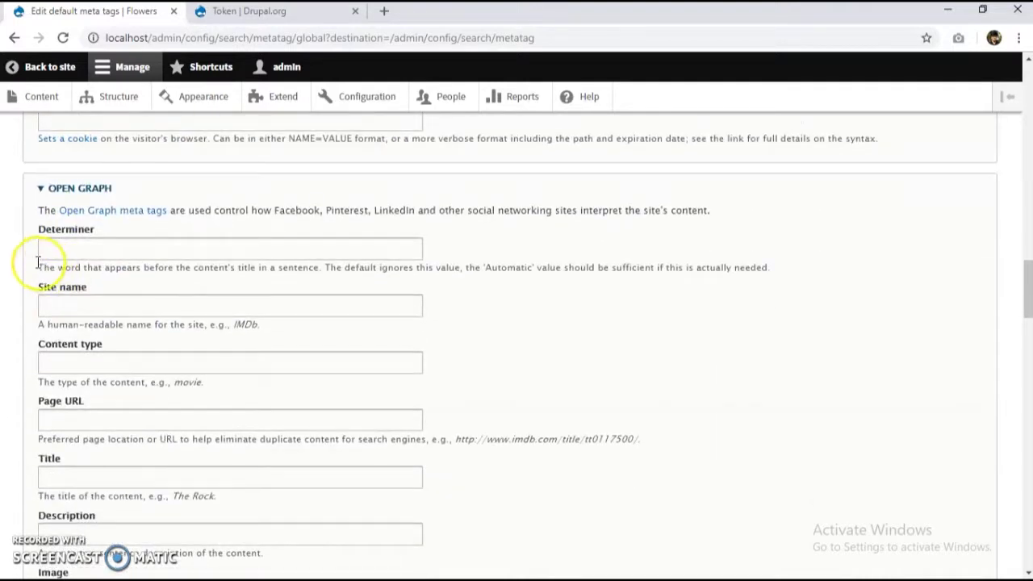
pyautogui.click(97, 247)
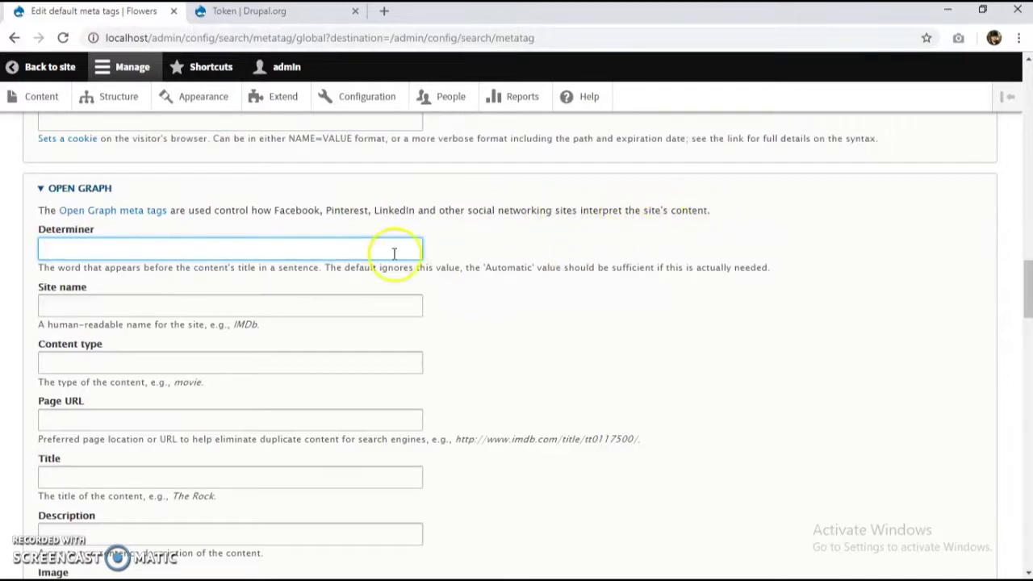
pyautogui.scroll(-1, 262, 295)
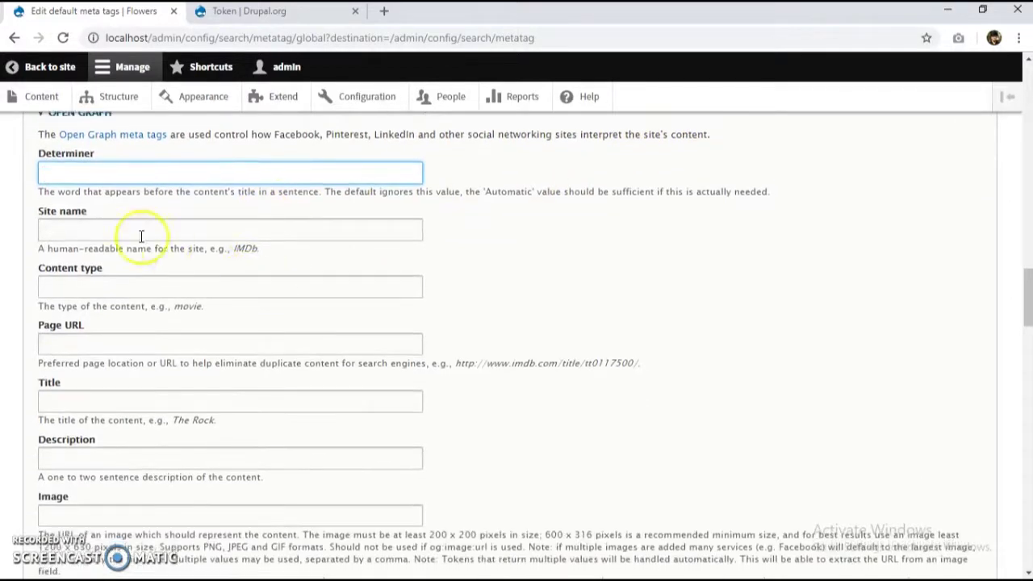
pyautogui.doubleClick(160, 194)
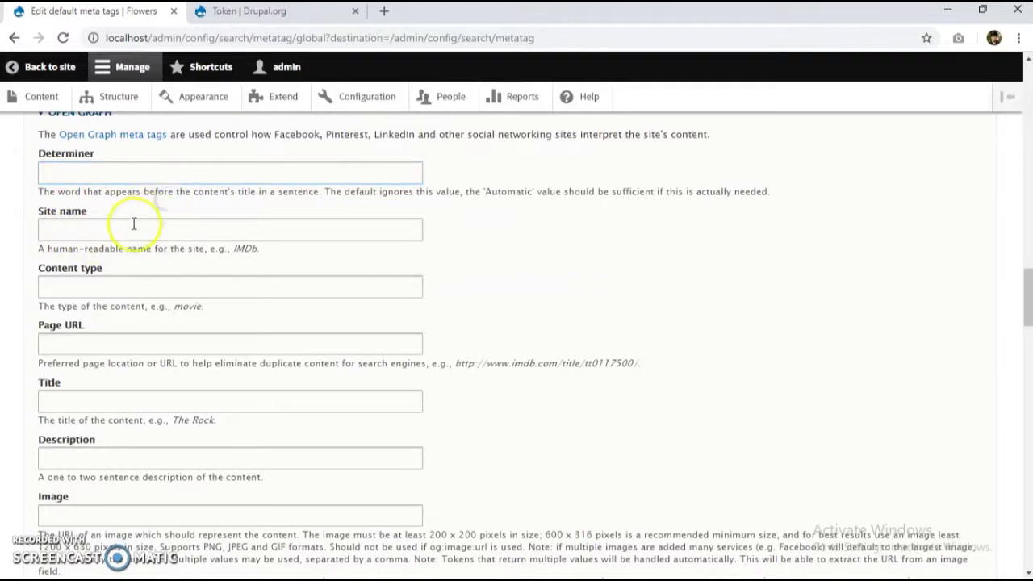
# Set Open Graph Site name to [site:name] and Content type to 'Flowers'.
pyautogui.click(134, 225)
pyautogui.click(93, 264)
pyautogui.scroll(-1, 97, 249)
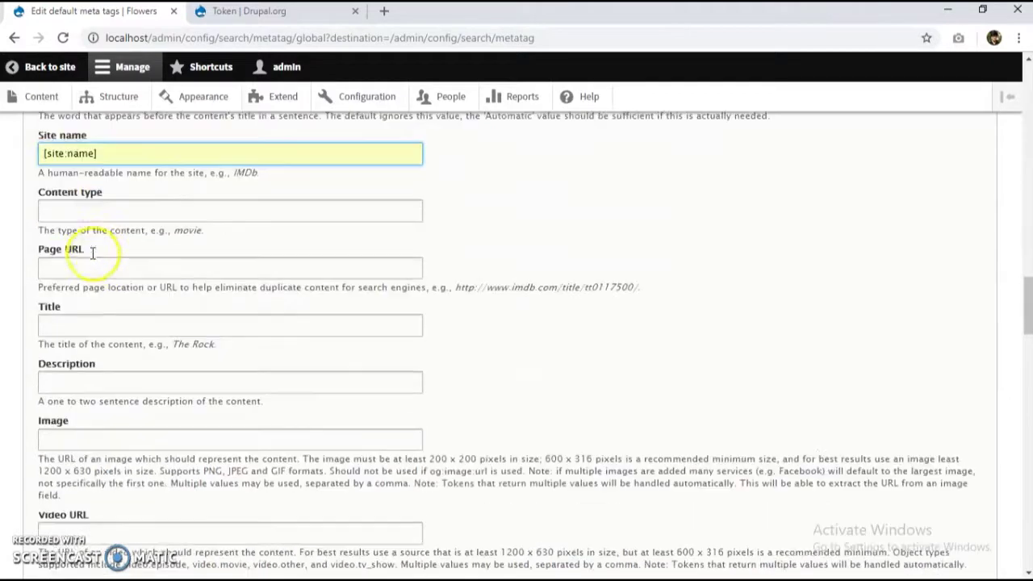
pyautogui.click(186, 237)
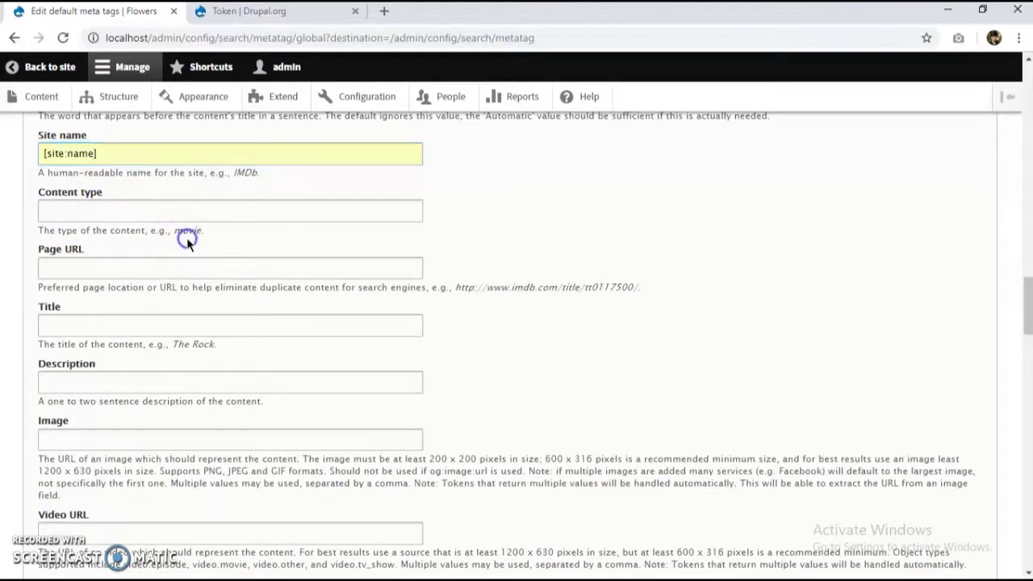
pyautogui.click(190, 218)
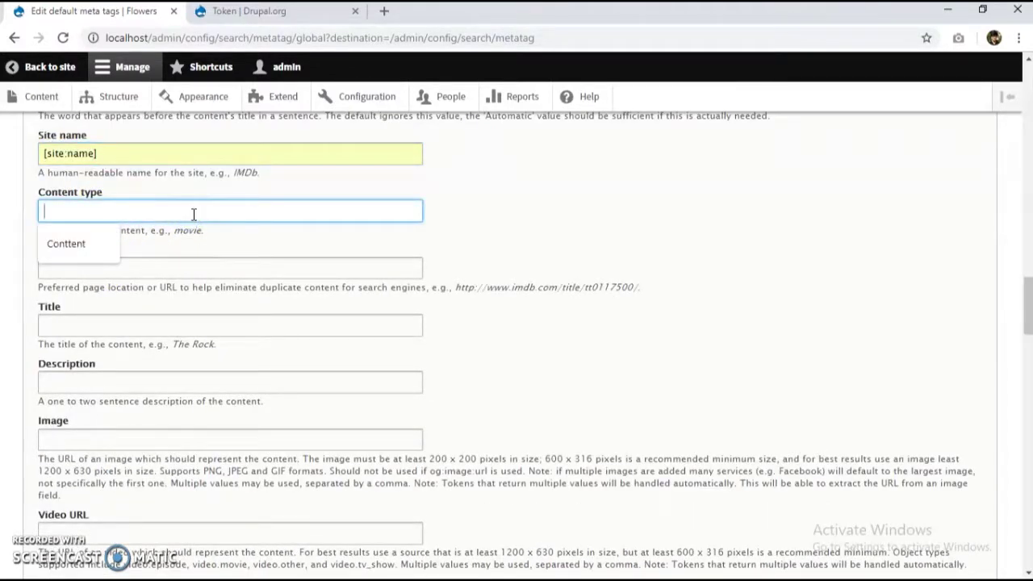
pyautogui.write('Flowers')
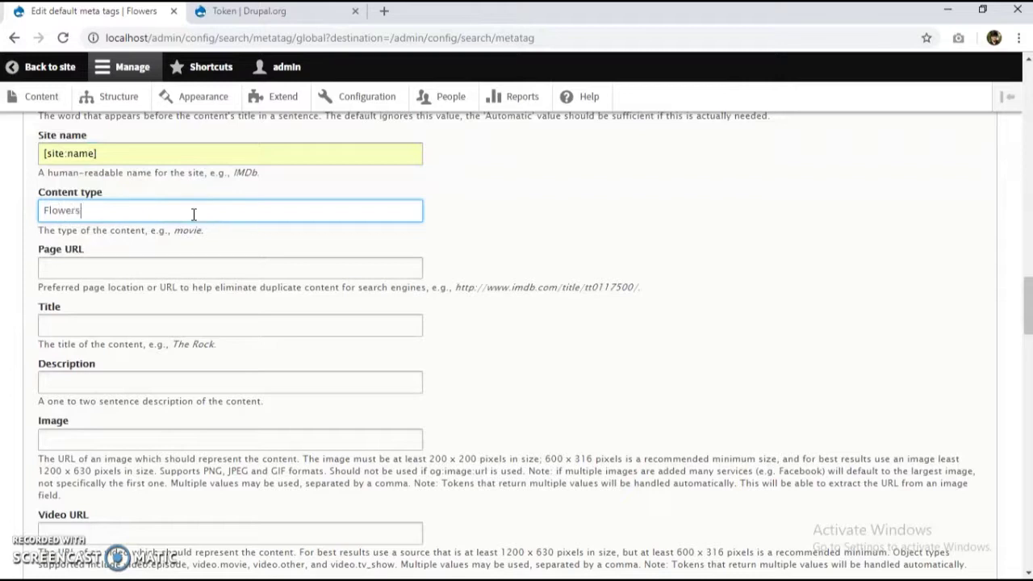
pyautogui.click(158, 273)
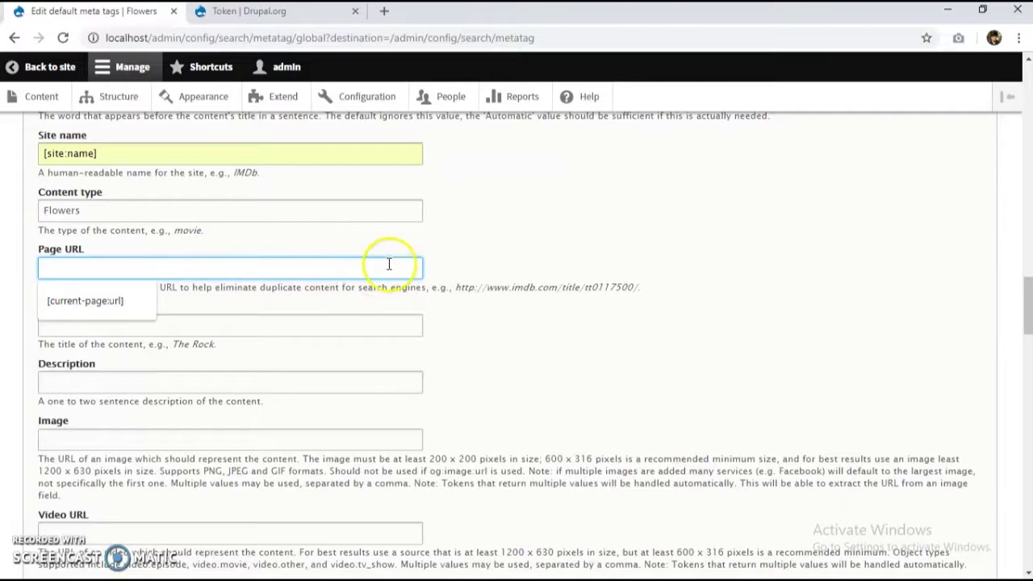
pyautogui.scroll(5, 428, 397)
pyautogui.scroll(-10, 430, 397)
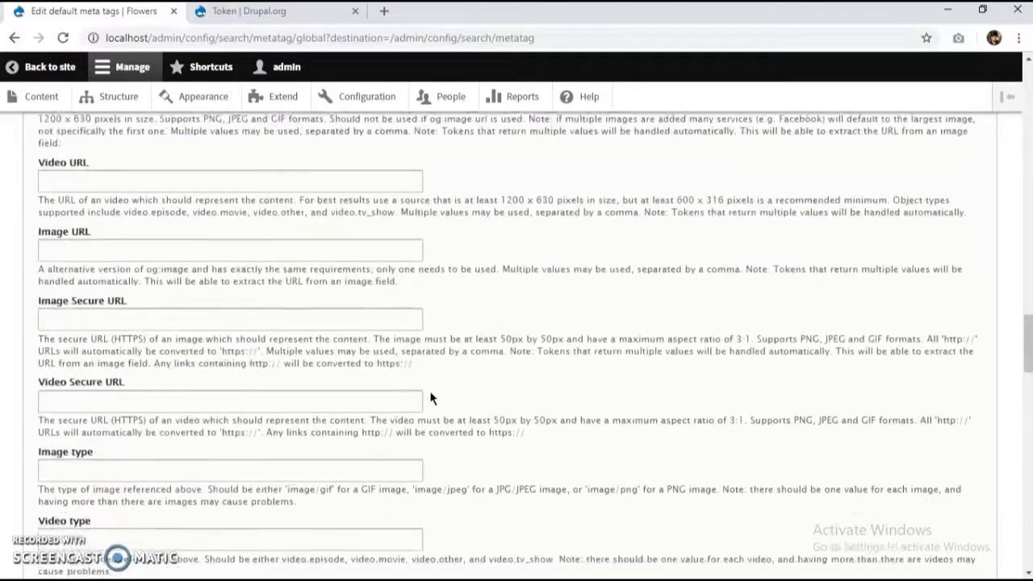
# Reopen the Available tokens list and move it beside the Open Graph fields.
pyautogui.scroll(-10, 430, 398)
pyautogui.scroll(15, 430, 397)
pyautogui.scroll(15, 430, 398)
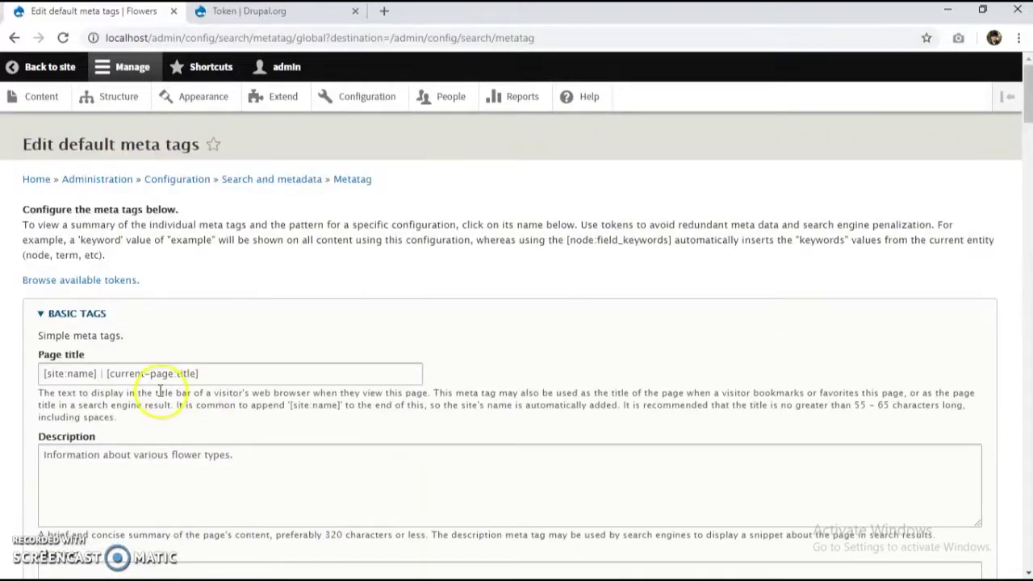
pyautogui.scroll(-14, 294, 397)
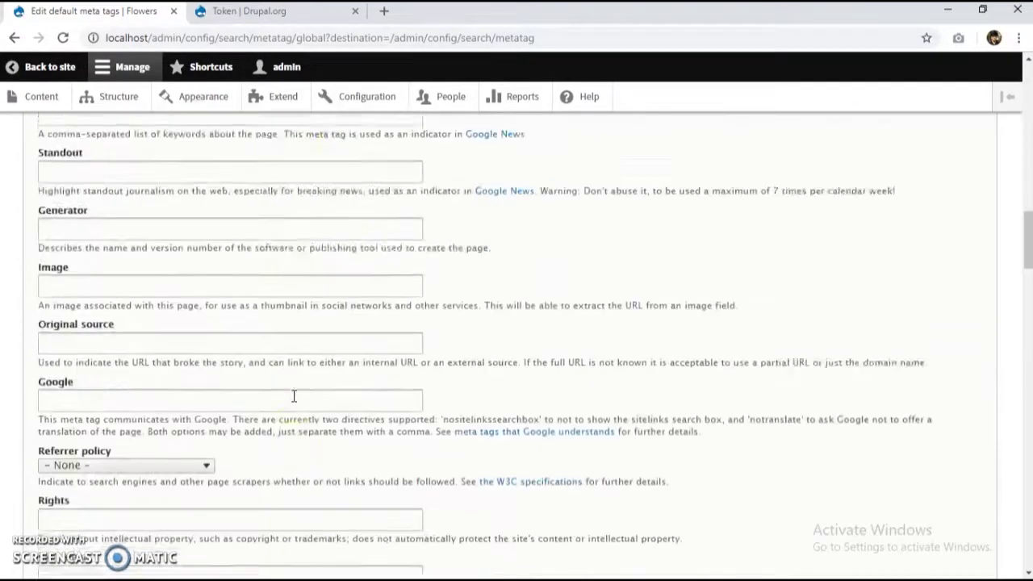
pyautogui.scroll(-3, 294, 395)
pyautogui.scroll(1, 561, 337)
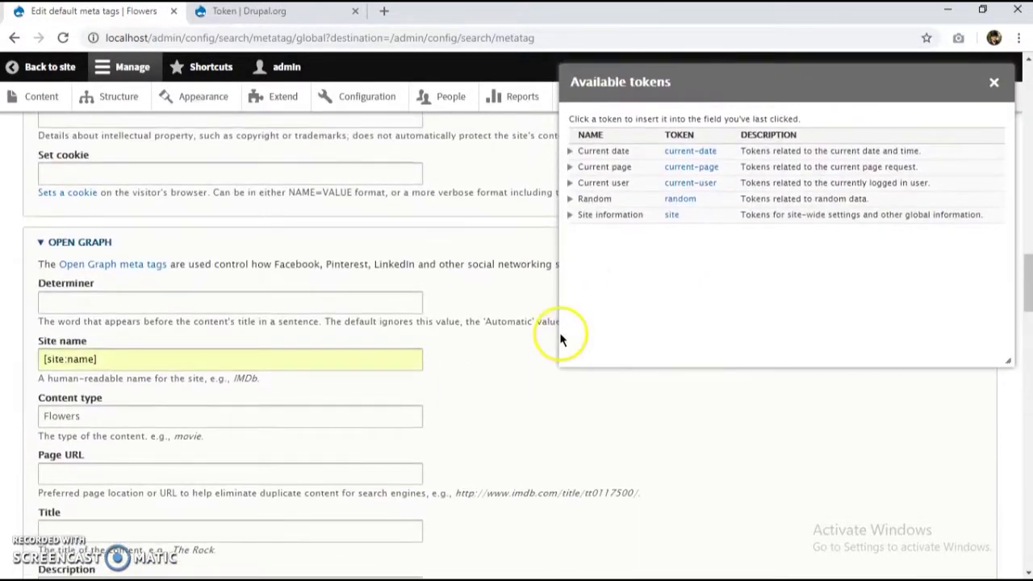
pyautogui.moveTo(648, 139); pyautogui.dragTo(575, 399)
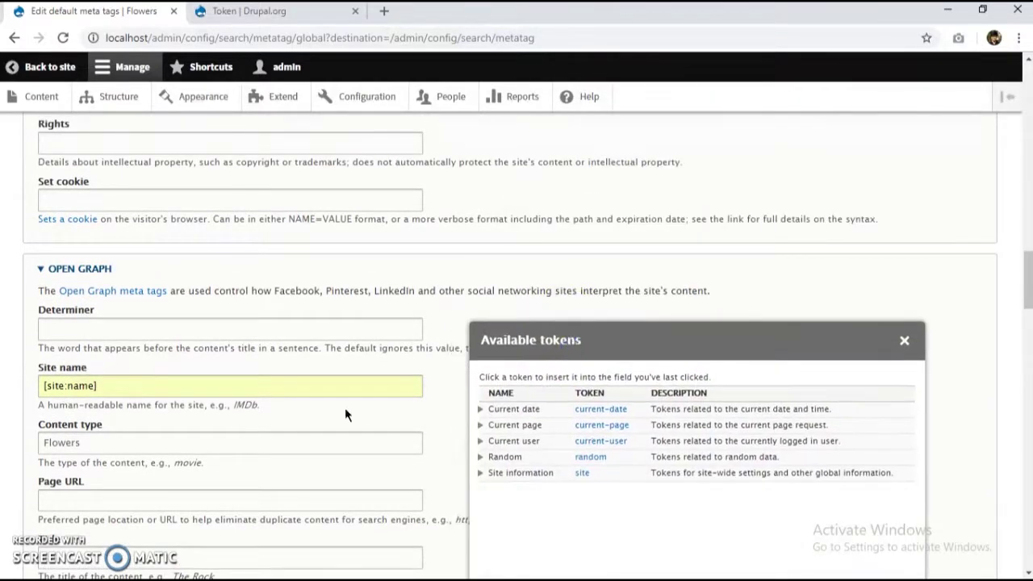
pyautogui.scroll(-3, 257, 387)
pyautogui.scroll(1, 257, 387)
# Fill the Open Graph Page URL with a single [current-page:url] token.
pyautogui.click(207, 277)
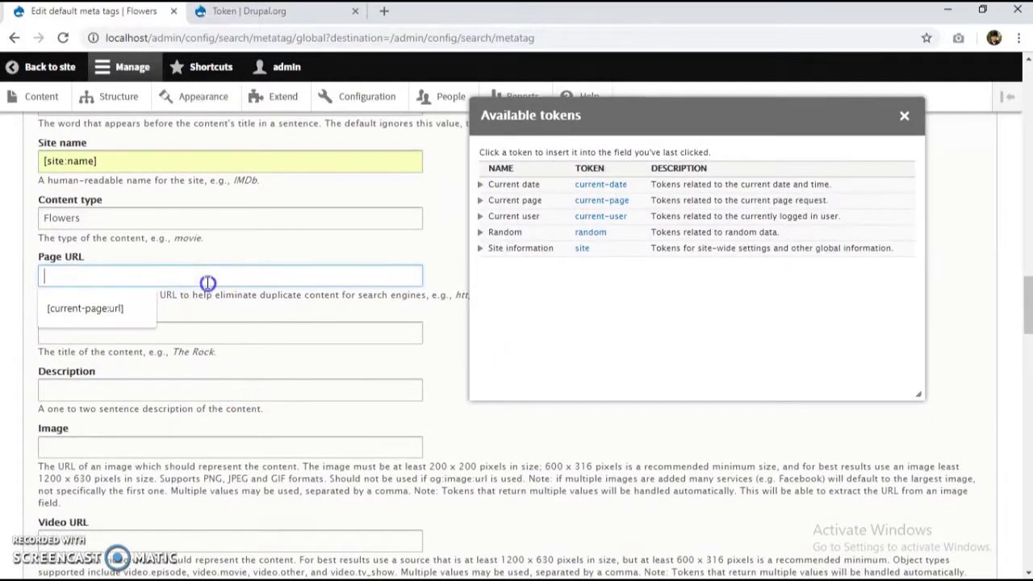
pyautogui.click(507, 249)
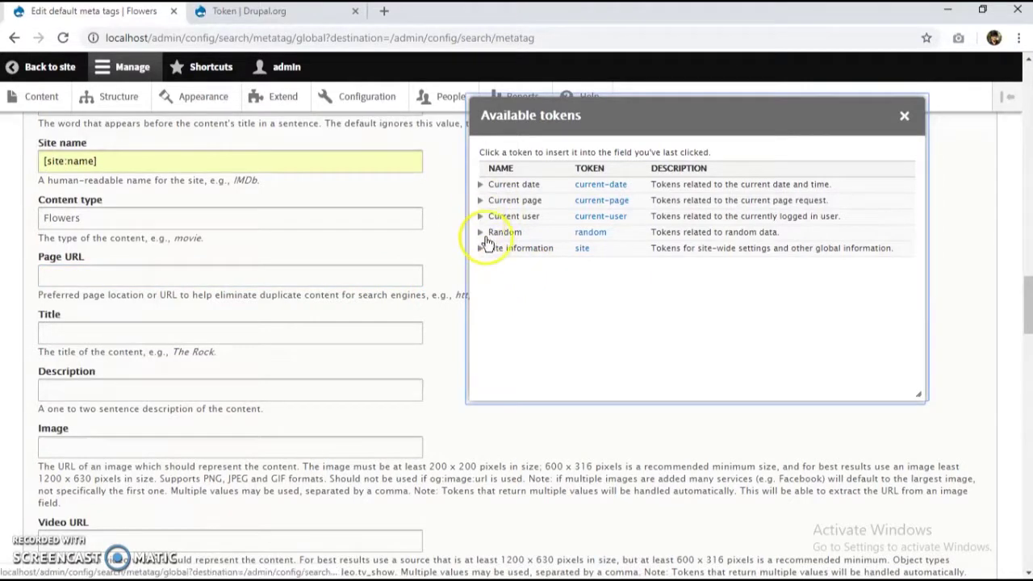
pyautogui.click(483, 250)
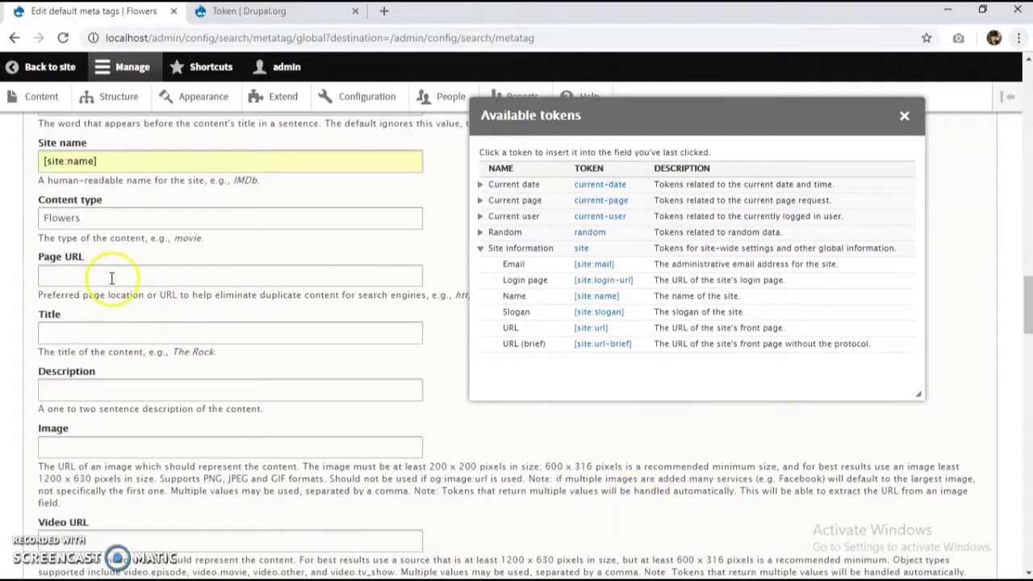
pyautogui.click(139, 274)
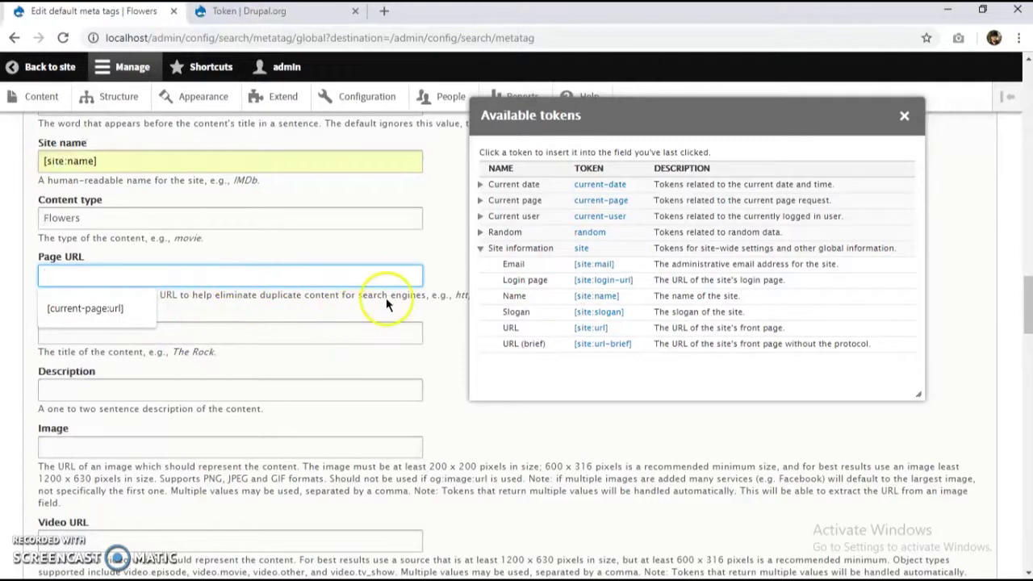
pyautogui.click(128, 313)
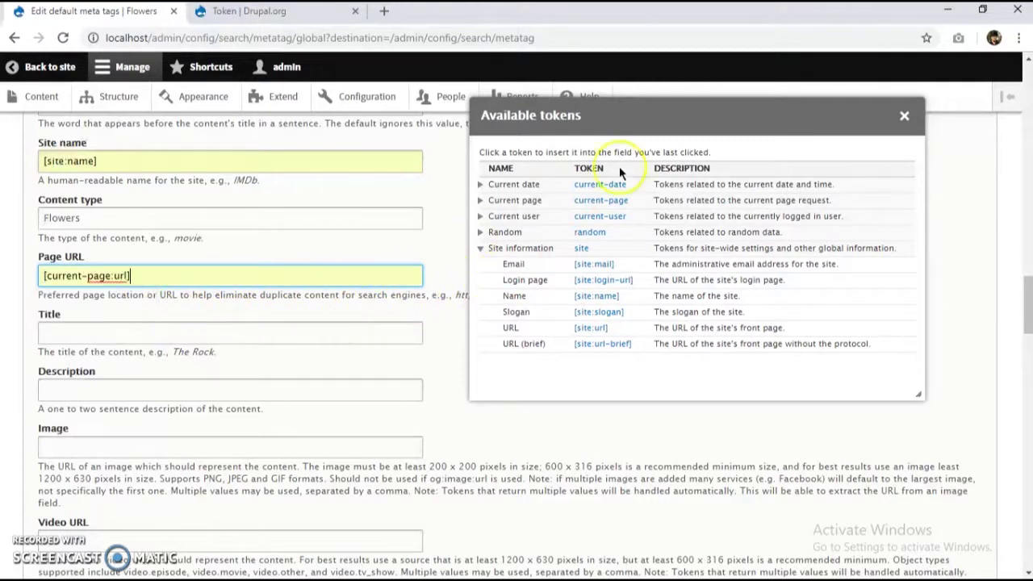
pyautogui.click(482, 201)
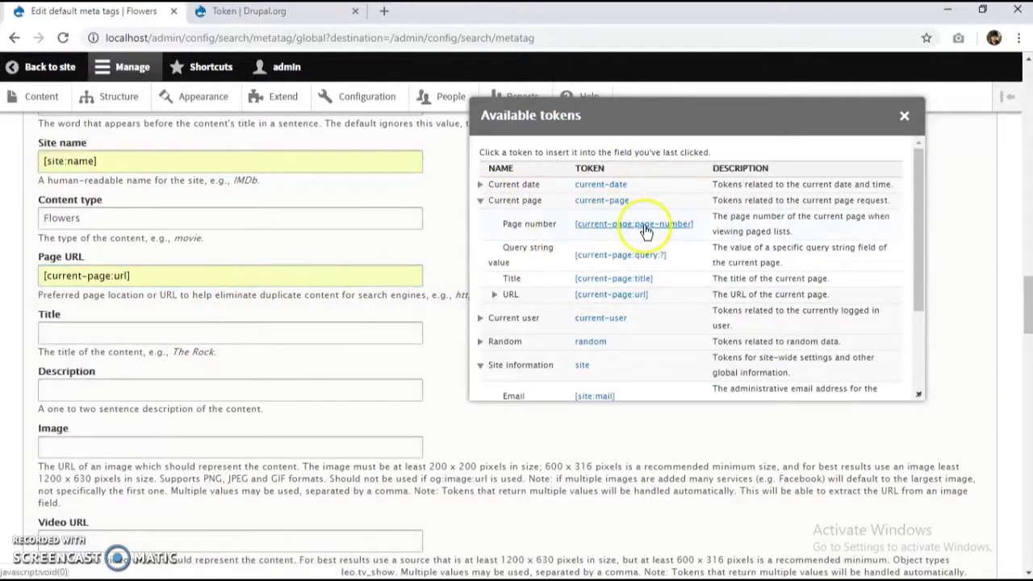
pyautogui.click(629, 300)
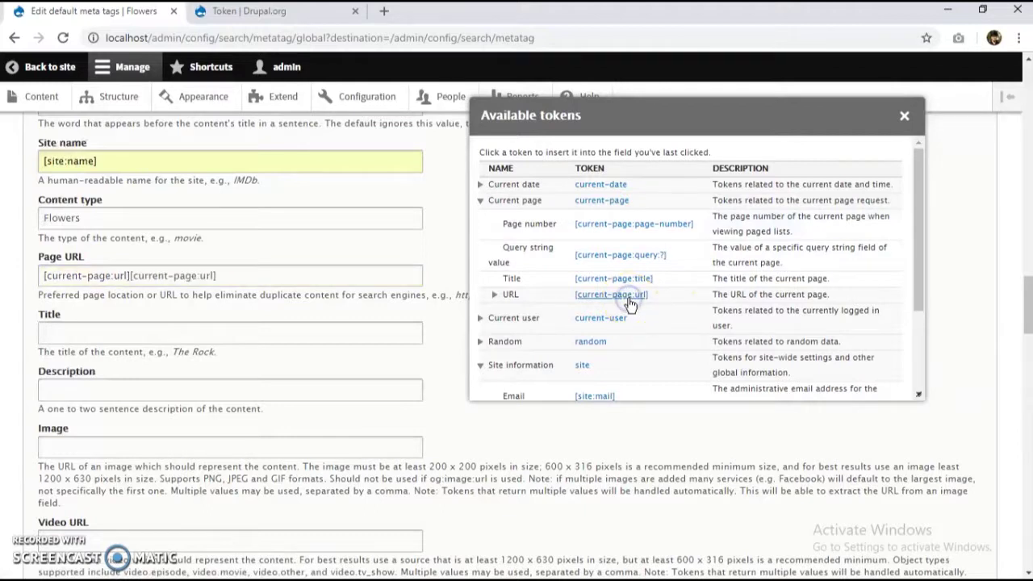
pyautogui.moveTo(131, 275); pyautogui.dragTo(44, 277)
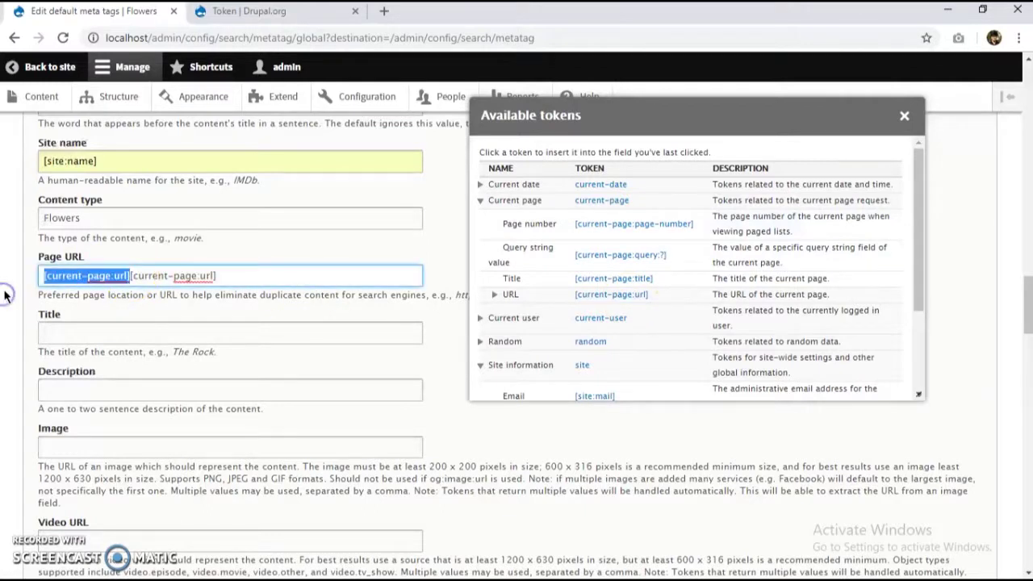
pyautogui.press('BackSpace')
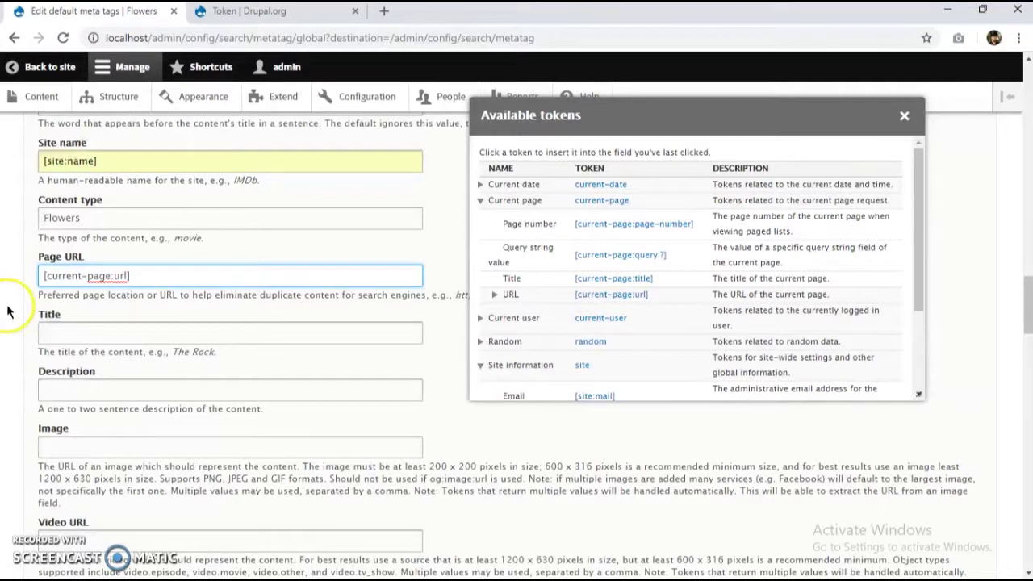
# Set the Open Graph Title to [current-page:title] and begin the Description.
pyautogui.click(141, 328)
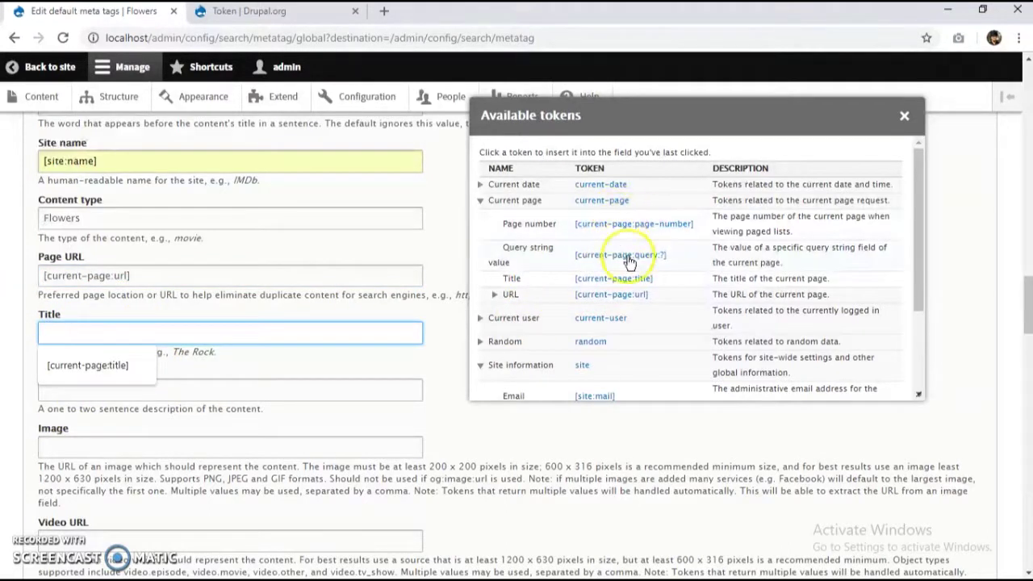
pyautogui.click(623, 279)
pyautogui.scroll(-1, 283, 405)
pyautogui.click(258, 316)
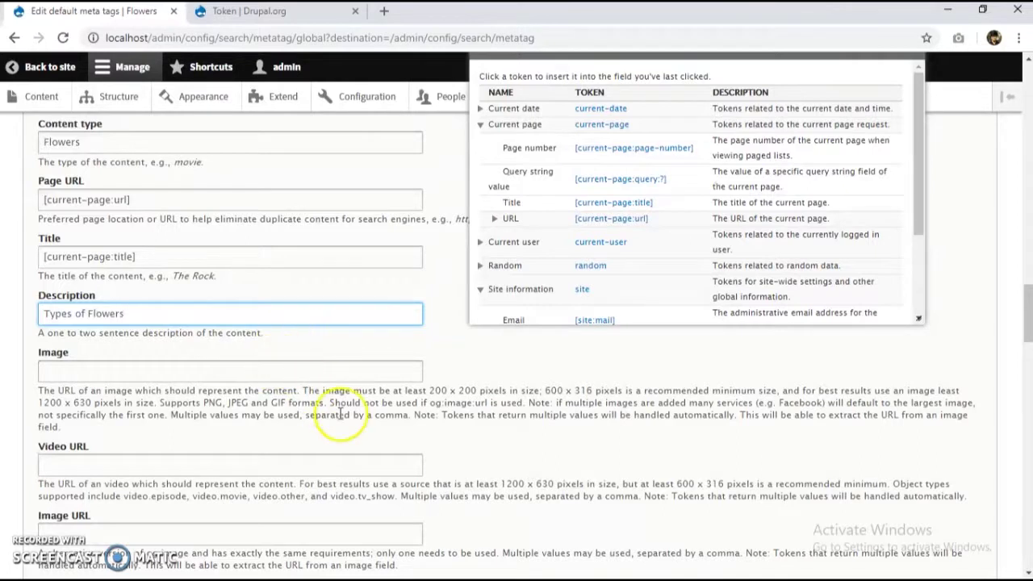
# Select and work in the Open Graph Image value field on the defaults form.
pyautogui.scroll(-2, 202, 436)
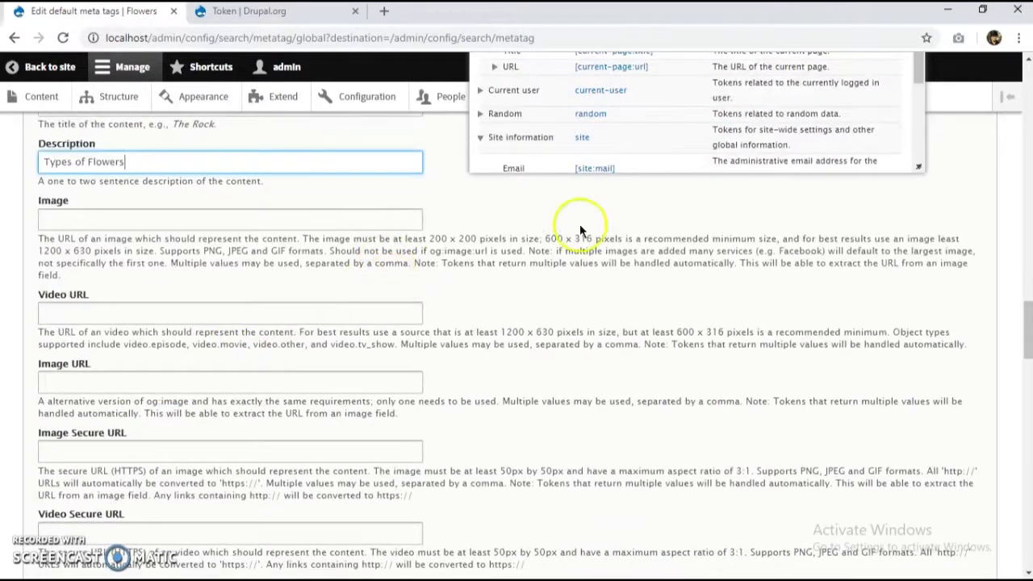
pyautogui.tripleClick(478, 264)
pyautogui.click(668, 263)
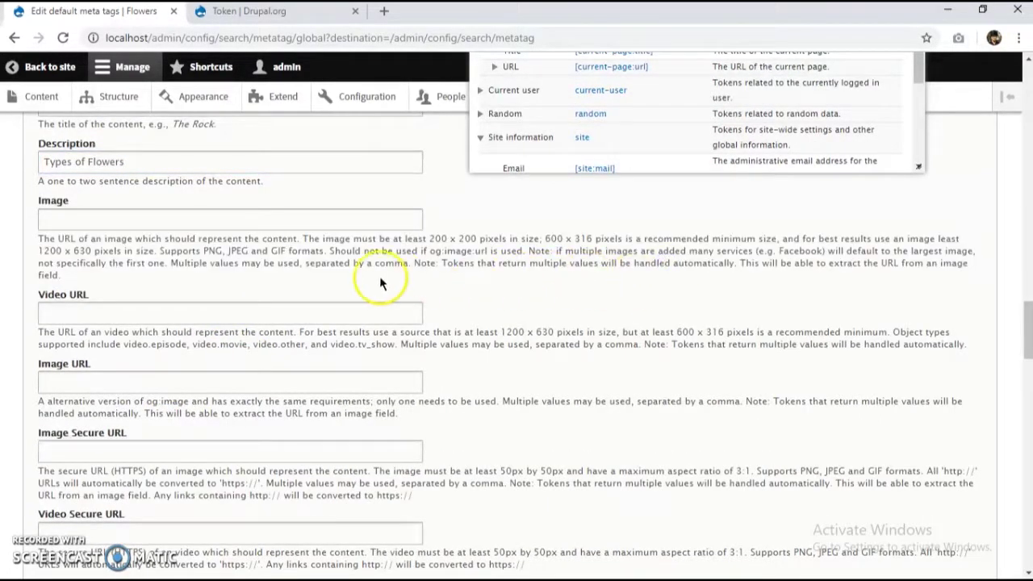
pyautogui.scroll(2, 379, 276)
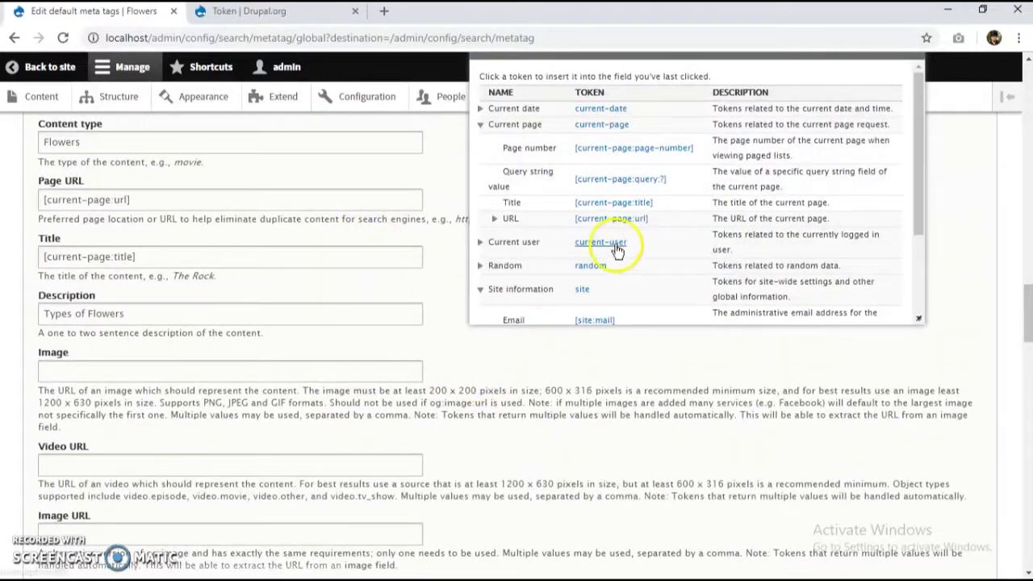
pyautogui.scroll(-4, 614, 250)
pyautogui.click(178, 292)
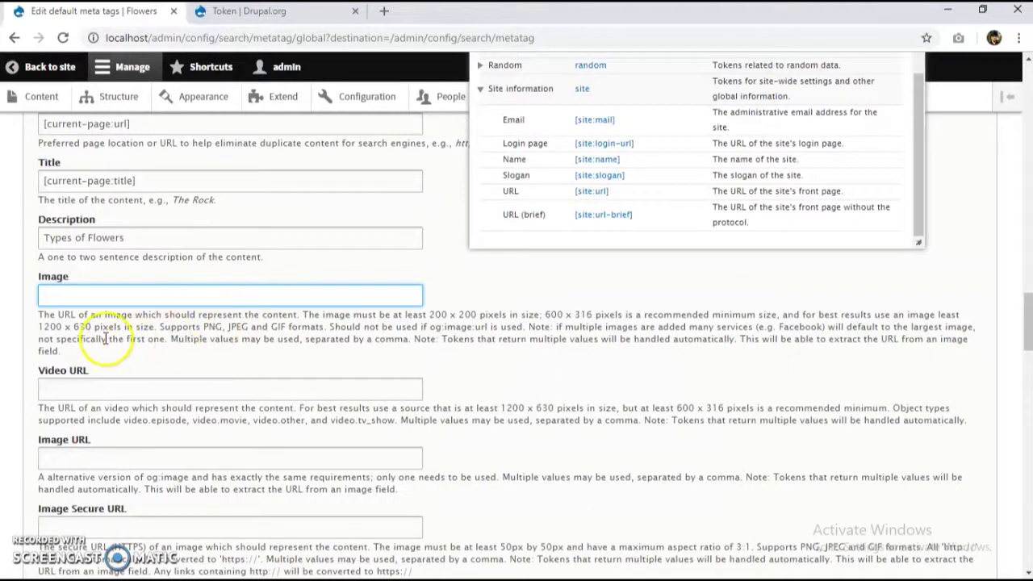
pyautogui.tripleClick(611, 350)
pyautogui.click(542, 307)
pyautogui.tripleClick(699, 333)
pyautogui.click(700, 333)
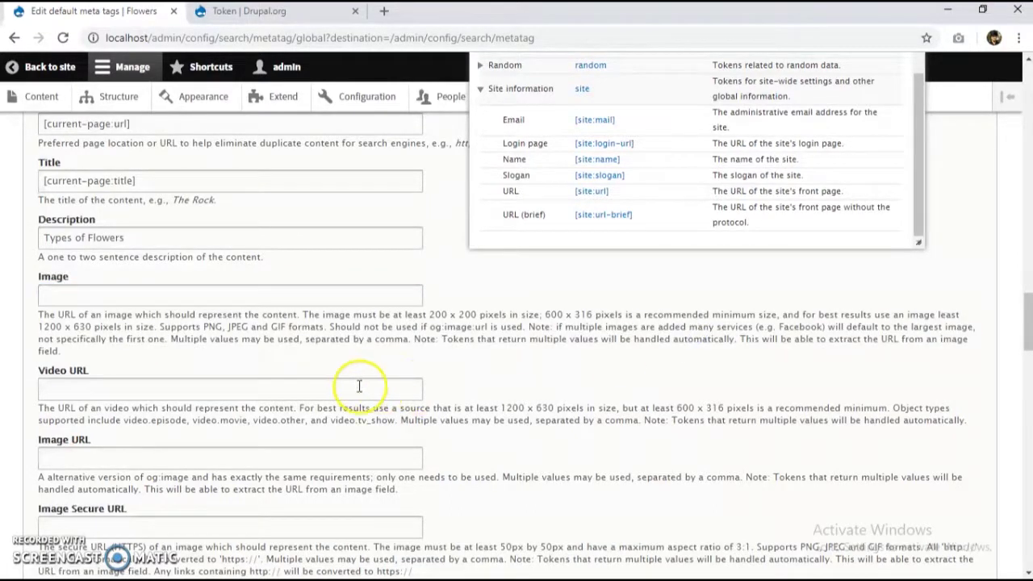
pyautogui.scroll(2, 283, 374)
# Search Google for 'flower' in a new browser tab.
pyautogui.click(378, 11)
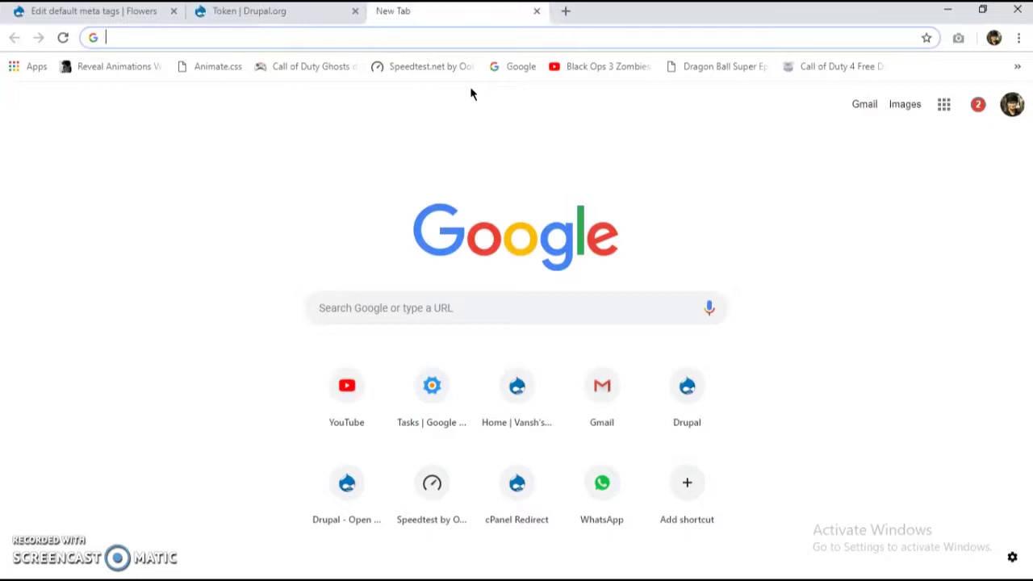
pyautogui.write('flo')
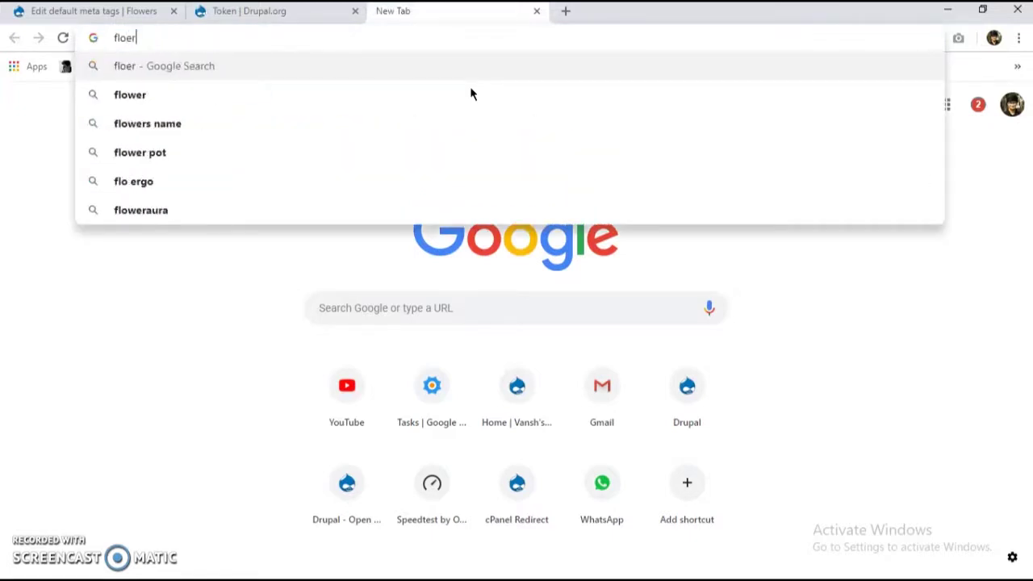
pyautogui.write('we')
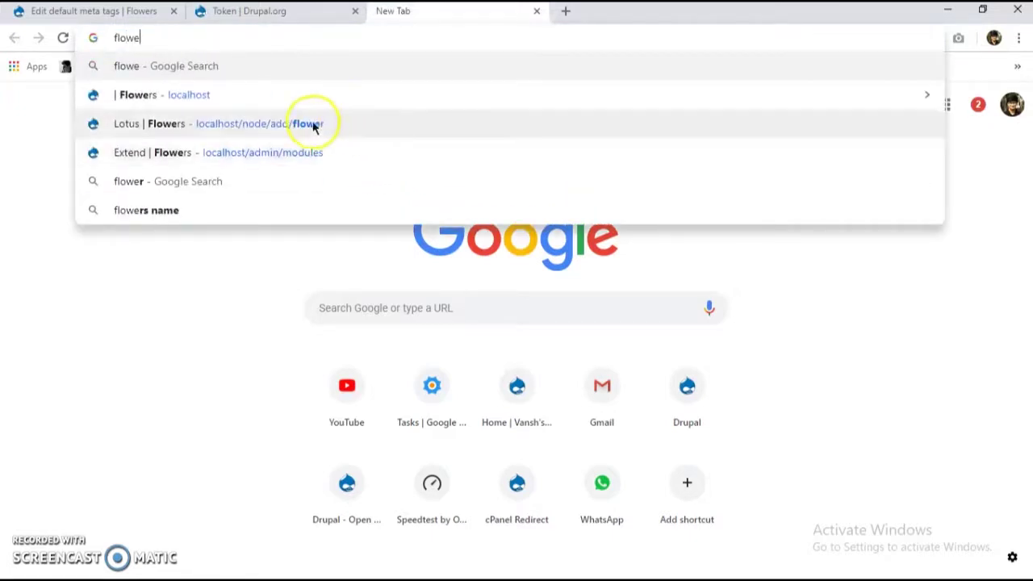
pyautogui.click(269, 184)
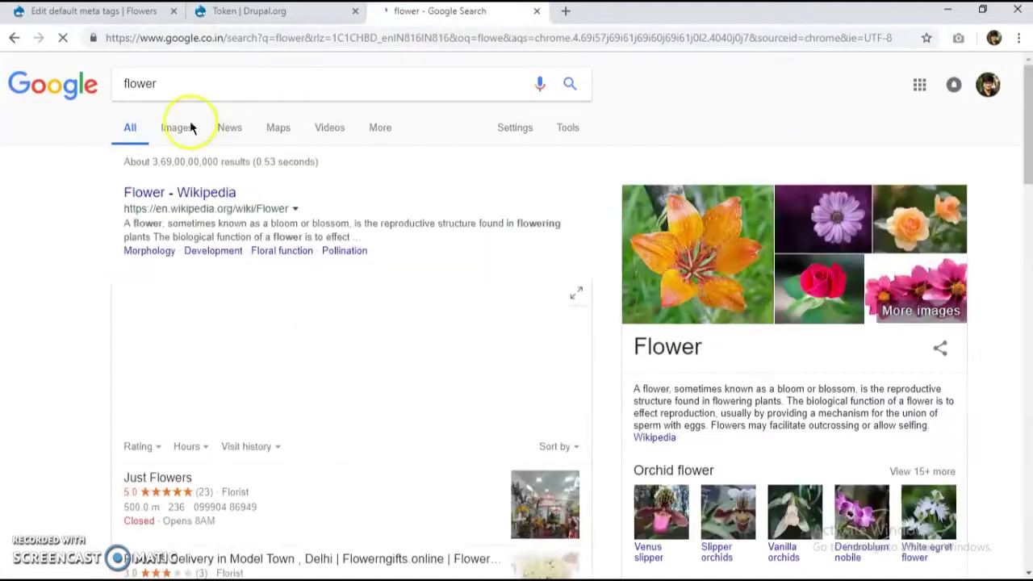
# Show Google Images results for flower and preview the Birth Month Flowers bouquet.
pyautogui.click(177, 128)
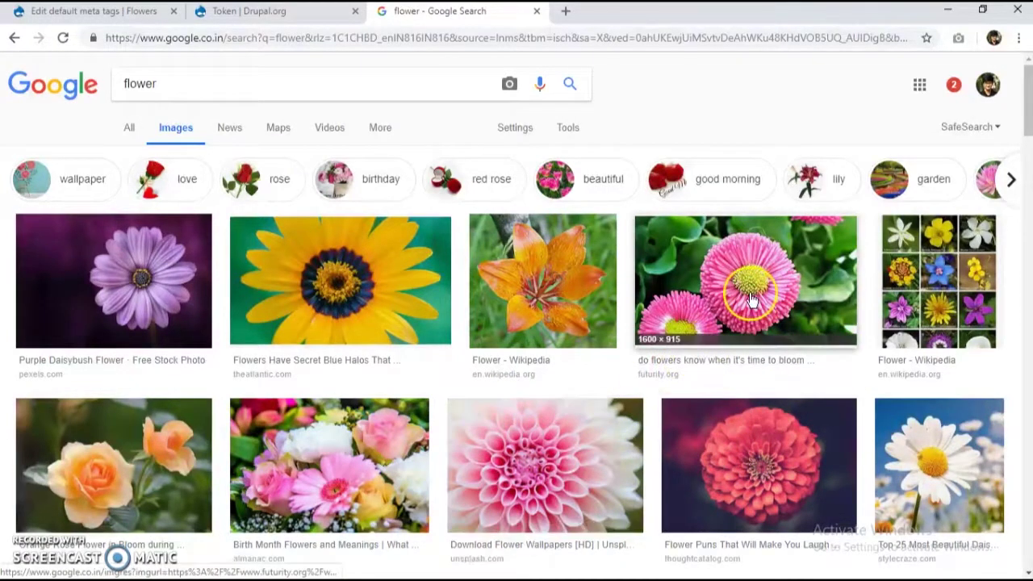
pyautogui.click(346, 307)
pyautogui.scroll(-3, 603, 376)
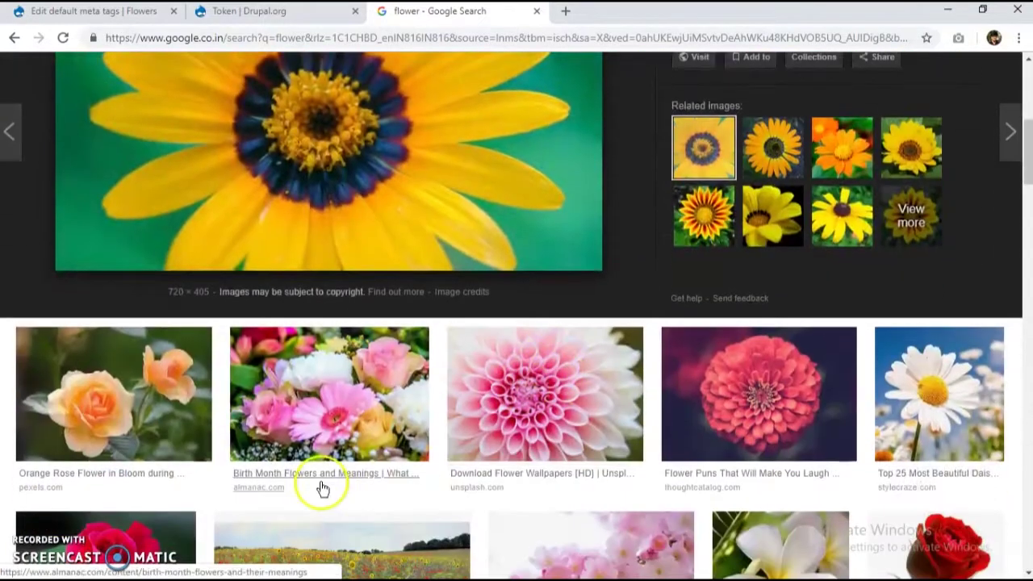
pyautogui.click(305, 381)
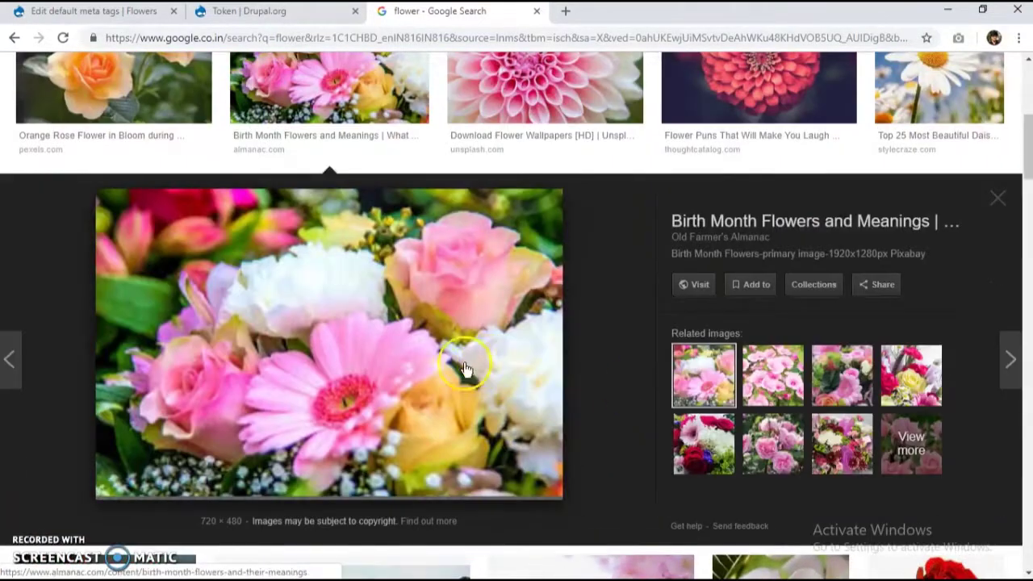
# Copy the bouquet image's web address and return to the Drupal tab.
pyautogui.rightClick(362, 352)
pyautogui.click(404, 283)
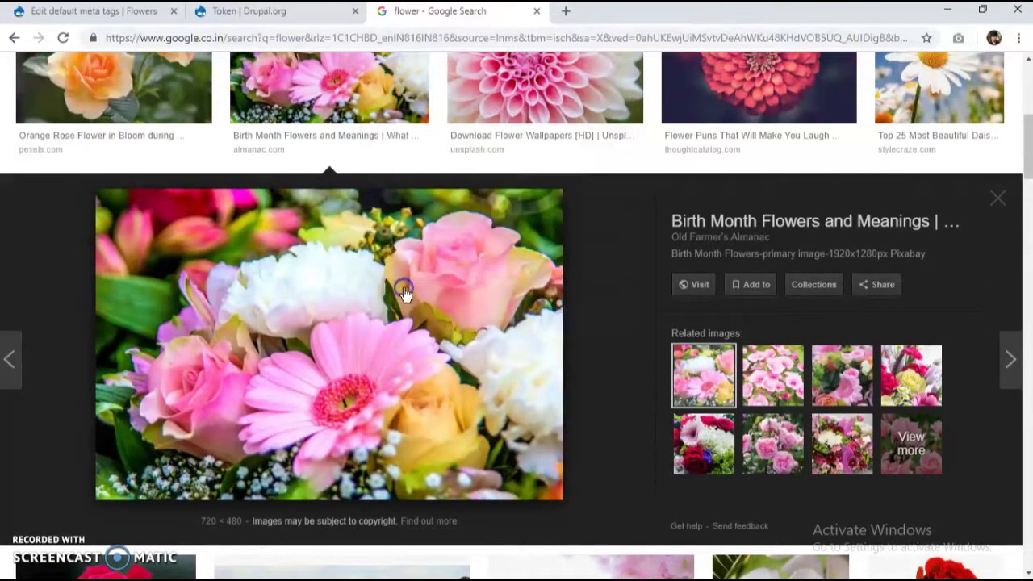
pyautogui.rightClick(378, 335)
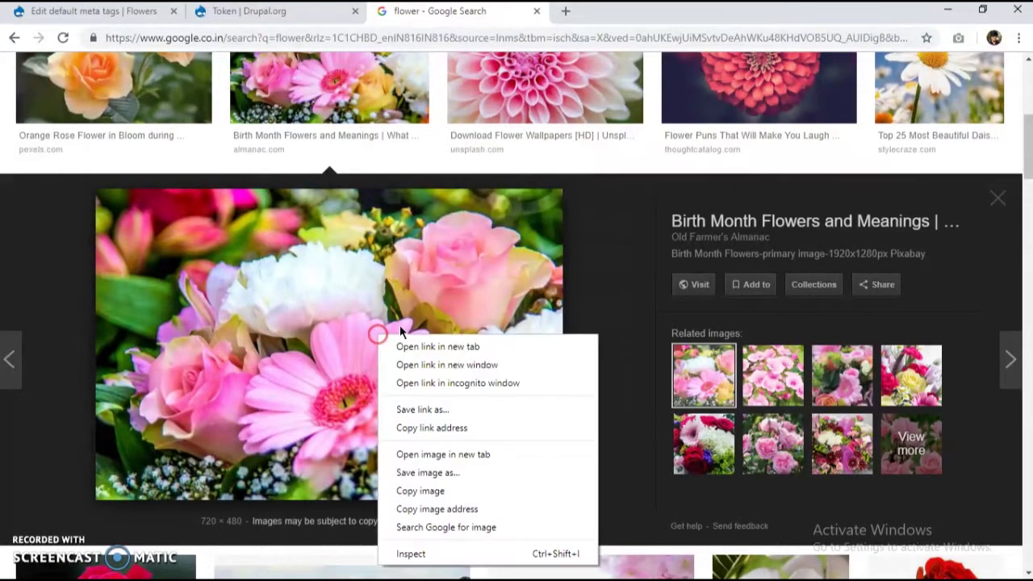
pyautogui.click(443, 510)
pyautogui.click(93, 11)
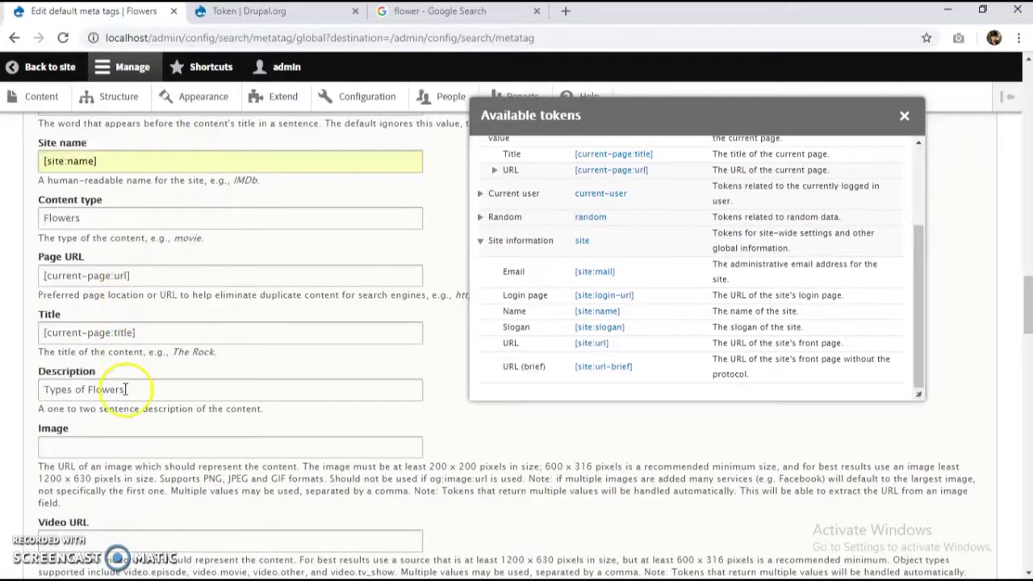
# Paste the copied almanac.com image URL as plain text into the Open Graph Image field.
pyautogui.rightClick(113, 448)
pyautogui.click(150, 329)
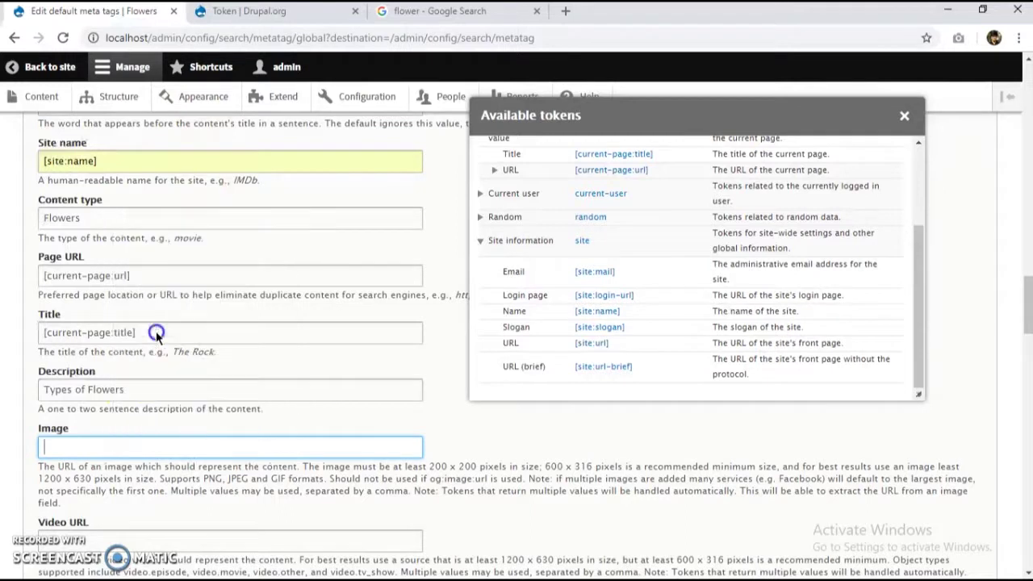
pyautogui.scroll(-6, 464, 458)
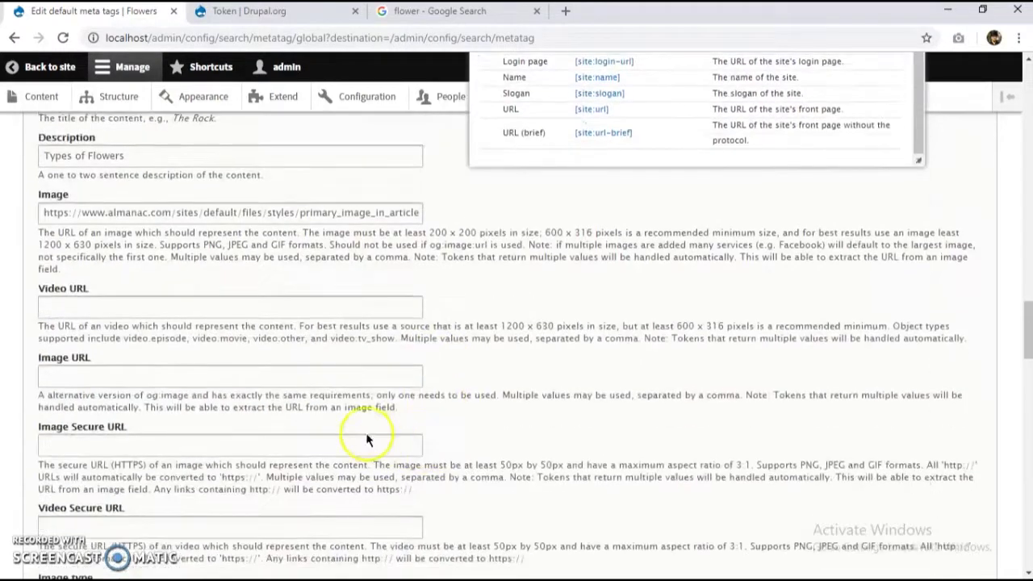
pyautogui.scroll(3, 65, 196)
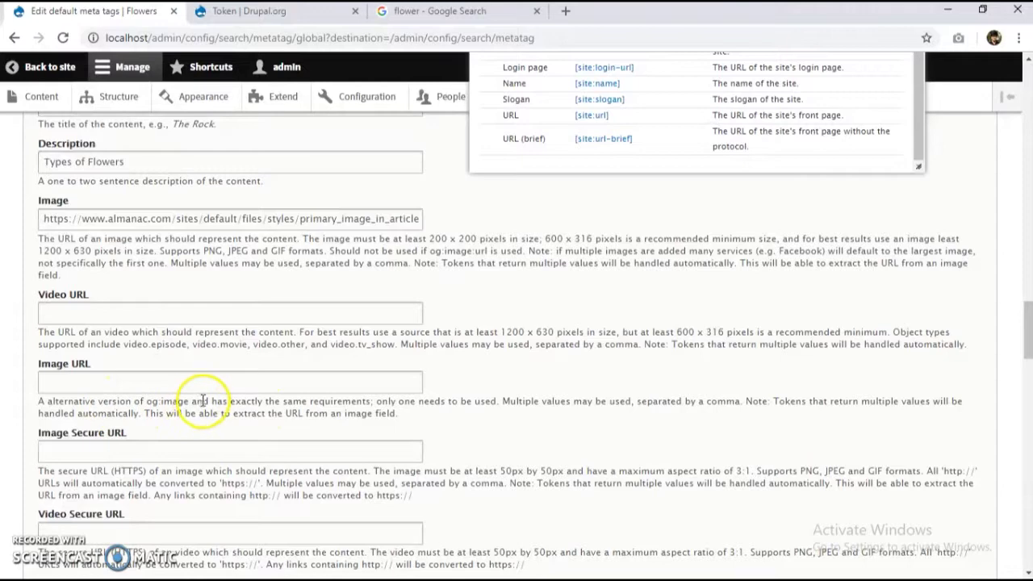
pyautogui.scroll(-1, 157, 376)
pyautogui.scroll(20, 201, 336)
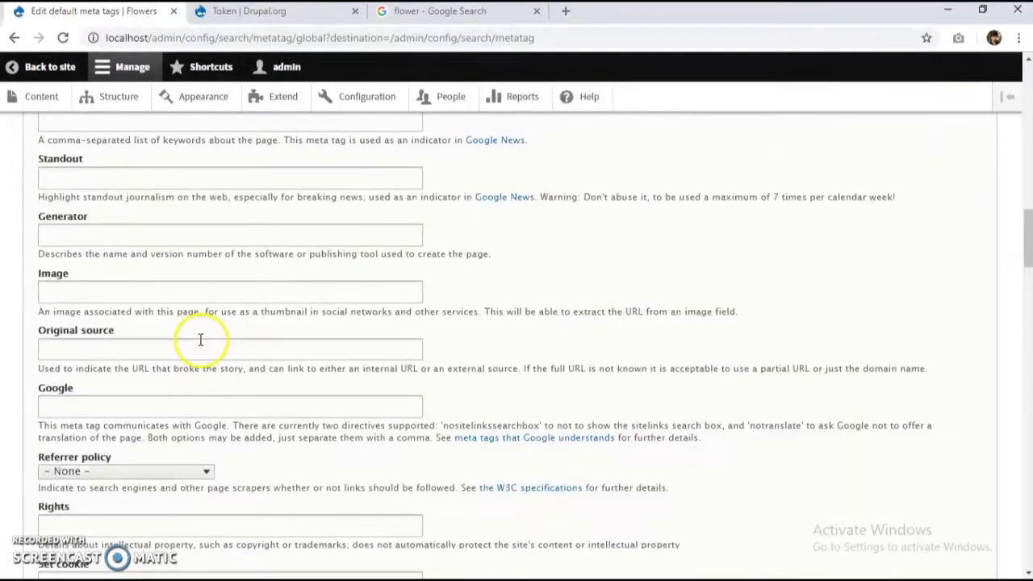
pyautogui.scroll(2, 81, 431)
pyautogui.scroll(-5, 81, 393)
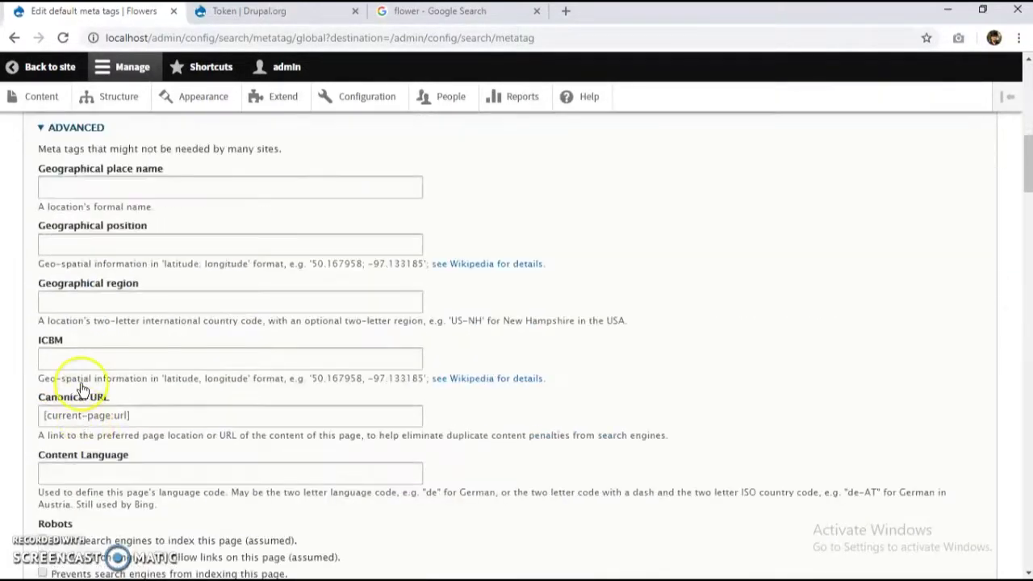
pyautogui.scroll(3, 78, 350)
pyautogui.scroll(-11, 78, 349)
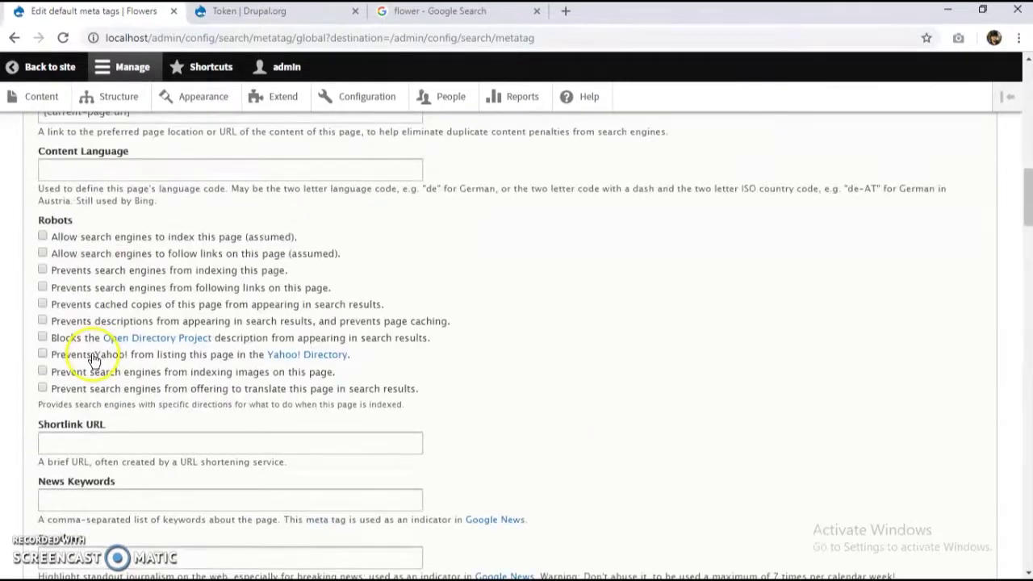
pyautogui.scroll(12, 95, 355)
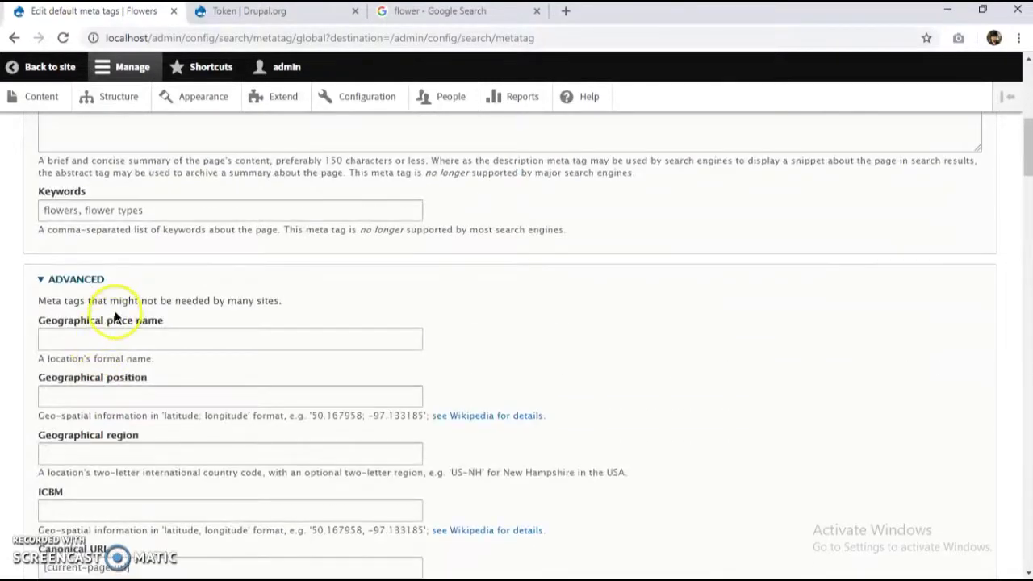
# Collapse the Advanced meta tags section.
pyautogui.click(101, 275)
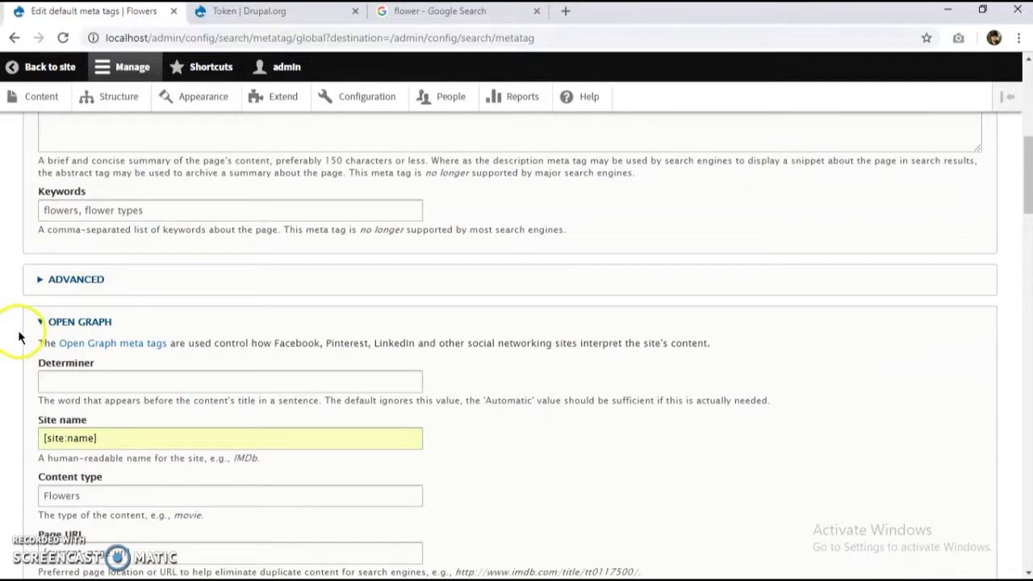
pyautogui.scroll(-10, 218, 377)
pyautogui.scroll(-3, 201, 371)
pyautogui.scroll(5, 200, 369)
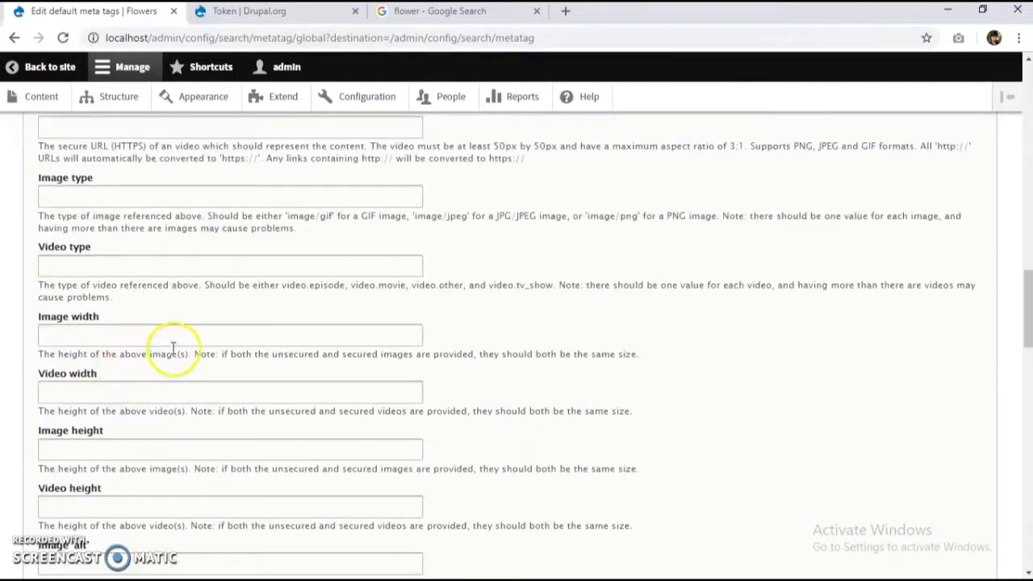
pyautogui.scroll(2, 96, 335)
pyautogui.scroll(3, 96, 335)
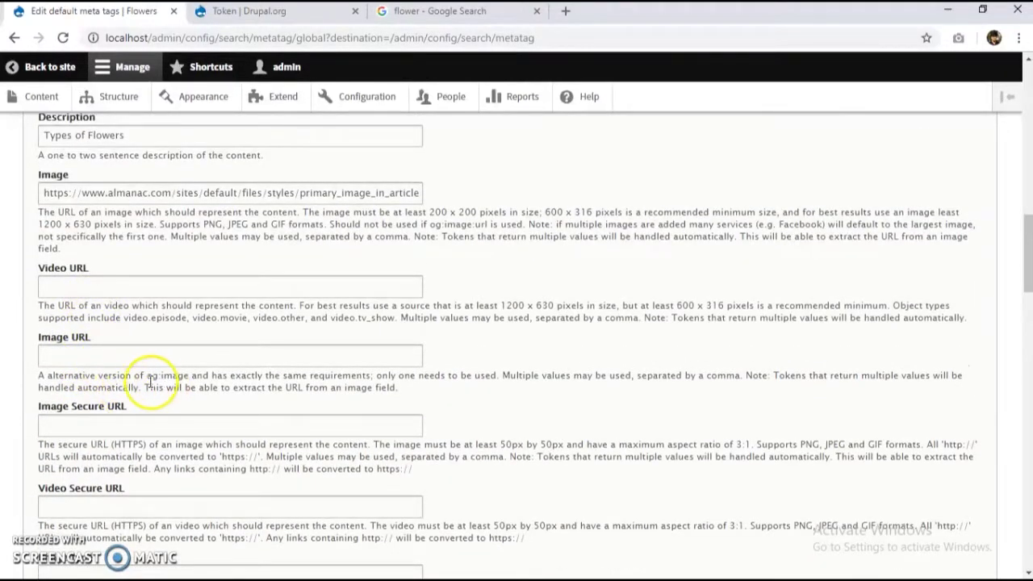
# Read the Image URL help text, then scroll down toward the Facebook section.
pyautogui.moveTo(45, 375); pyautogui.dragTo(164, 375)
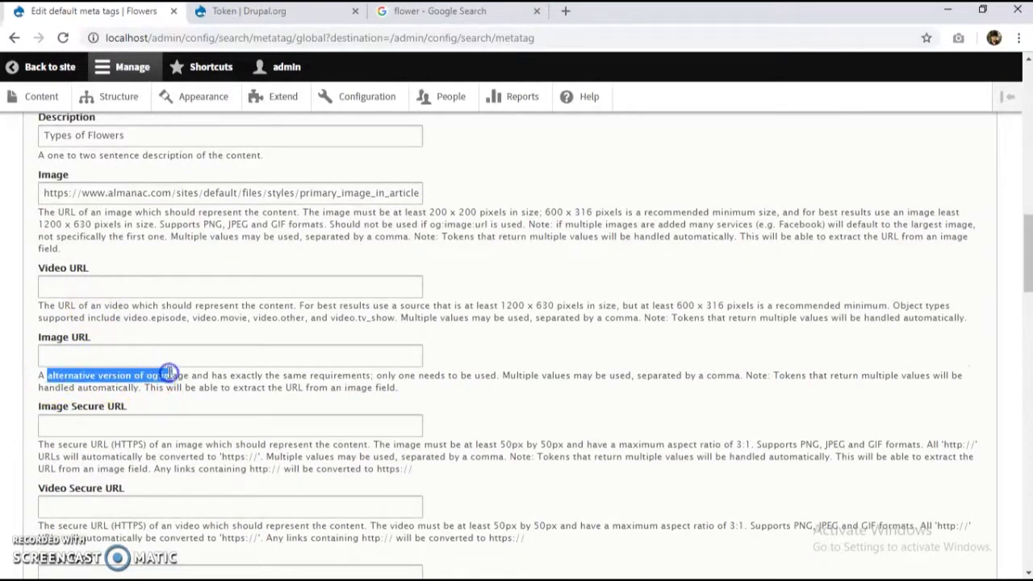
pyautogui.click(155, 376)
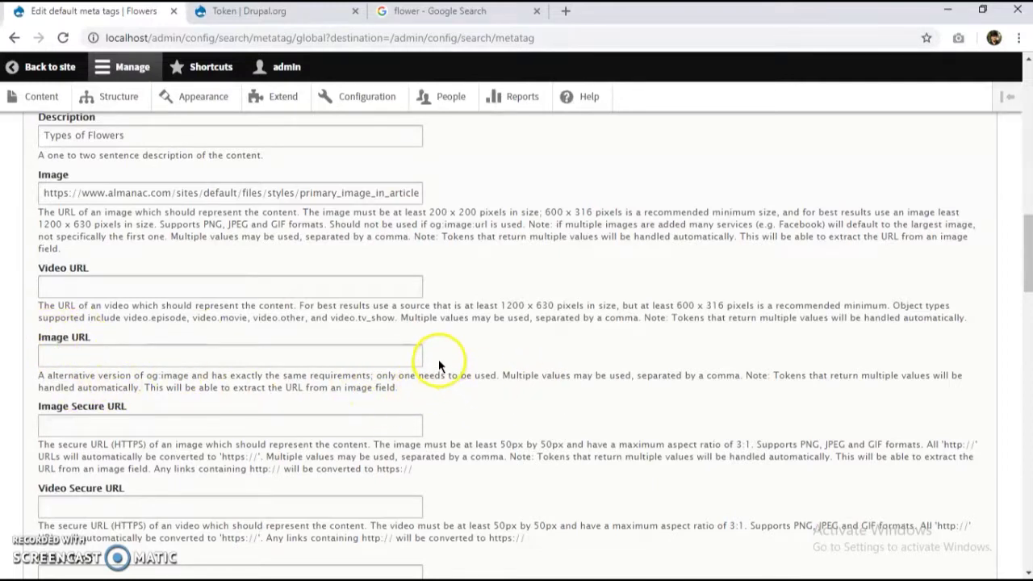
pyautogui.tripleClick(226, 383)
pyautogui.click(403, 388)
pyautogui.moveTo(404, 387); pyautogui.dragTo(102, 383)
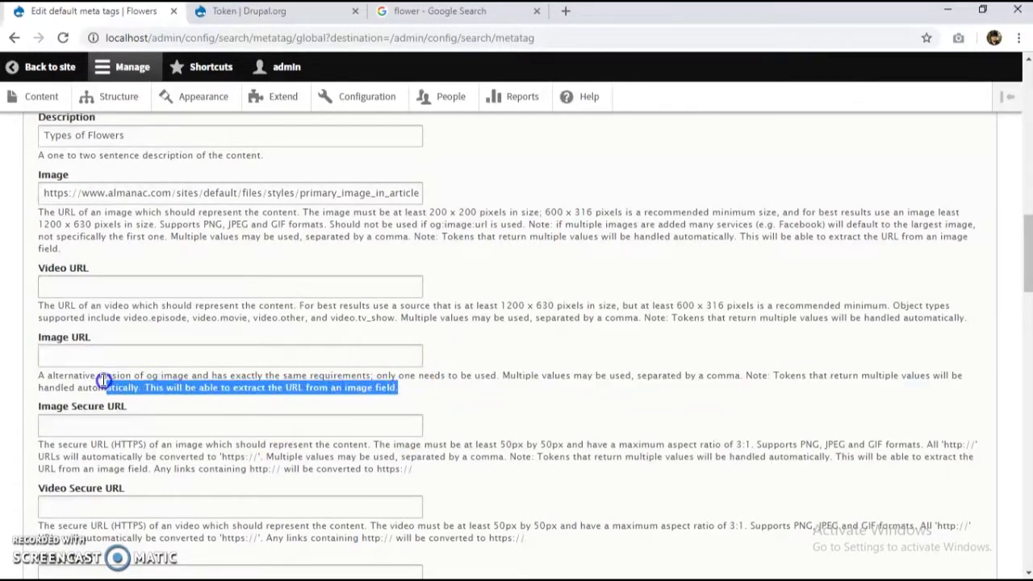
pyautogui.click(102, 378)
pyautogui.scroll(-3, 102, 376)
pyautogui.scroll(1, 134, 244)
pyautogui.scroll(2, 146, 210)
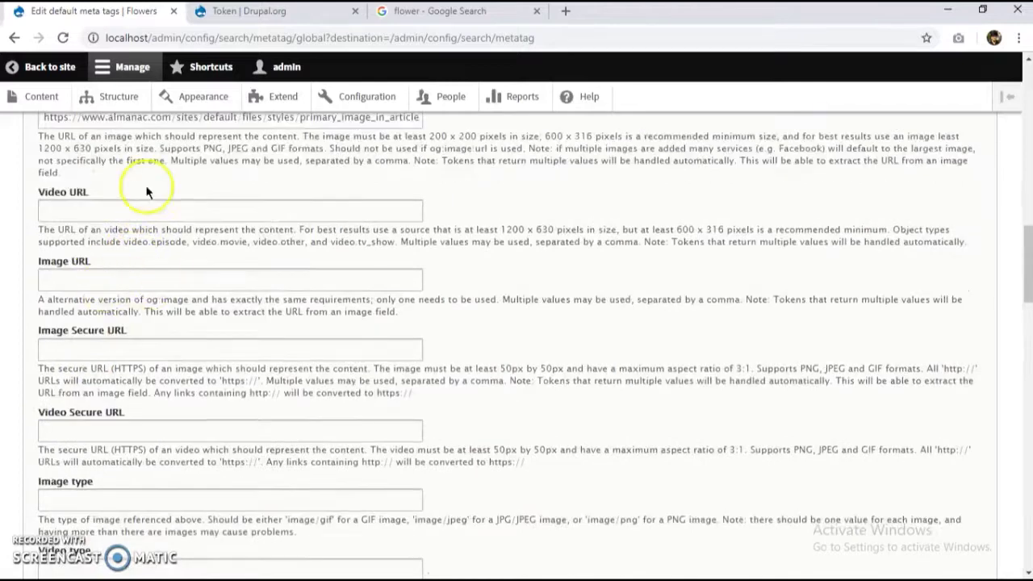
pyautogui.scroll(-4, 113, 298)
pyautogui.scroll(-15, 117, 305)
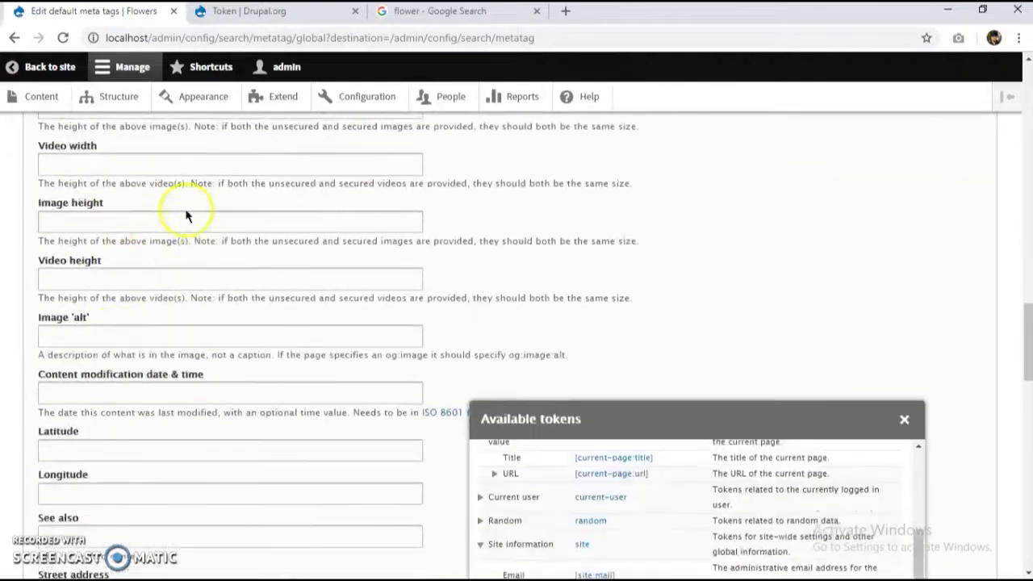
pyautogui.scroll(-10, 119, 275)
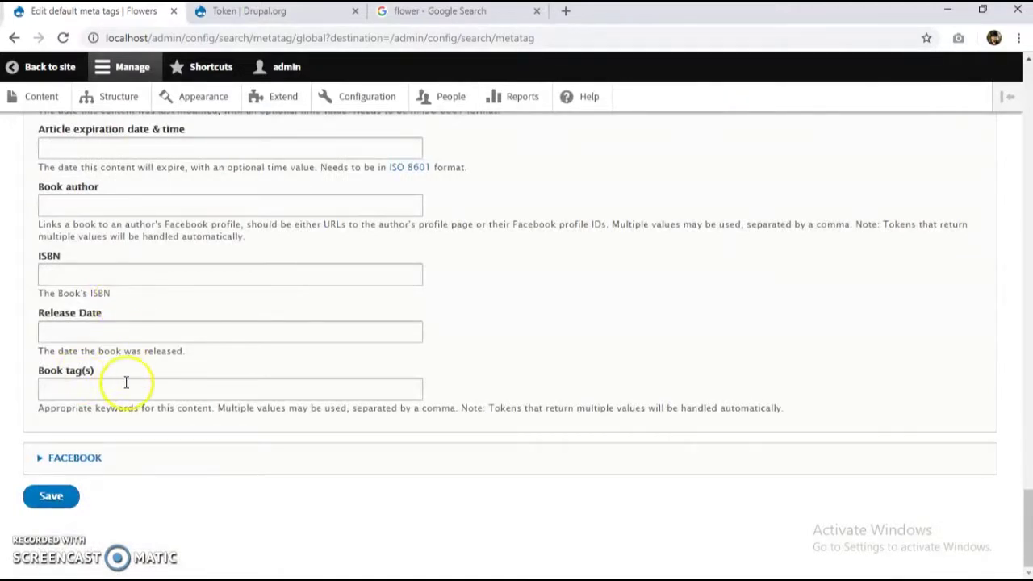
# Review the Facebook Admins, Pages and Application ID fields, leaving them empty, and save the Global defaults.
pyautogui.click(68, 450)
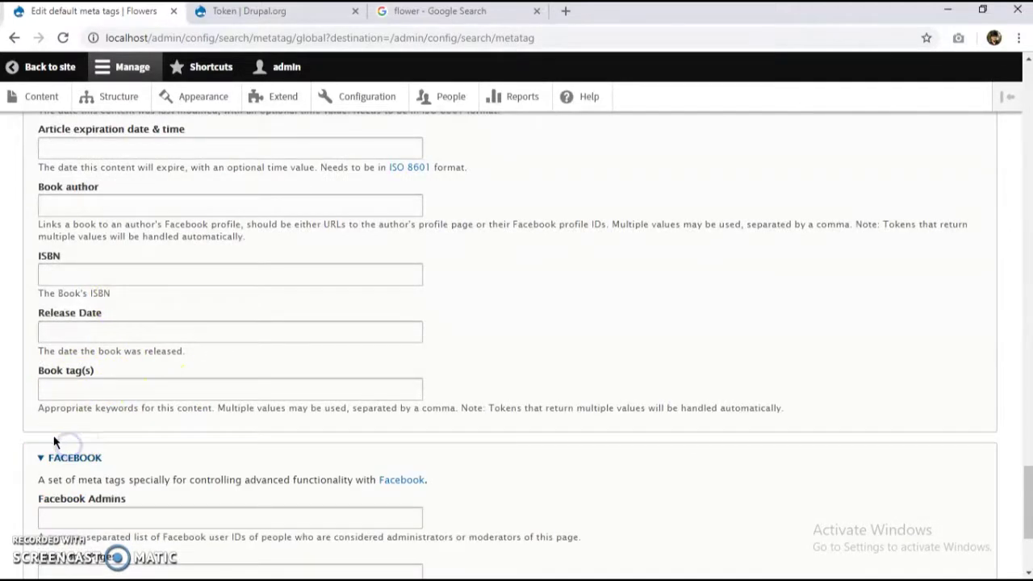
pyautogui.scroll(-3, 53, 419)
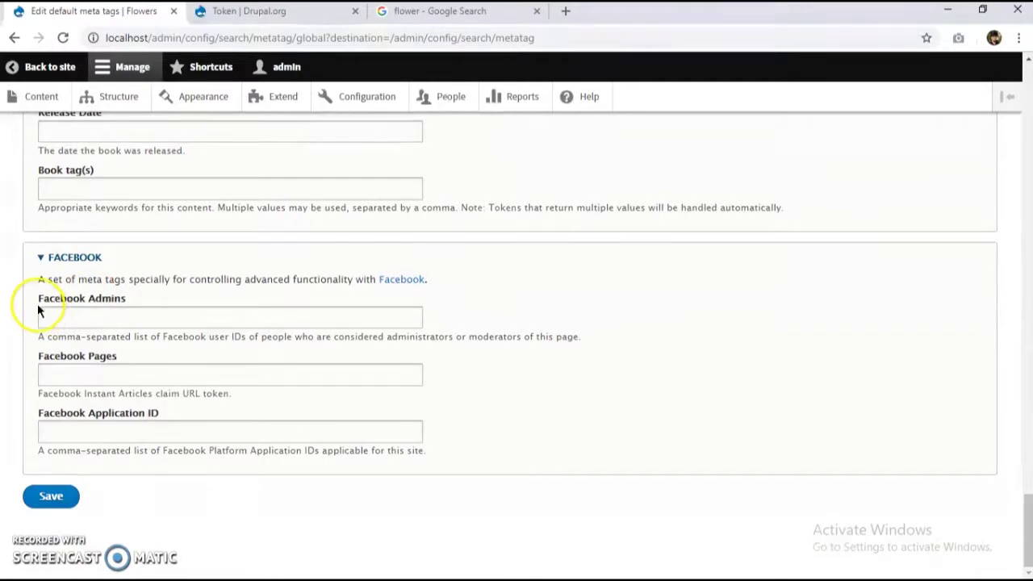
pyautogui.moveTo(40, 299)
pyautogui.mouseDown()
pyautogui.moveTo(125, 300)
pyautogui.moveTo(34, 298)
pyautogui.mouseUp()
pyautogui.click(191, 318)
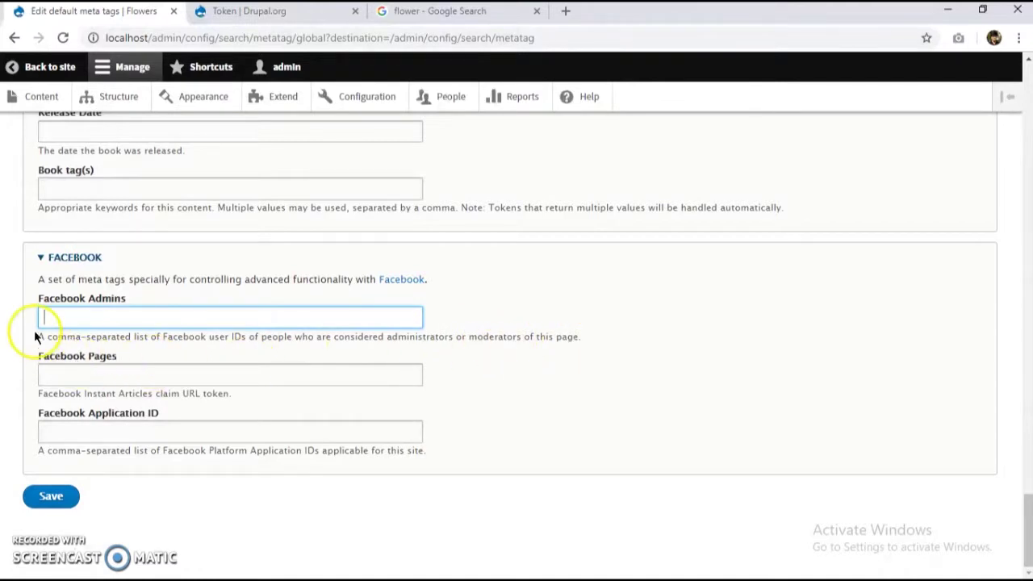
pyautogui.click(57, 378)
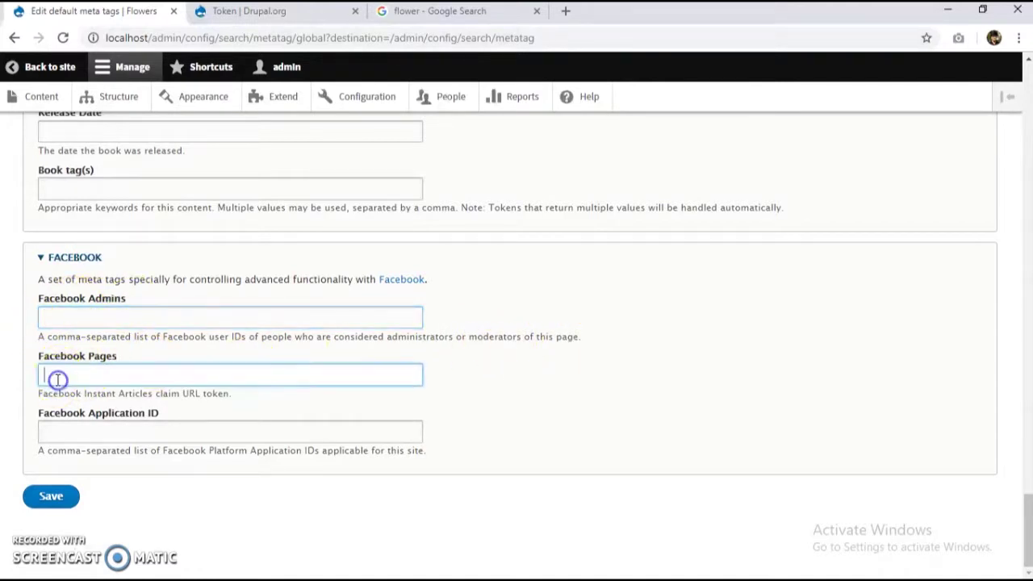
pyautogui.click(85, 435)
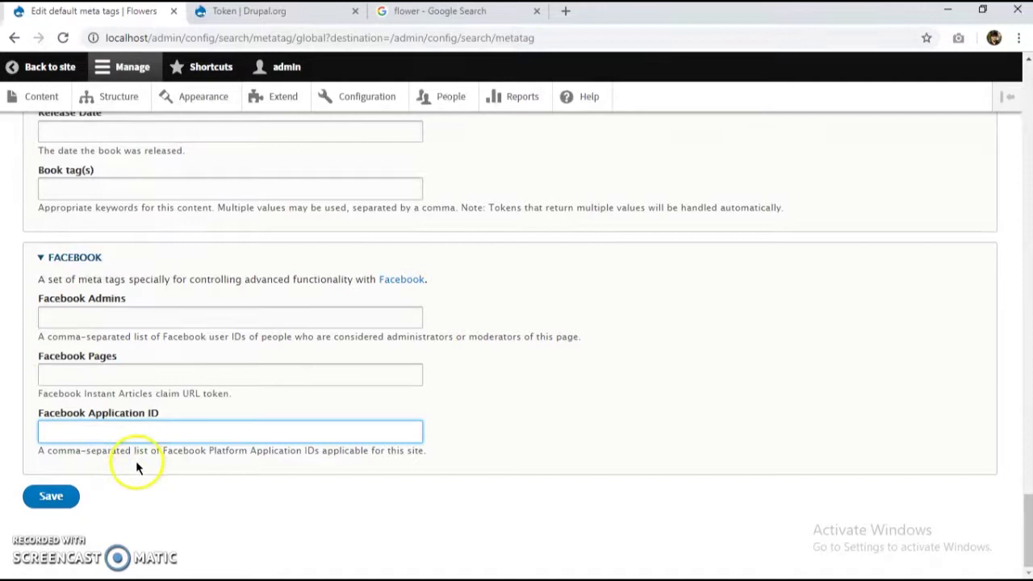
pyautogui.doubleClick(227, 452)
pyautogui.click(266, 456)
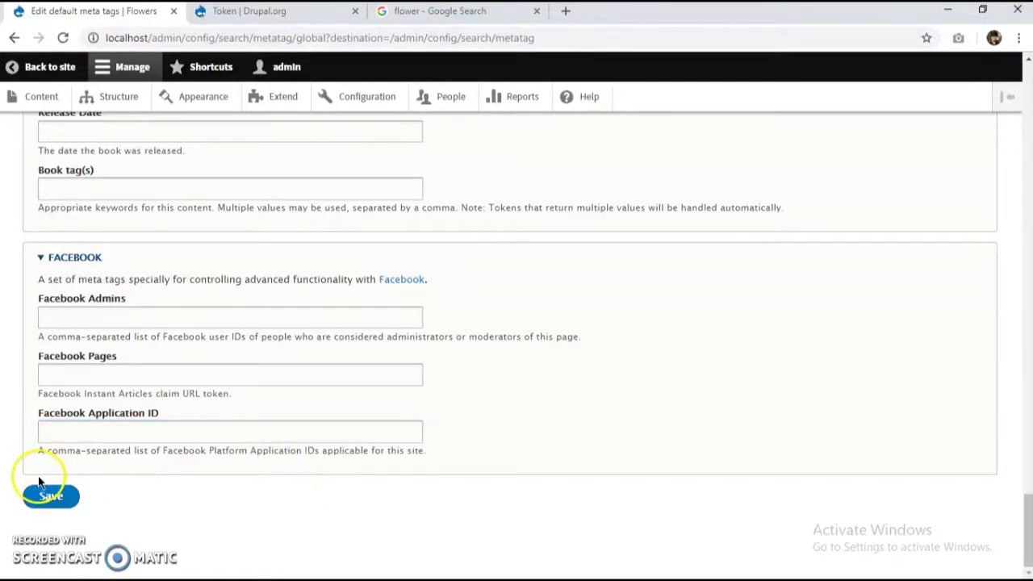
pyautogui.click(68, 498)
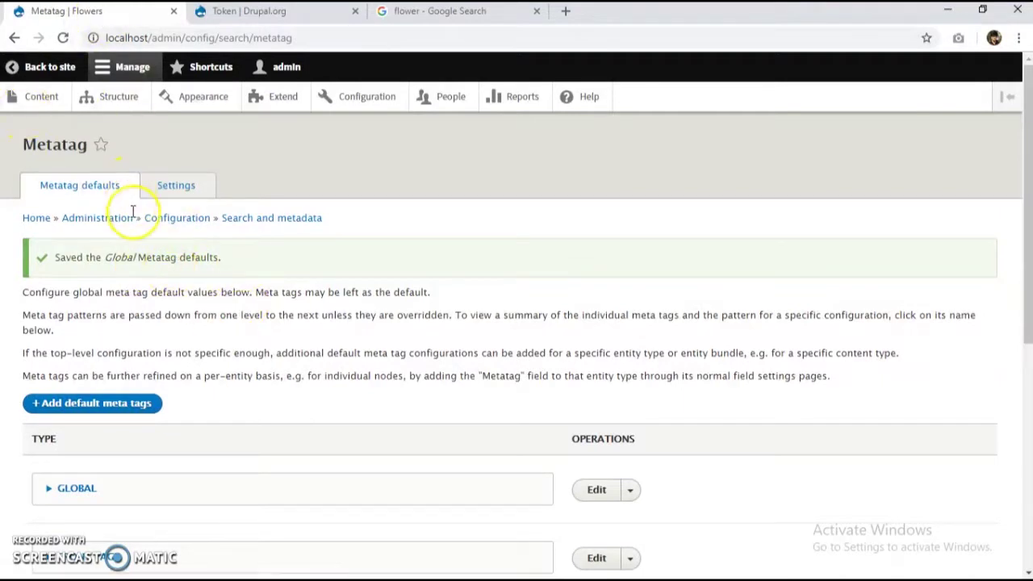
# Reload the Flowers home page and check its title, shortlink and canonical tags in the page source.
pyautogui.hotkey('alt', 'Tab')
pyautogui.press('F5')
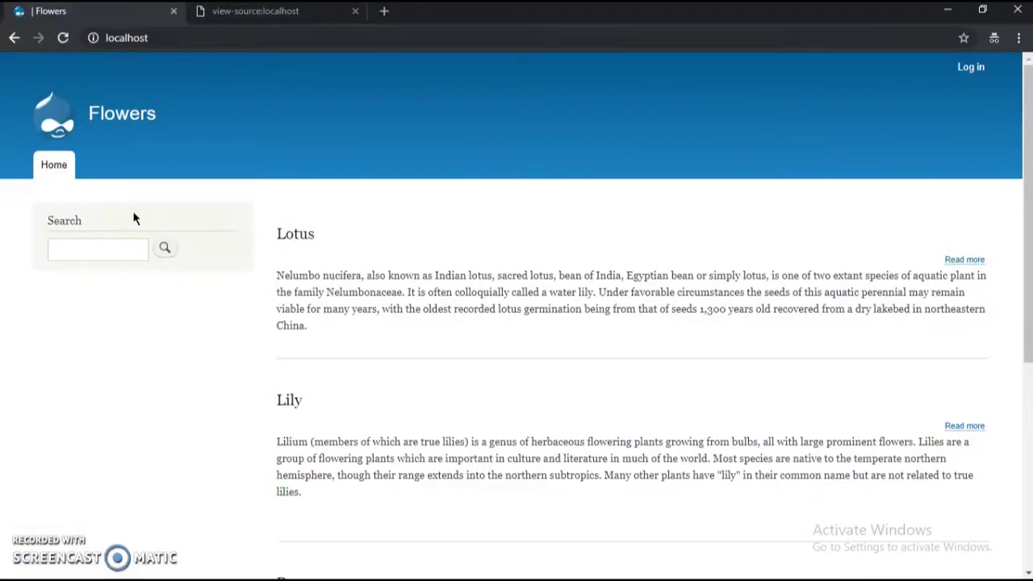
pyautogui.click(185, 250)
pyautogui.hotkey('ctrl', 'u')
pyautogui.click(330, 11)
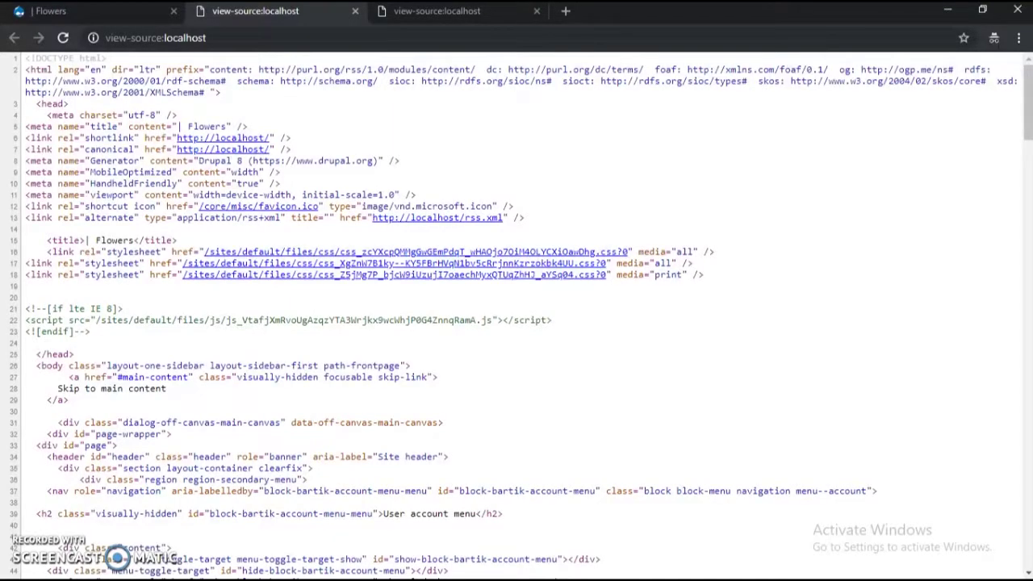
pyautogui.scroll(-9, 231, 380)
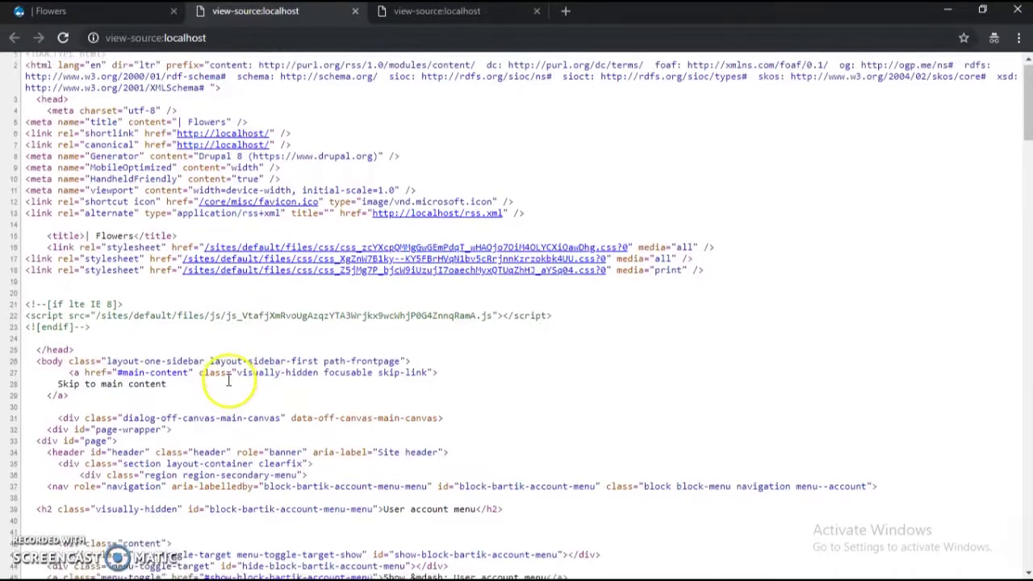
pyautogui.scroll(-2, 135, 349)
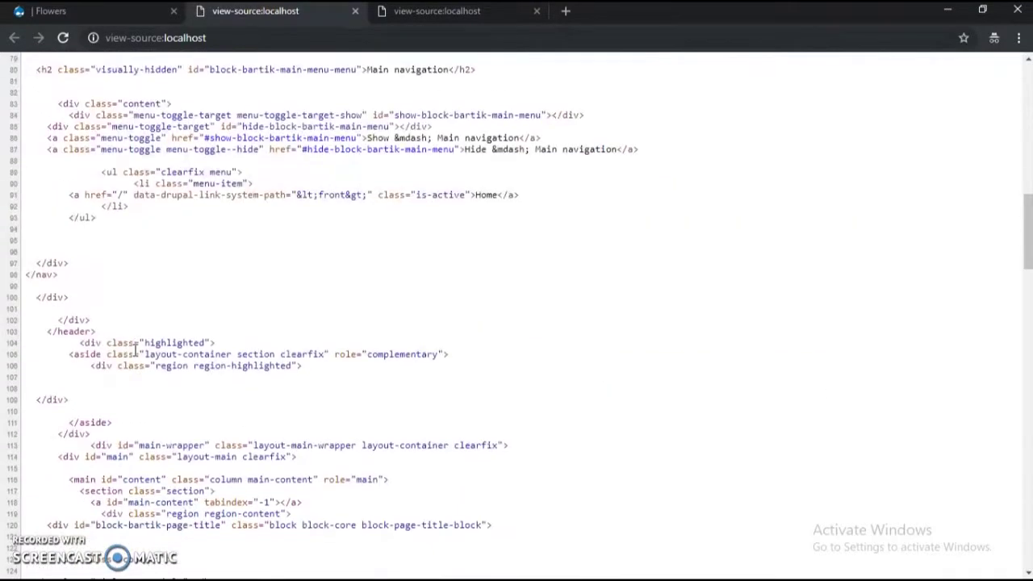
pyautogui.scroll(11, 135, 350)
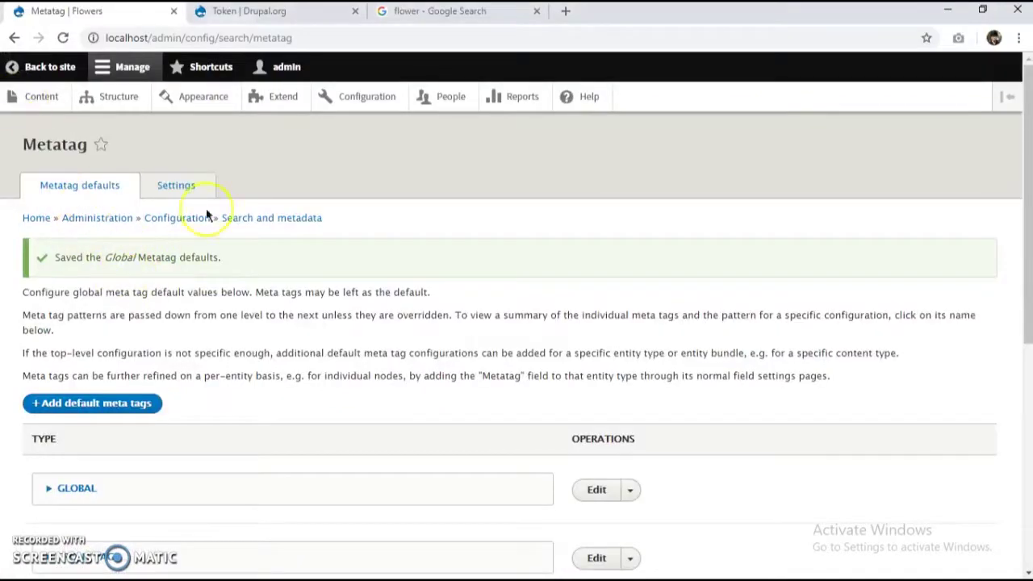
# Expand the Front page entry in Metatag defaults and open it for editing.
pyautogui.scroll(-1, 38, 405)
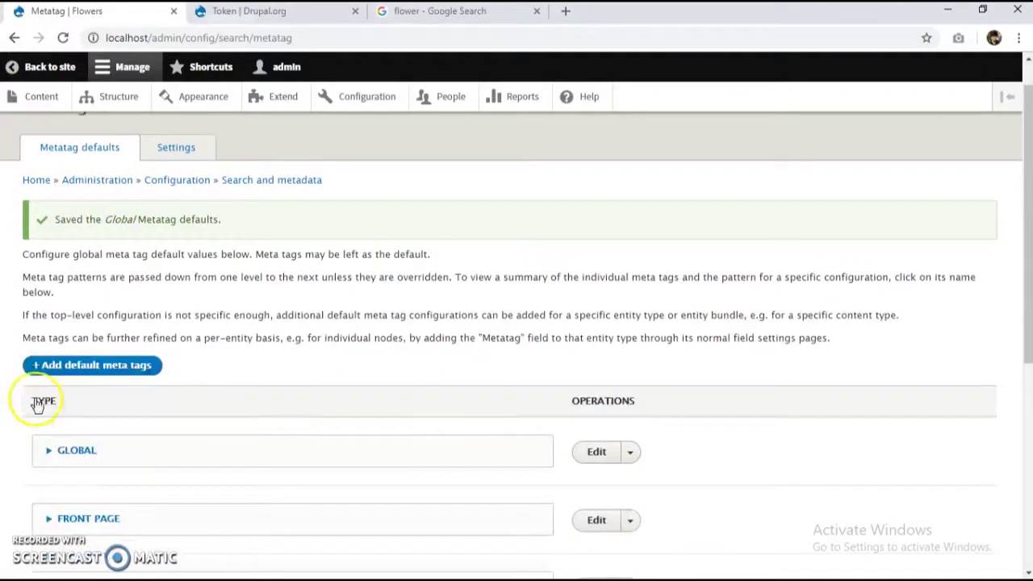
pyautogui.scroll(-5, 72, 342)
pyautogui.scroll(2, 81, 299)
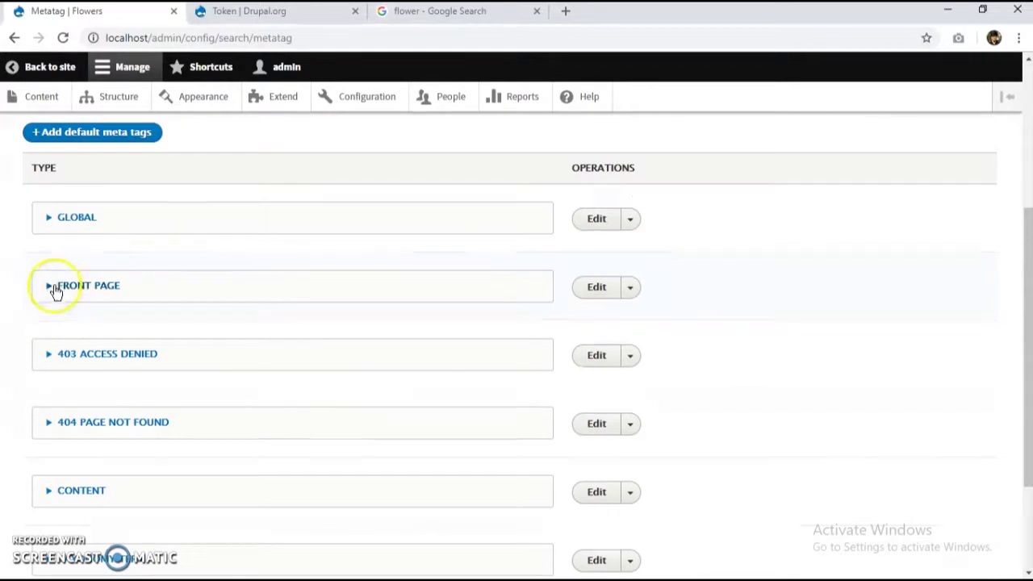
pyautogui.click(55, 289)
pyautogui.scroll(-1, 202, 323)
pyautogui.click(629, 269)
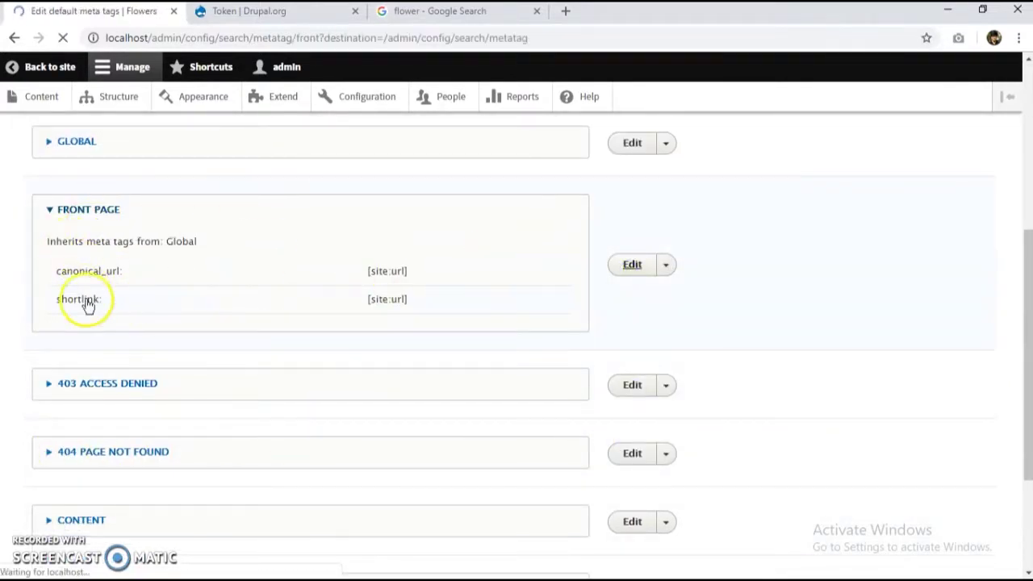
# Collapse the Advanced section and expand Basic tags on the Front page form.
pyautogui.scroll(-3, 103, 365)
pyautogui.scroll(1, 85, 226)
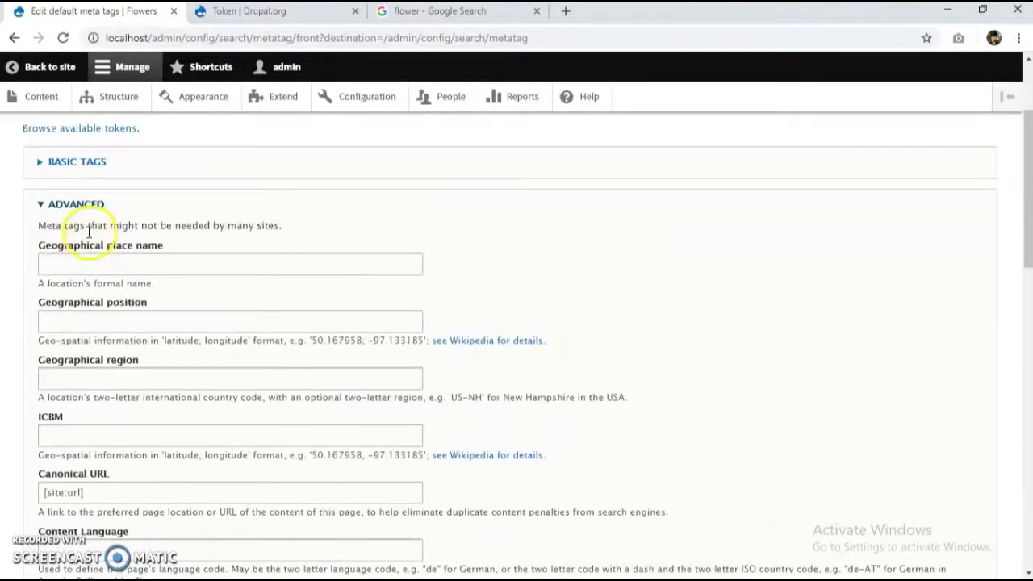
pyautogui.click(78, 204)
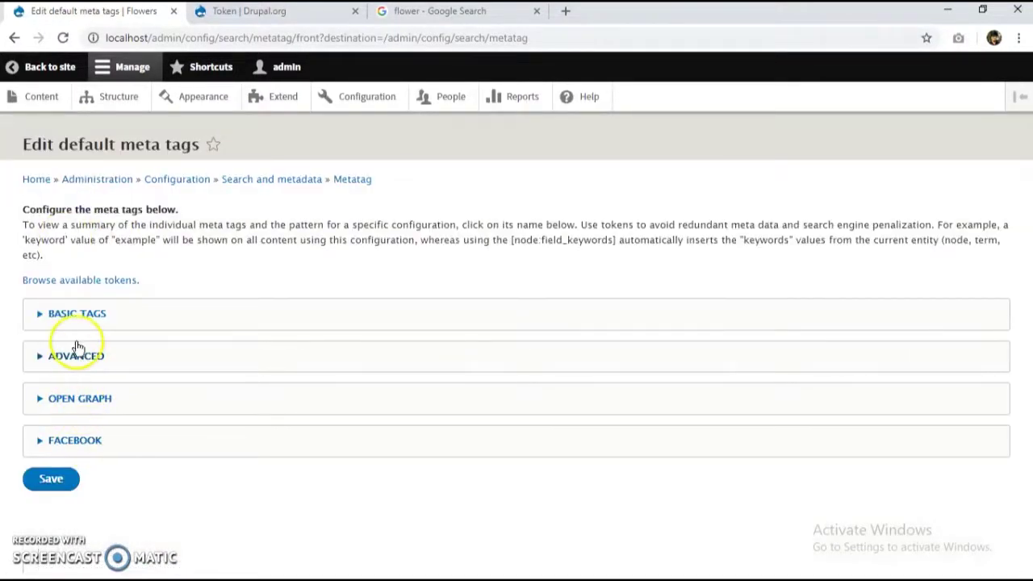
pyautogui.click(76, 314)
pyautogui.scroll(-1, 116, 365)
pyautogui.scroll(-1, 113, 347)
# Enter the page title 'Flowers | Info of different flowers'.
pyautogui.click(165, 299)
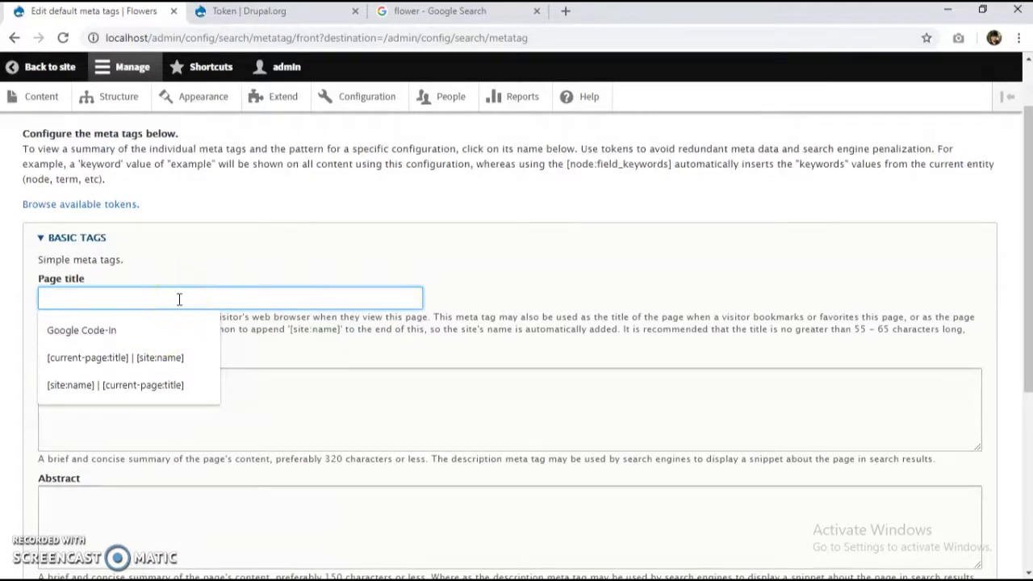
pyautogui.write('Flowers | Info of different fl')
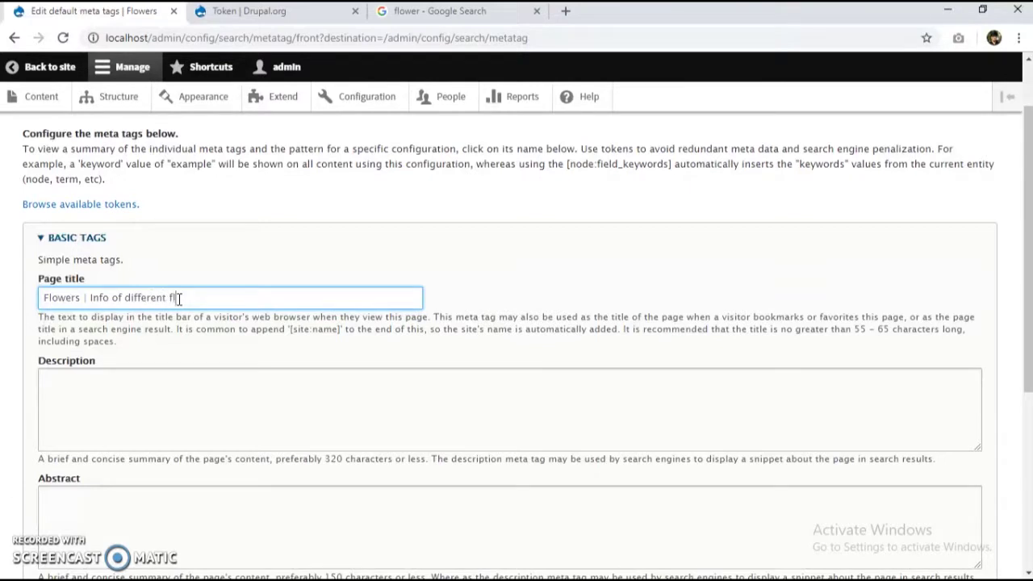
pyautogui.scroll(-3, 180, 299)
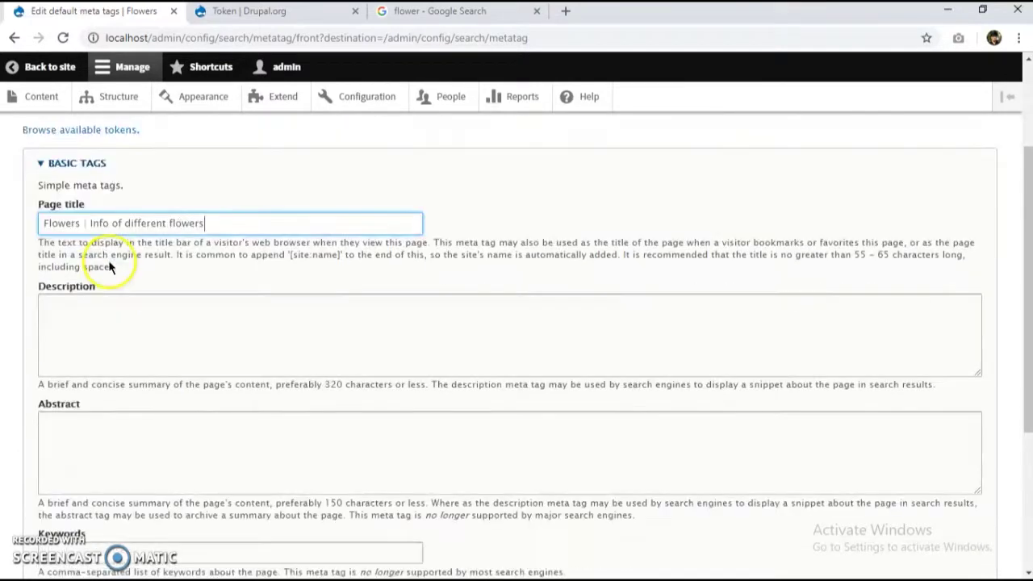
pyautogui.scroll(1, 115, 219)
# Set the description to 'Types of flowers'.
pyautogui.click(132, 277)
pyautogui.scroll(3, 150, 279)
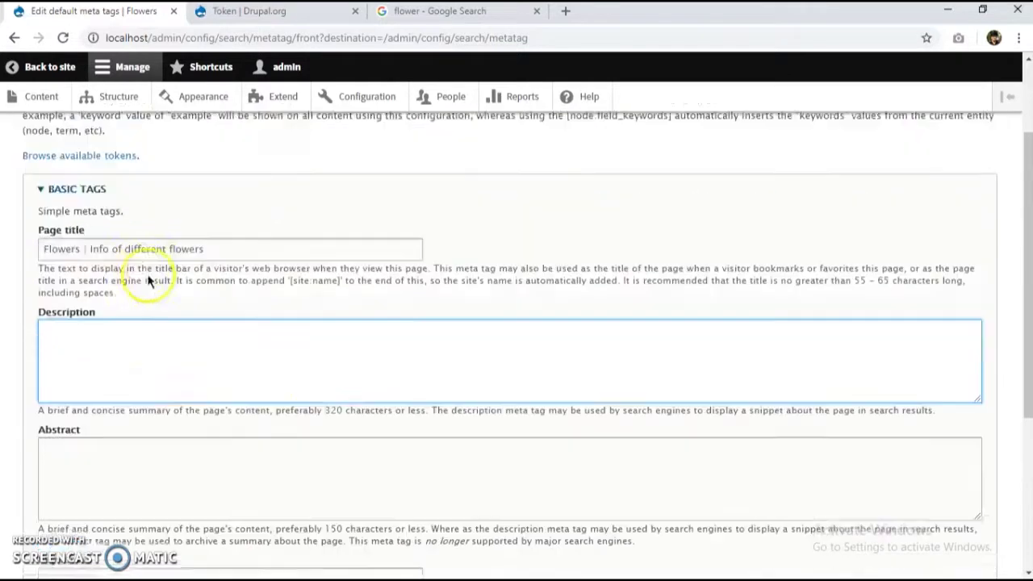
pyautogui.scroll(-1, 113, 408)
pyautogui.write('T')
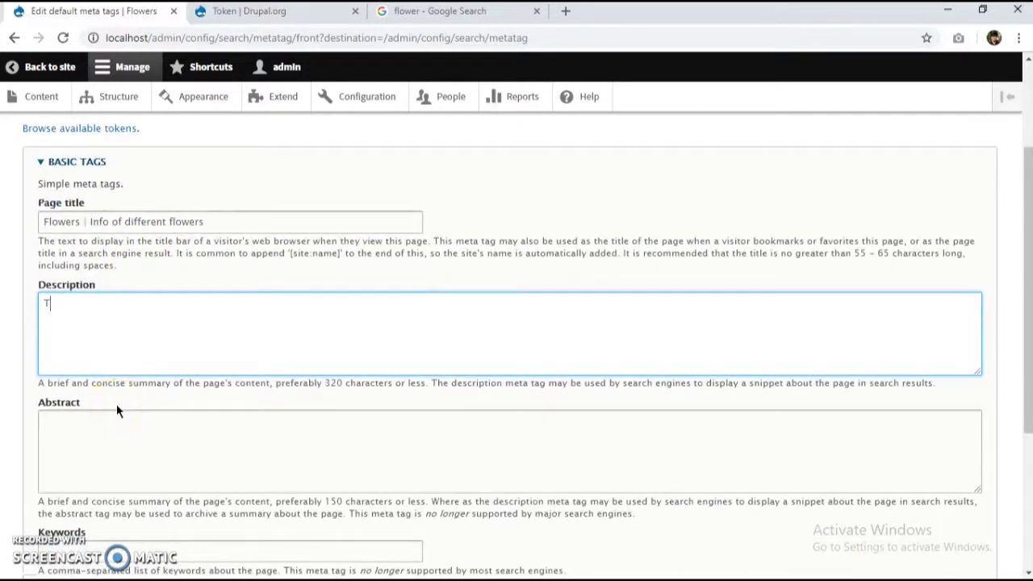
pyautogui.write('ype of flowers')
pyautogui.press('Left')
pyautogui.press('Left')
pyautogui.press('Left')
pyautogui.press('Left')
pyautogui.press('Left')
pyautogui.press('Left')
pyautogui.press('Left')
pyautogui.press('Left')
pyautogui.press('Left')
pyautogui.press('Left')
pyautogui.press('Left')
pyautogui.write('s')
pyautogui.scroll(-3, 116, 404)
# Fill Keywords with 'flowers, flower types', save the defaults, and return to the site.
pyautogui.click(98, 302)
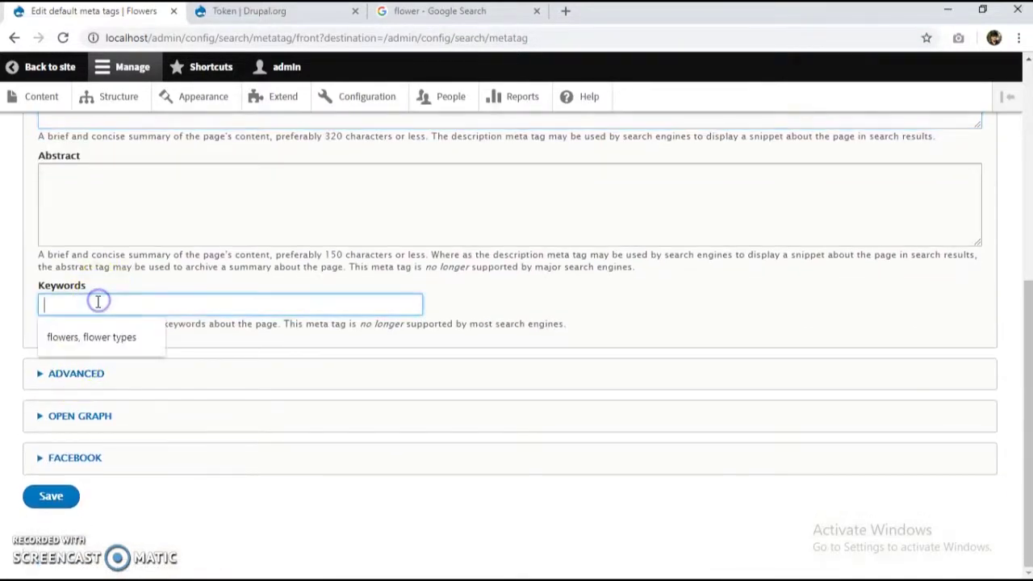
pyautogui.click(92, 337)
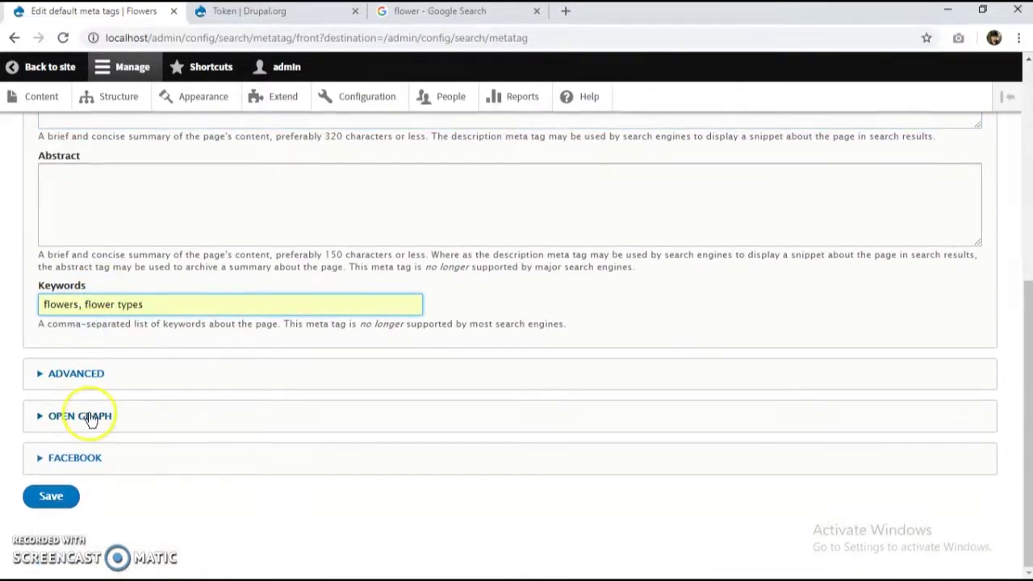
pyautogui.click(63, 493)
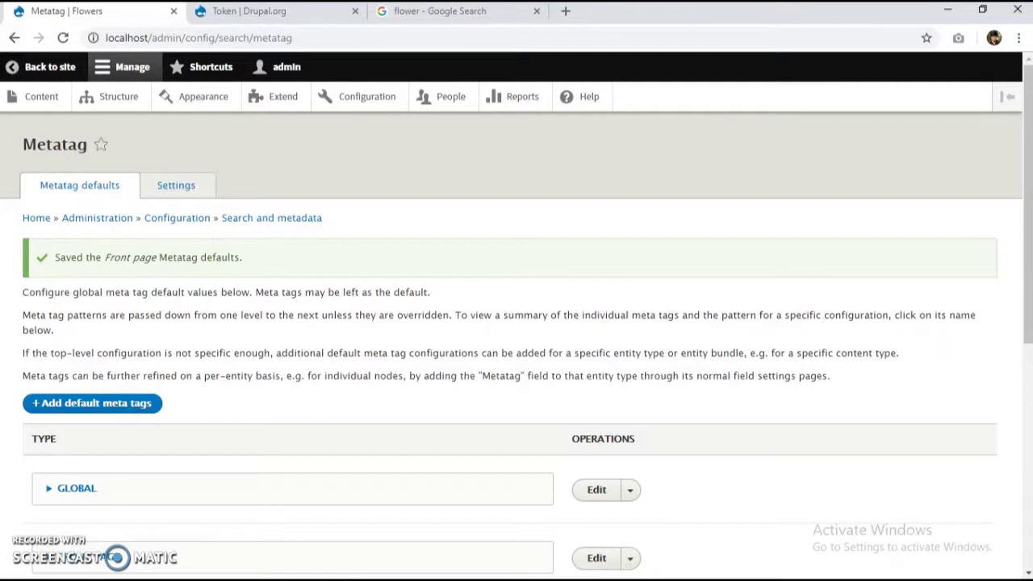
pyautogui.click(48, 68)
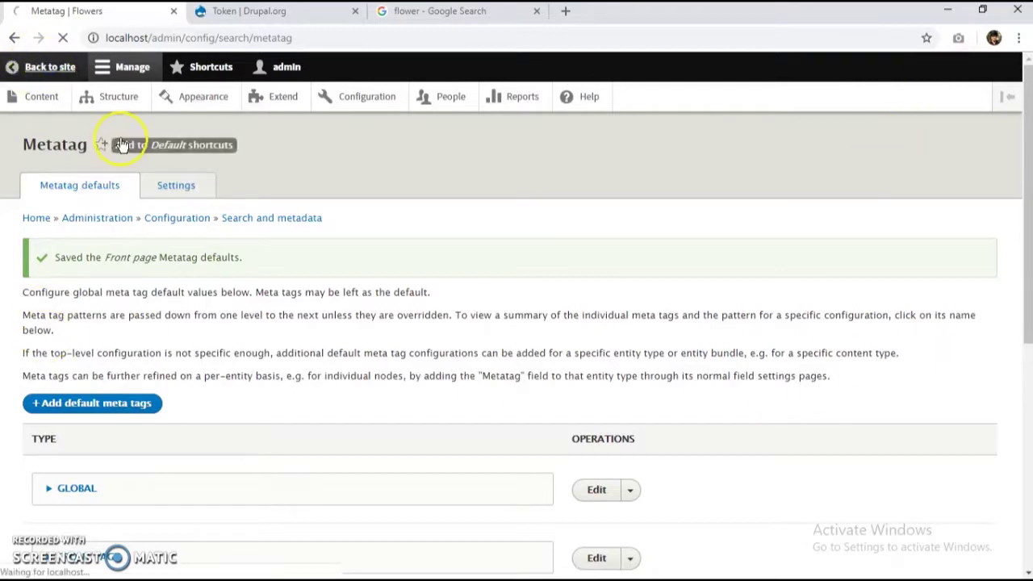
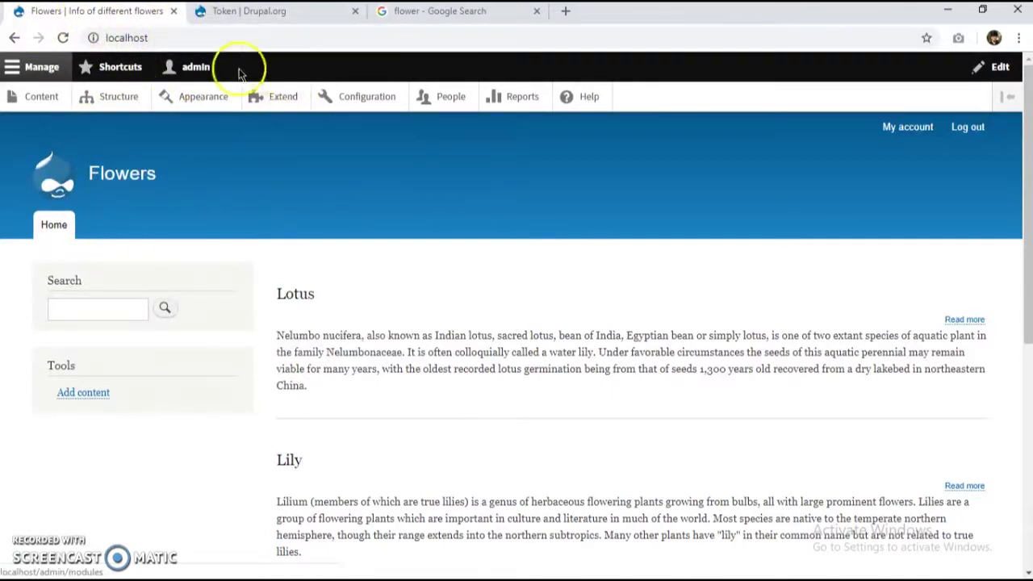
# Open the Metatag defaults page from Configuration under Search and metadata.
pyautogui.click(355, 98)
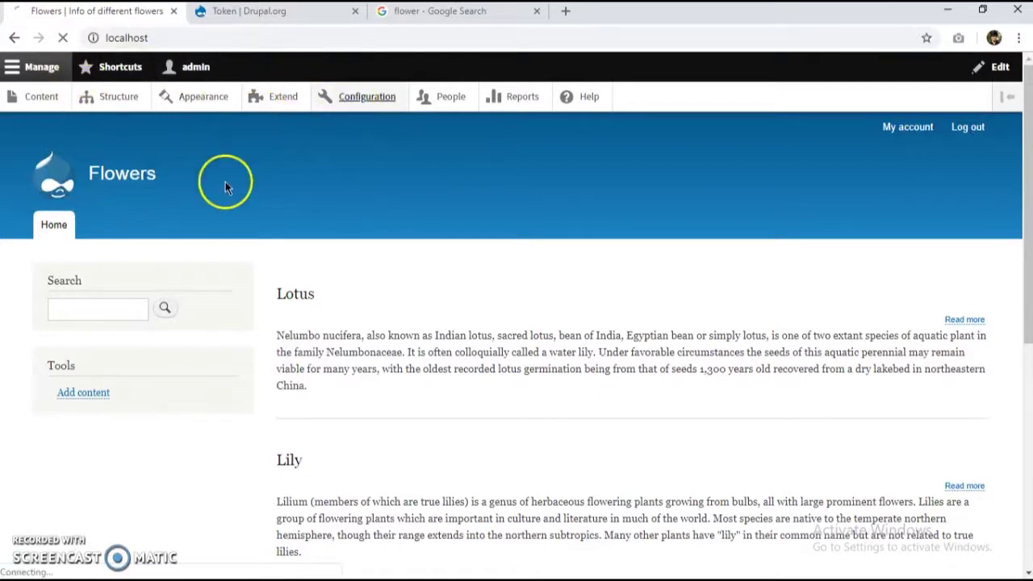
pyautogui.scroll(-5, 70, 343)
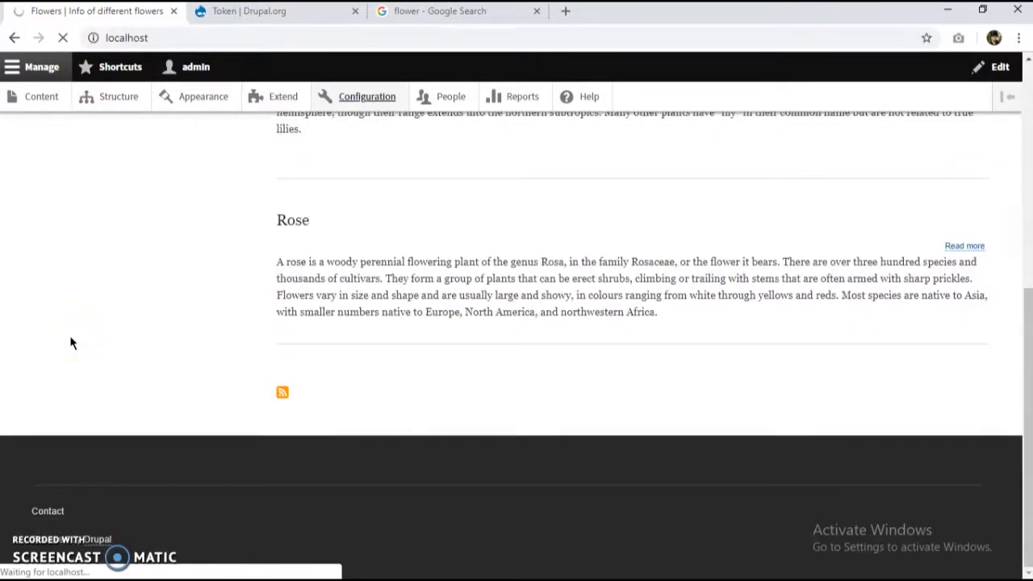
pyautogui.scroll(-6, 106, 307)
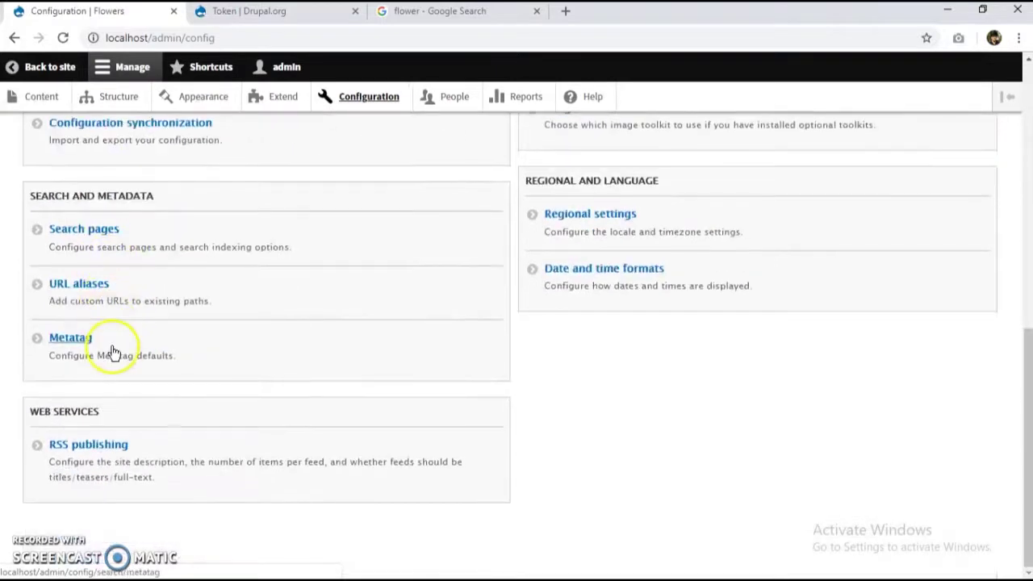
pyautogui.click(89, 339)
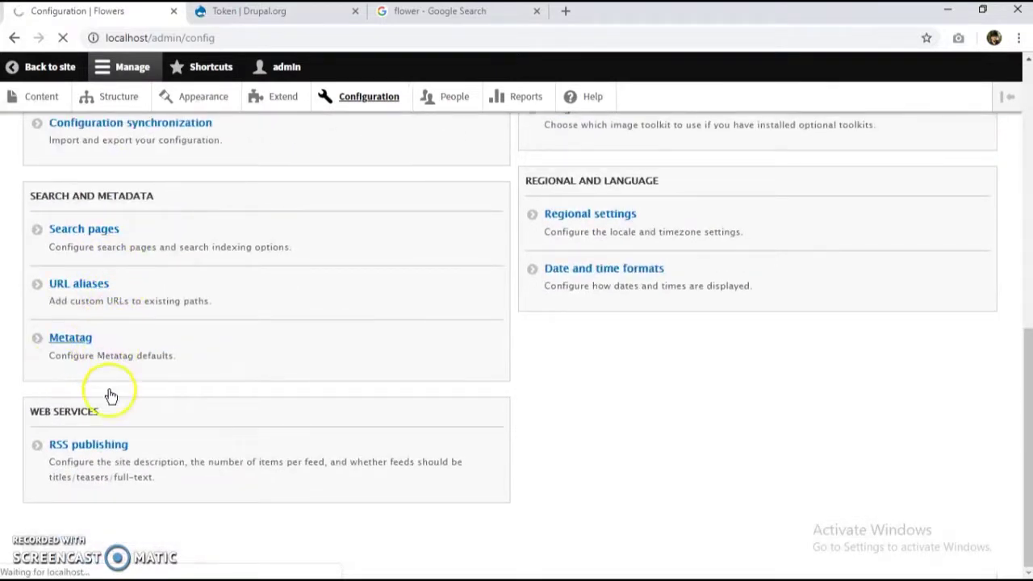
pyautogui.scroll(-3, 113, 432)
pyautogui.scroll(3, 108, 427)
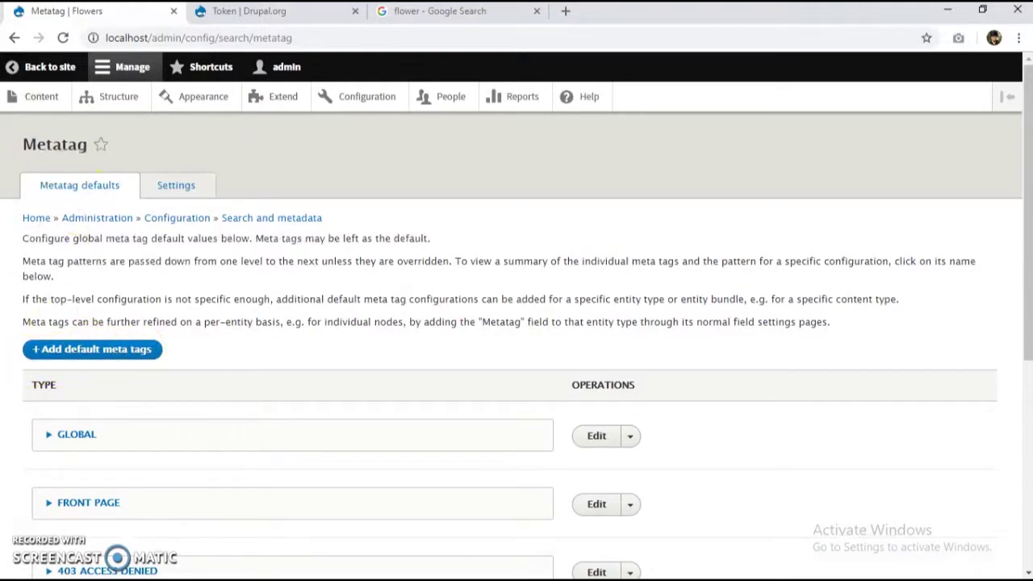
# Start new default meta tags for the Flower content type and expand Basic tags.
pyautogui.click(79, 351)
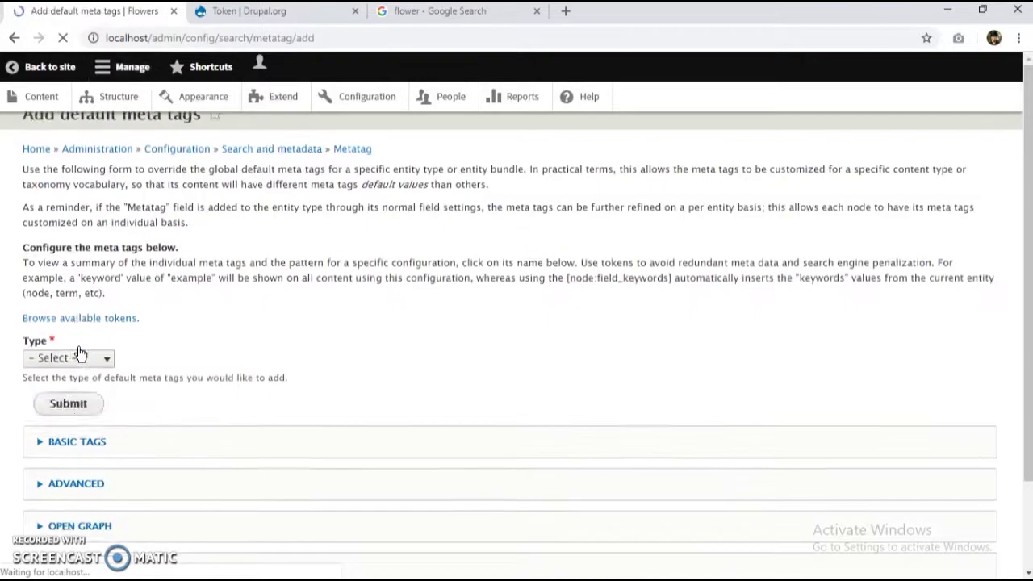
pyautogui.scroll(-3, 94, 419)
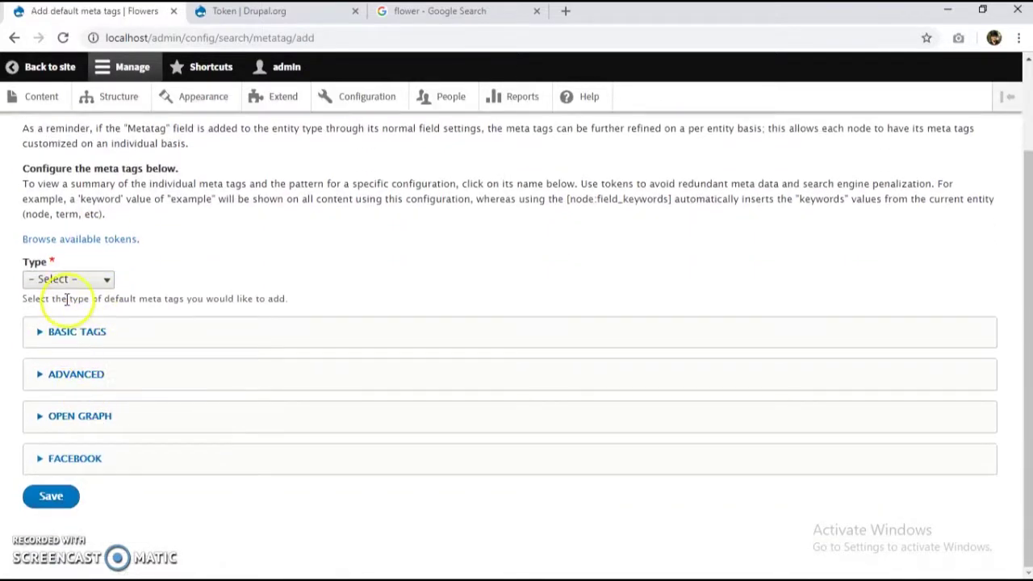
pyautogui.click(83, 280)
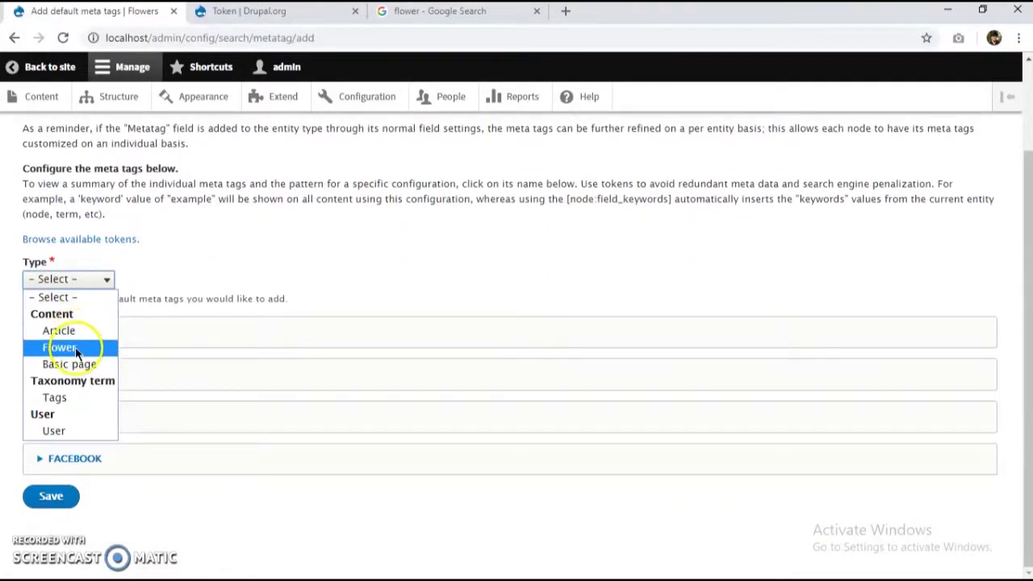
pyautogui.click(53, 347)
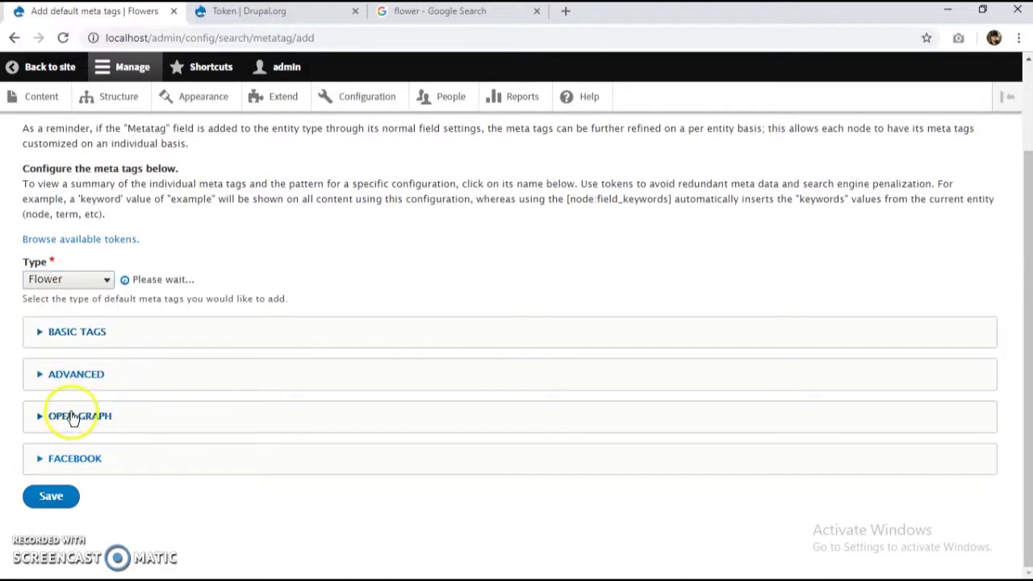
pyautogui.click(103, 334)
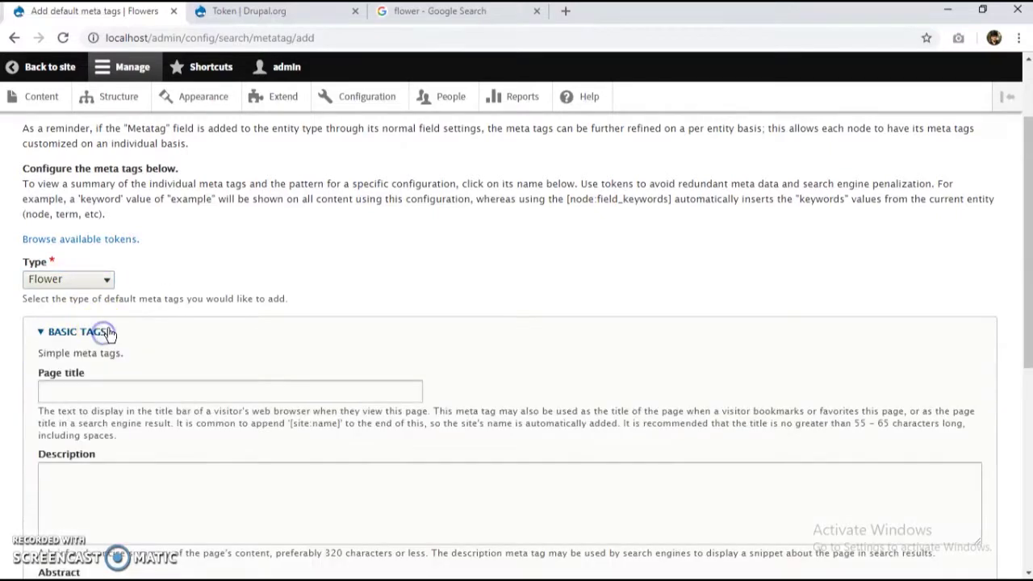
pyautogui.scroll(-2, 106, 334)
# Set Page title to [current-page:title] | [site:name], undoing a trial 'Types of Flowers' edit.
pyautogui.click(117, 242)
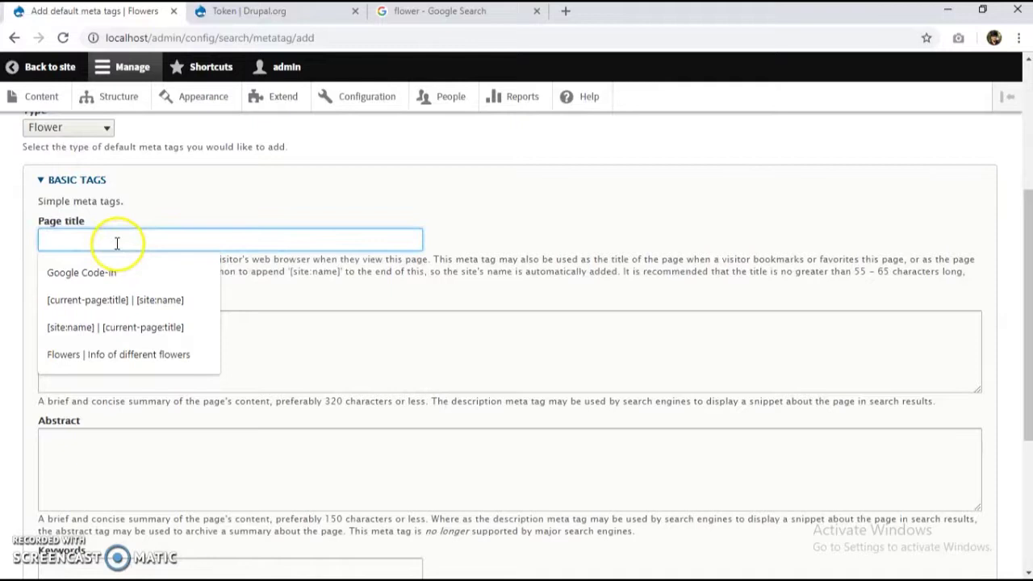
pyautogui.click(122, 304)
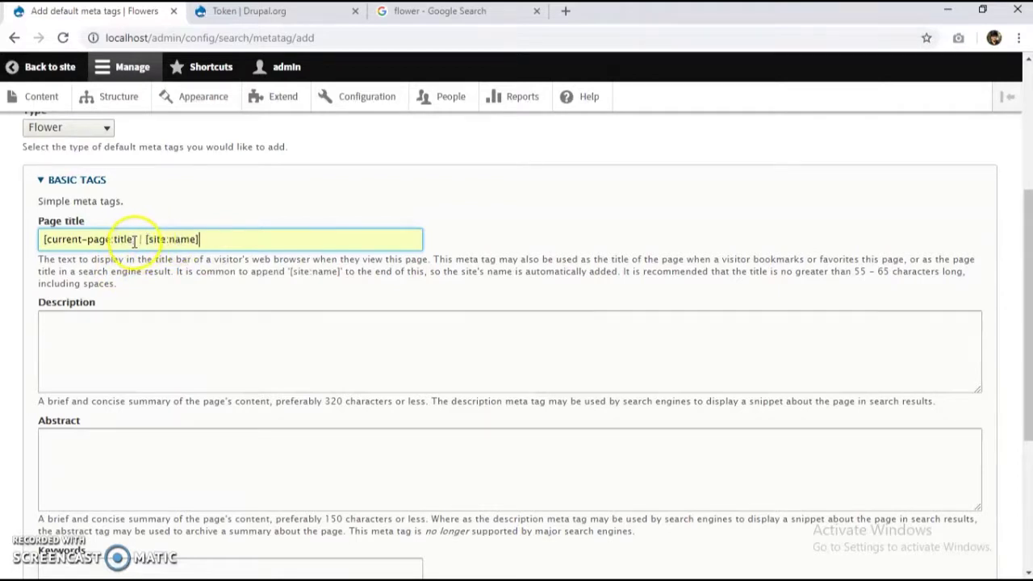
pyautogui.moveTo(135, 240); pyautogui.dragTo(63, 242)
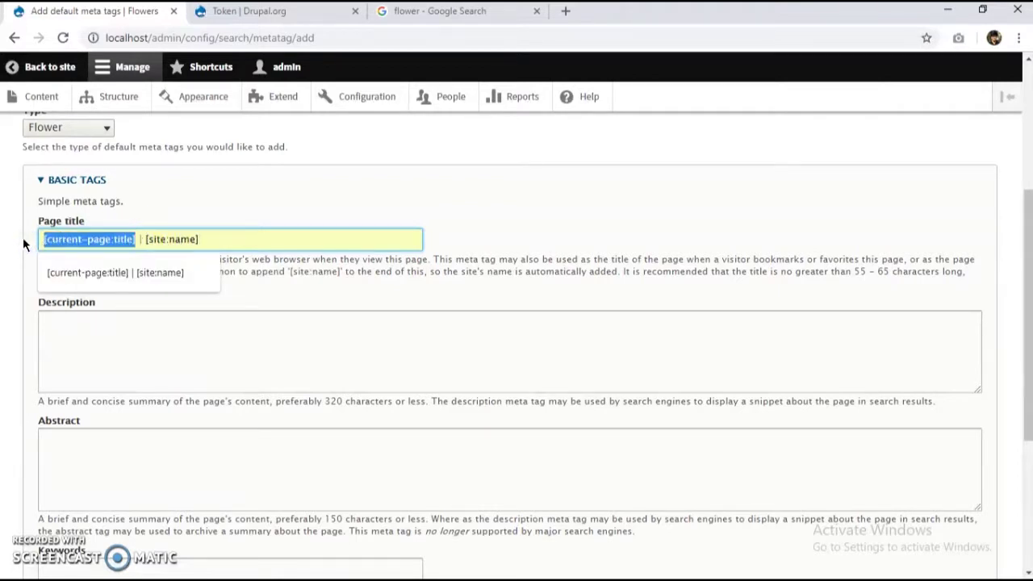
pyautogui.write('Type')
pyautogui.write('s of Flo')
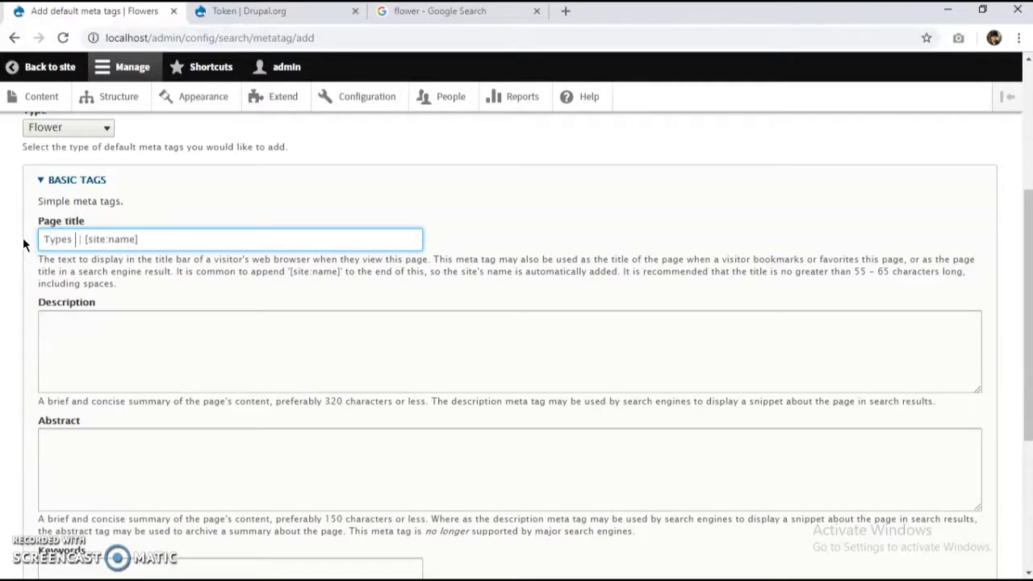
pyautogui.write('wers')
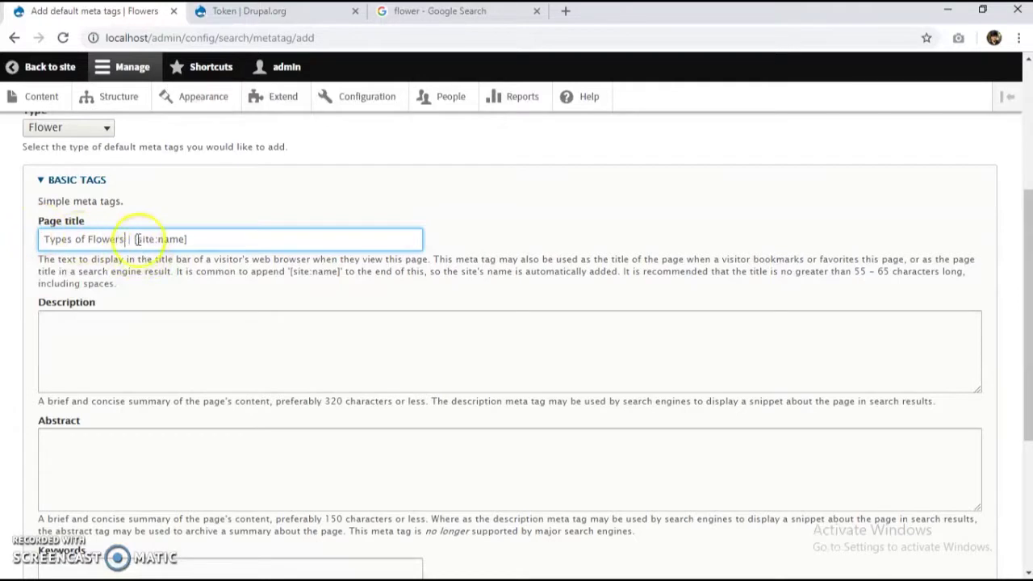
pyautogui.scroll(-2, 36, 282)
pyautogui.click(71, 198)
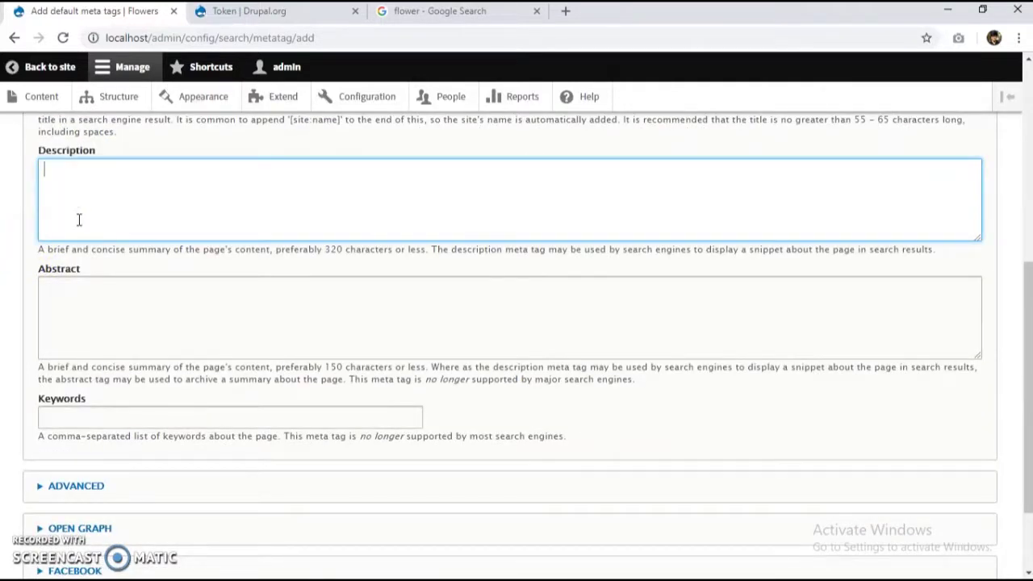
pyautogui.scroll(4, 79, 219)
pyautogui.scroll(-3, 69, 274)
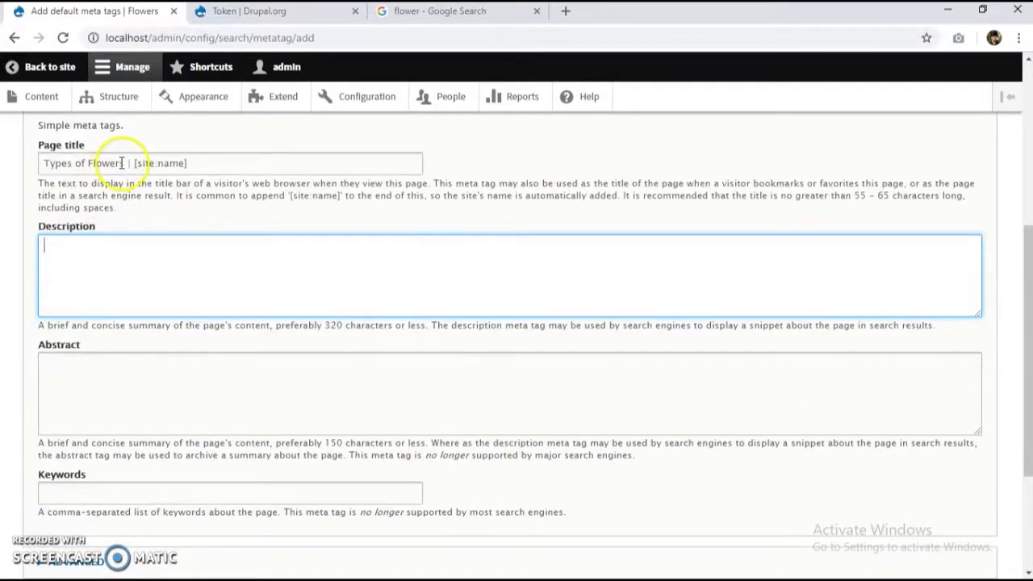
pyautogui.moveTo(123, 163); pyautogui.dragTo(34, 165)
pyautogui.hotkey('ctrl', 'z')
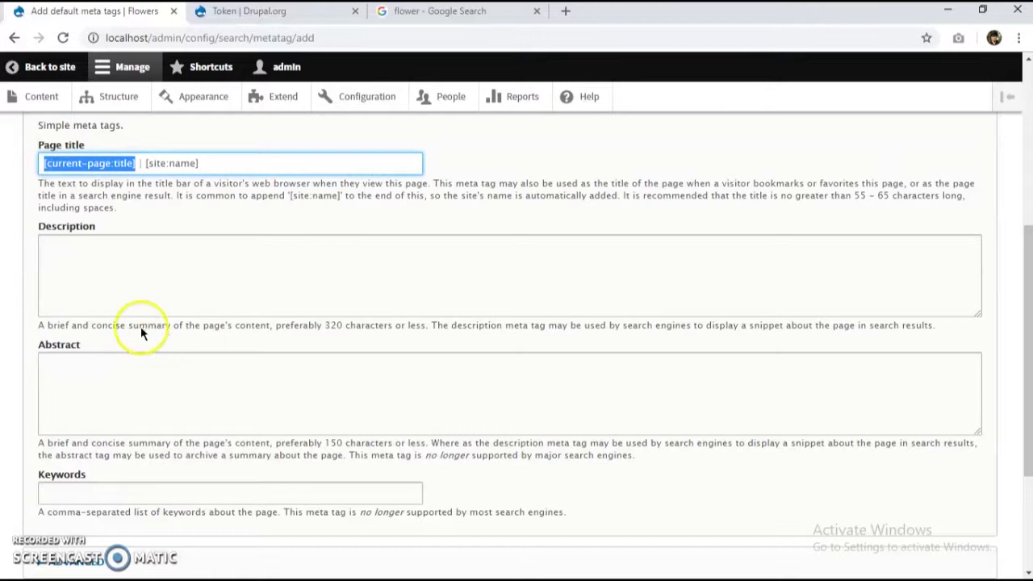
# Leave Page title as is and place the cursor in the Description field.
pyautogui.click(88, 187)
pyautogui.scroll(-1, 81, 242)
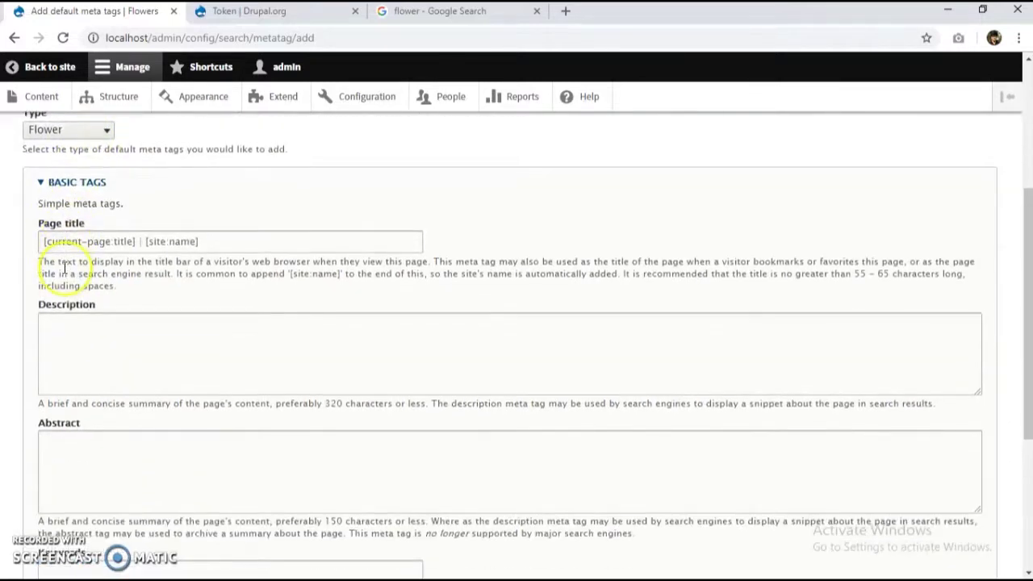
pyautogui.scroll(-1, 84, 267)
pyautogui.click(81, 263)
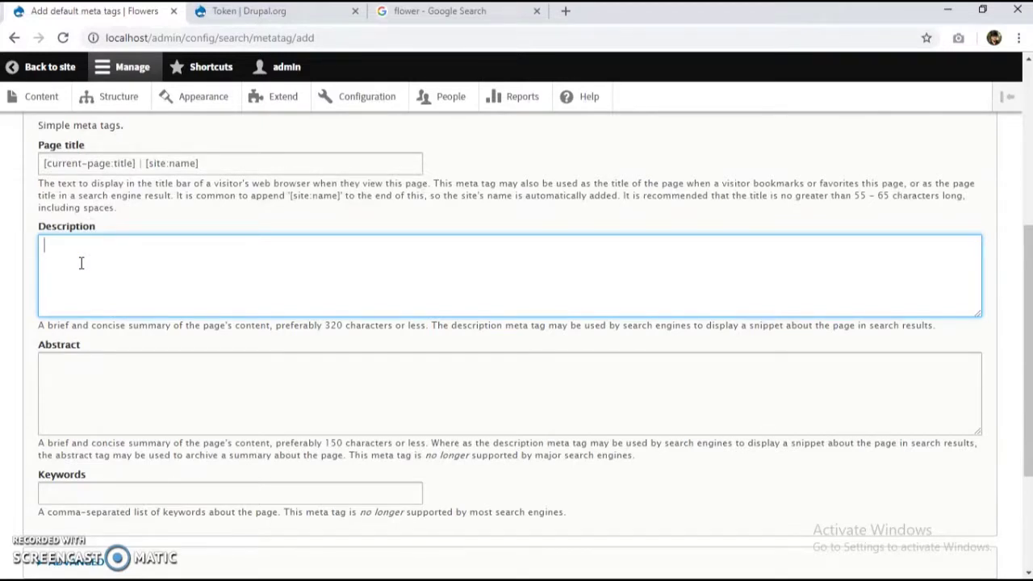
pyautogui.scroll(4, 81, 263)
# Fill Description with '[current-page:title]: Information about [current-page:title]' using the Current page tokens.
pyautogui.click(110, 318)
pyautogui.scroll(-5, 129, 337)
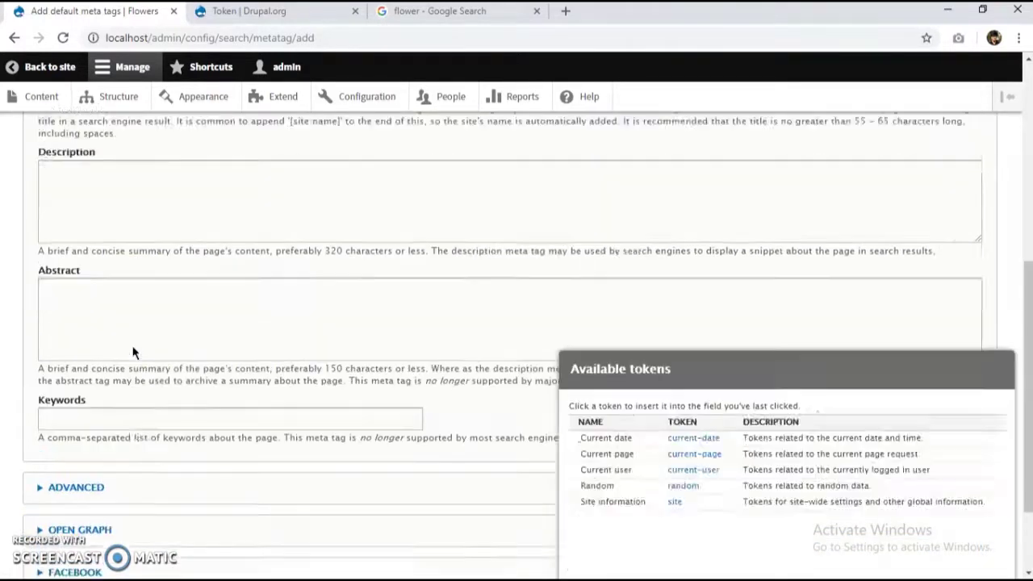
pyautogui.scroll(2, 134, 352)
pyautogui.moveTo(666, 478); pyautogui.dragTo(629, 255)
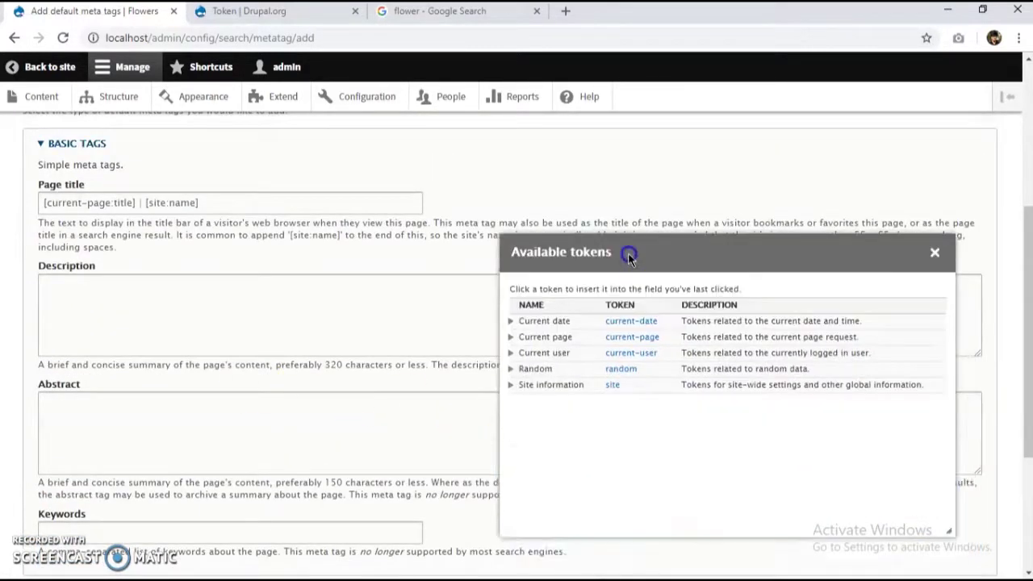
pyautogui.click(512, 339)
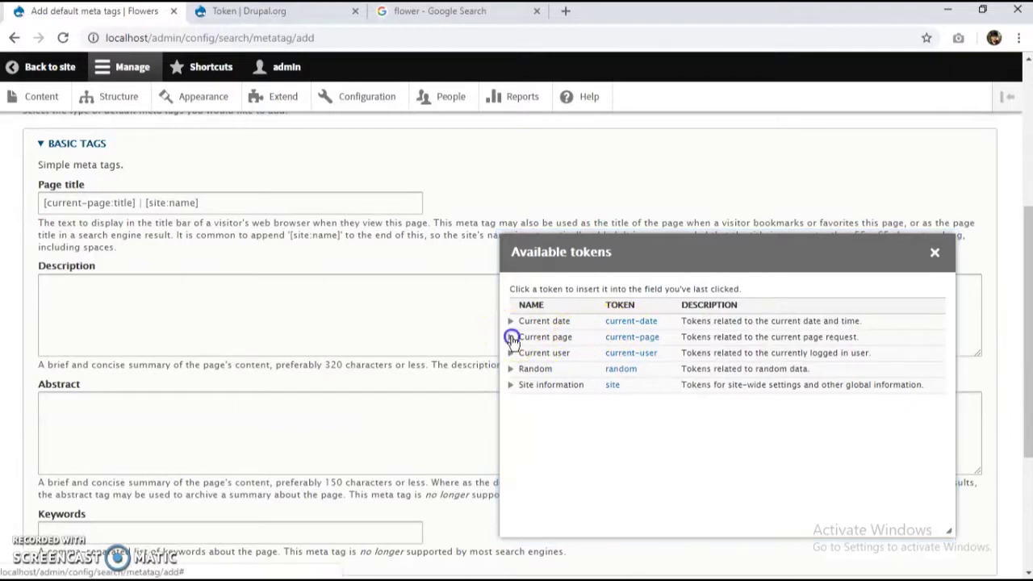
pyautogui.click(655, 421)
pyautogui.click(270, 311)
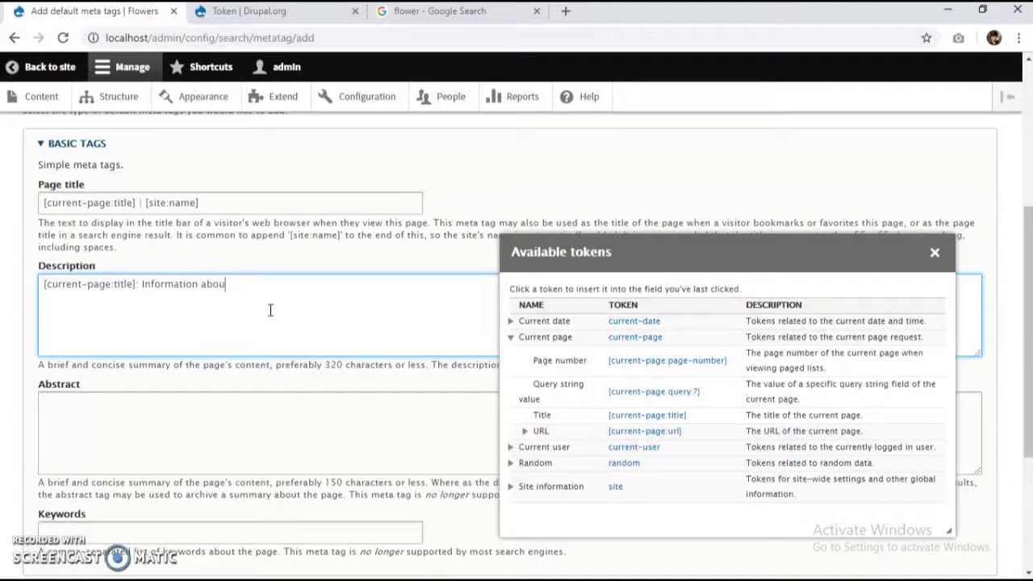
pyautogui.click(637, 415)
# Fill Keywords with '[current-page:title], flowers, flower'.
pyautogui.scroll(-2, 154, 379)
pyautogui.scroll(-1, 125, 342)
pyautogui.click(120, 306)
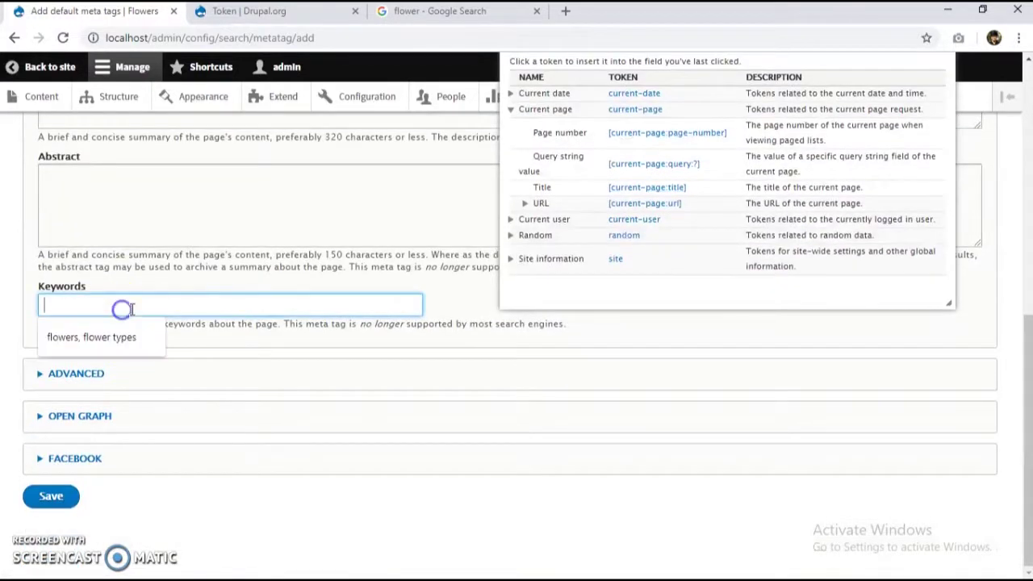
pyautogui.click(660, 187)
pyautogui.click(266, 303)
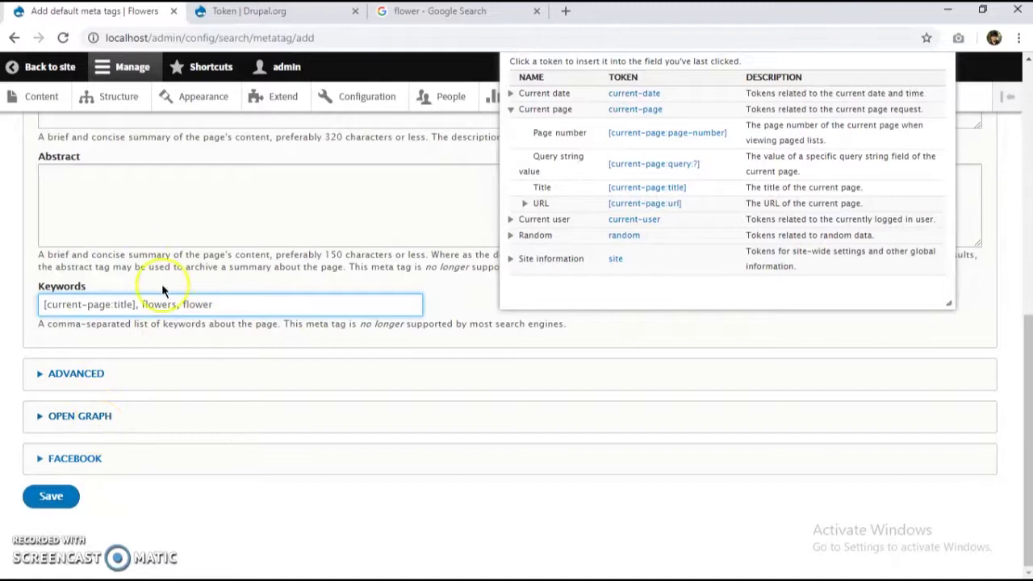
pyautogui.click(80, 416)
# Save the Content: Flower meta tag defaults from the bottom of the form.
pyautogui.scroll(-2, 202, 442)
pyautogui.scroll(-1, 207, 443)
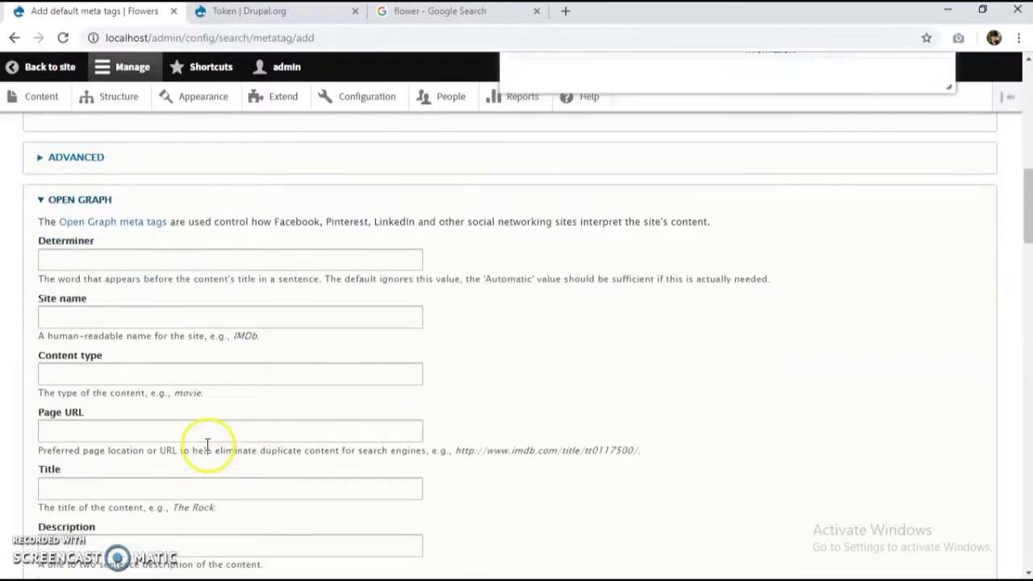
pyautogui.scroll(-1, 120, 492)
pyautogui.scroll(-1, 120, 500)
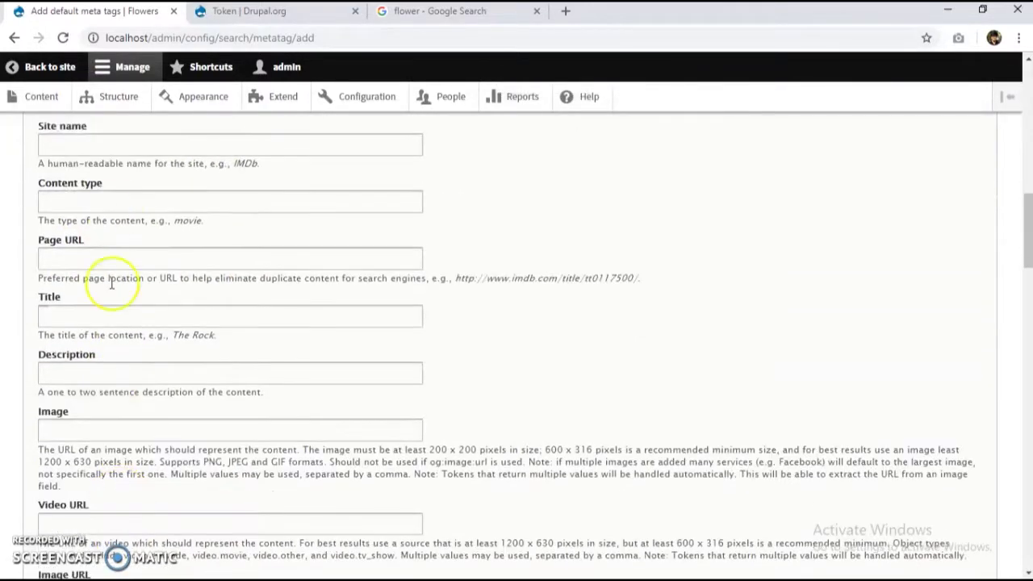
pyautogui.scroll(-20, 116, 340)
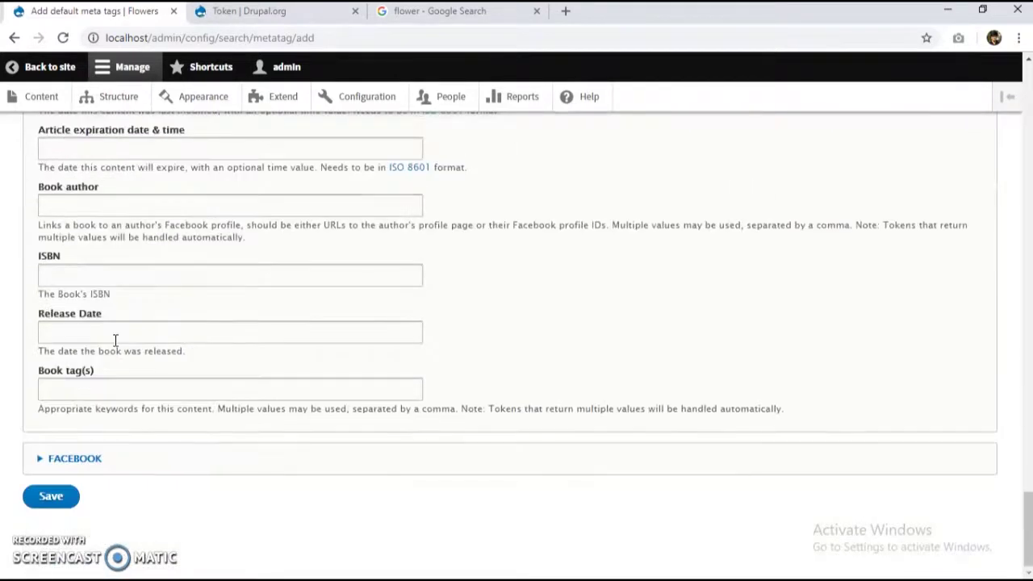
pyautogui.scroll(9, 182, 357)
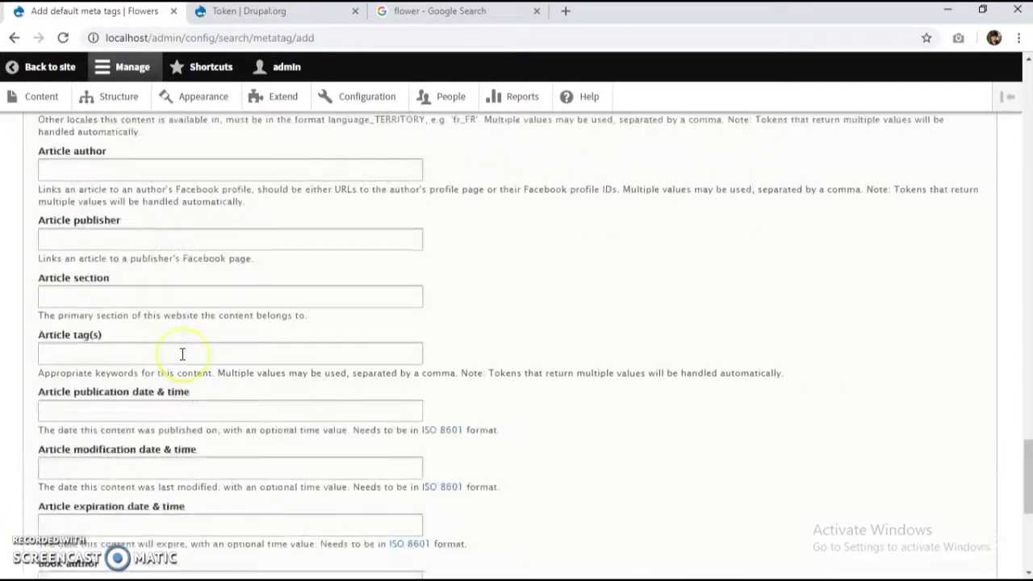
pyautogui.scroll(2, 215, 351)
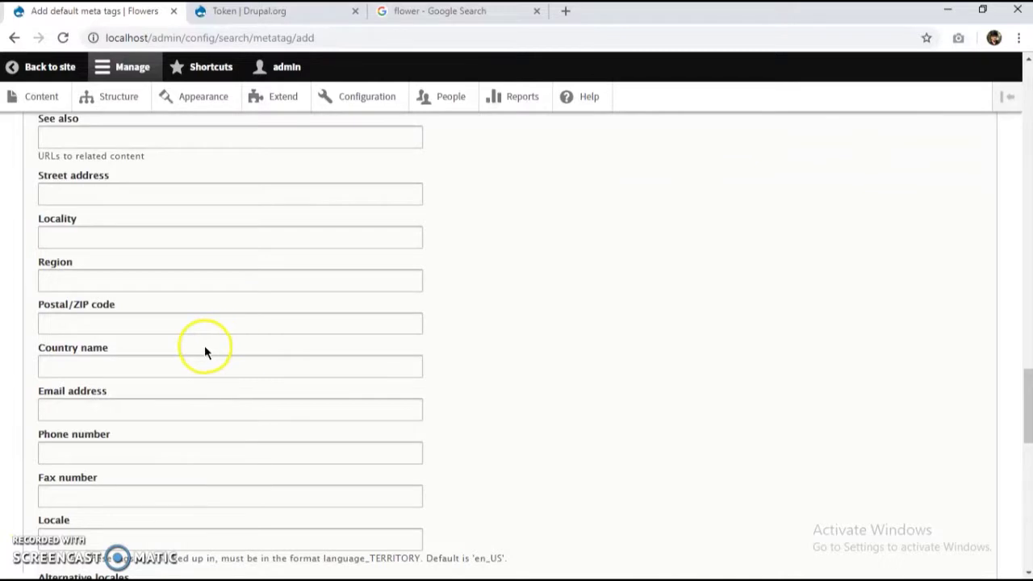
pyautogui.scroll(-1, 205, 351)
pyautogui.scroll(-10, 224, 529)
pyautogui.click(49, 495)
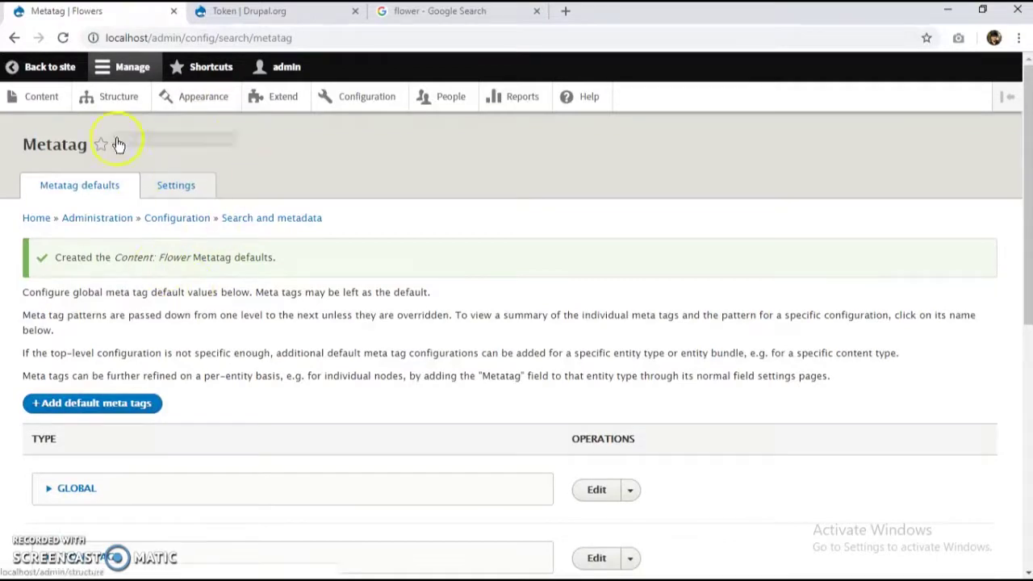
# Return to the Flowers front page and open the Lotus node page.
pyautogui.click(63, 69)
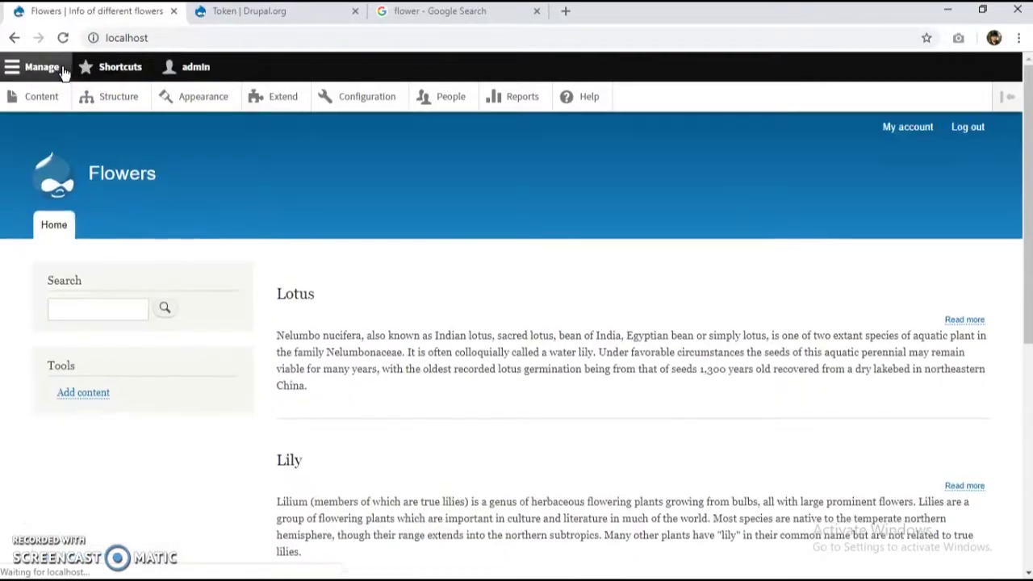
pyautogui.click(297, 294)
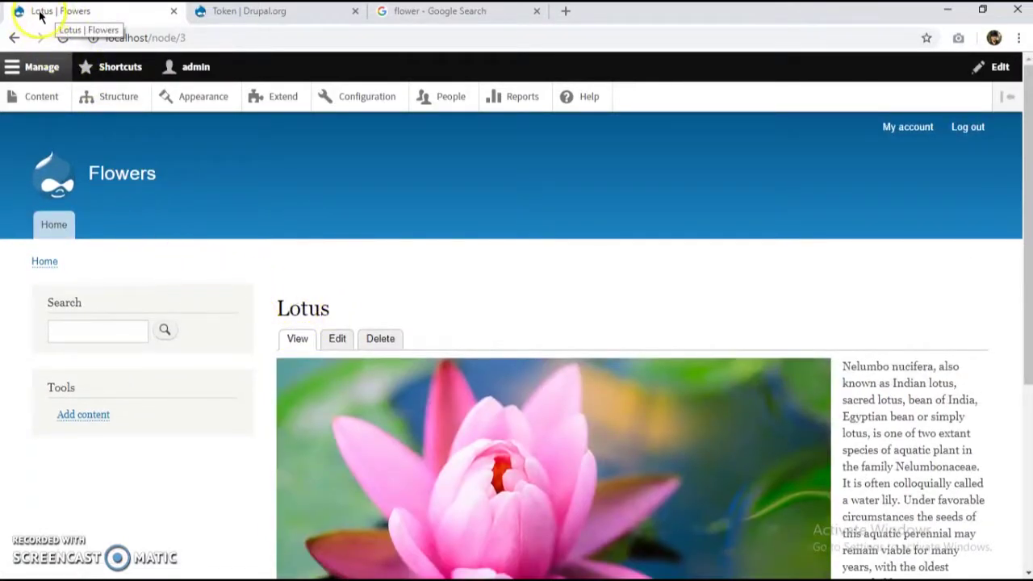
pyautogui.scroll(-4, 227, 302)
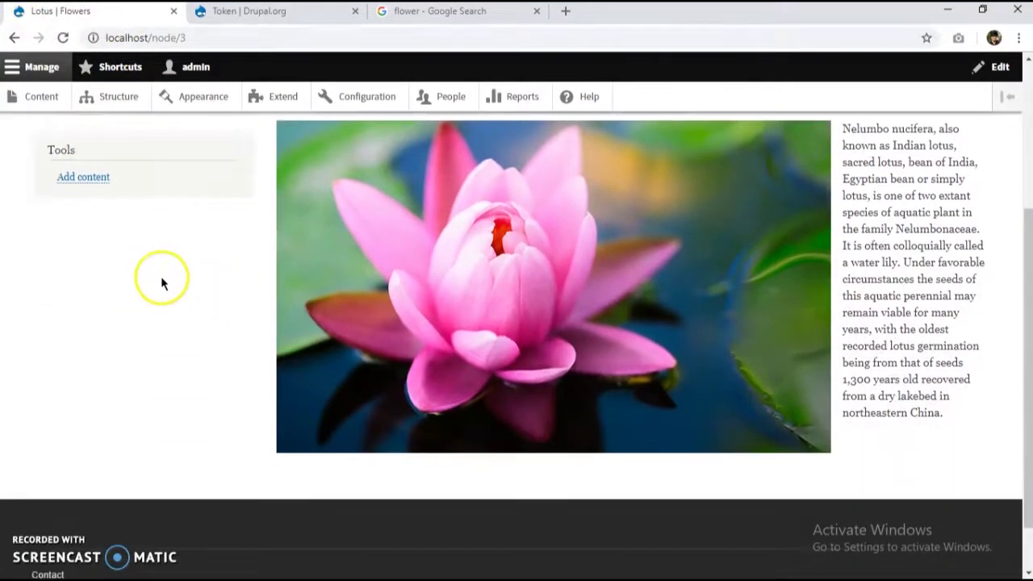
pyautogui.scroll(2, 344, 351)
pyautogui.scroll(2, 344, 345)
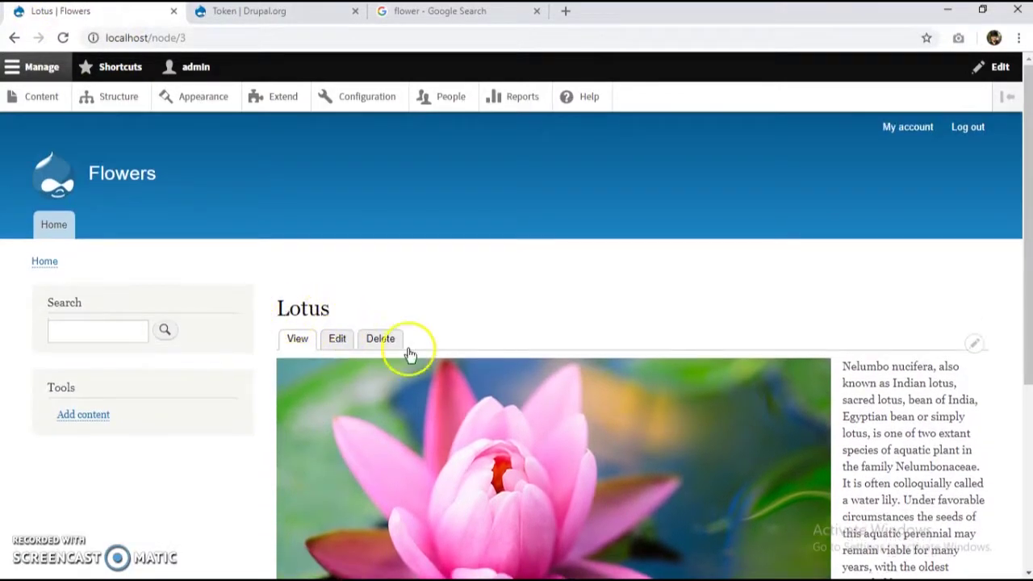
# View the Lotus page source and check description 'Lotus: Information about Lotus' and keywords 'Lotus, flowers, flower'.
pyautogui.hotkey('ctrl', 'u')
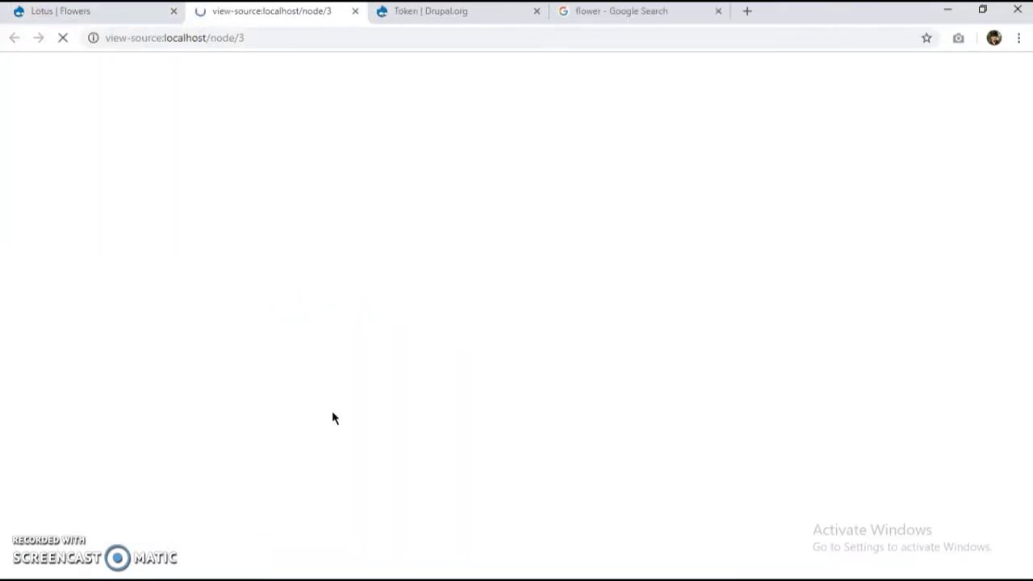
pyautogui.scroll(-2, 169, 129)
pyautogui.scroll(2, 242, 154)
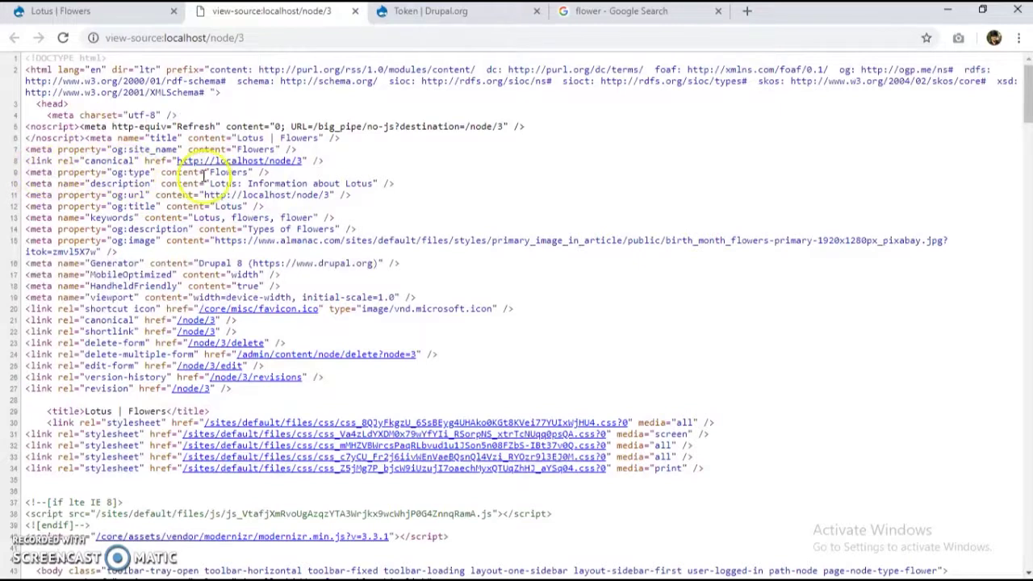
pyautogui.tripleClick(119, 175)
pyautogui.click(117, 174)
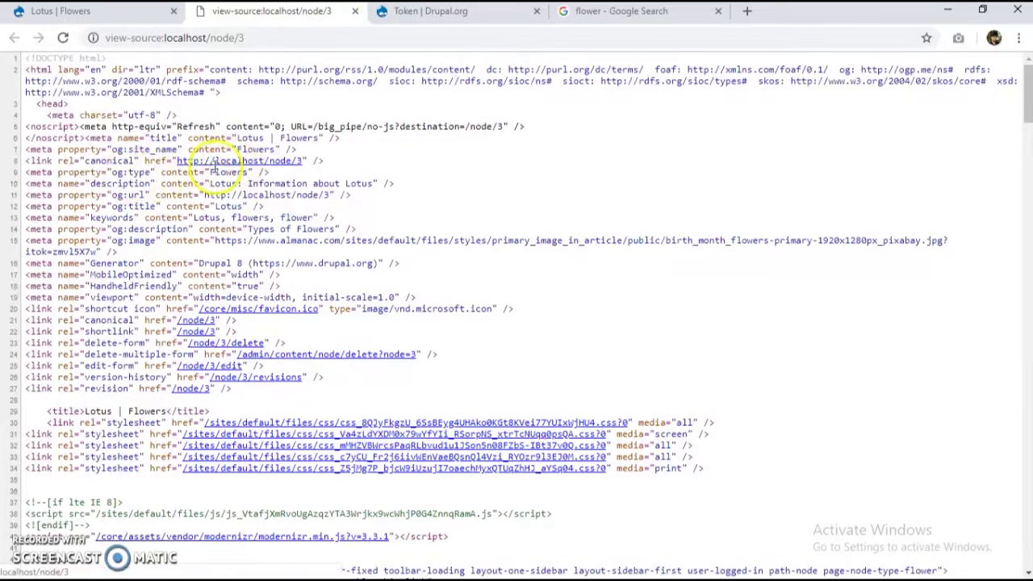
pyautogui.doubleClick(277, 194)
pyautogui.click(328, 198)
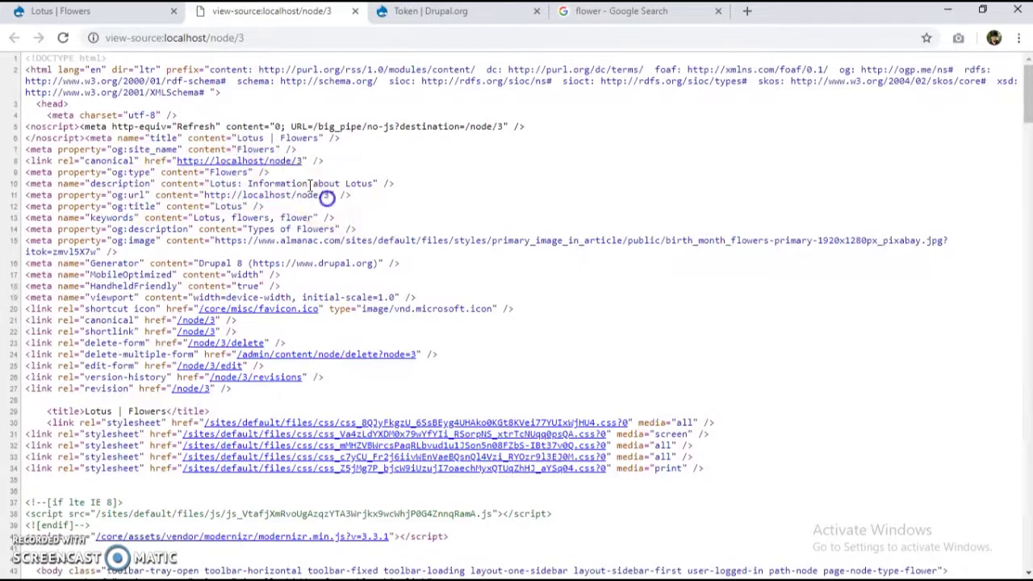
pyautogui.click(129, 11)
pyautogui.click(242, 13)
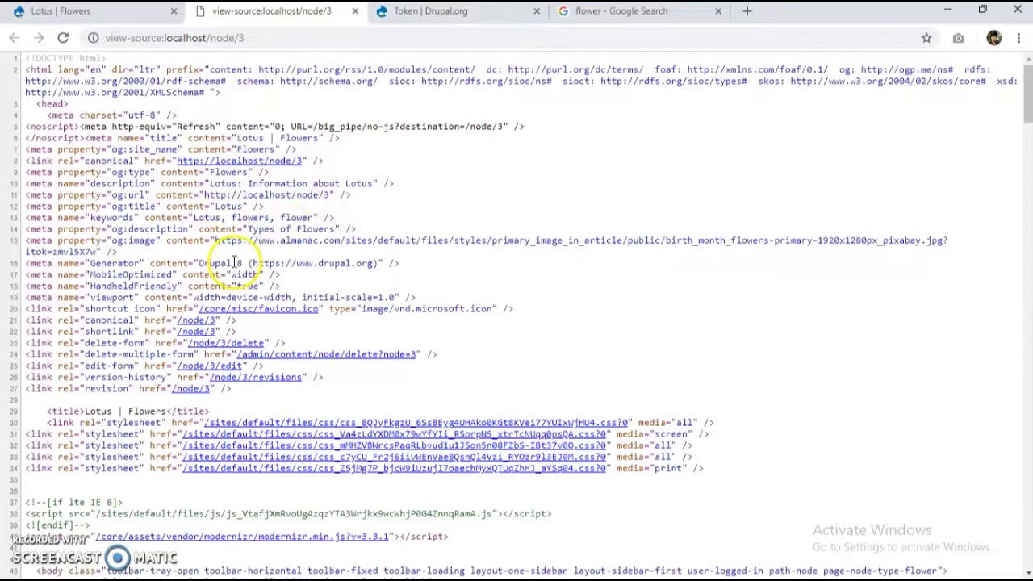
pyautogui.scroll(-3, 234, 258)
pyautogui.scroll(3, 183, 253)
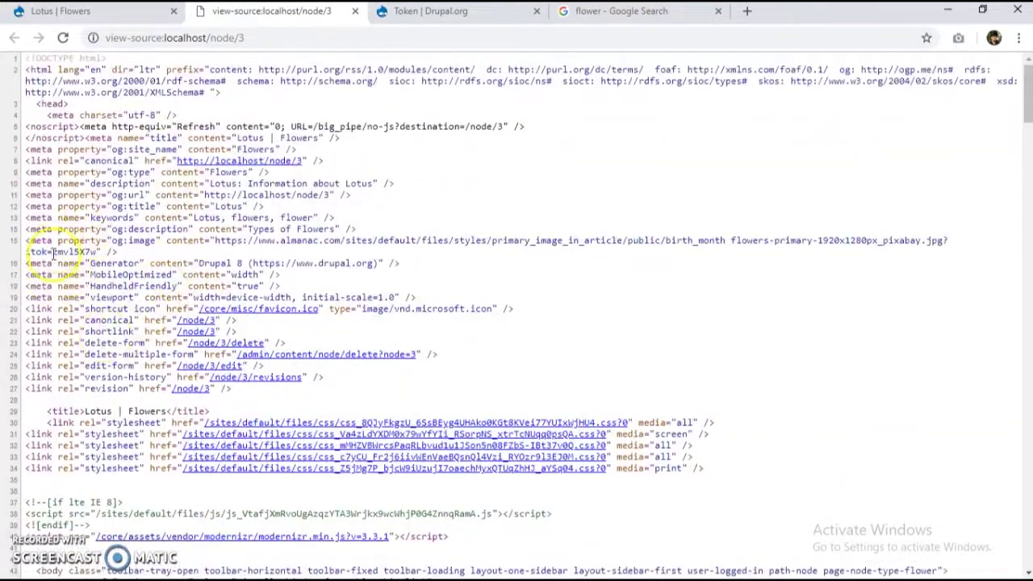